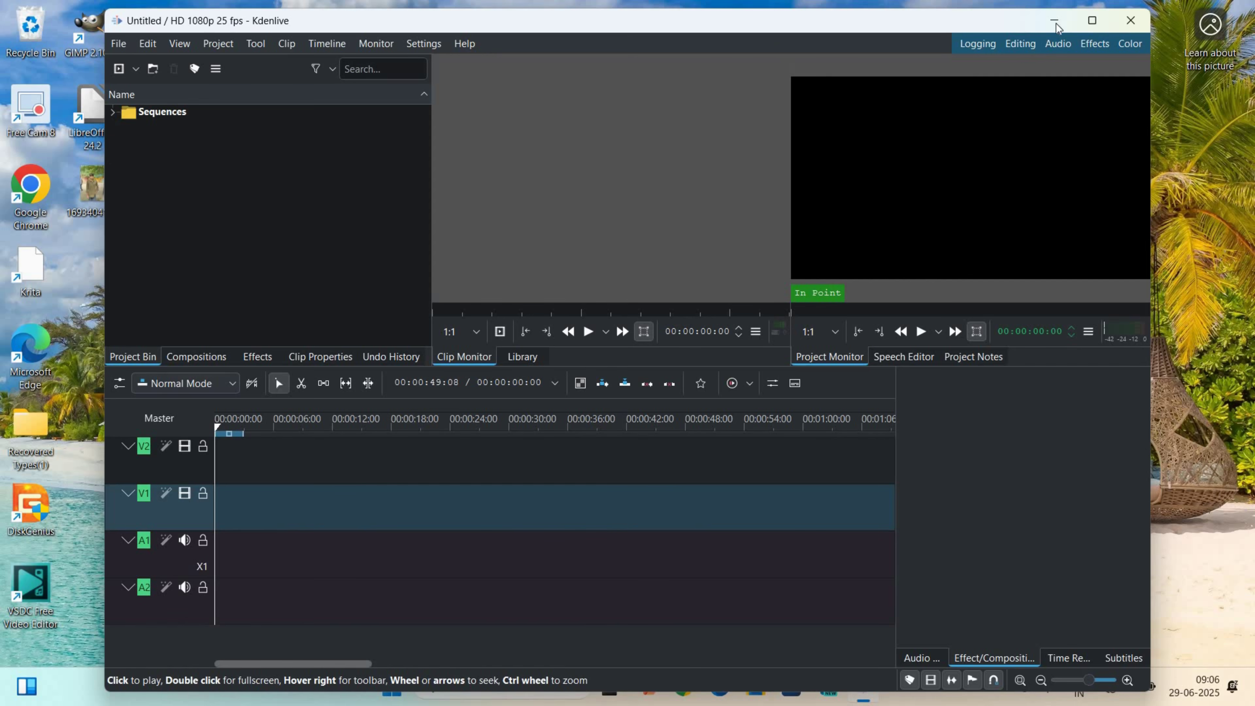
# - Maximize the Kdenlive window to fill the screen
pyautogui.click(1092, 20)
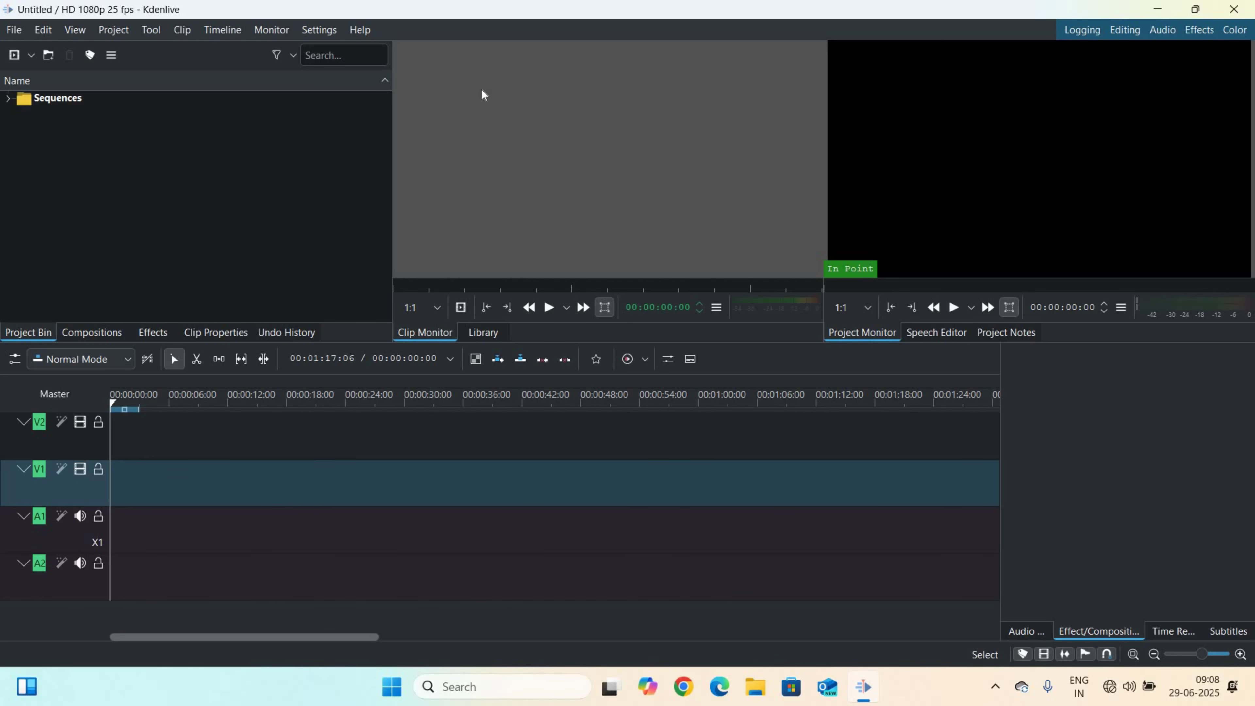
# - Try the Rusted Bronze and Breeze Classic color schemes and restore the Breeze Dark scheme
pyautogui.click(313, 34)
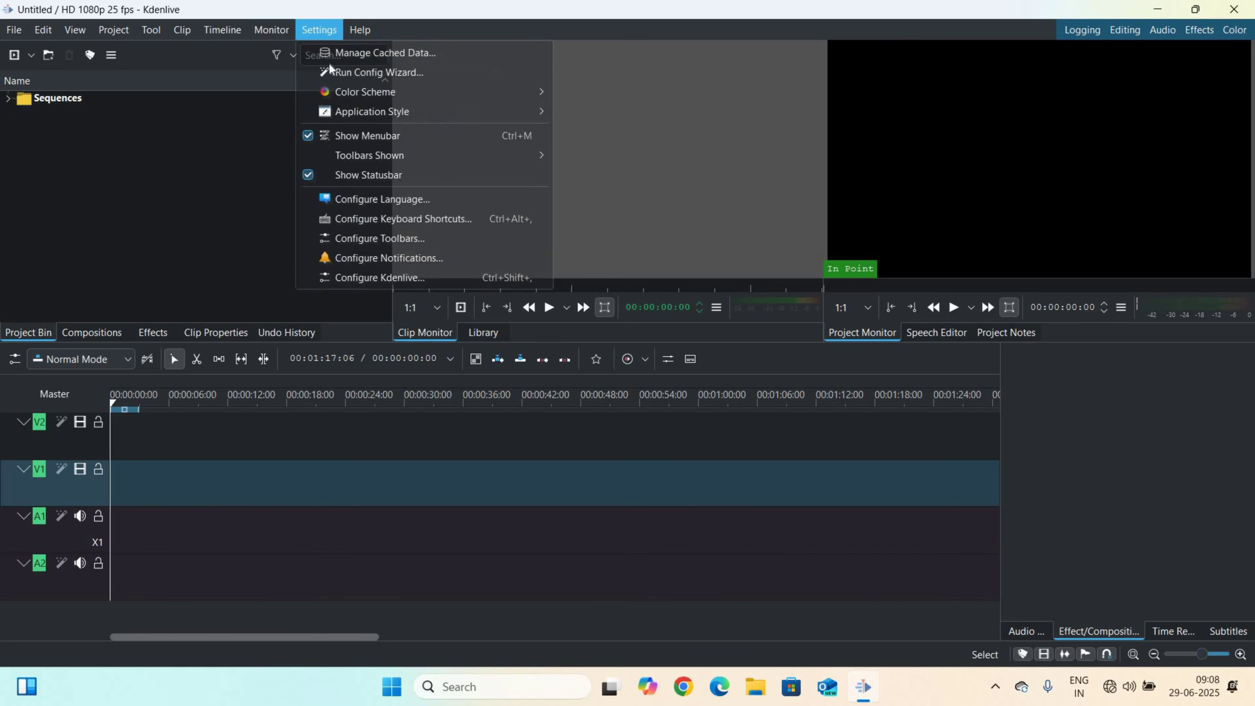
pyautogui.moveTo(351, 93)
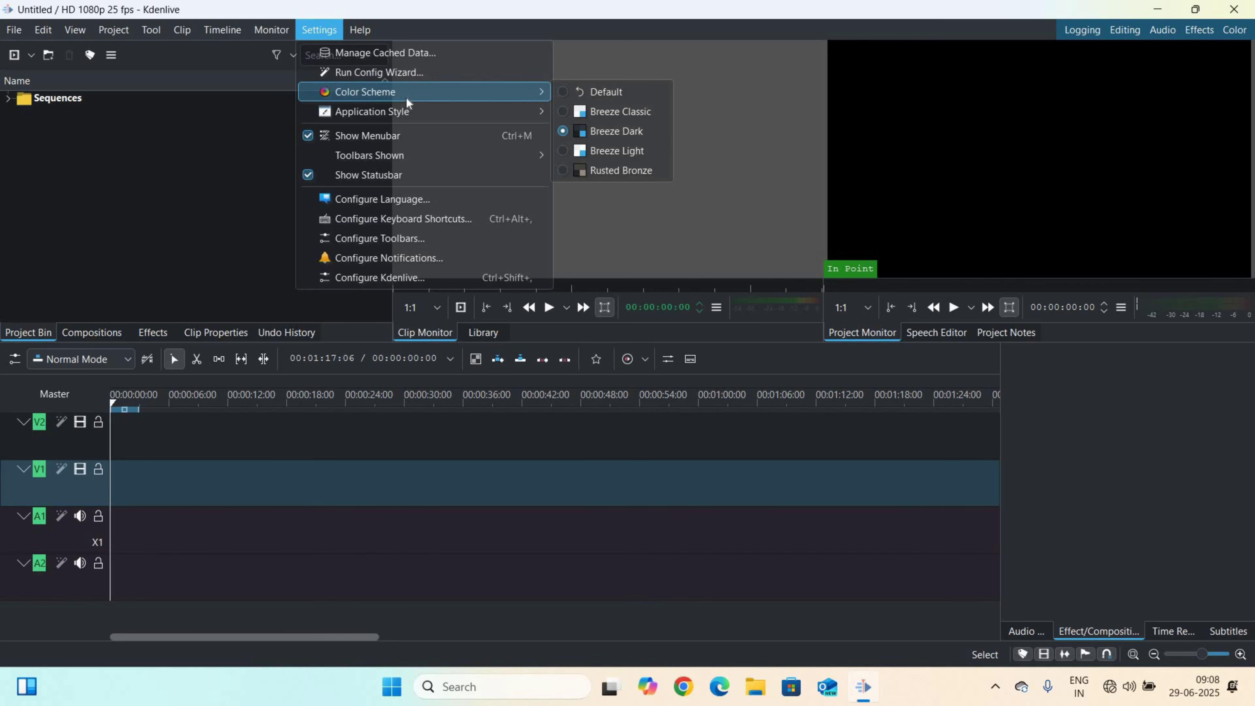
pyautogui.moveTo(409, 121)
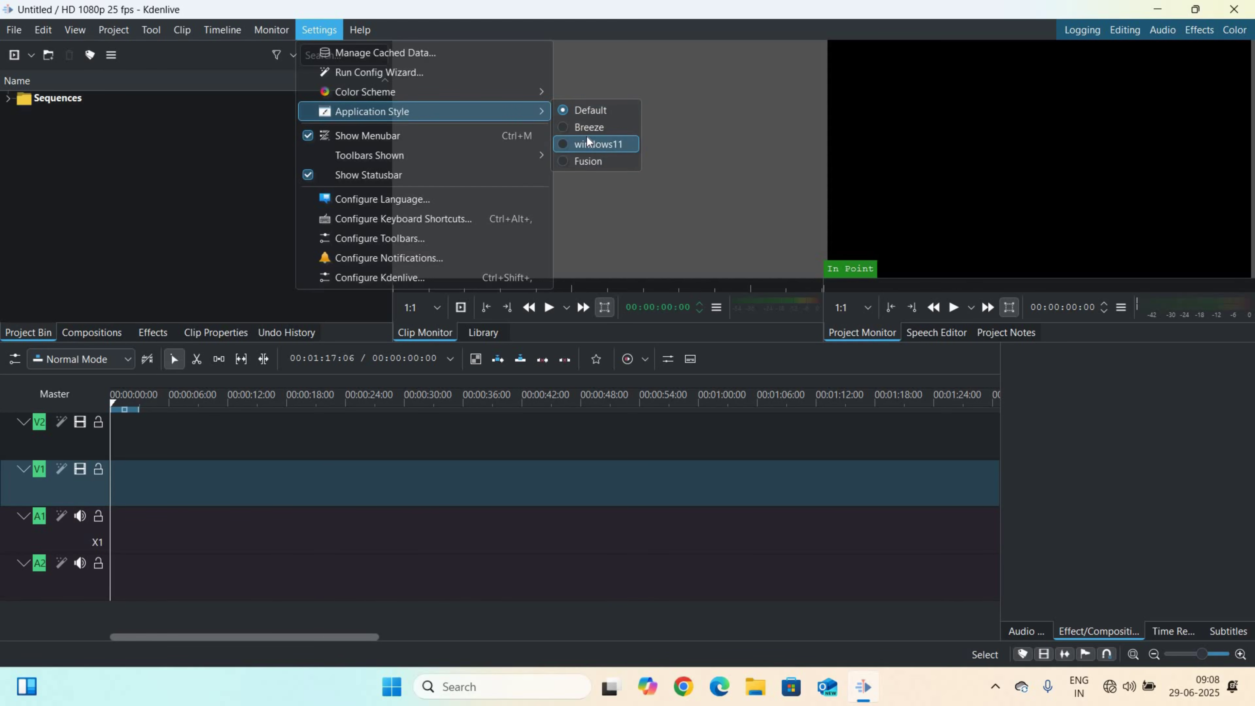
pyautogui.moveTo(428, 103)
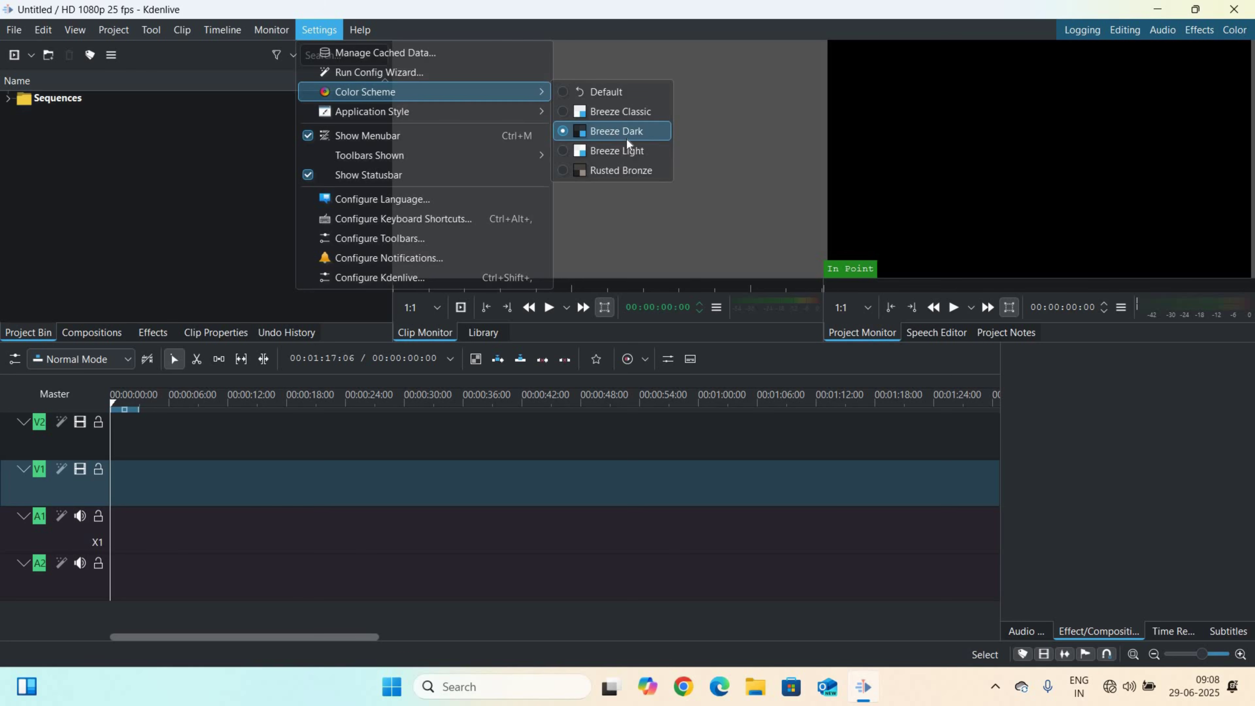
pyautogui.click(557, 178)
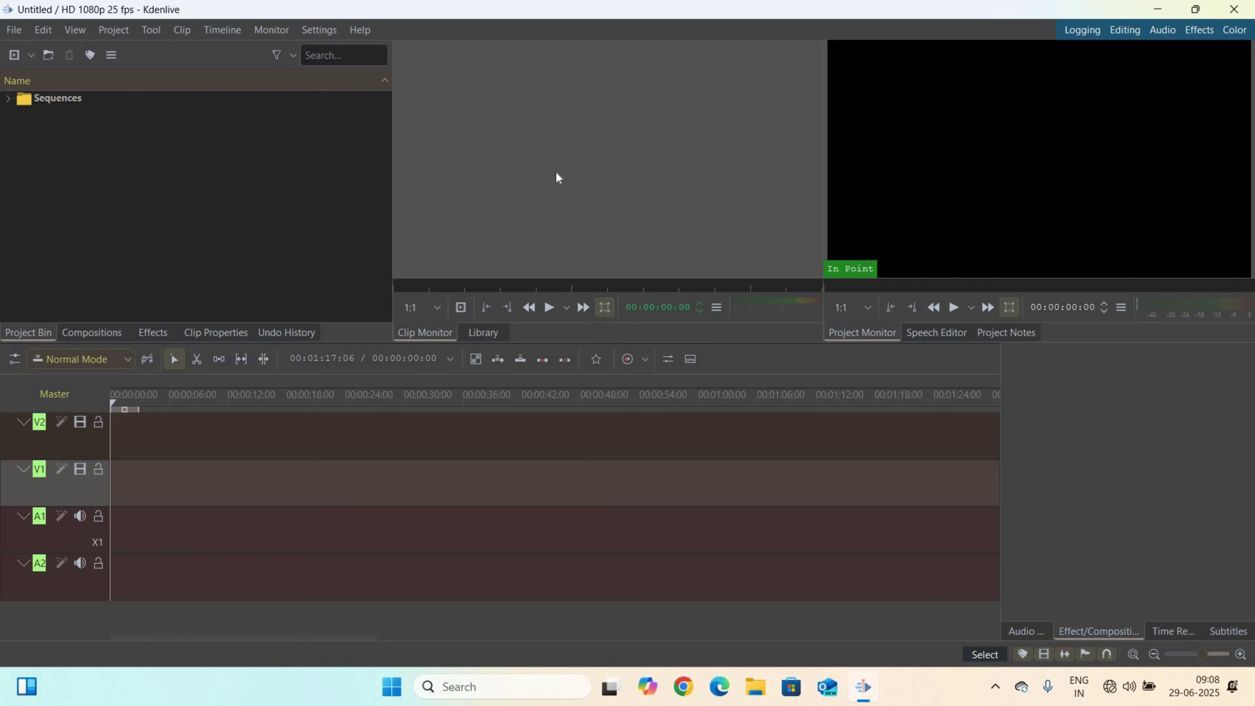
pyautogui.click(330, 32)
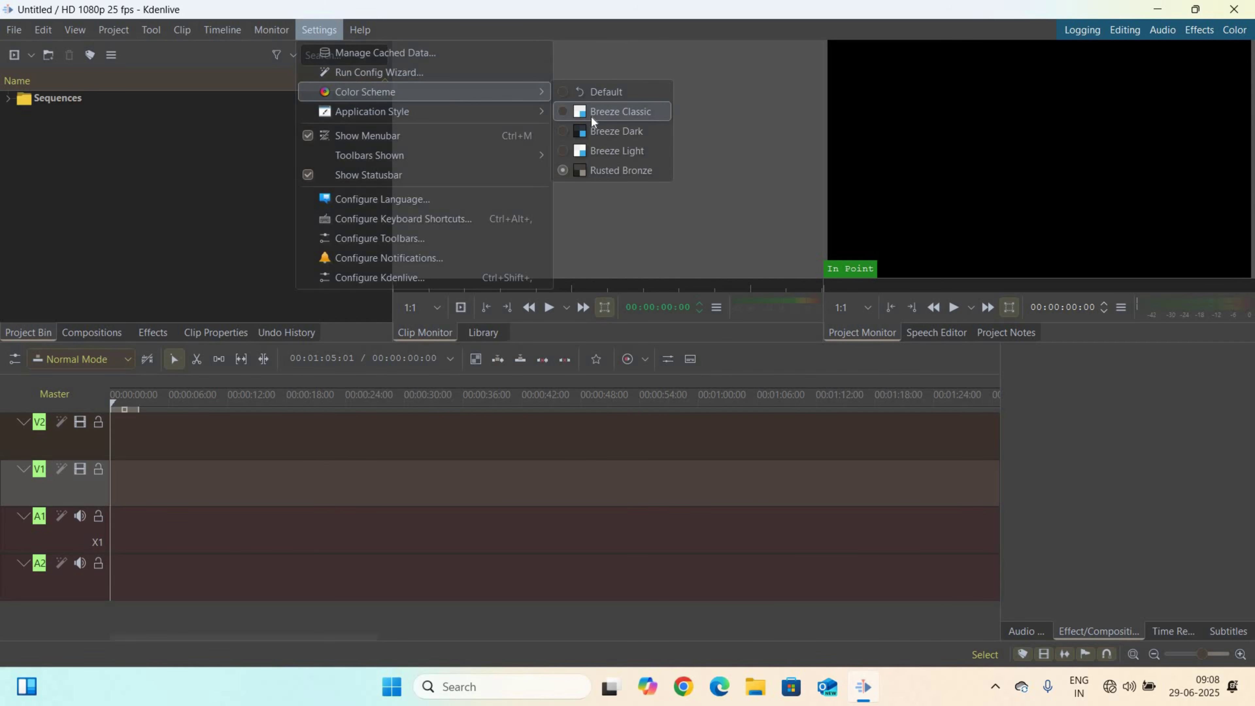
pyautogui.click(591, 114)
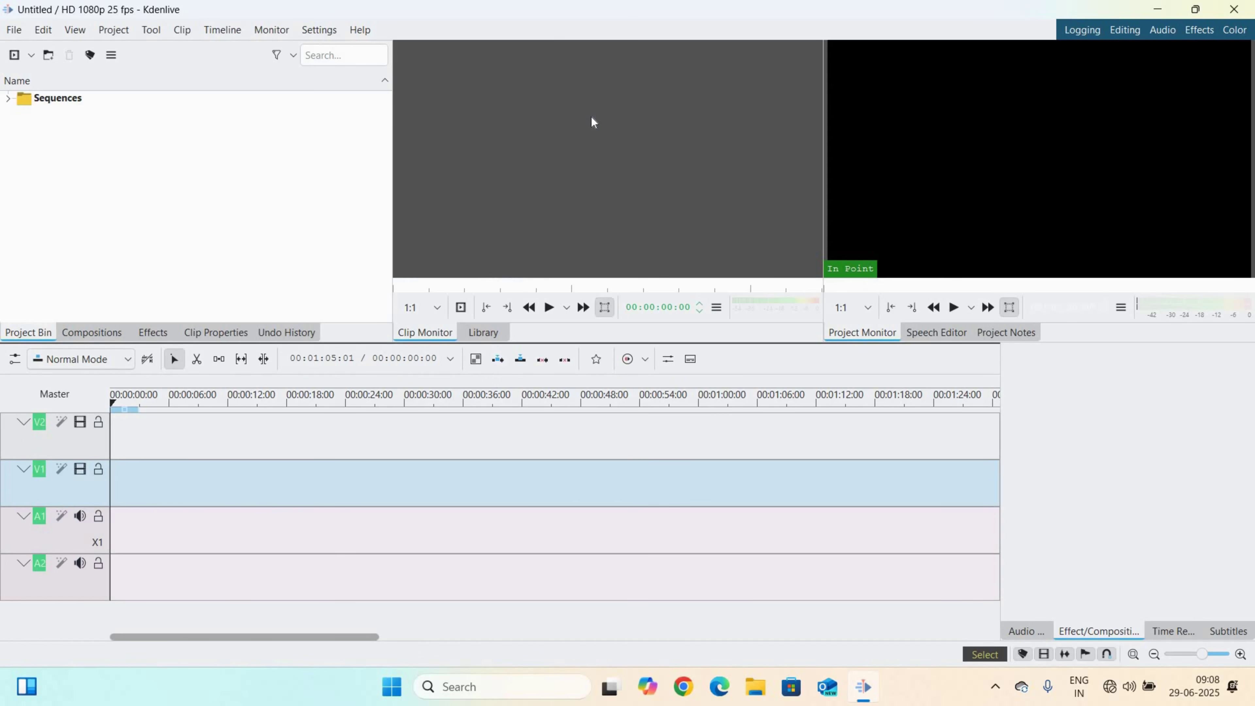
pyautogui.click(319, 31)
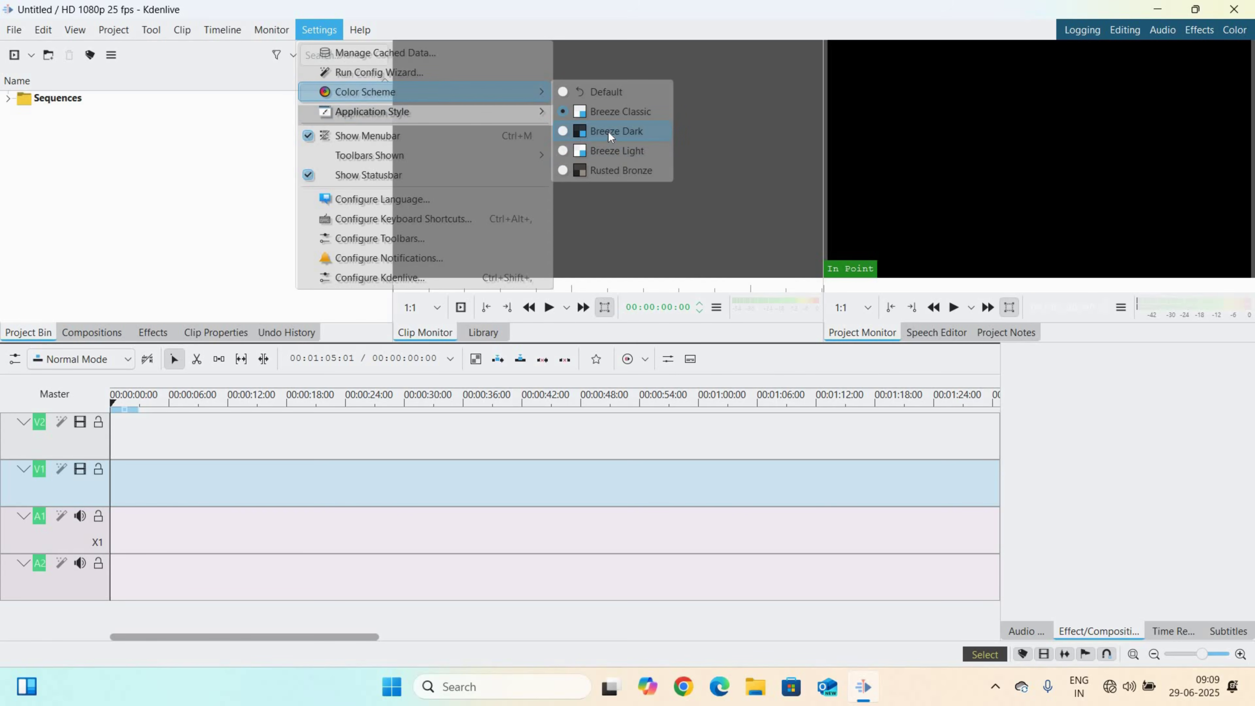
pyautogui.click(610, 133)
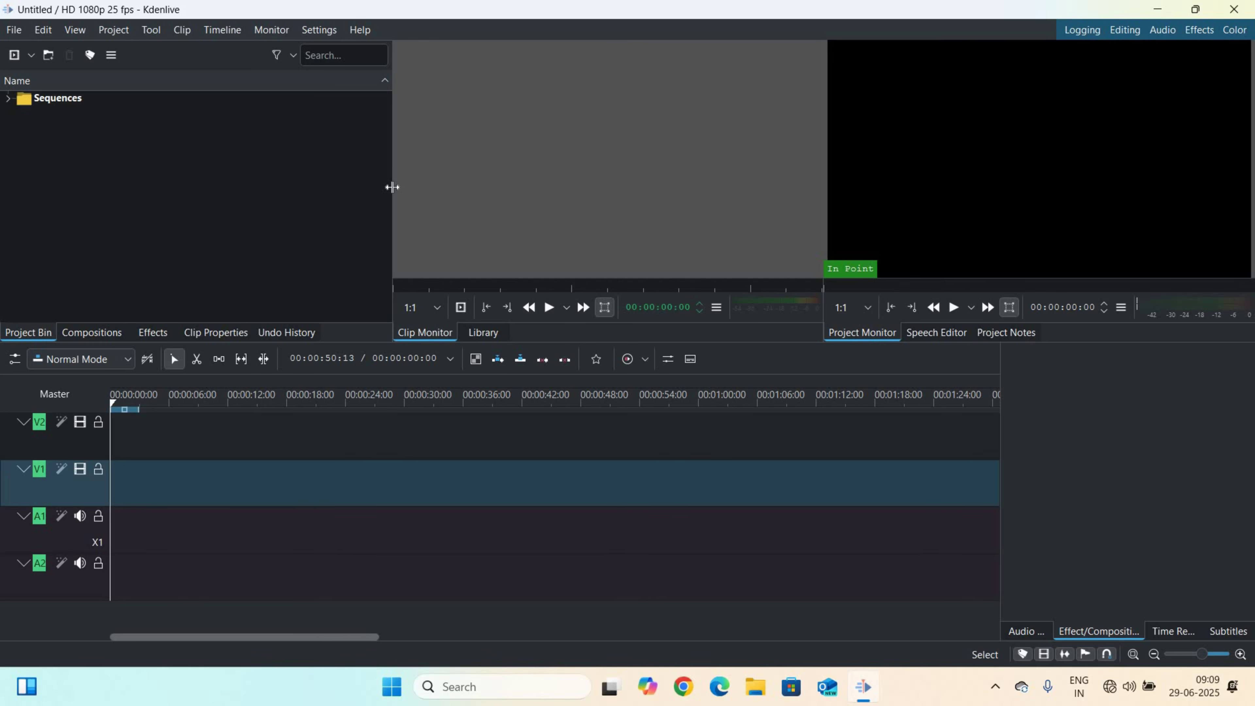
# - Resize the workspace by narrowing the project bin, widening the project monitor and making the monitor area taller
pyautogui.moveTo(392, 187); pyautogui.dragTo(252, 262)
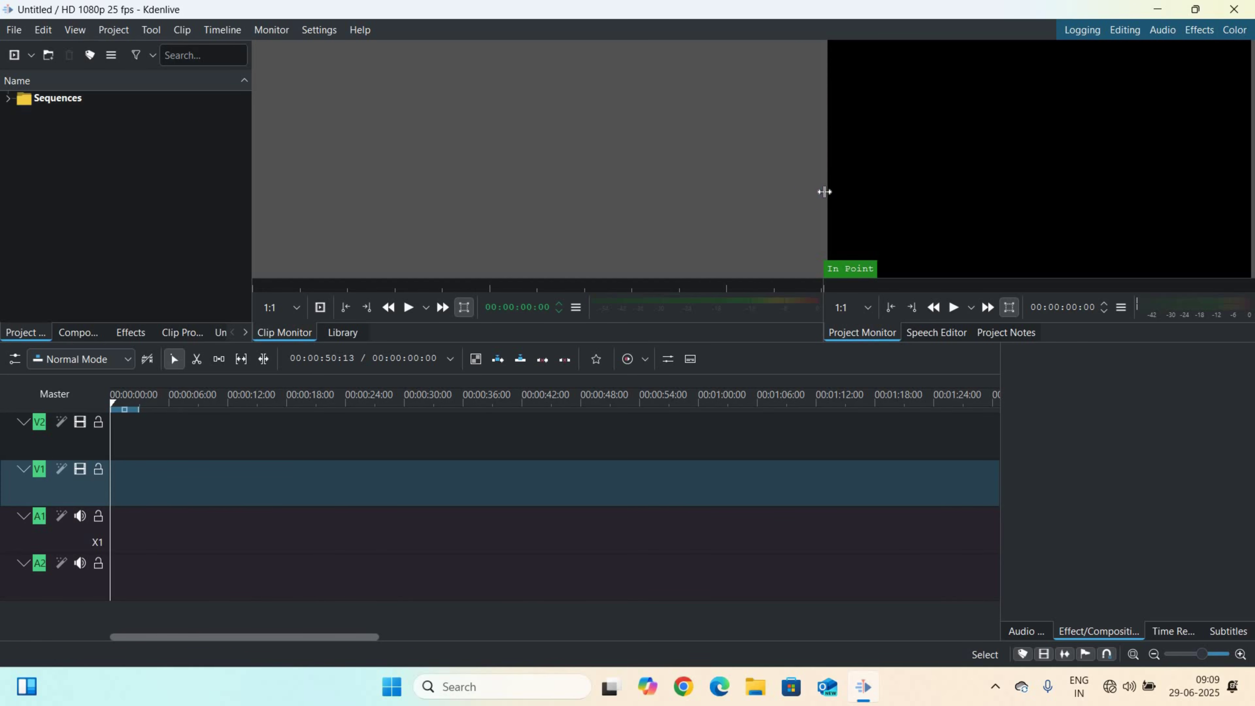
pyautogui.moveTo(825, 192); pyautogui.dragTo(602, 233)
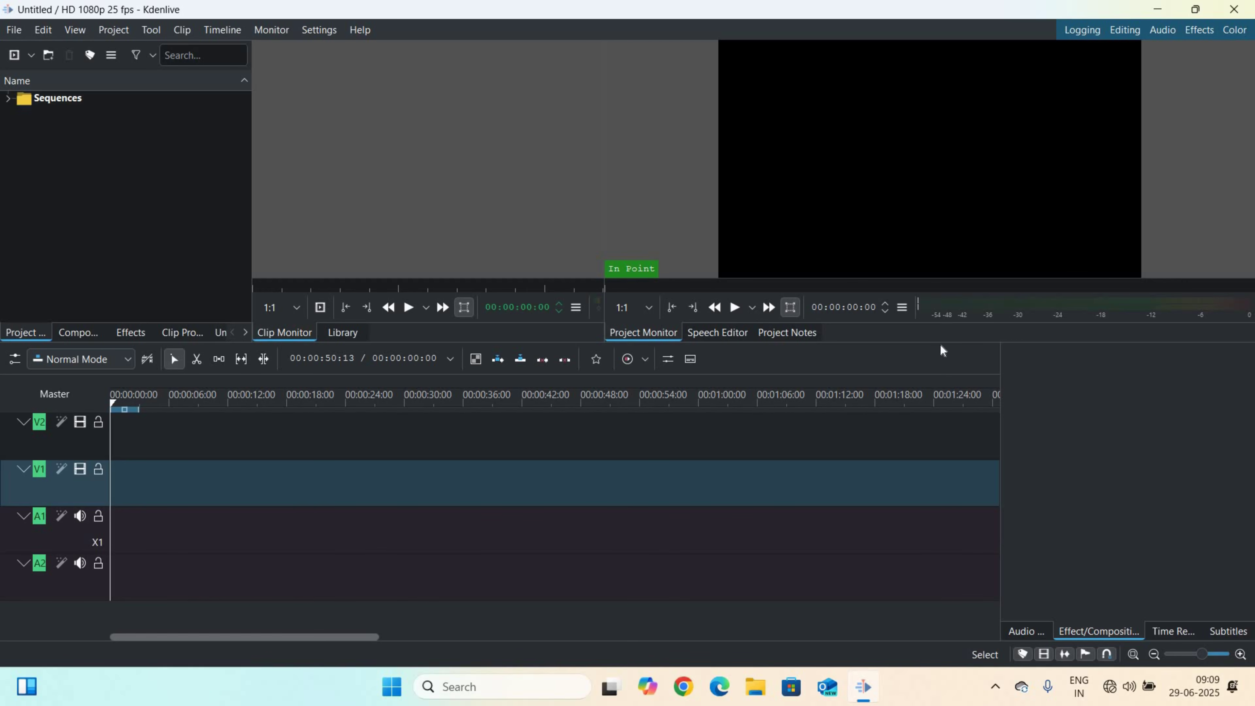
pyautogui.moveTo(936, 341); pyautogui.dragTo(942, 429)
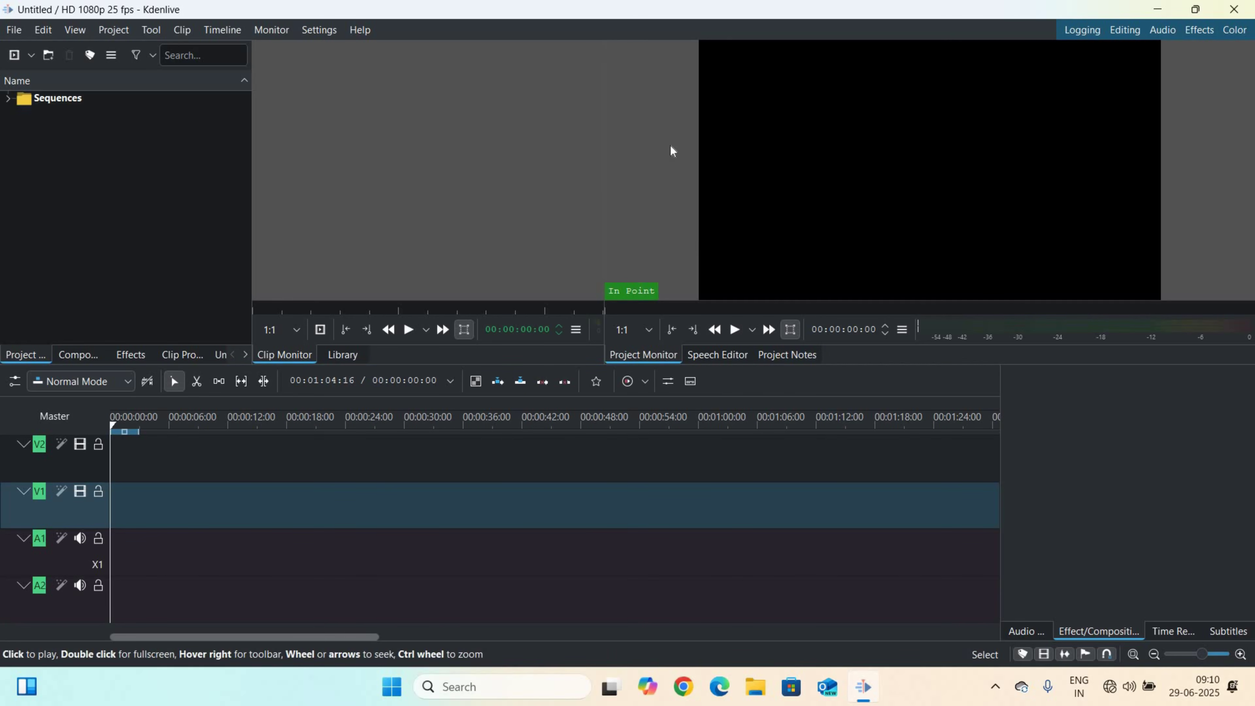
pyautogui.moveTo(529, 152)
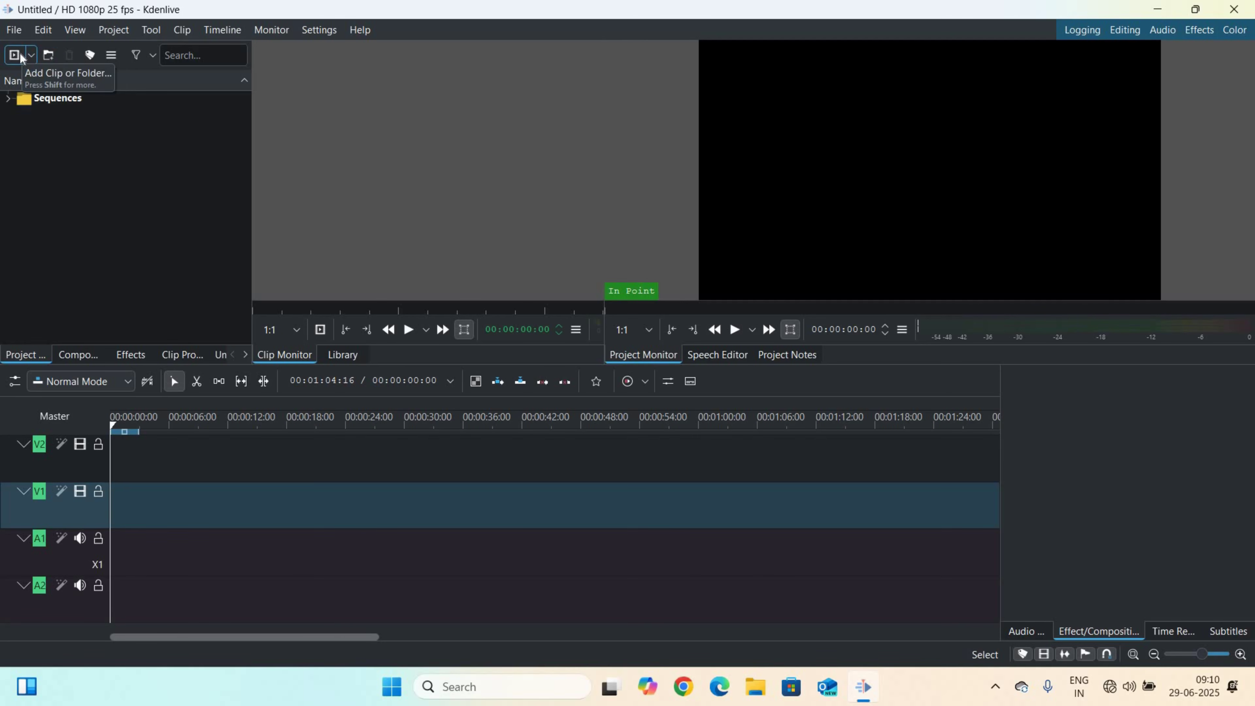
pyautogui.click(15, 31)
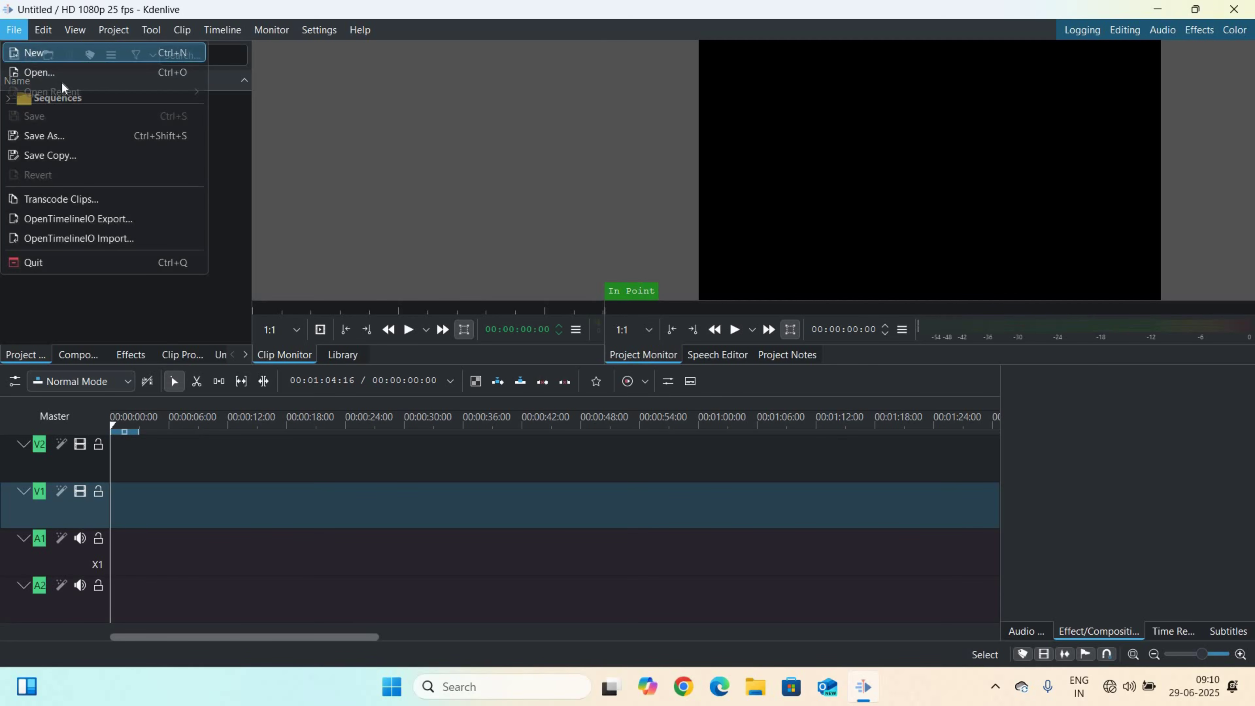
pyautogui.click(234, 172)
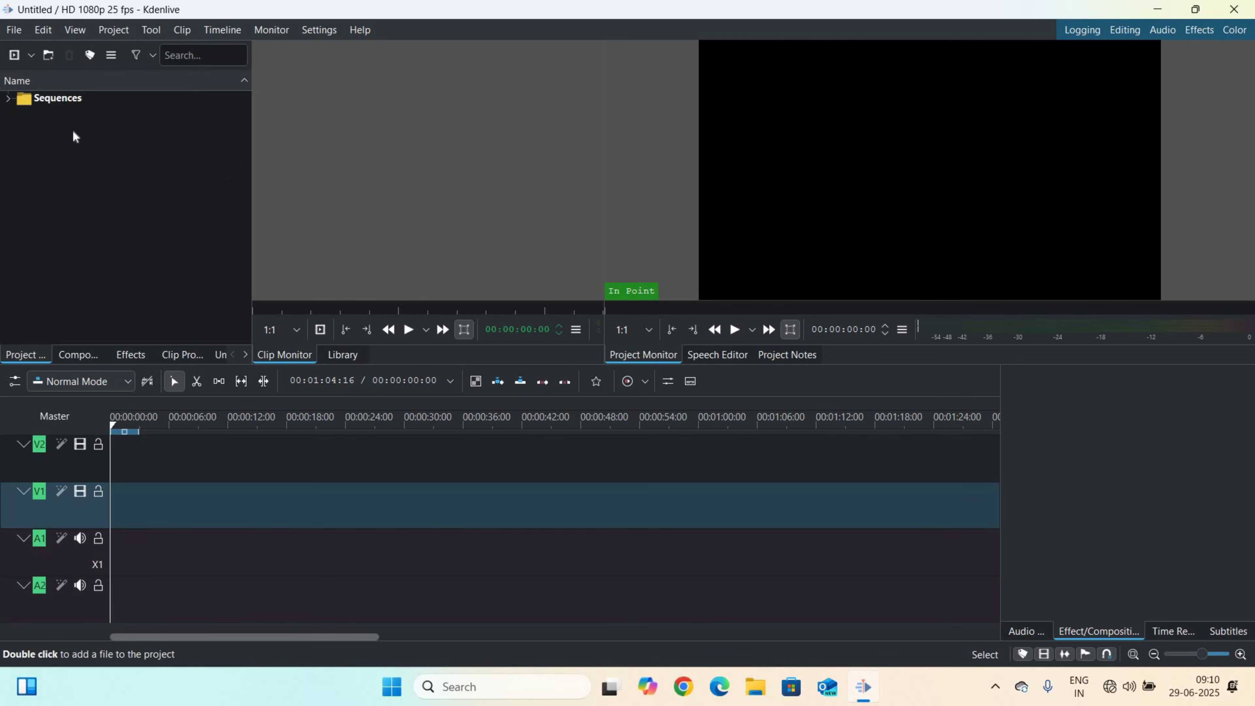
# - Import the video kdenlive 1.wmv from the bussiness folder into the project bin
pyautogui.click(14, 55)
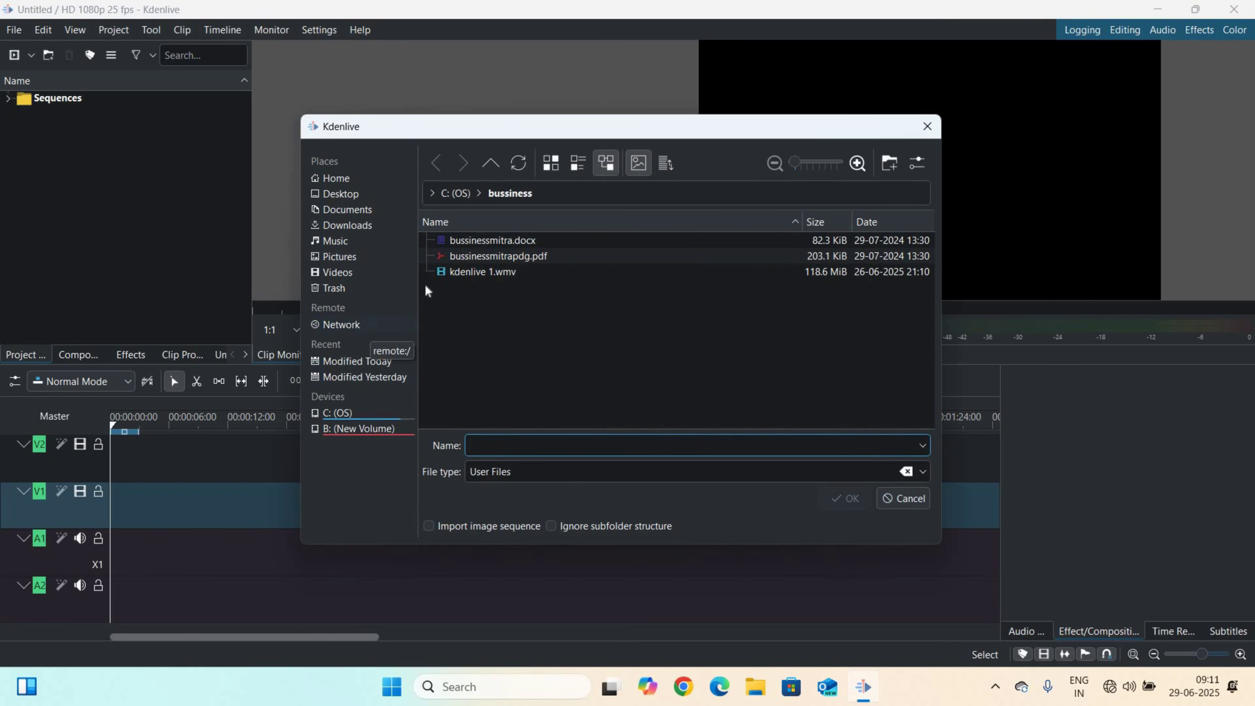
pyautogui.doubleClick(468, 271)
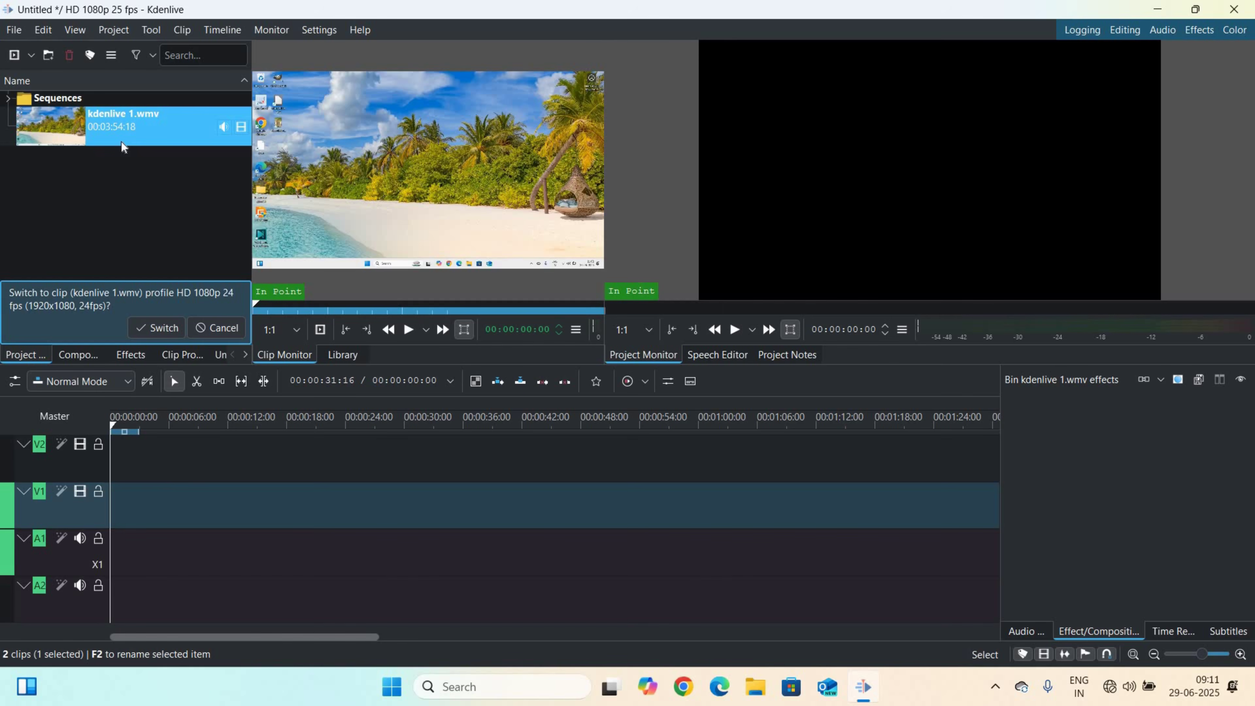
# - Import kdenlive 1.wmv again as a duplicate clip and decline switching to the clip's HD 1080p 24 fps profile
pyautogui.click(15, 55)
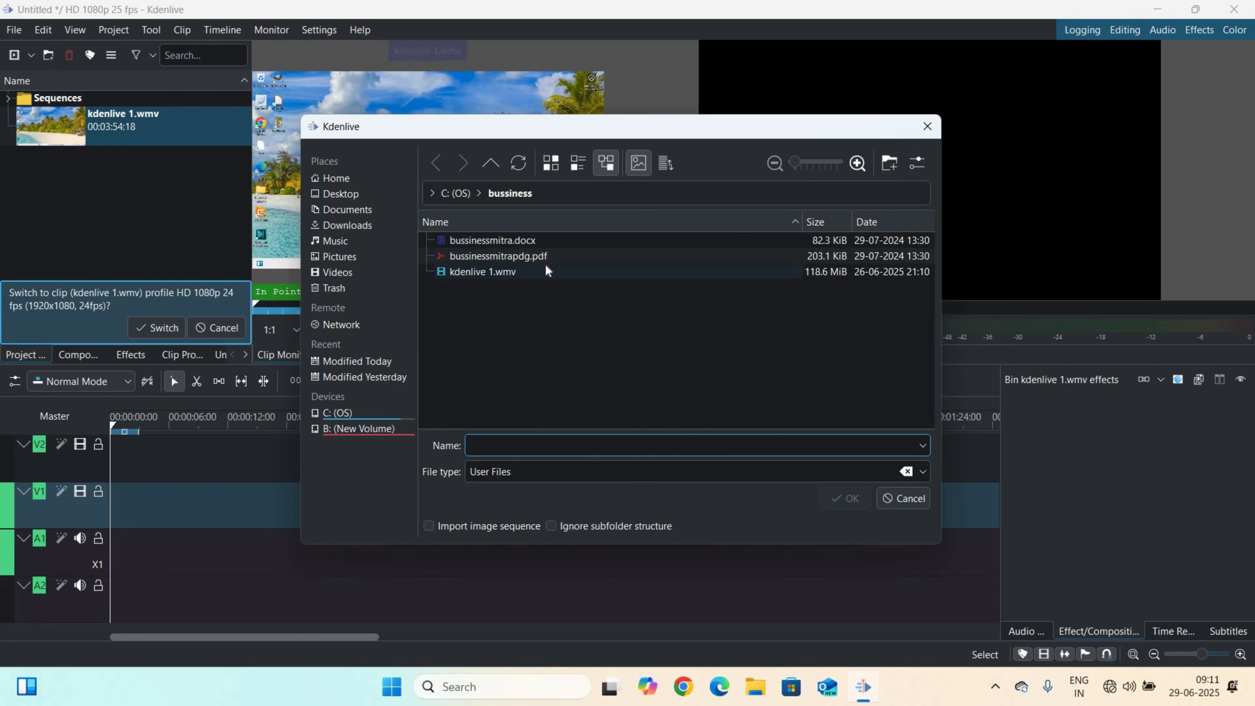
pyautogui.doubleClick(536, 271)
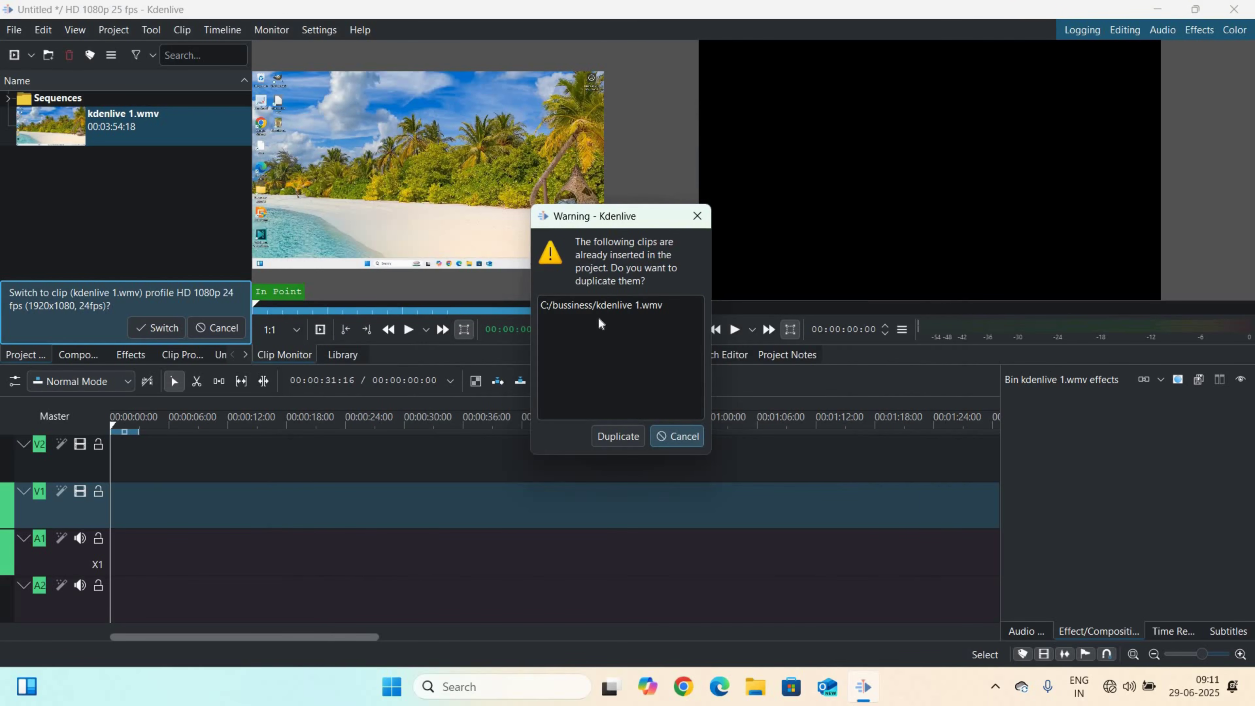
pyautogui.click(627, 437)
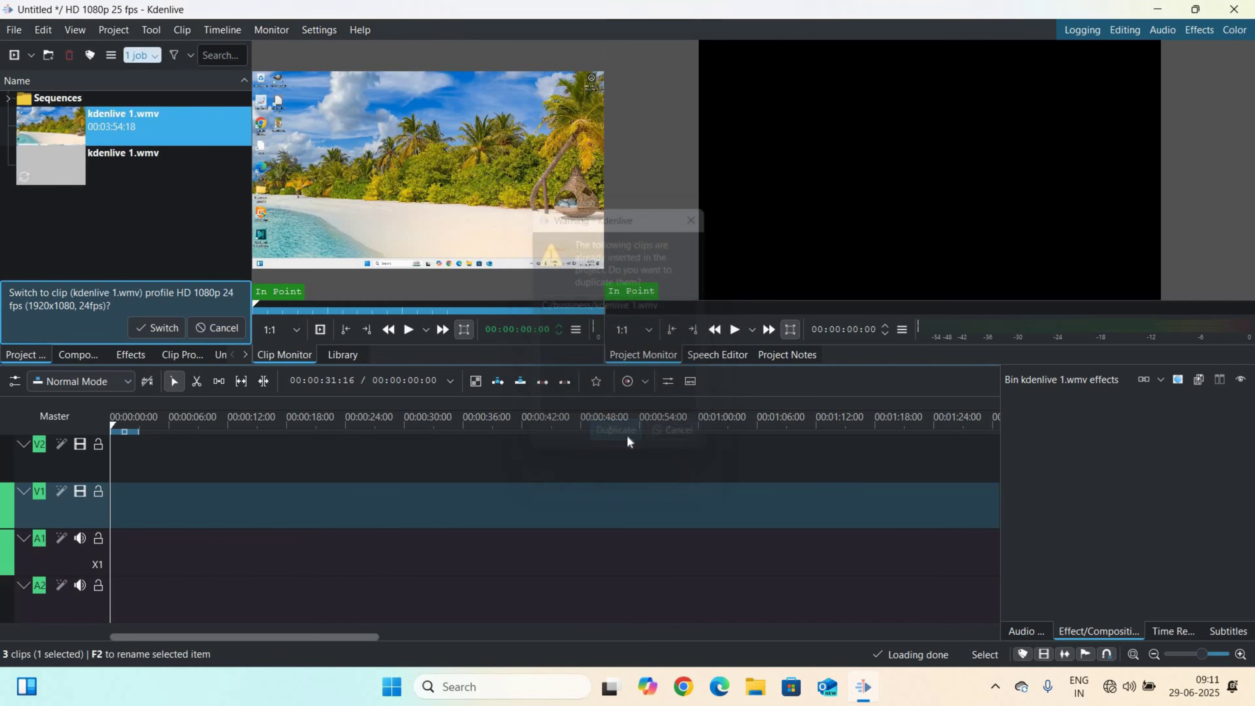
pyautogui.click(179, 214)
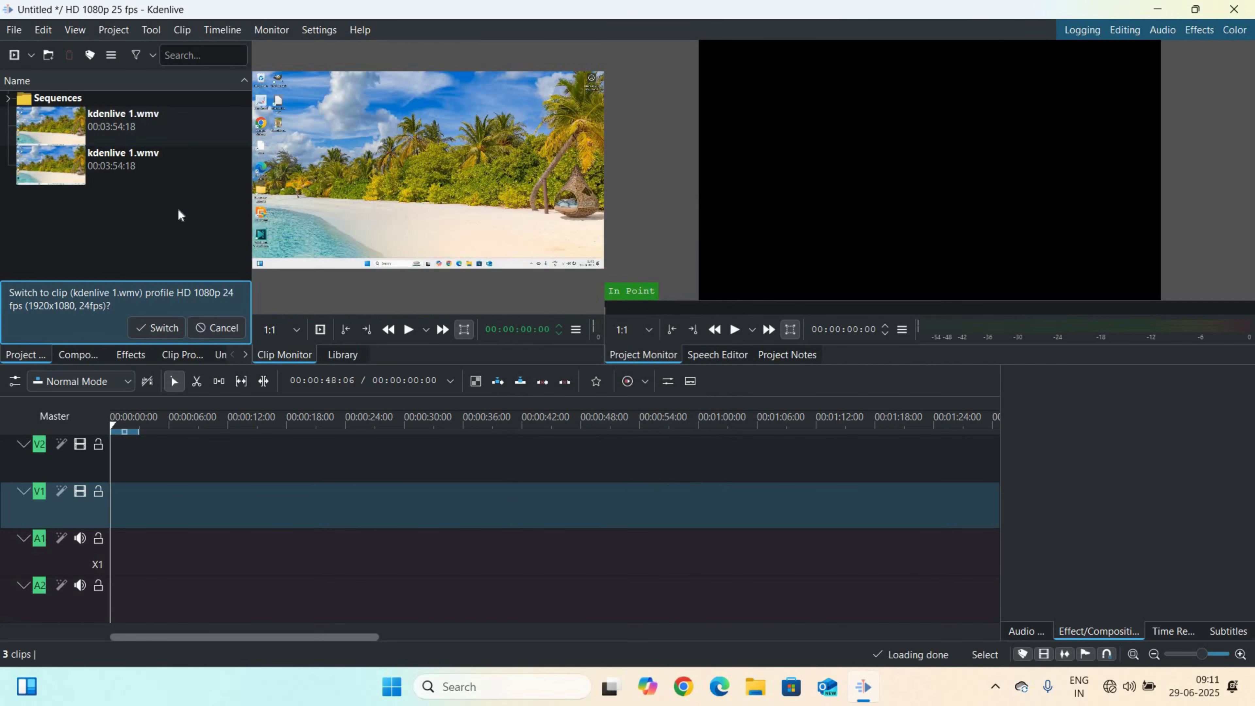
pyautogui.click(131, 154)
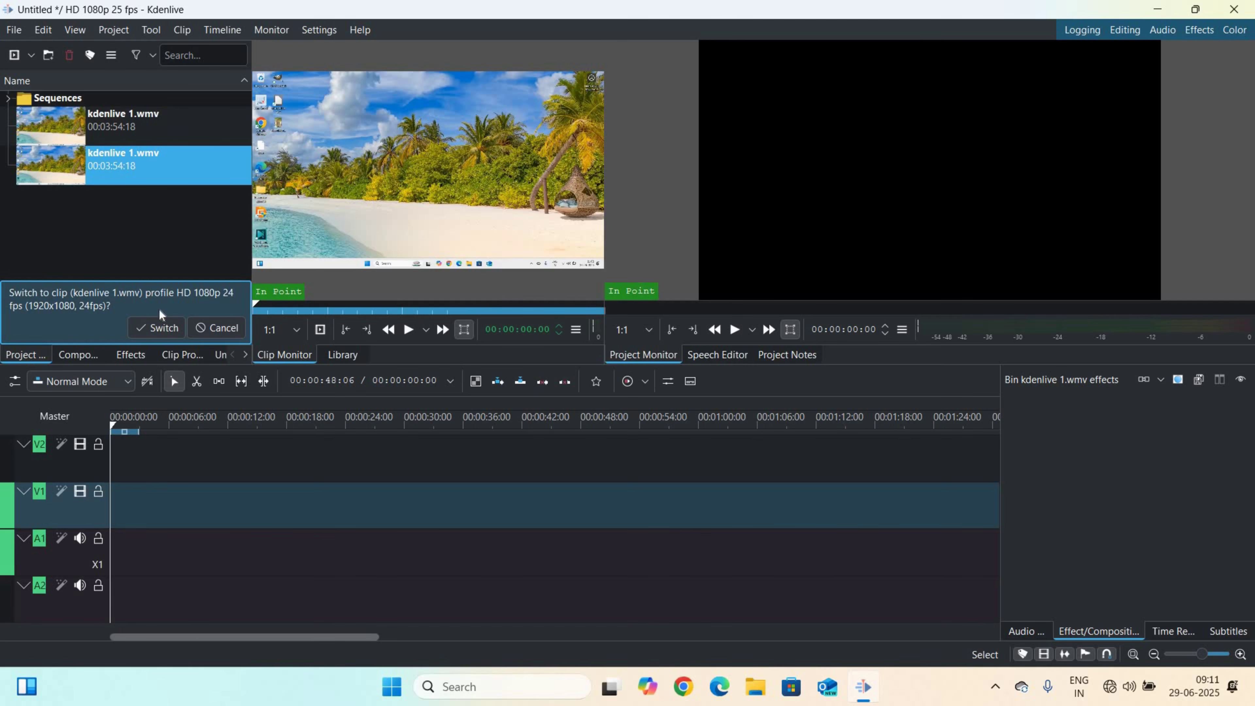
pyautogui.click(221, 324)
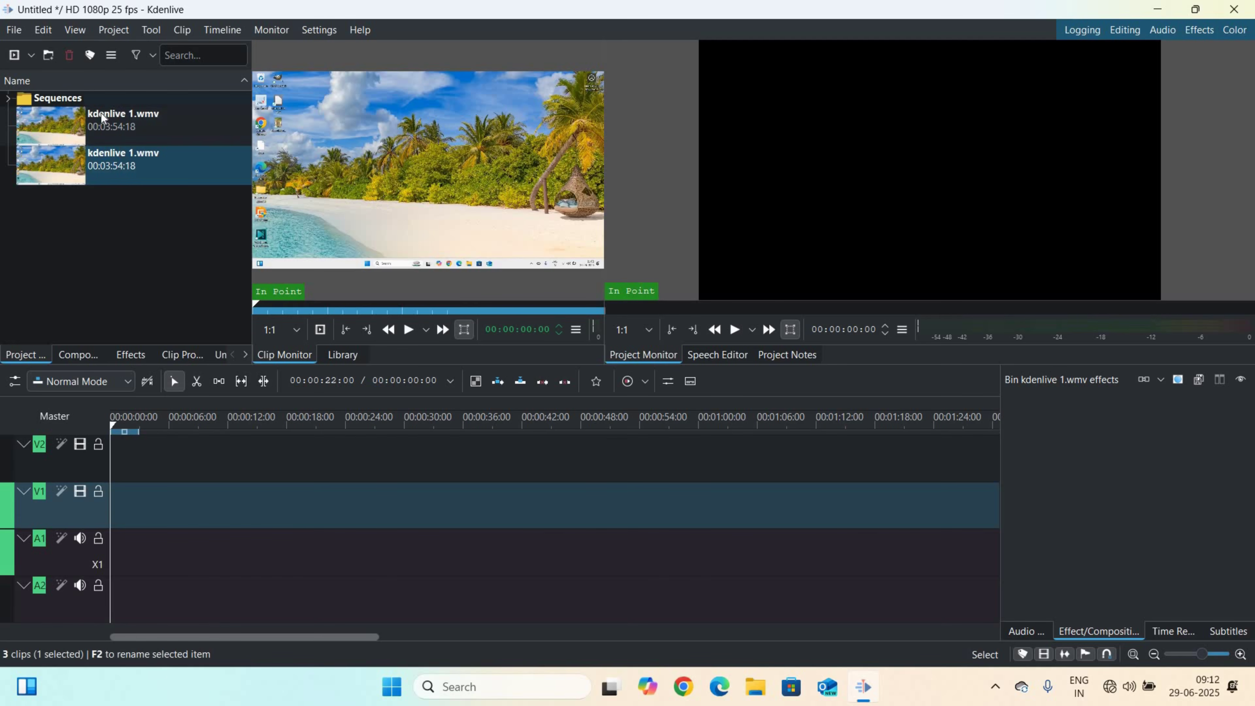
# - Place the first kdenlive 1.wmv clip from the bin at the start of video track V2
pyautogui.moveTo(97, 121); pyautogui.dragTo(119, 468)
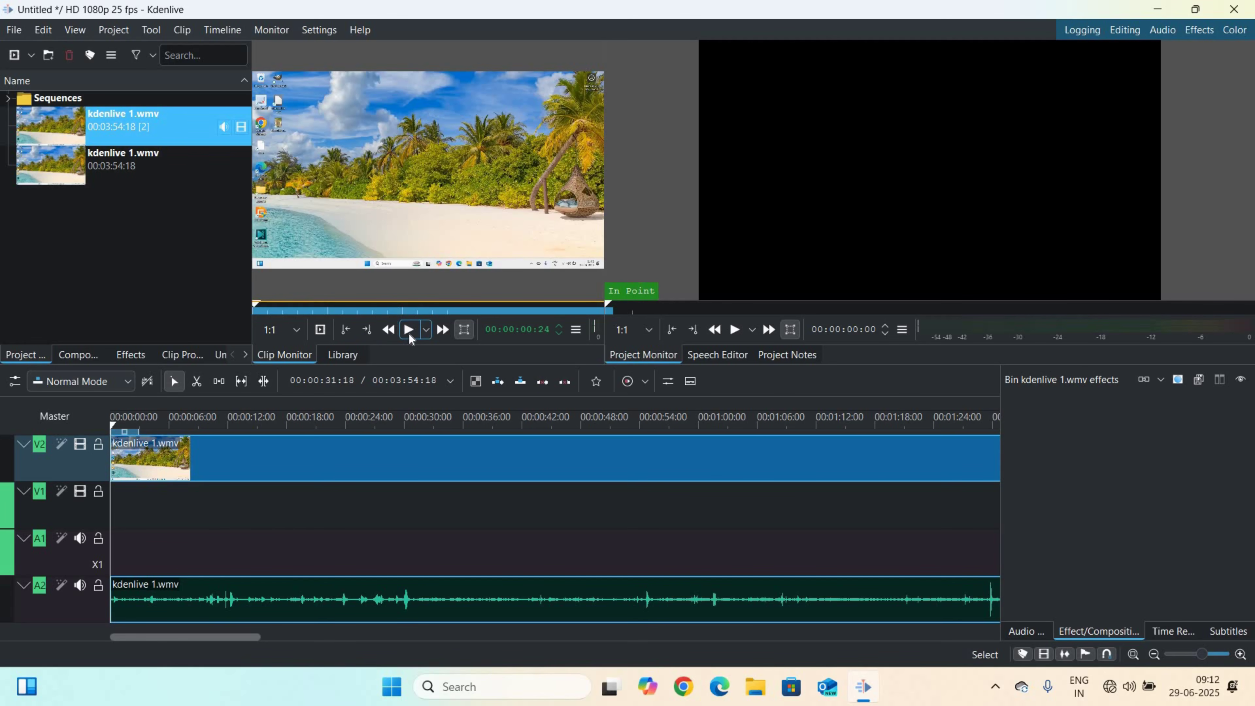
# - Preview kdenlive 1.wmv in the clip monitor from its beginning and again from about 00:01:58
pyautogui.click(409, 330)
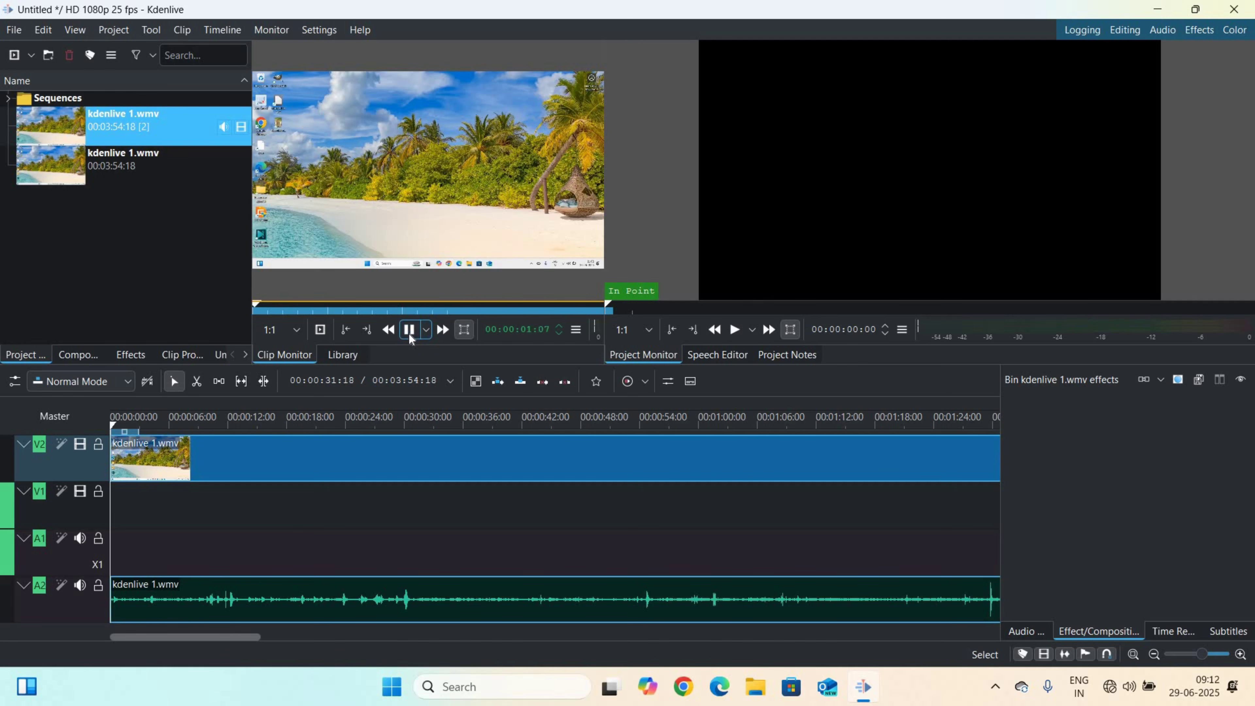
pyautogui.click(293, 338)
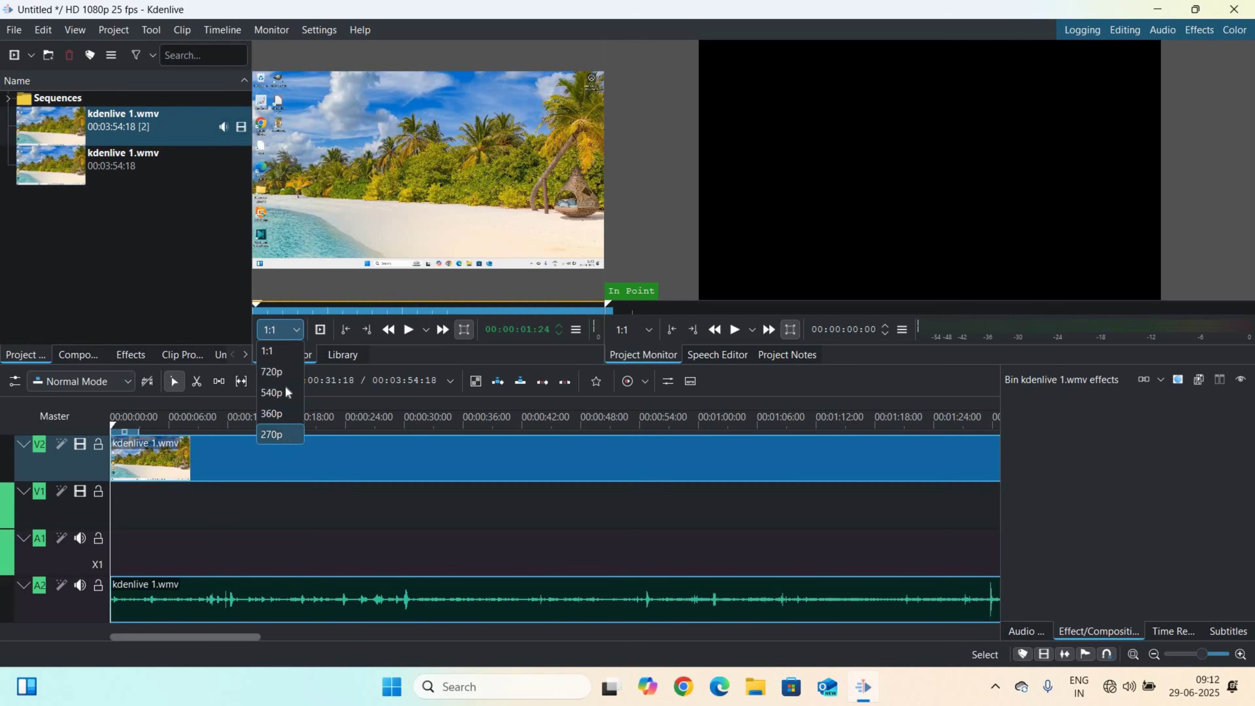
pyautogui.click(430, 291)
pyautogui.click(431, 290)
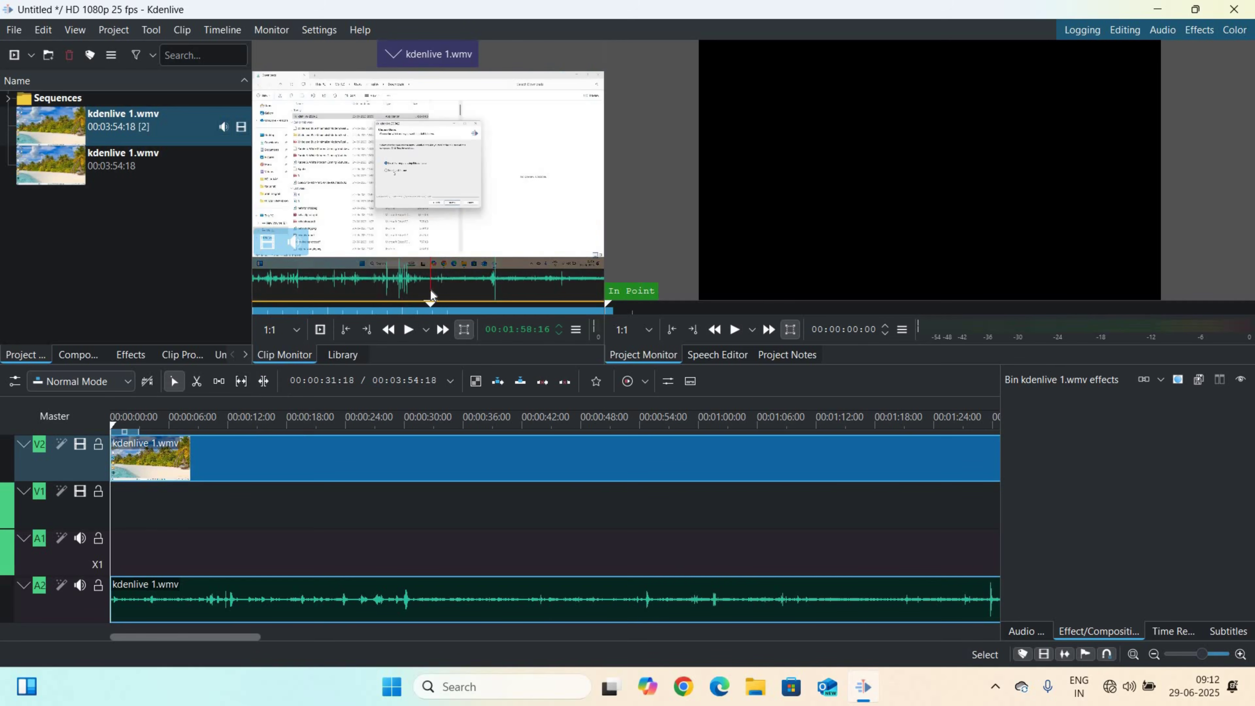
pyautogui.click(407, 327)
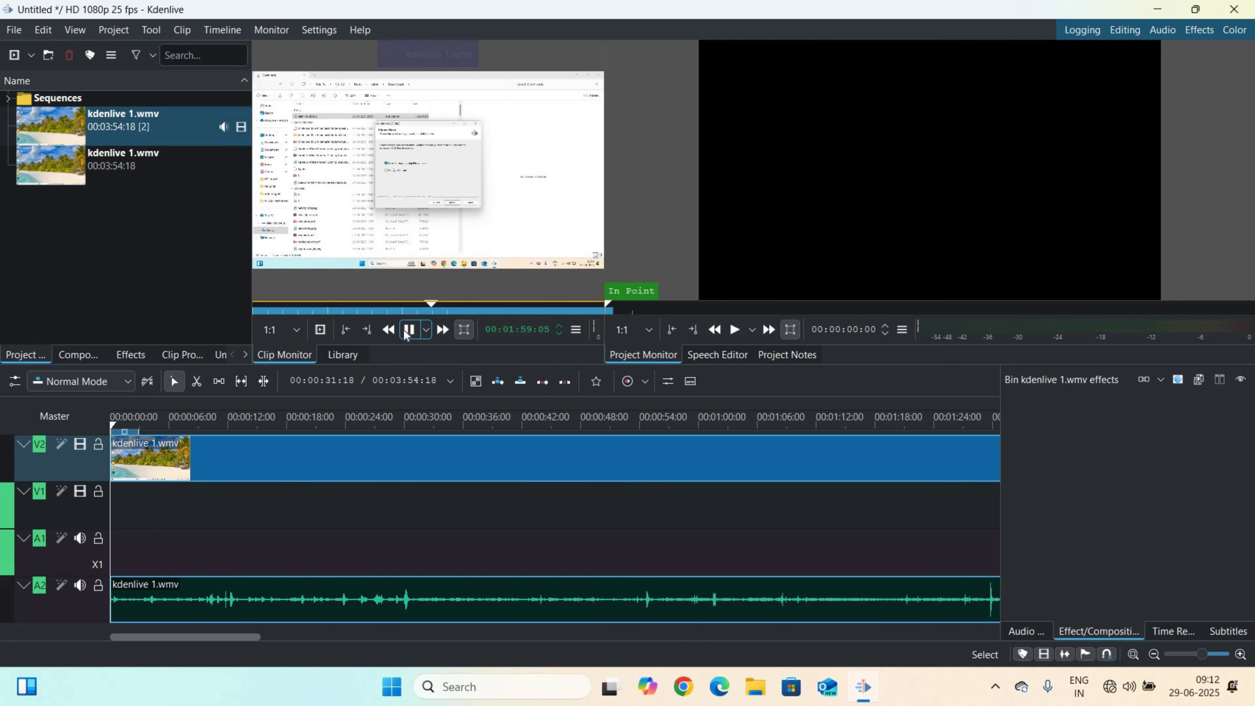
pyautogui.click(408, 329)
pyautogui.click(426, 330)
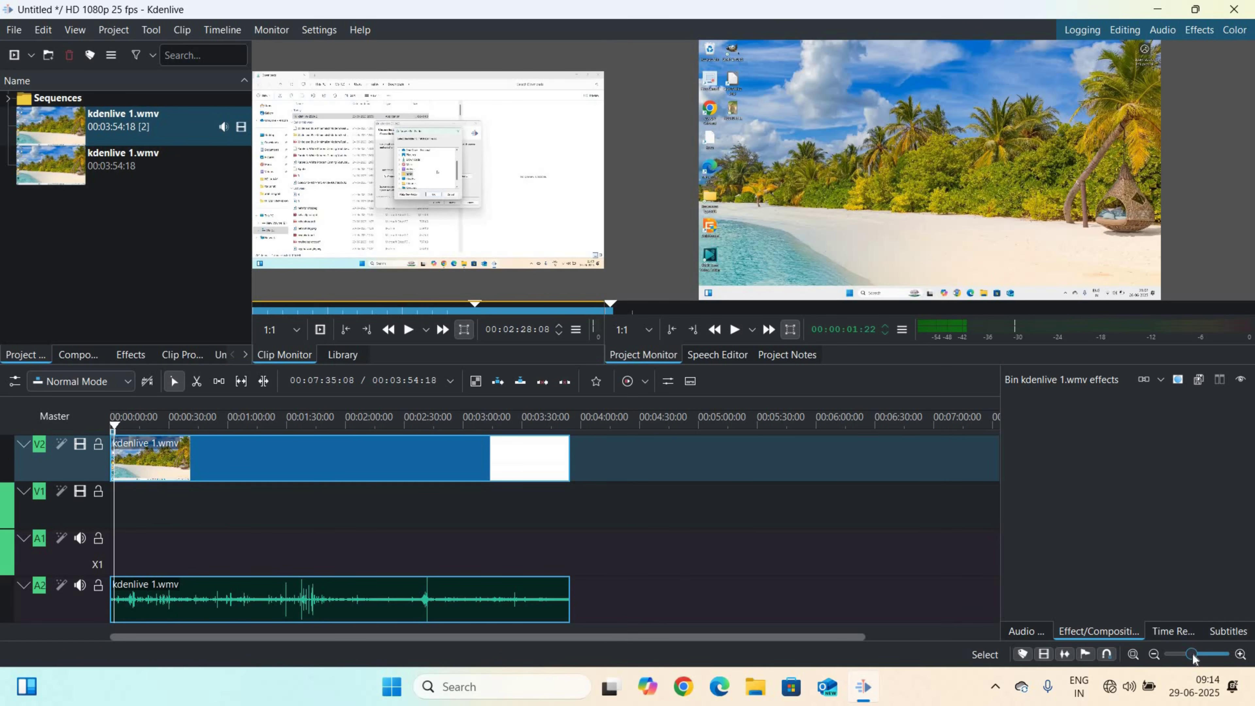
pyautogui.moveTo(1192, 654); pyautogui.dragTo(1212, 655)
pyautogui.click(1223, 658)
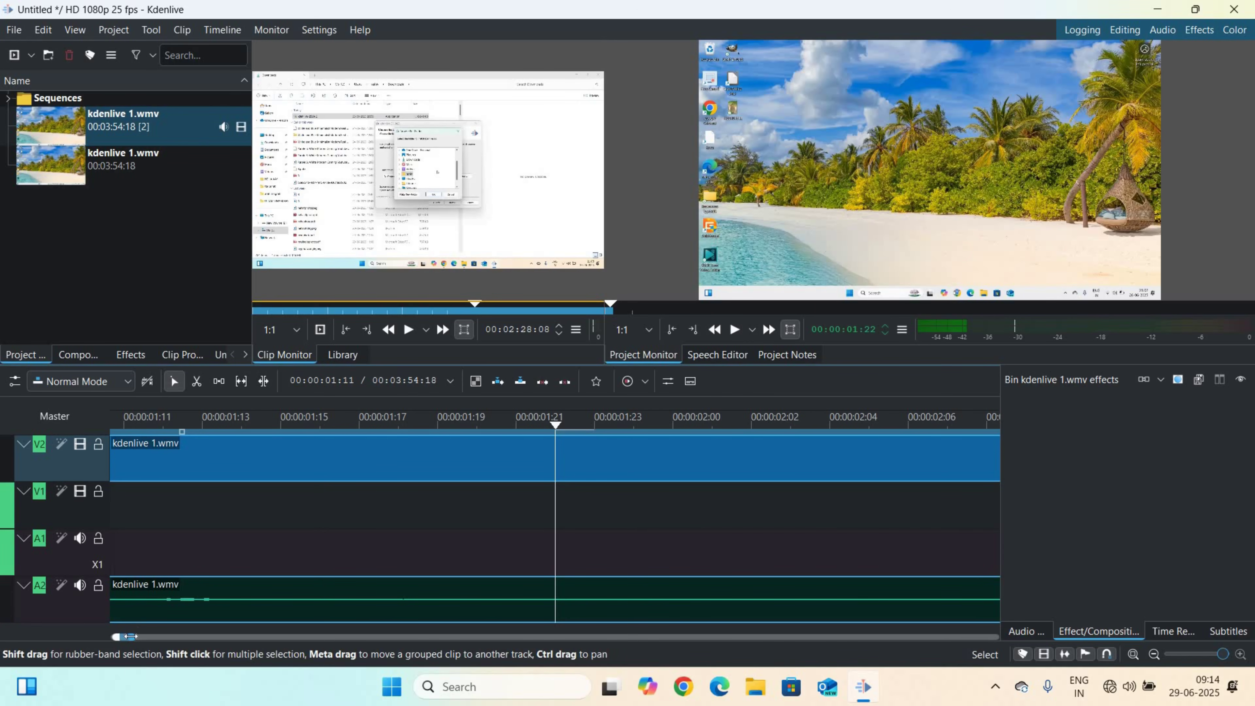
pyautogui.moveTo(130, 637); pyautogui.dragTo(207, 637)
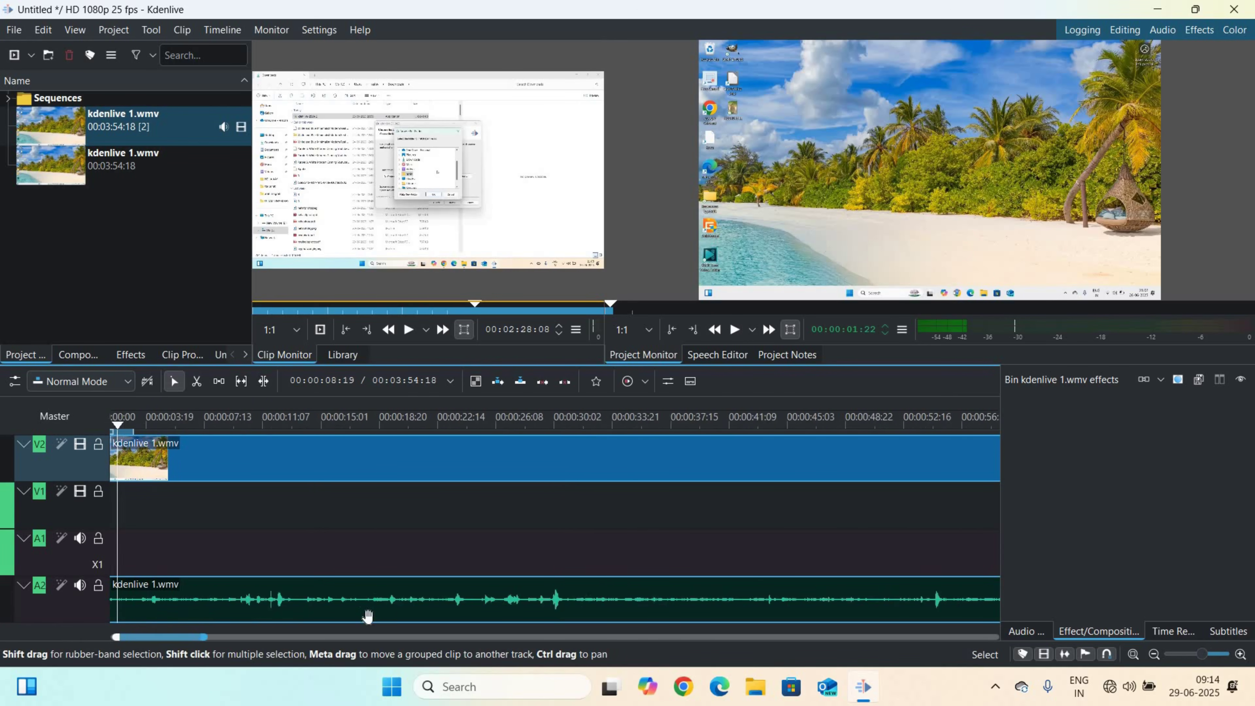
pyautogui.moveTo(368, 616); pyautogui.dragTo(133, 642)
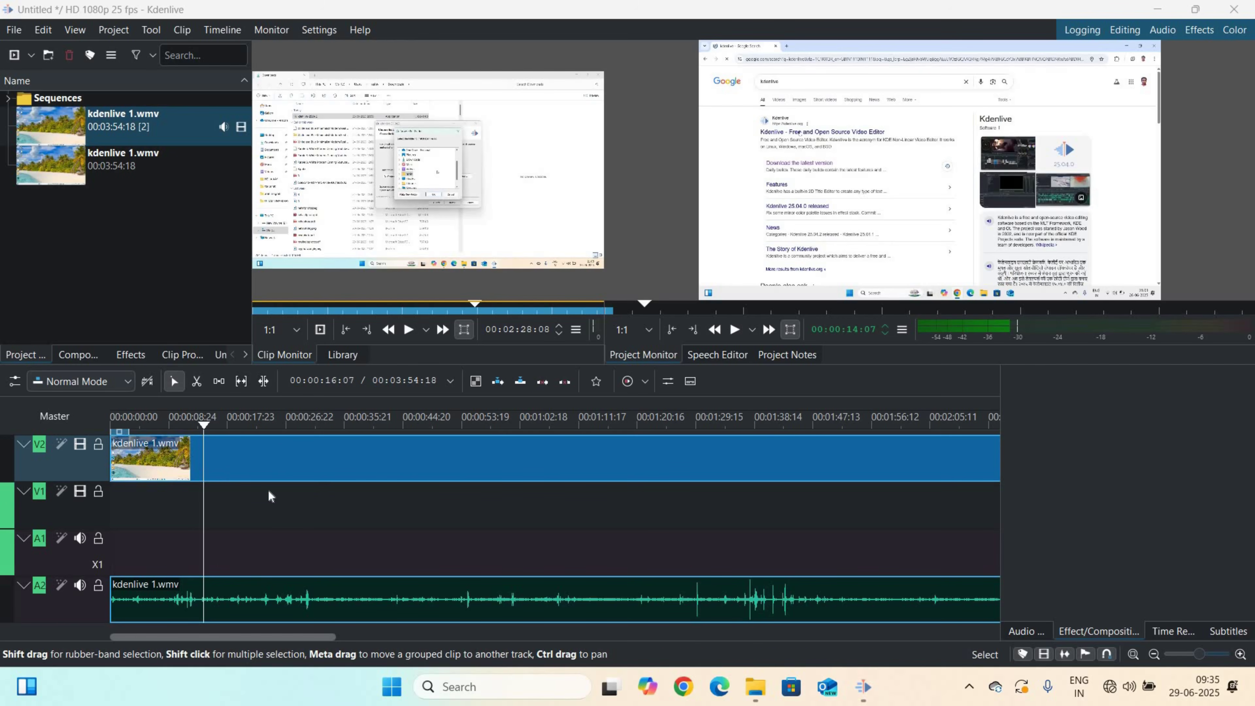
# - Delete the kdenlive 1.wmv clip with its audio from tracks V2 and A2 of the timeline
pyautogui.click(251, 453)
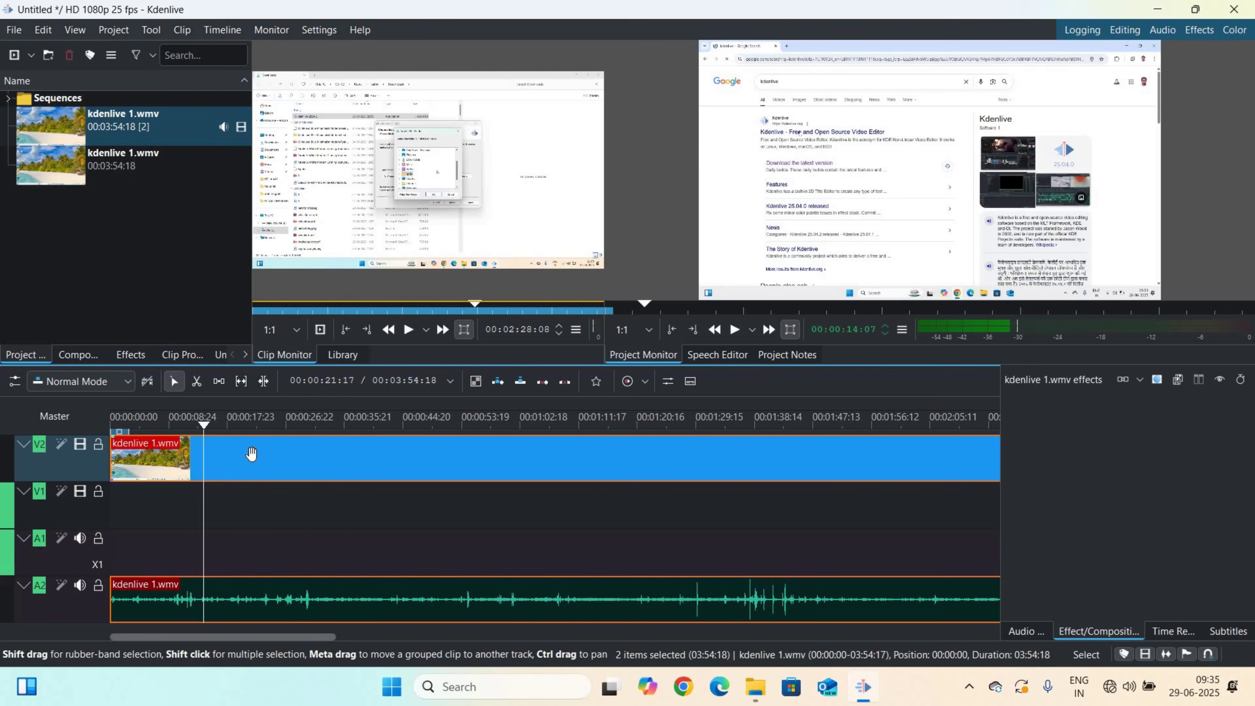
pyautogui.rightClick(252, 460)
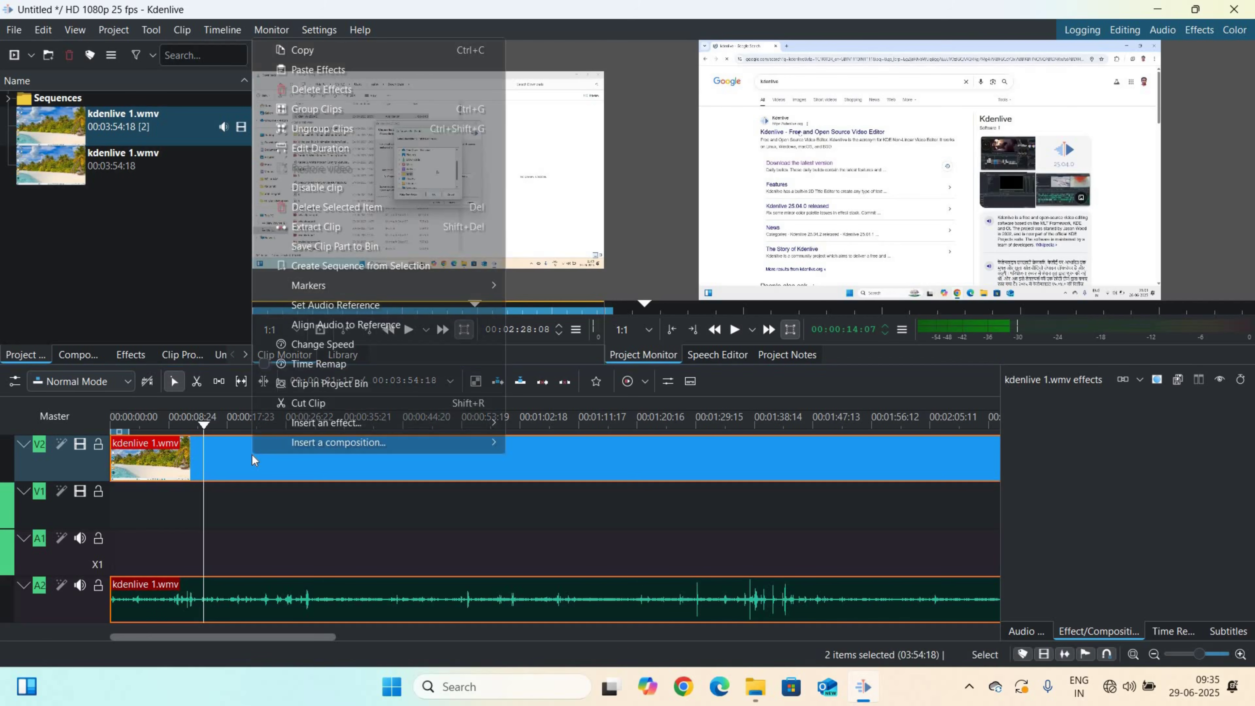
pyautogui.click(252, 455)
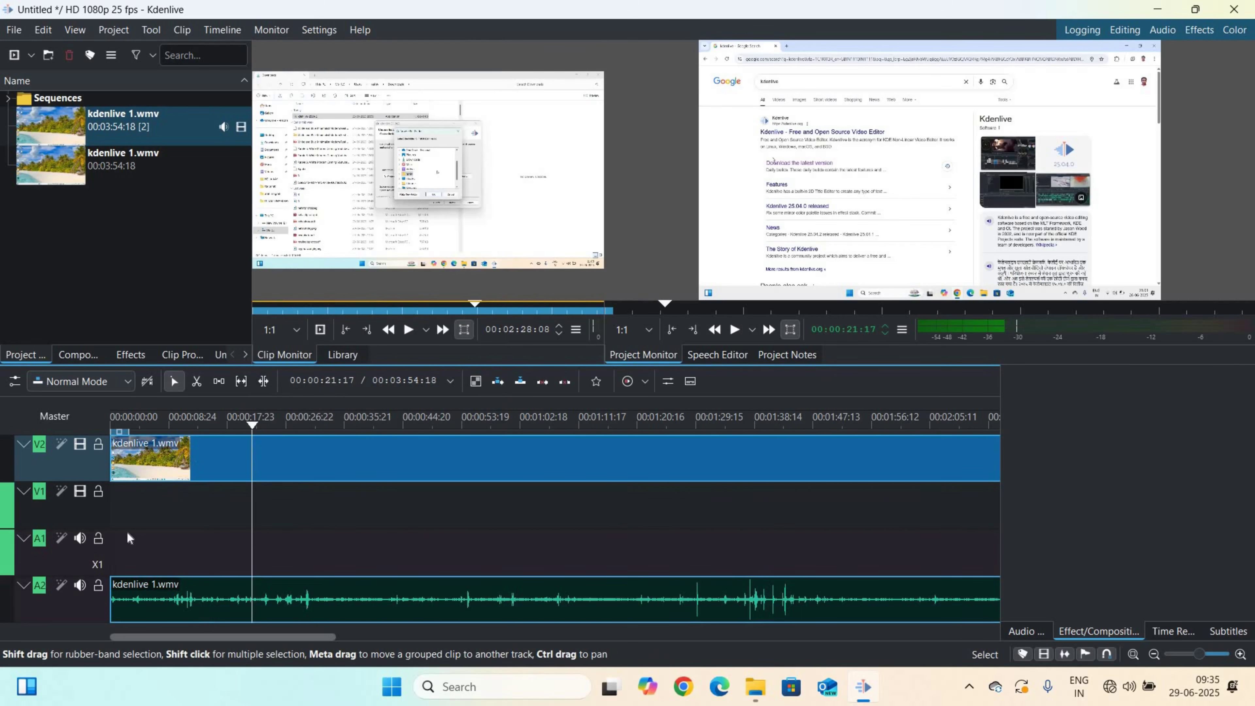
pyautogui.click(216, 473)
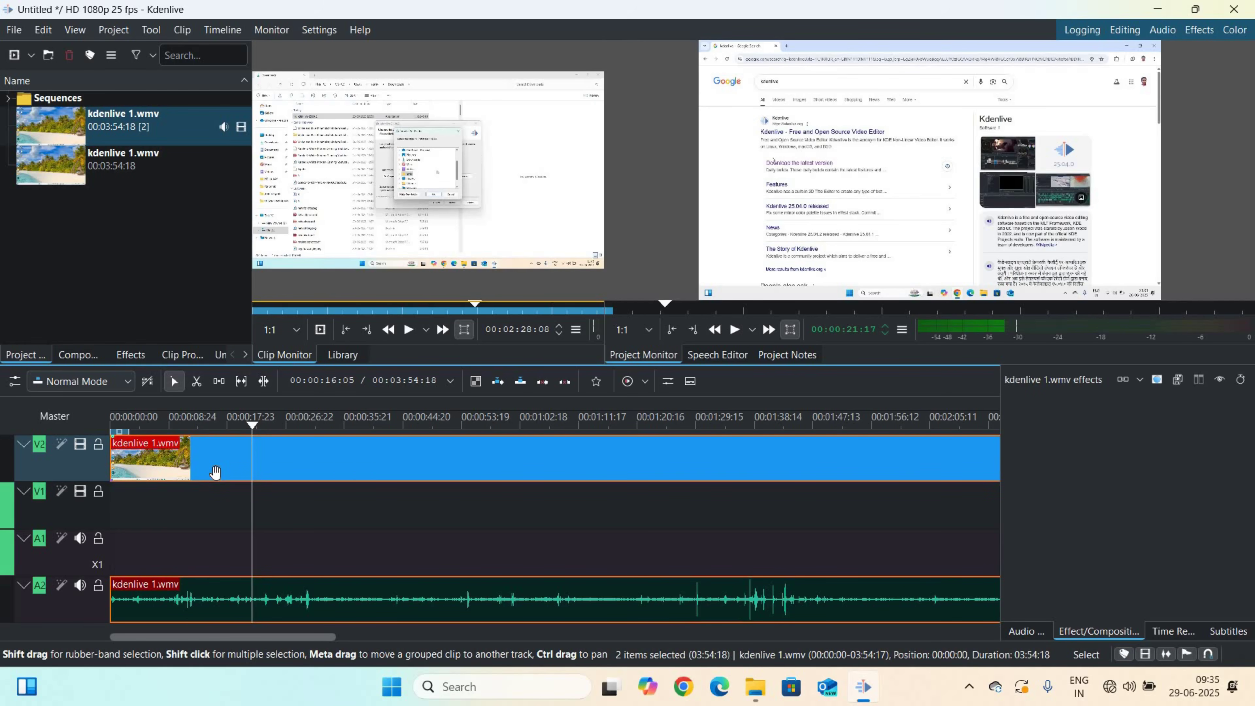
pyautogui.rightClick(216, 475)
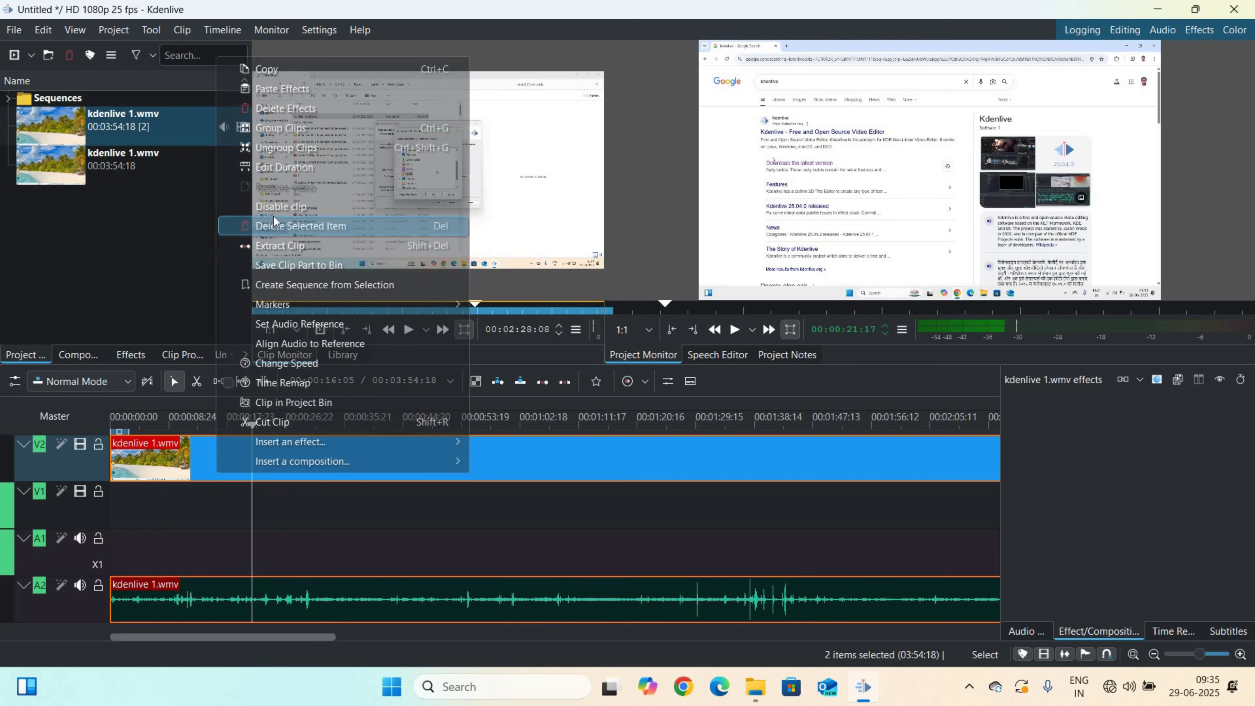
pyautogui.click(347, 225)
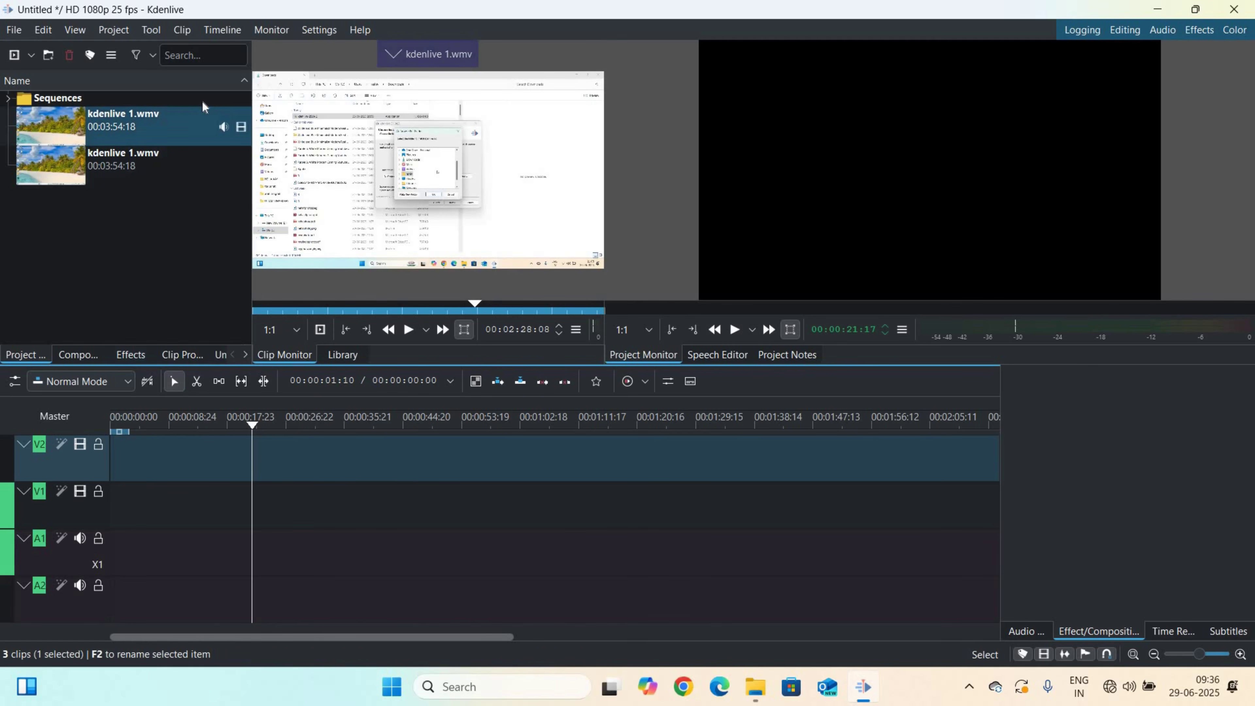
# - Delete both kdenlive 1.wmv clips from the project bin
pyautogui.rightClick(201, 118)
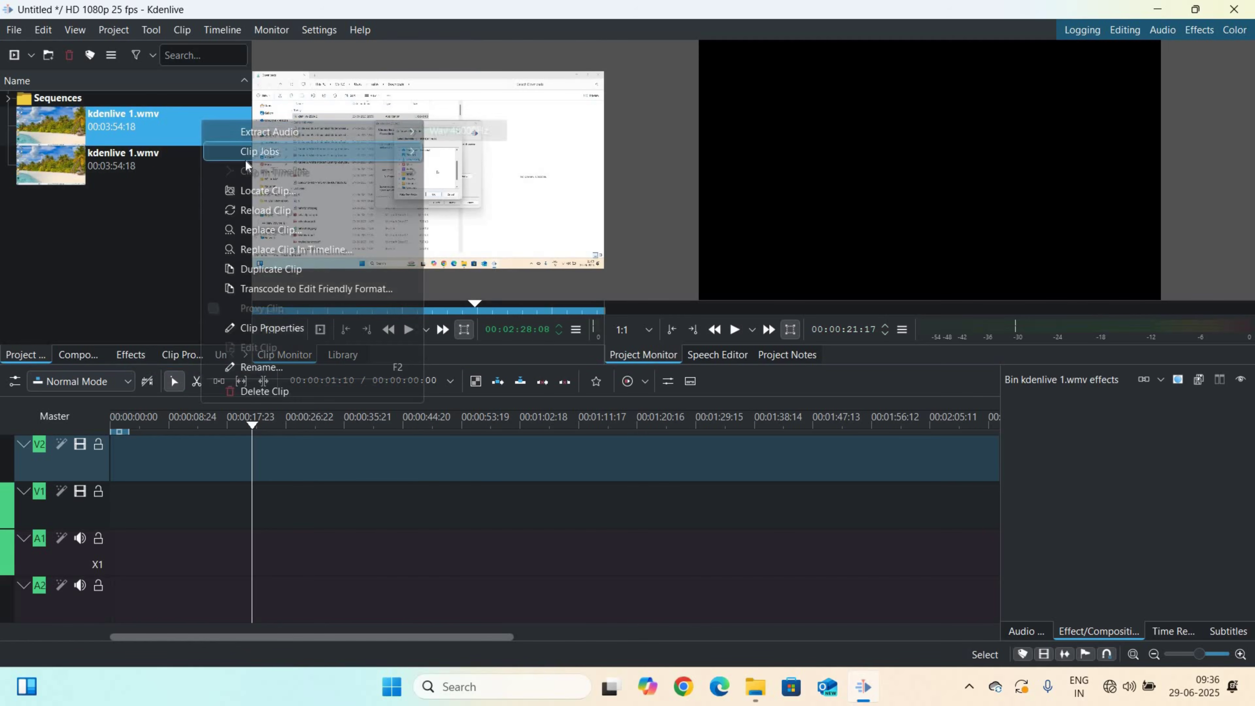
pyautogui.click(269, 392)
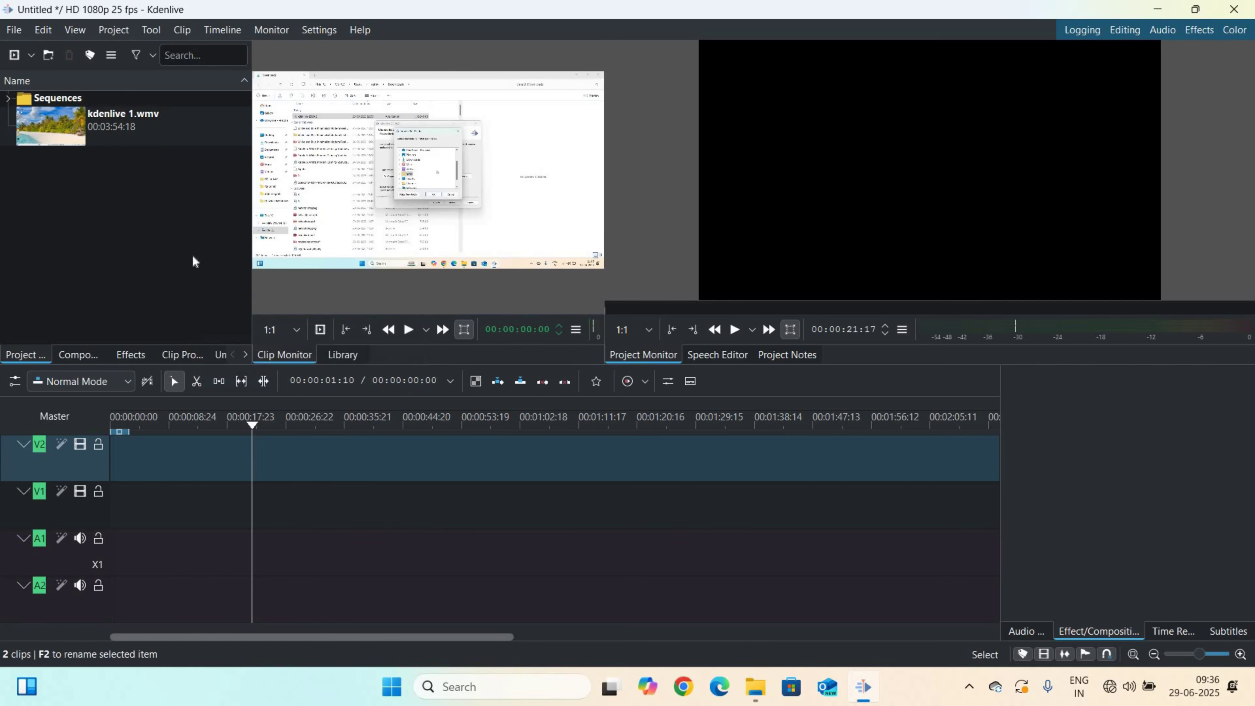
pyautogui.click(100, 131)
pyautogui.rightClick(100, 131)
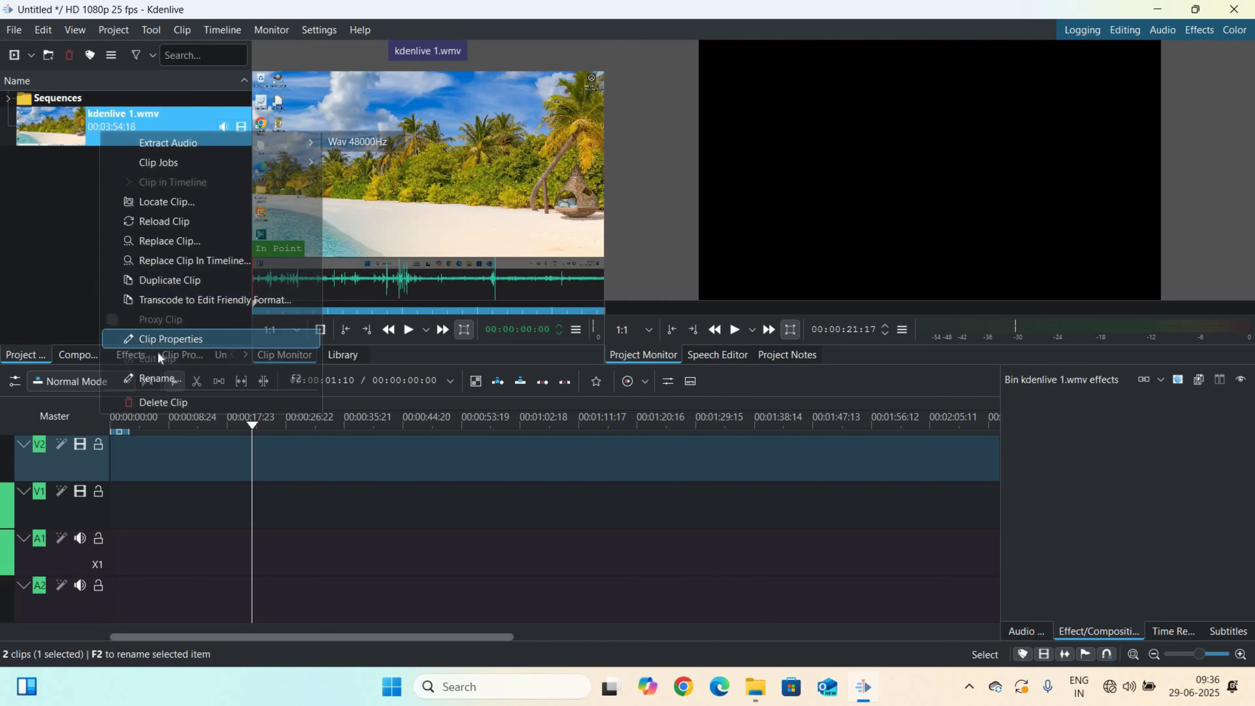
pyautogui.click(160, 403)
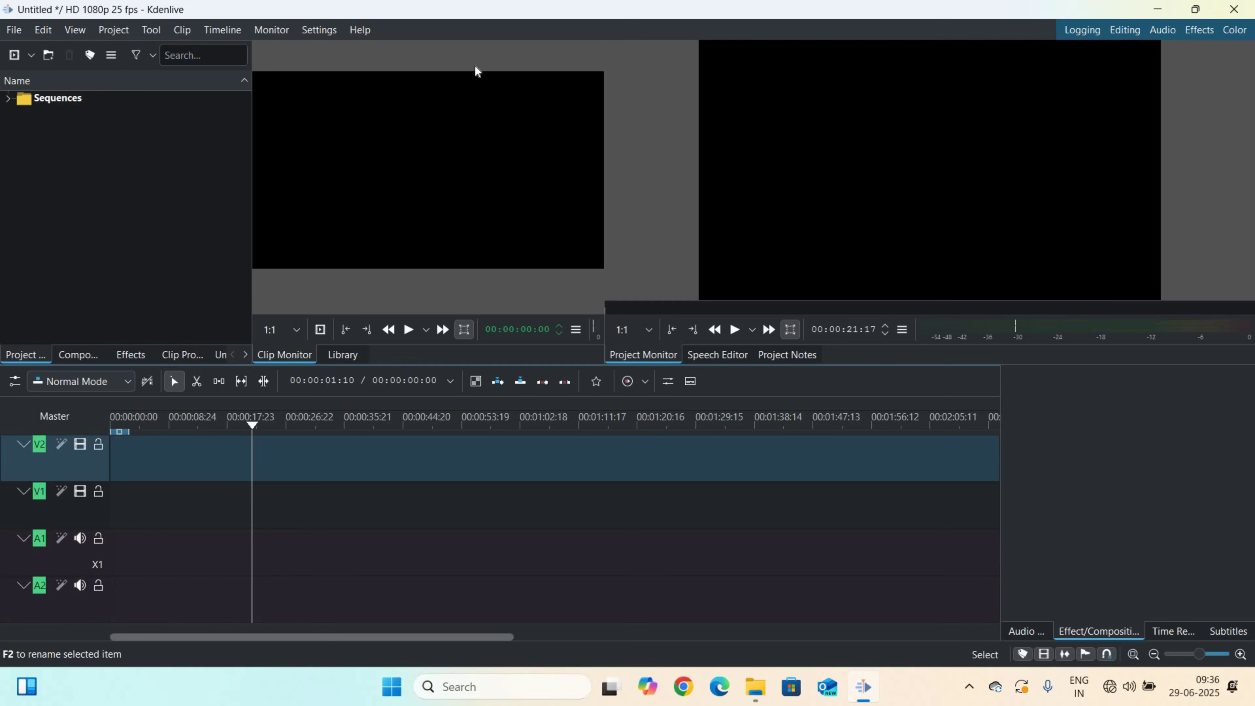
# - Widen the clip monitor by moving its border with the project monitor
pyautogui.moveTo(602, 143)
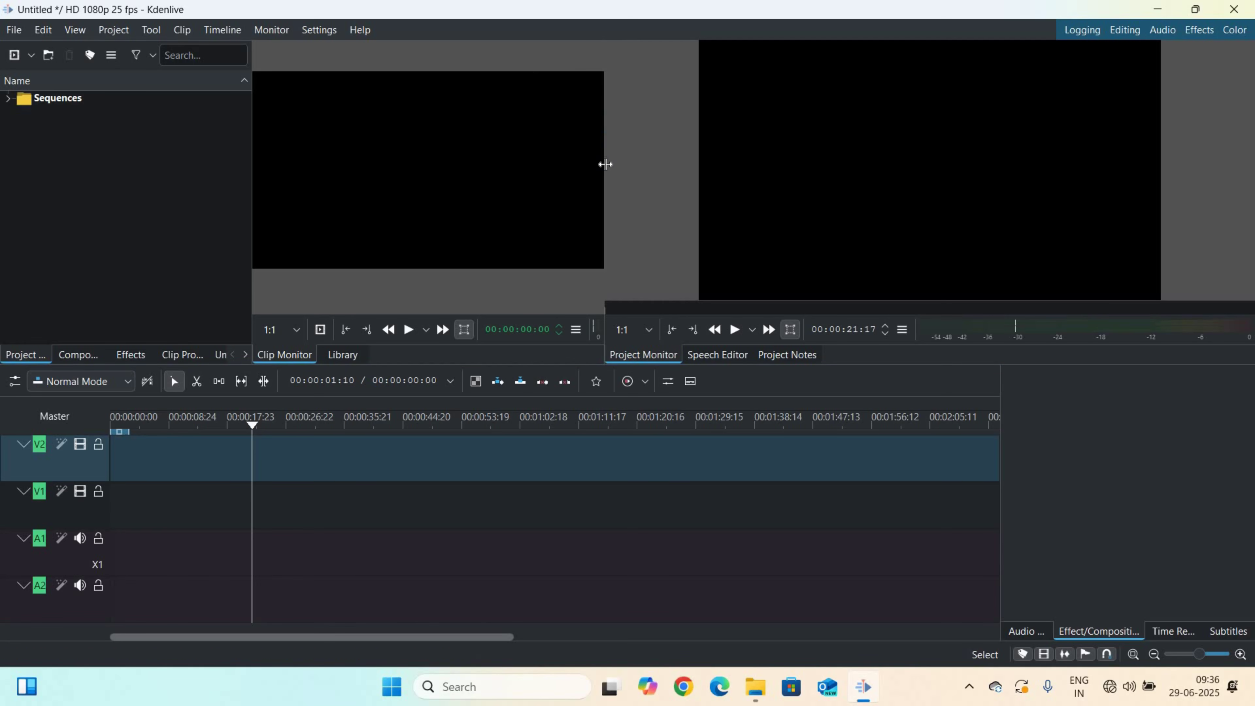
pyautogui.moveTo(605, 166); pyautogui.dragTo(709, 178)
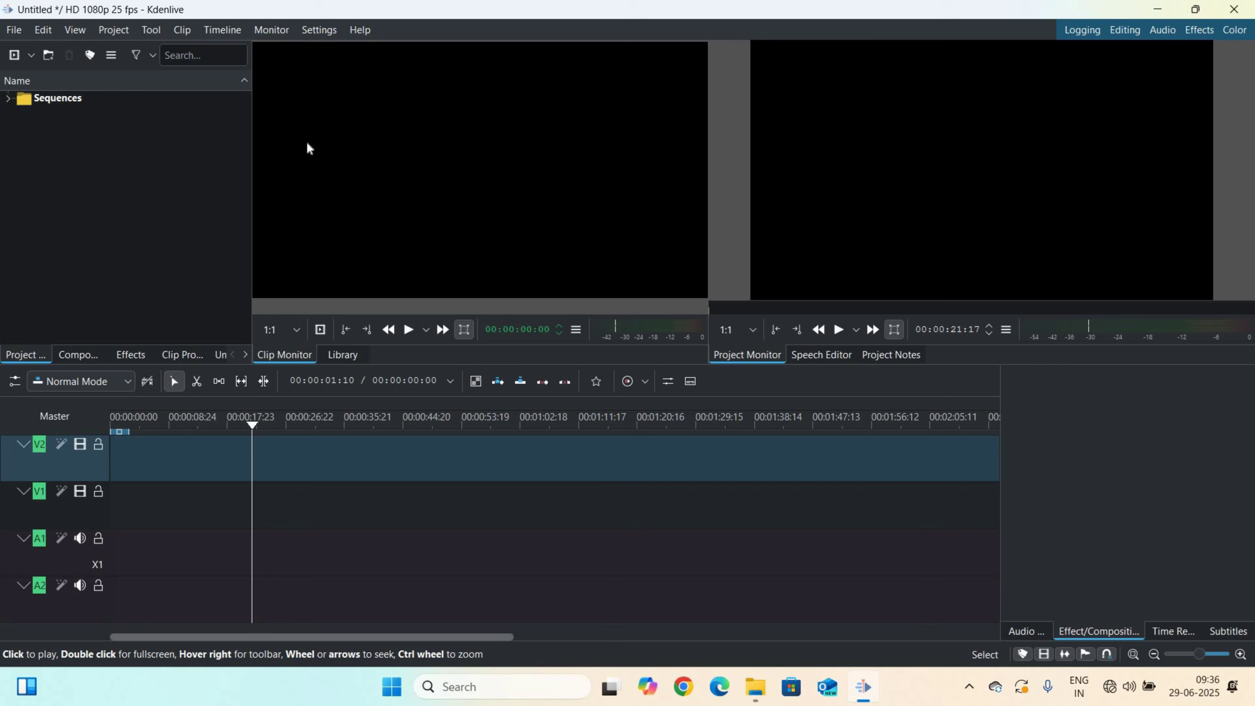
# - Open the project settings and look through the proxy, guides, metadata, project files and cache data pages
pyautogui.click(124, 31)
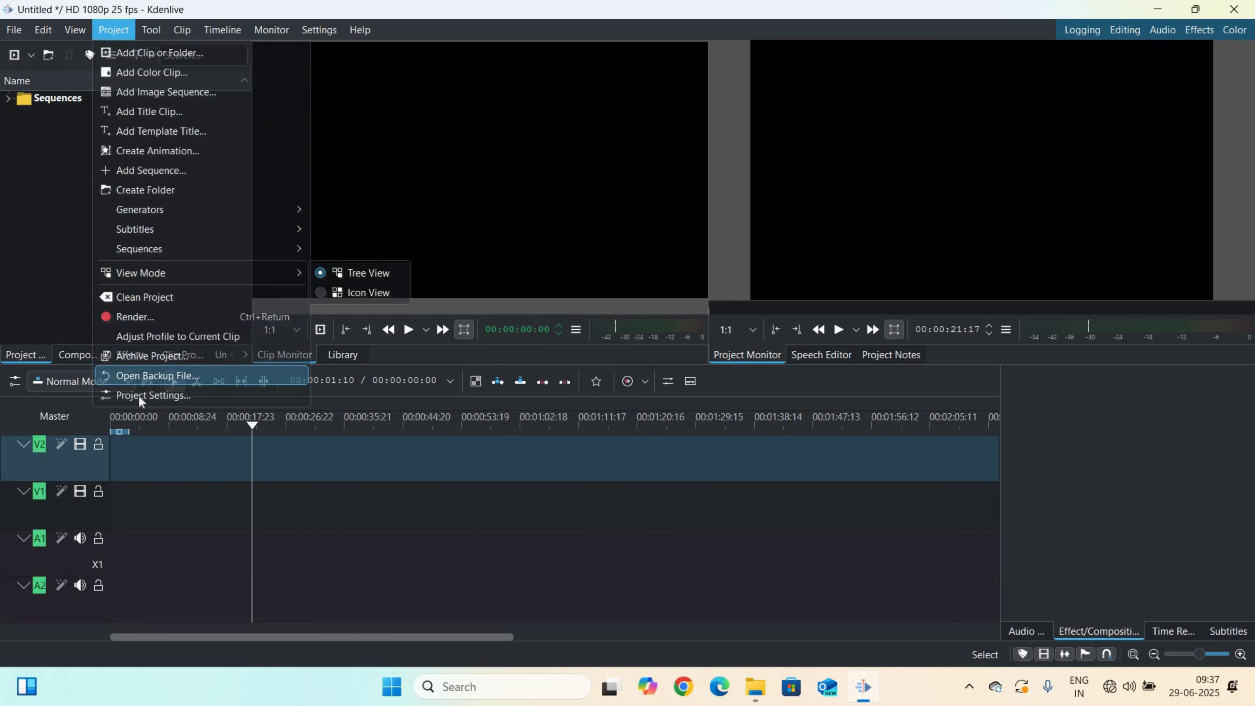
pyautogui.click(190, 393)
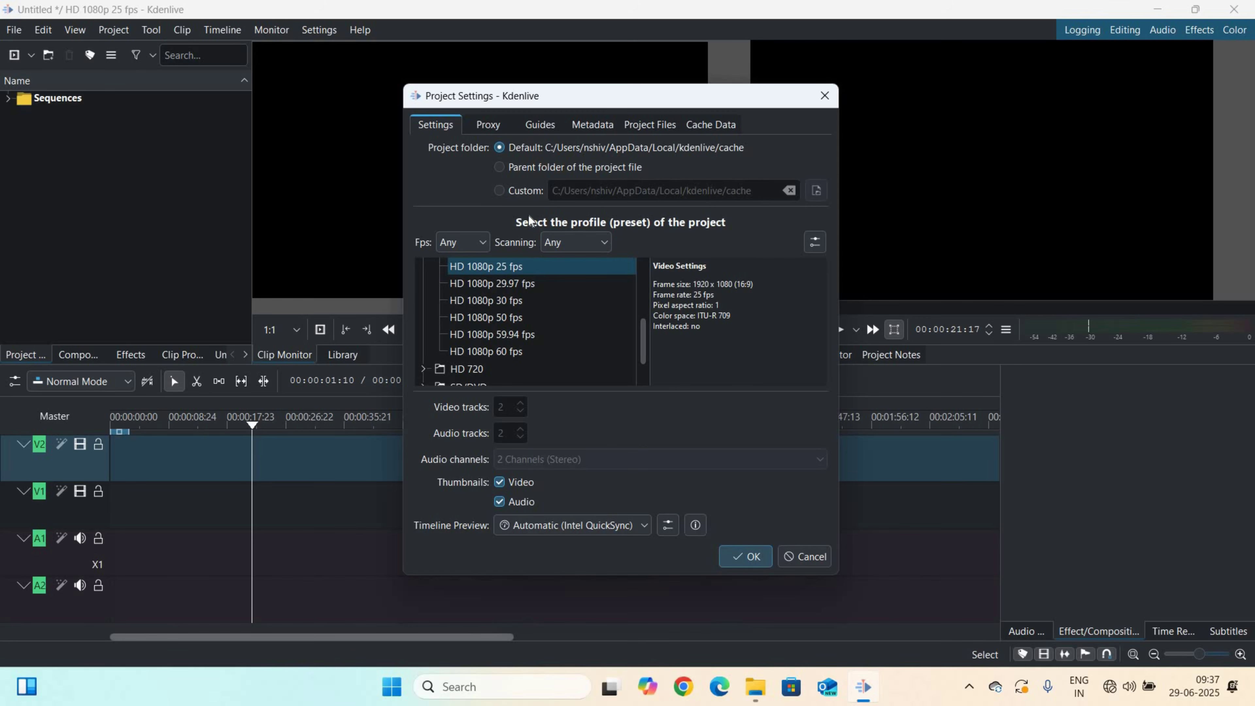
pyautogui.click(492, 129)
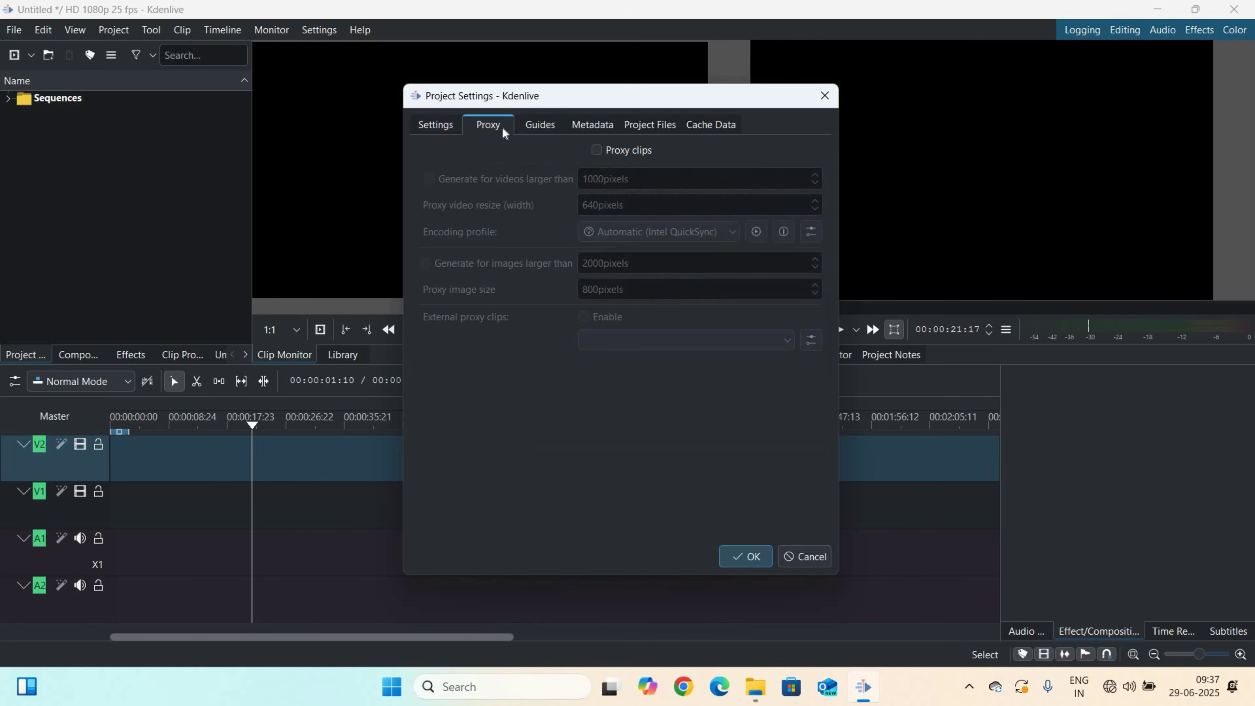
pyautogui.click(534, 128)
pyautogui.click(586, 124)
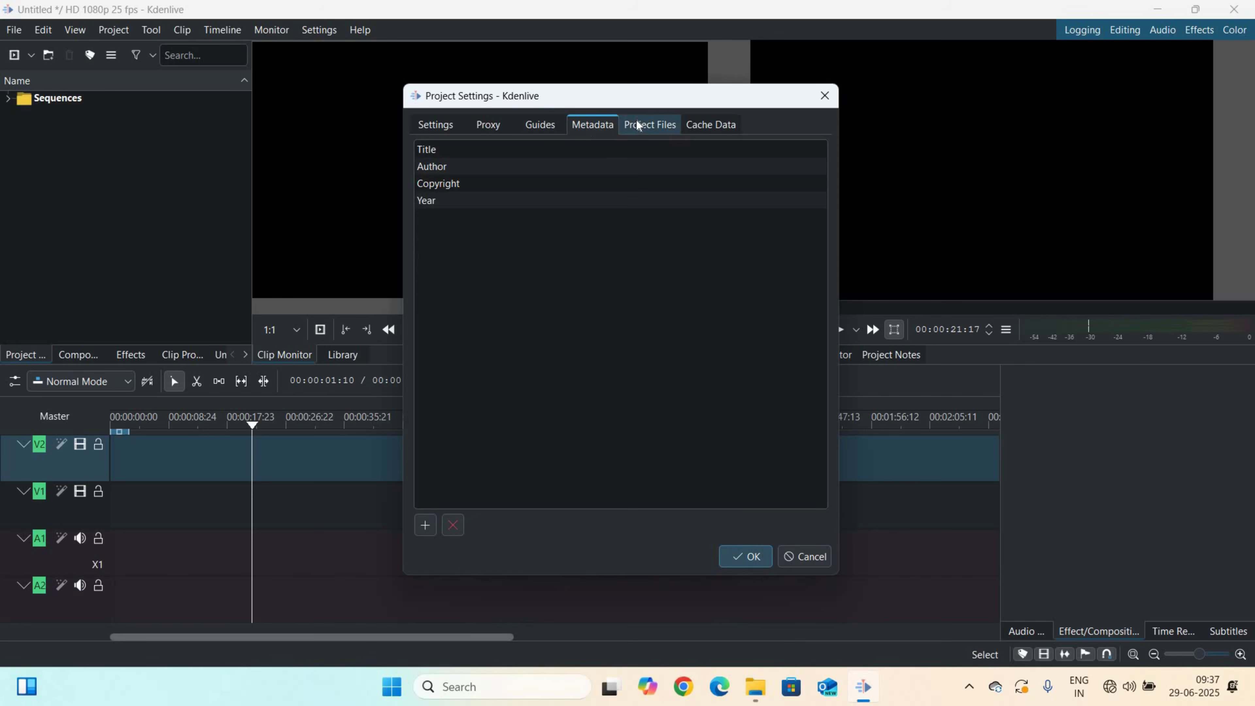
pyautogui.click(637, 125)
pyautogui.click(708, 118)
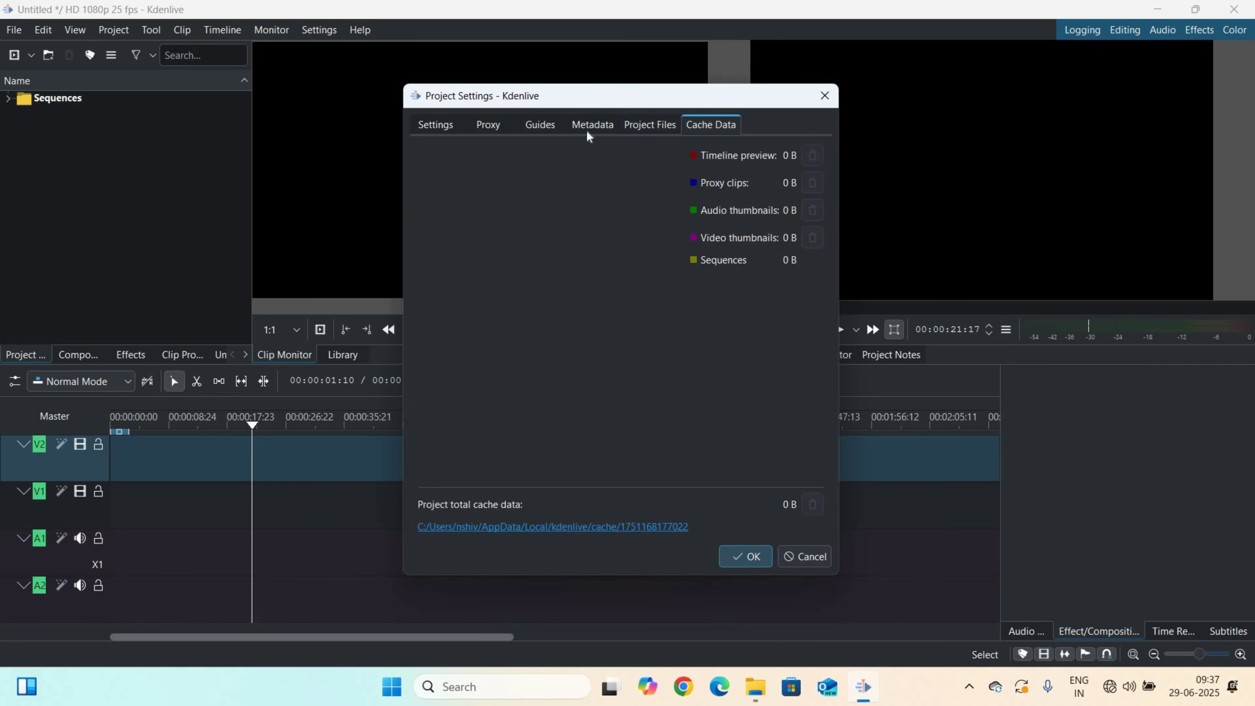
pyautogui.click(449, 124)
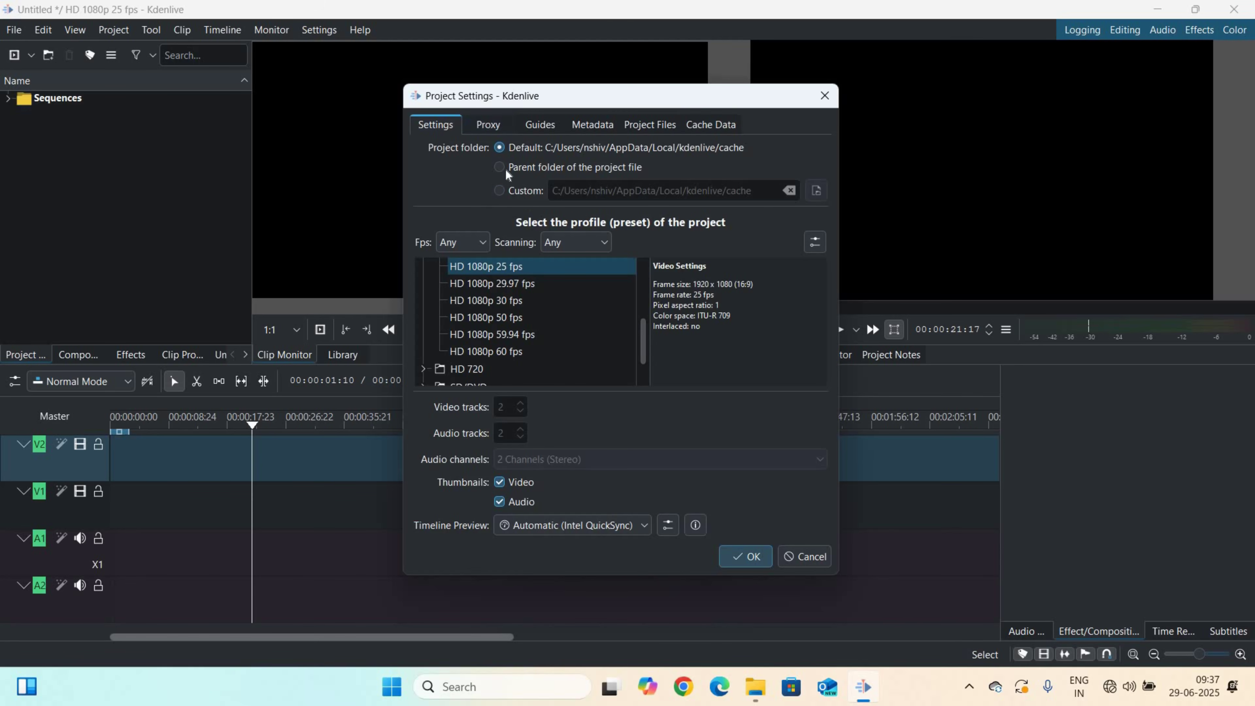
# - Switch the project folder to a custom location and try the HD 1080p 29.97 fps and HD 1080p 60 fps profiles
pyautogui.click(500, 191)
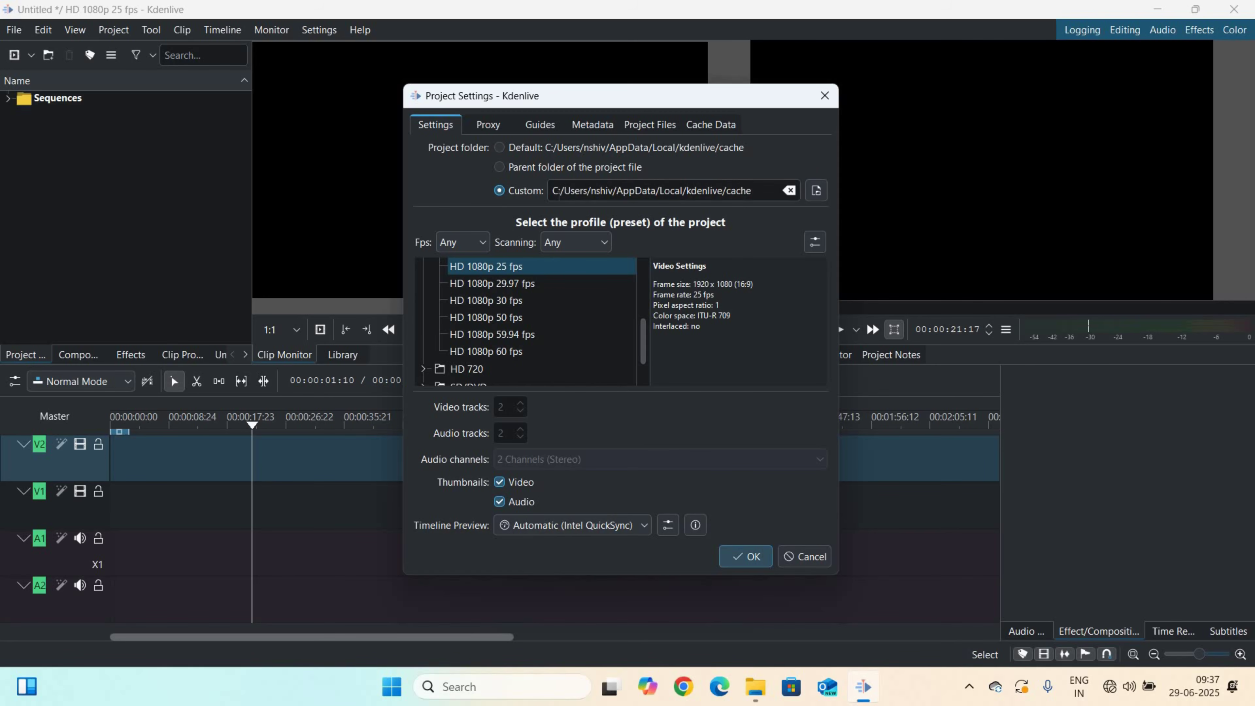
pyautogui.click(727, 191)
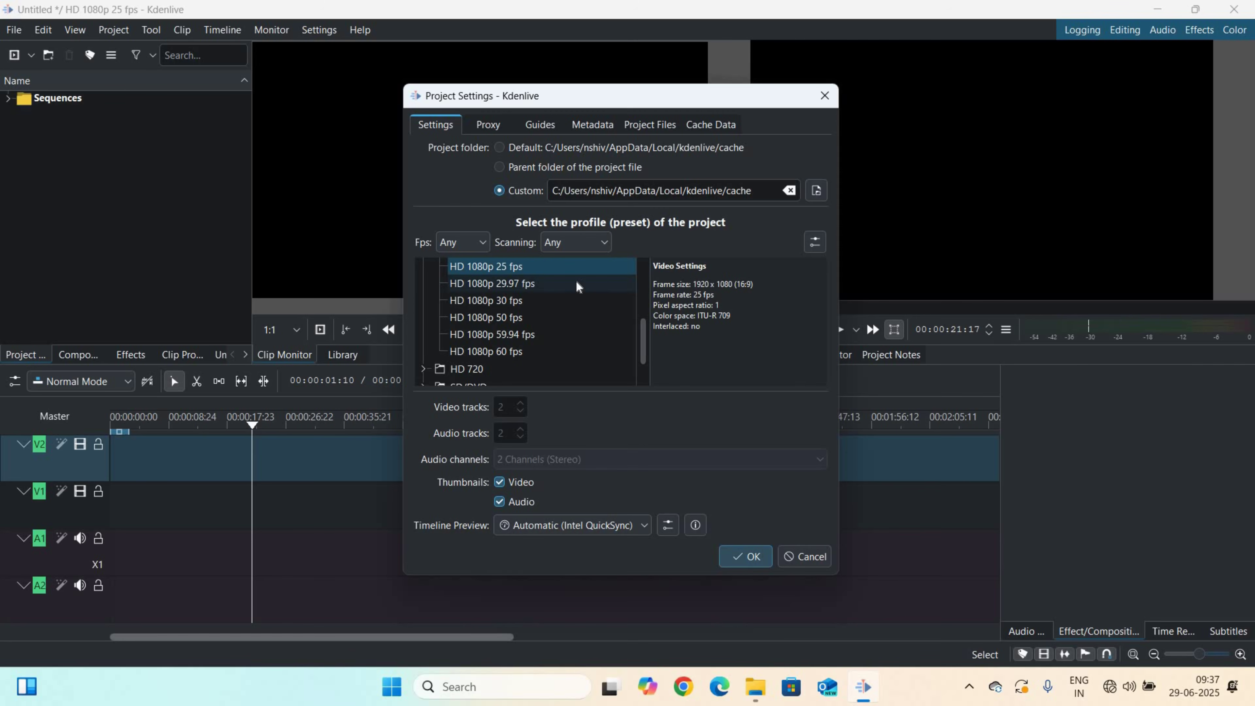
pyautogui.click(481, 285)
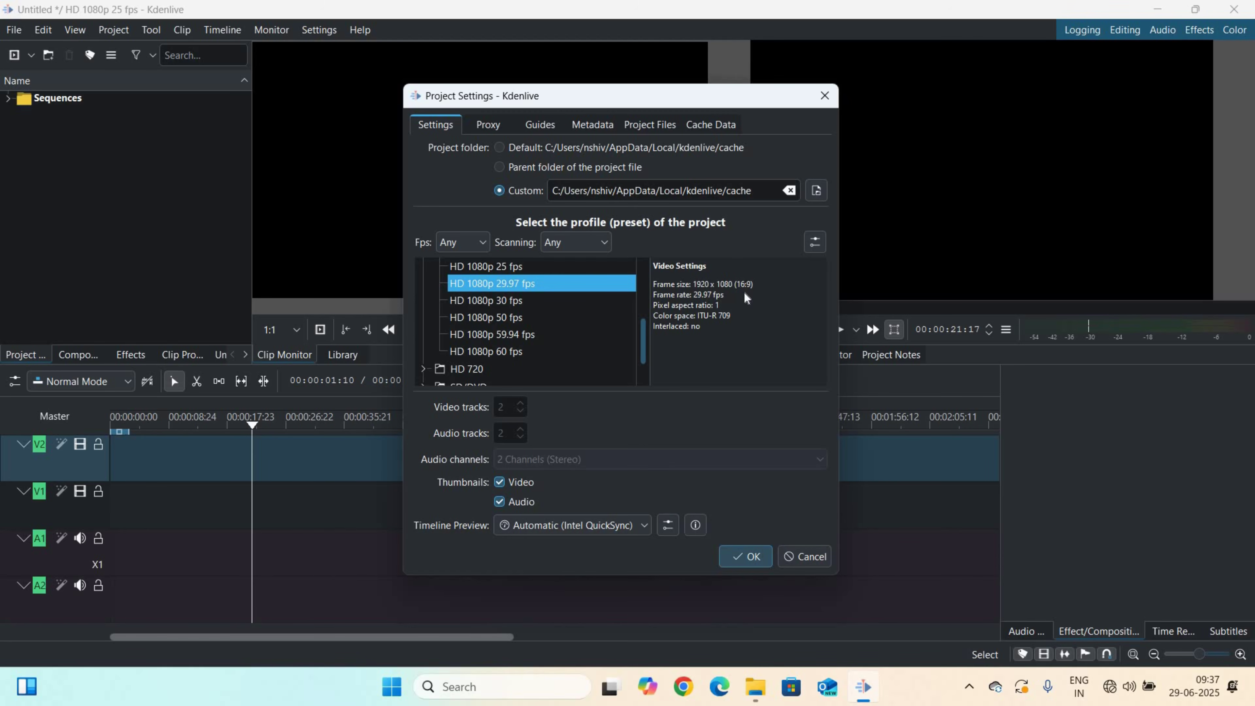
pyautogui.click(579, 351)
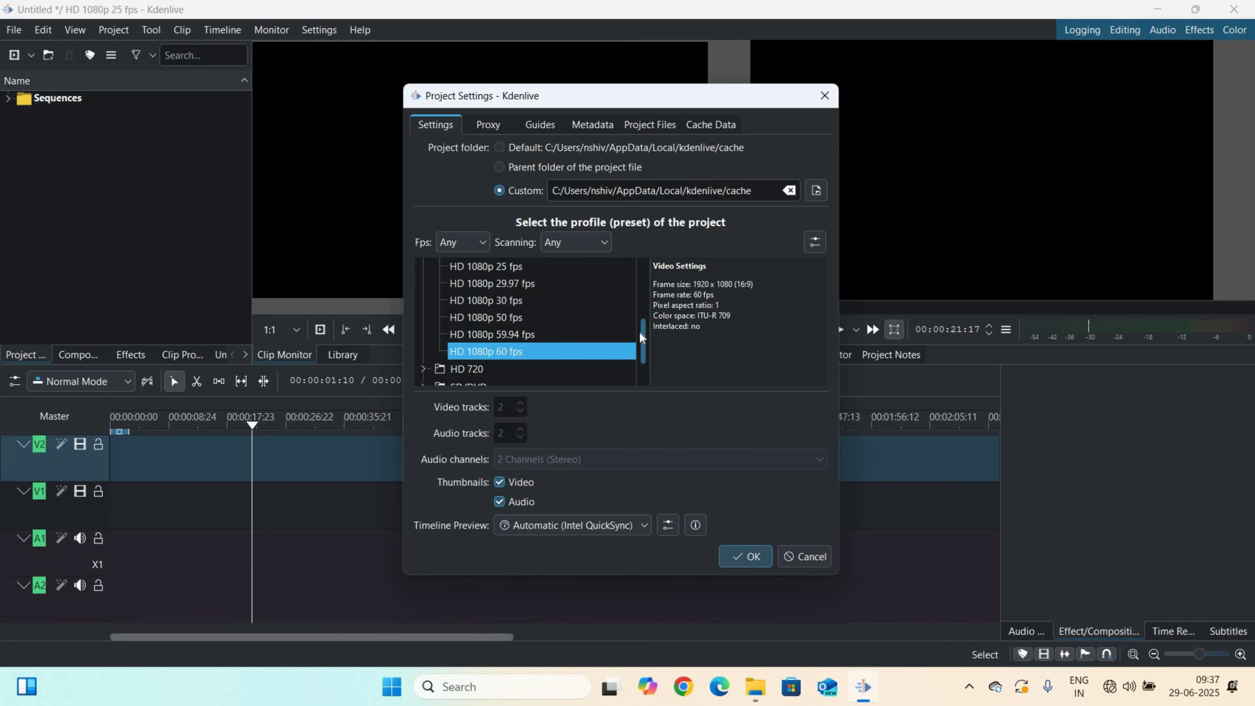
# - Change the project profile to the custom preset Vertical HD 60 fps, confirm the change and continue without saving the document
pyautogui.moveTo(639, 337); pyautogui.dragTo(645, 374)
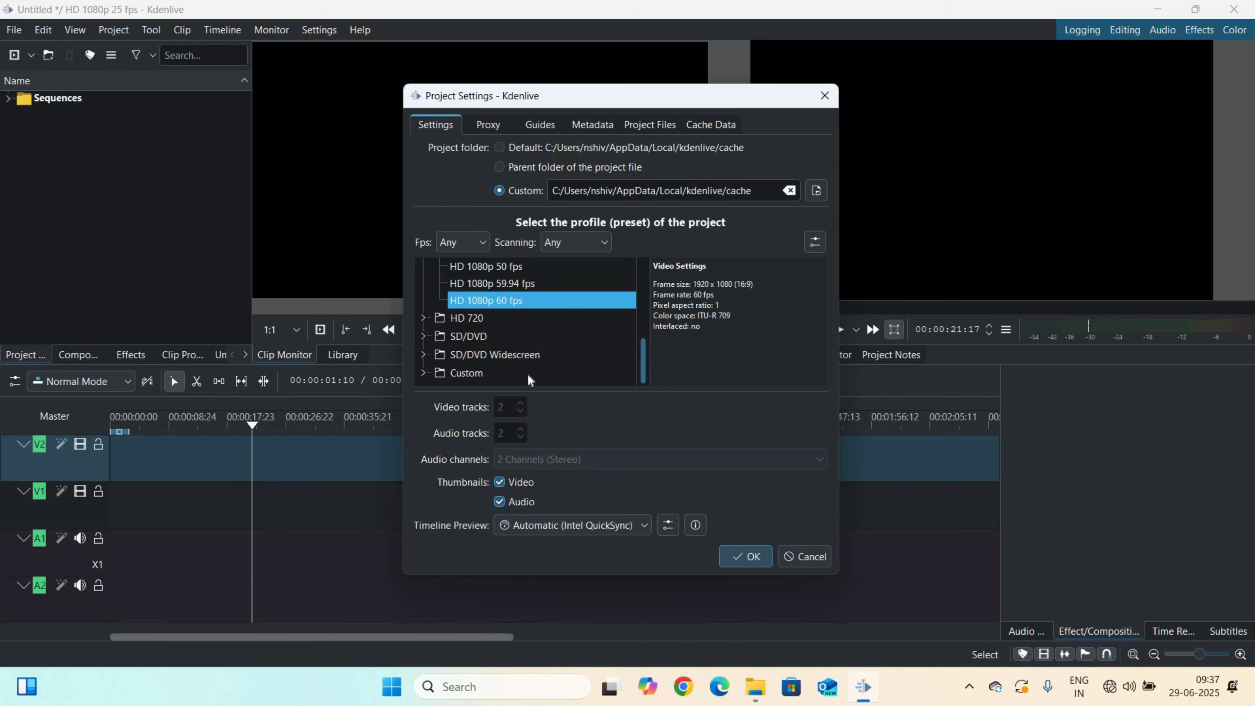
pyautogui.doubleClick(448, 374)
pyautogui.moveTo(647, 293); pyautogui.dragTo(642, 394)
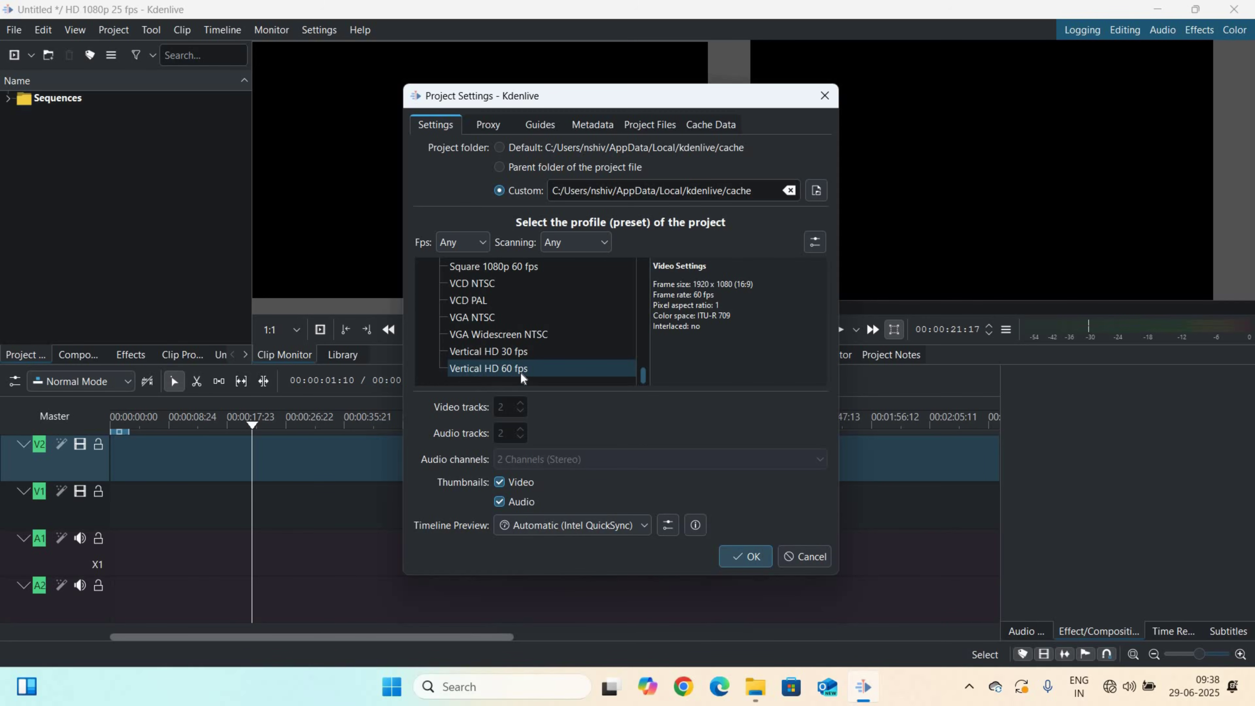
pyautogui.click(482, 372)
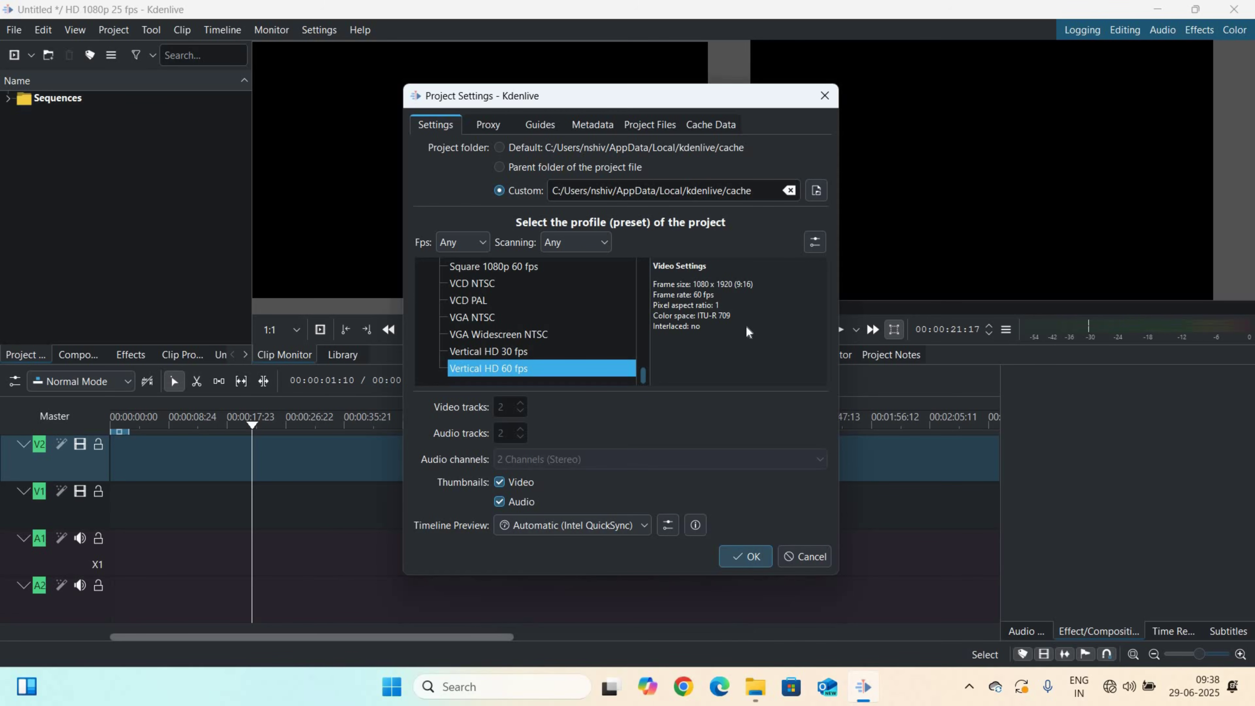
pyautogui.click(738, 557)
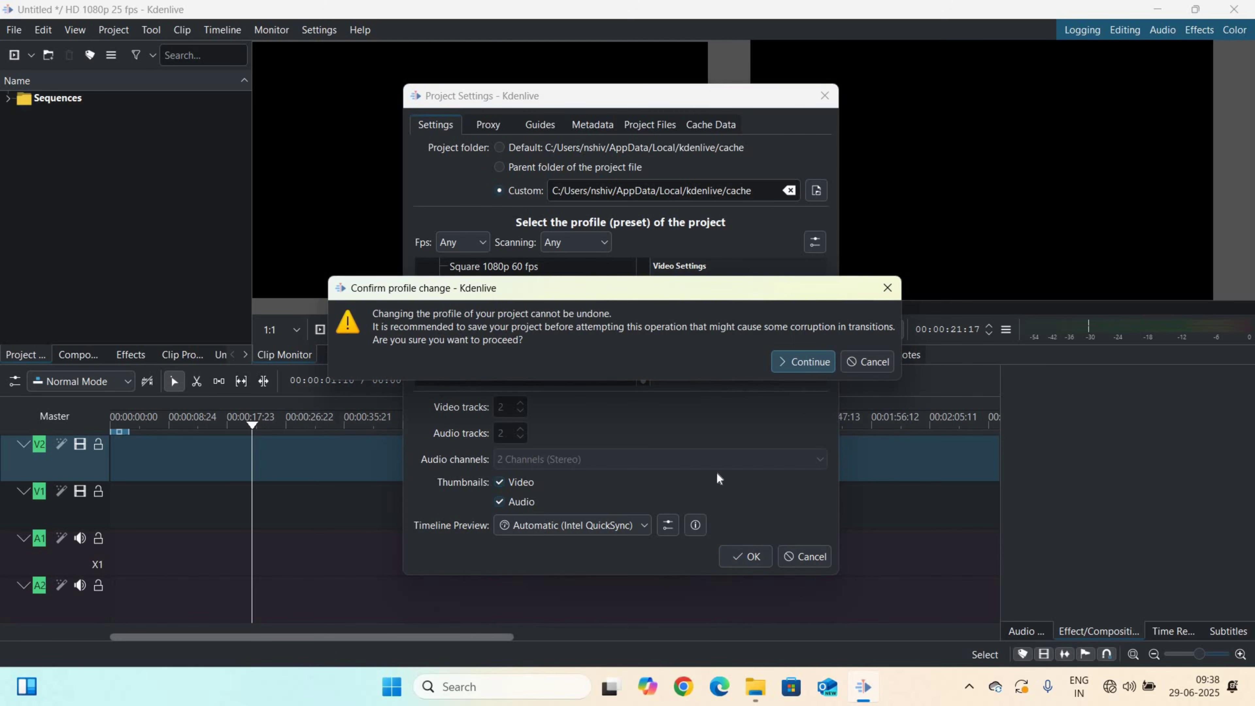
pyautogui.click(798, 362)
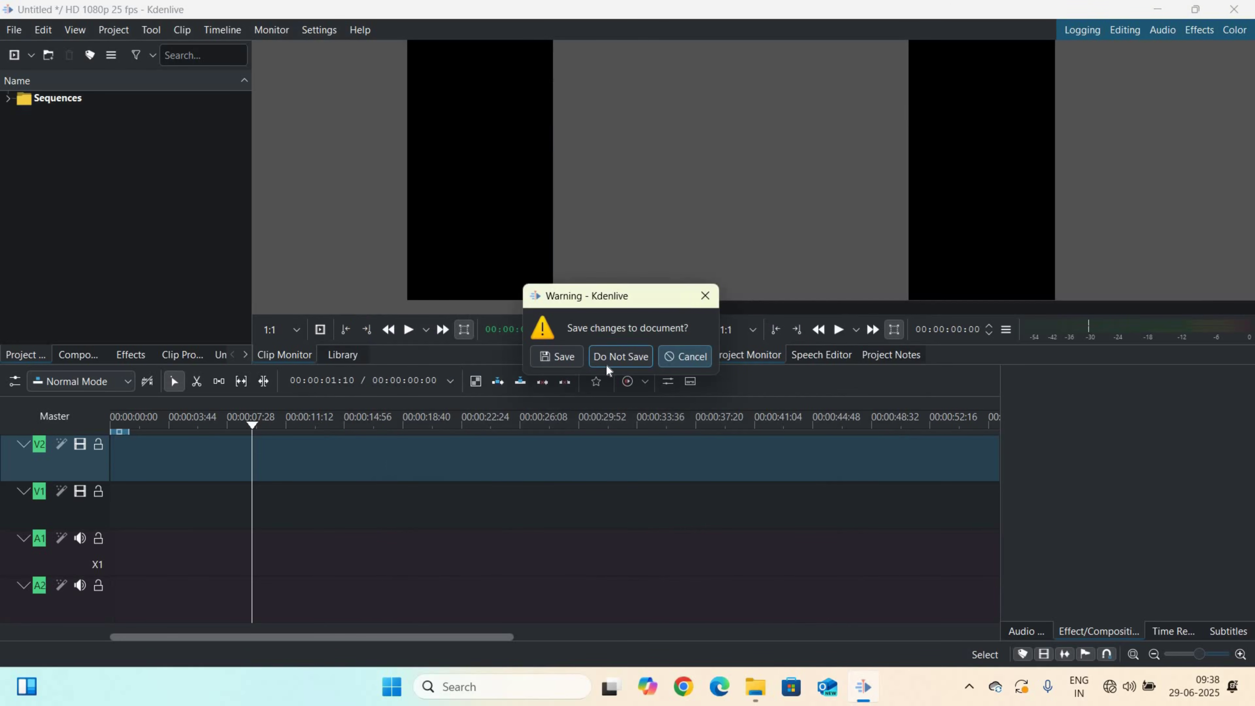
pyautogui.click(614, 365)
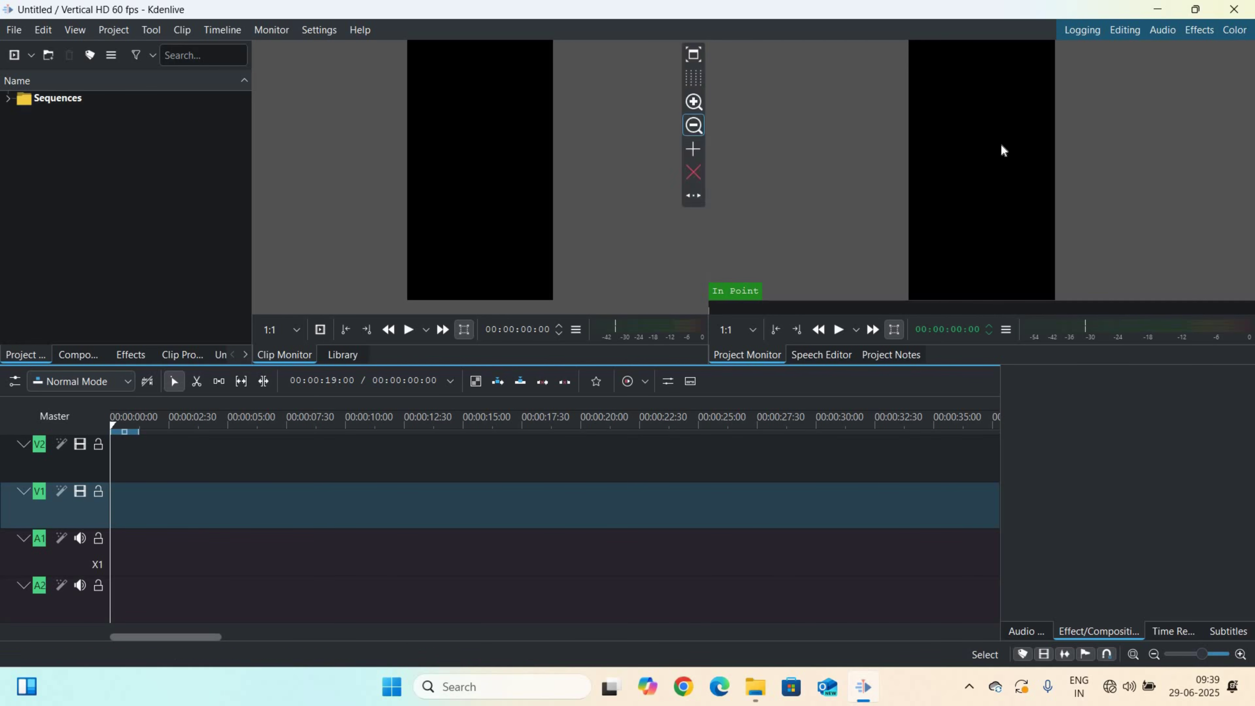
# - Open the profile manager from the project settings and create a new profile with the description "choose size"
pyautogui.moveTo(611, 190)
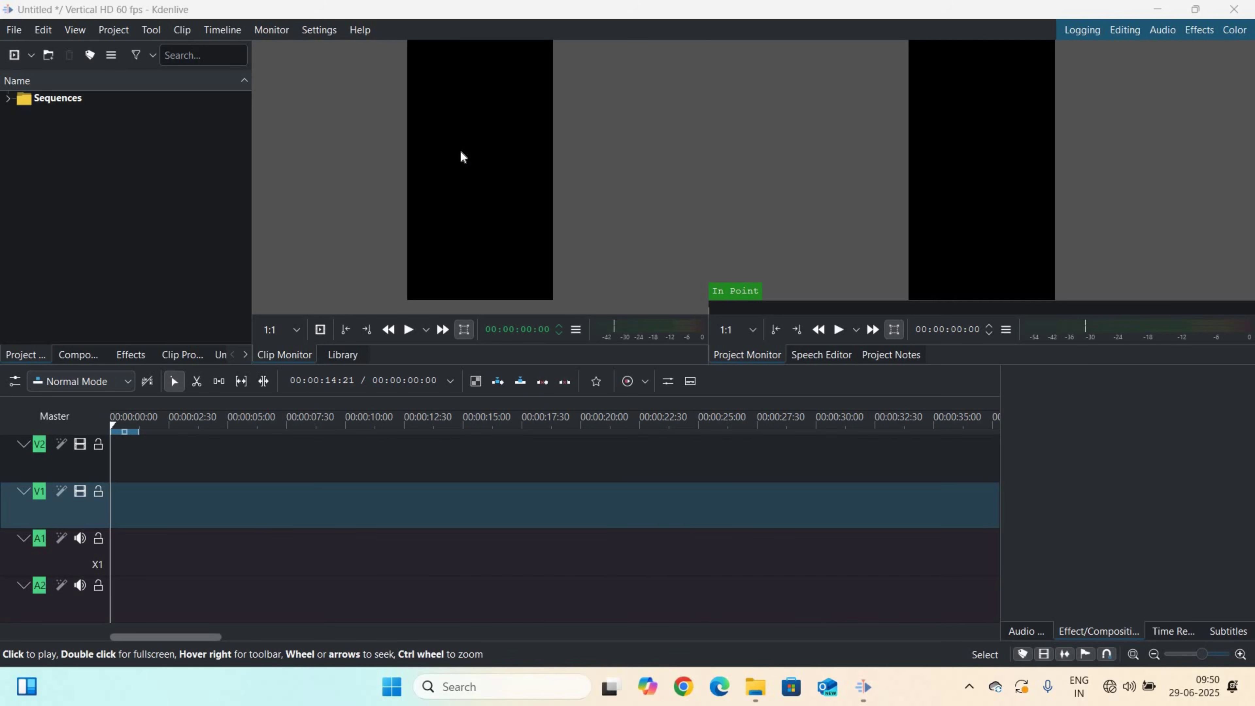
pyautogui.click(117, 29)
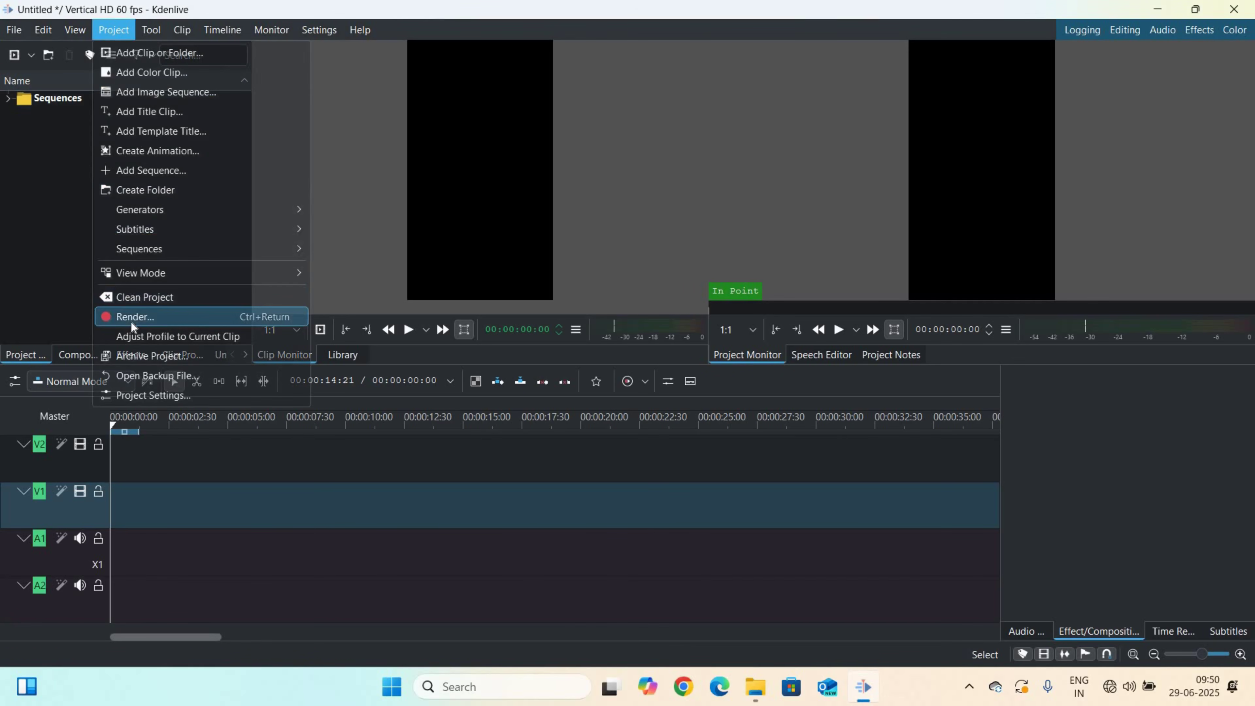
pyautogui.click(176, 400)
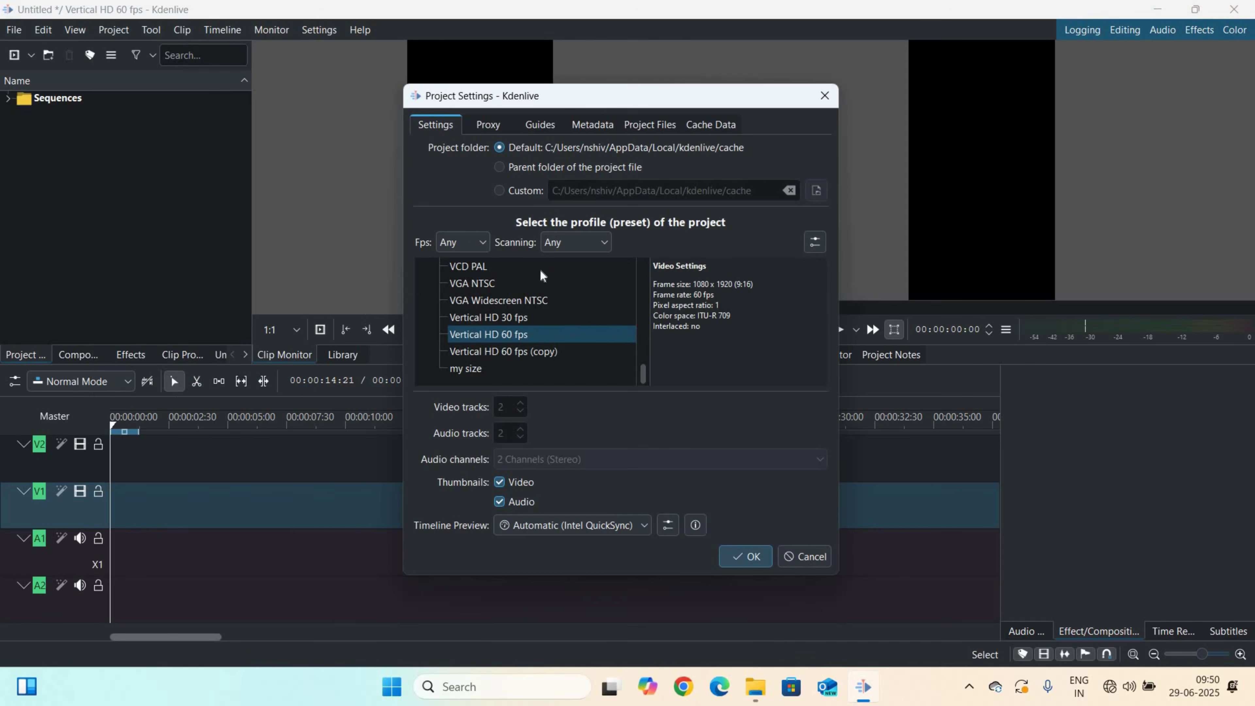
pyautogui.click(815, 242)
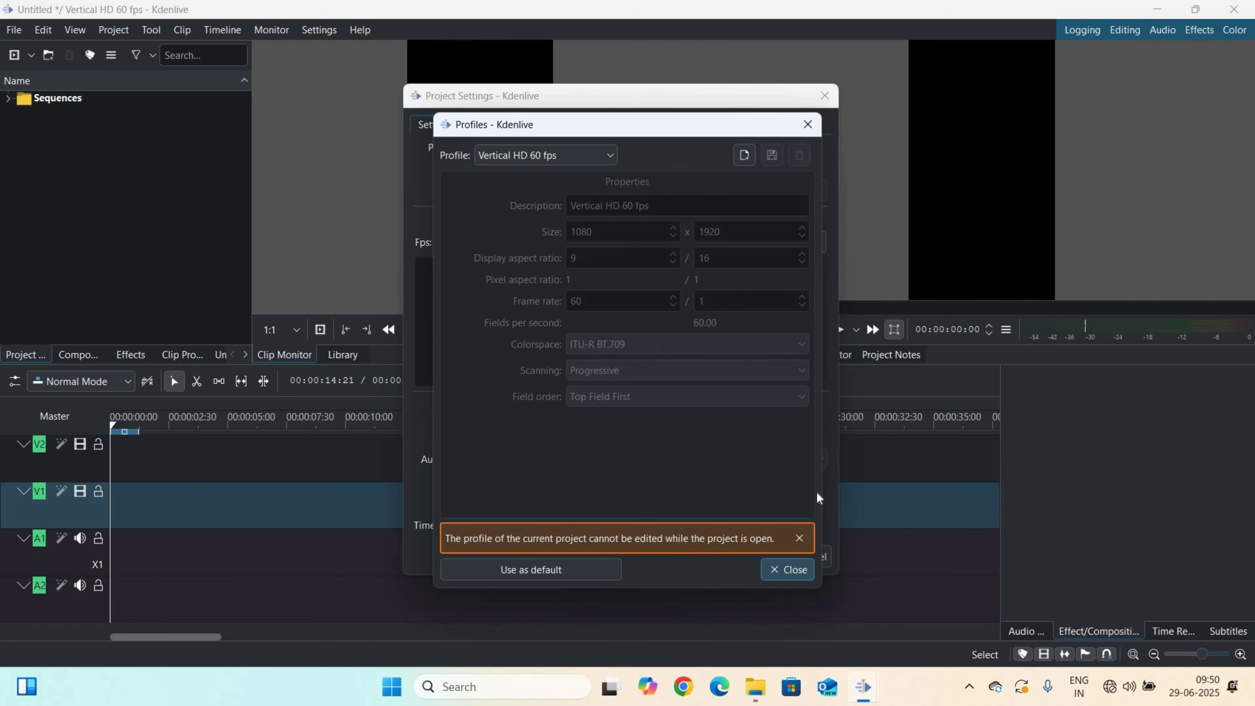
pyautogui.click(799, 538)
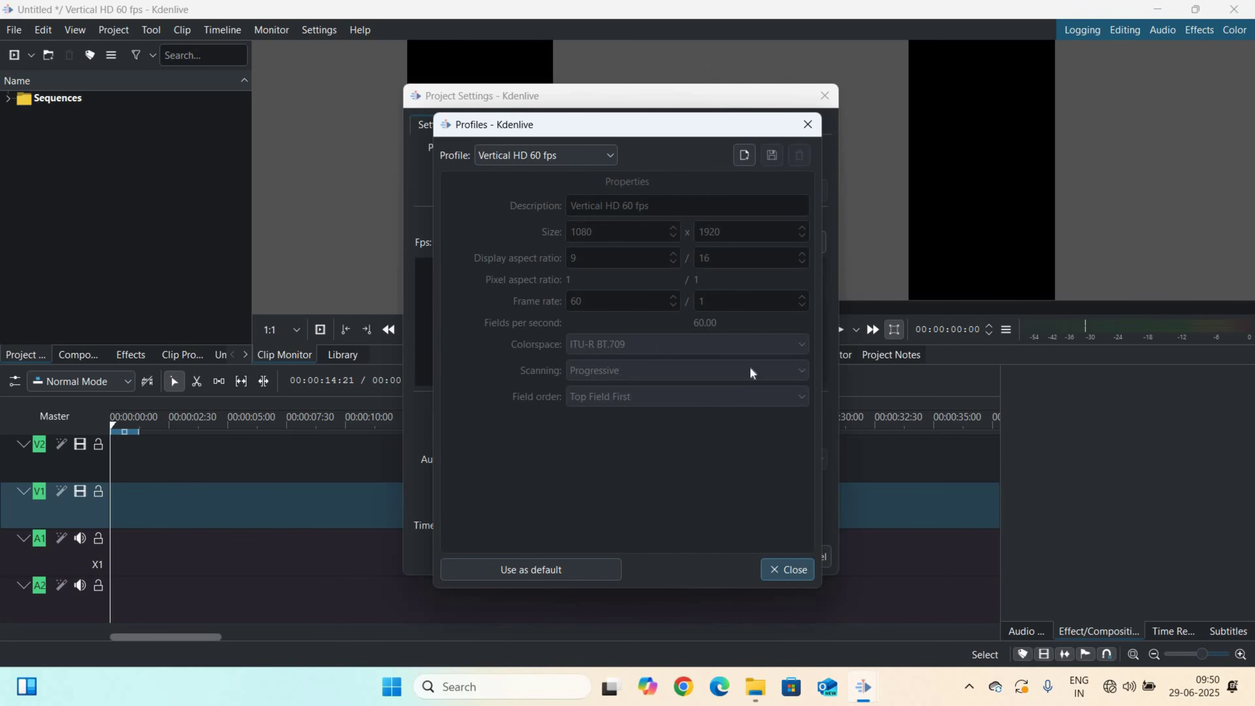
pyautogui.click(746, 160)
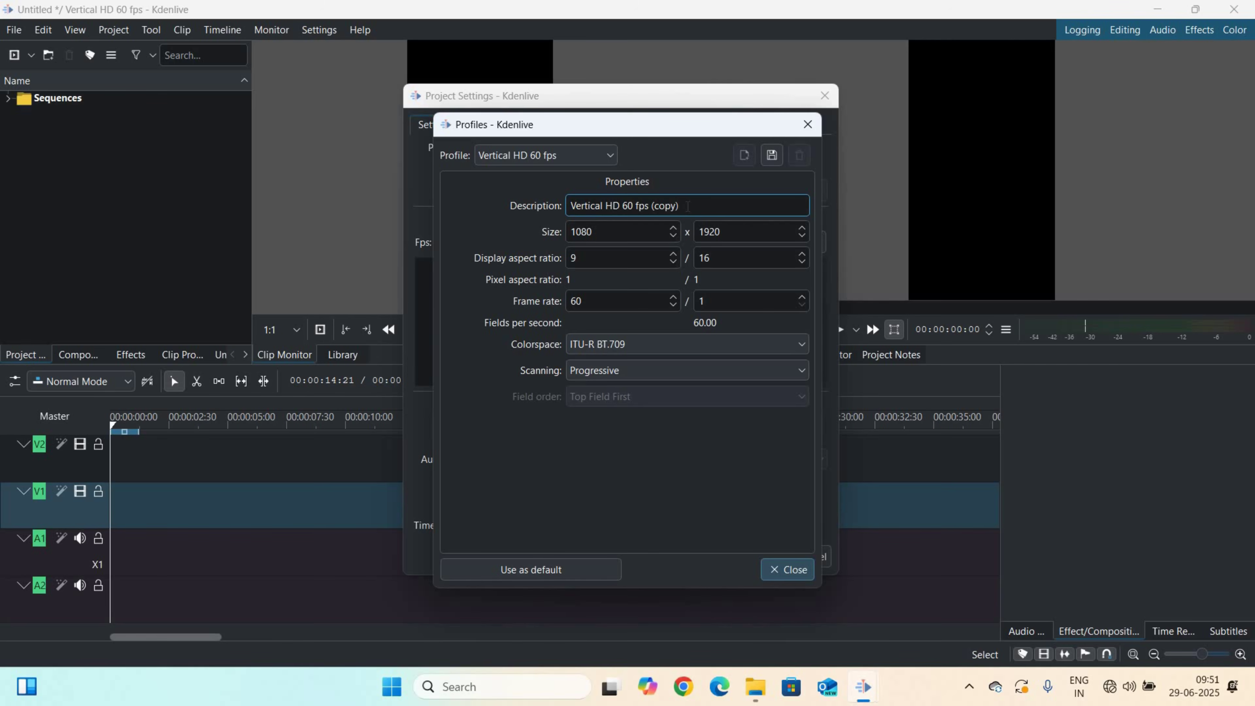
pyautogui.moveTo(681, 206); pyautogui.dragTo(571, 206)
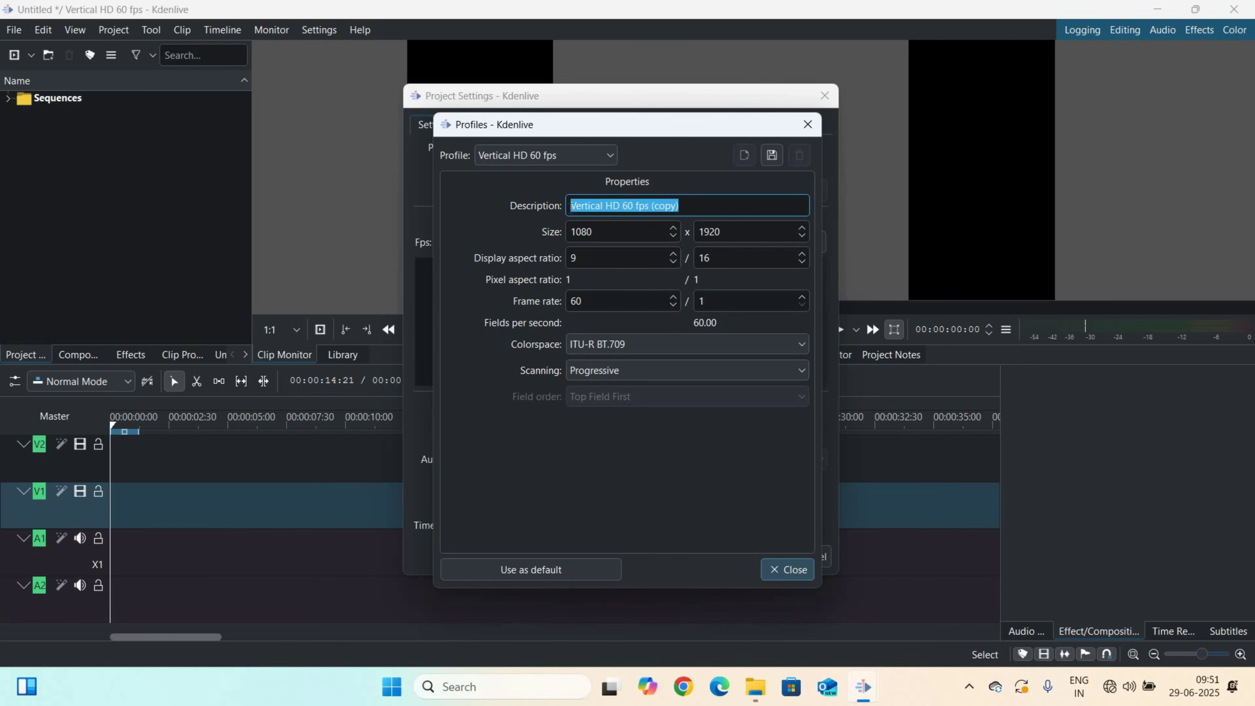
pyautogui.write('choo')
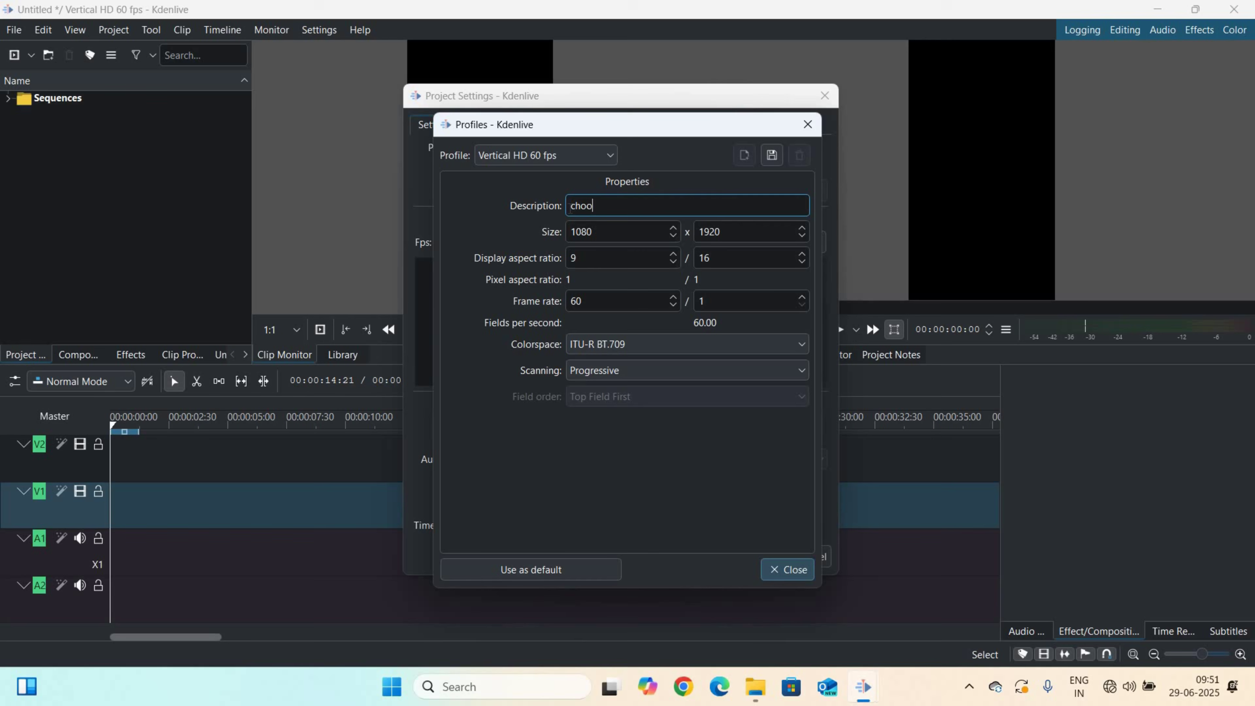
pyautogui.write('se sizw')
pyautogui.press('BackSpace')
pyautogui.write('e')
pyautogui.press('Tab')
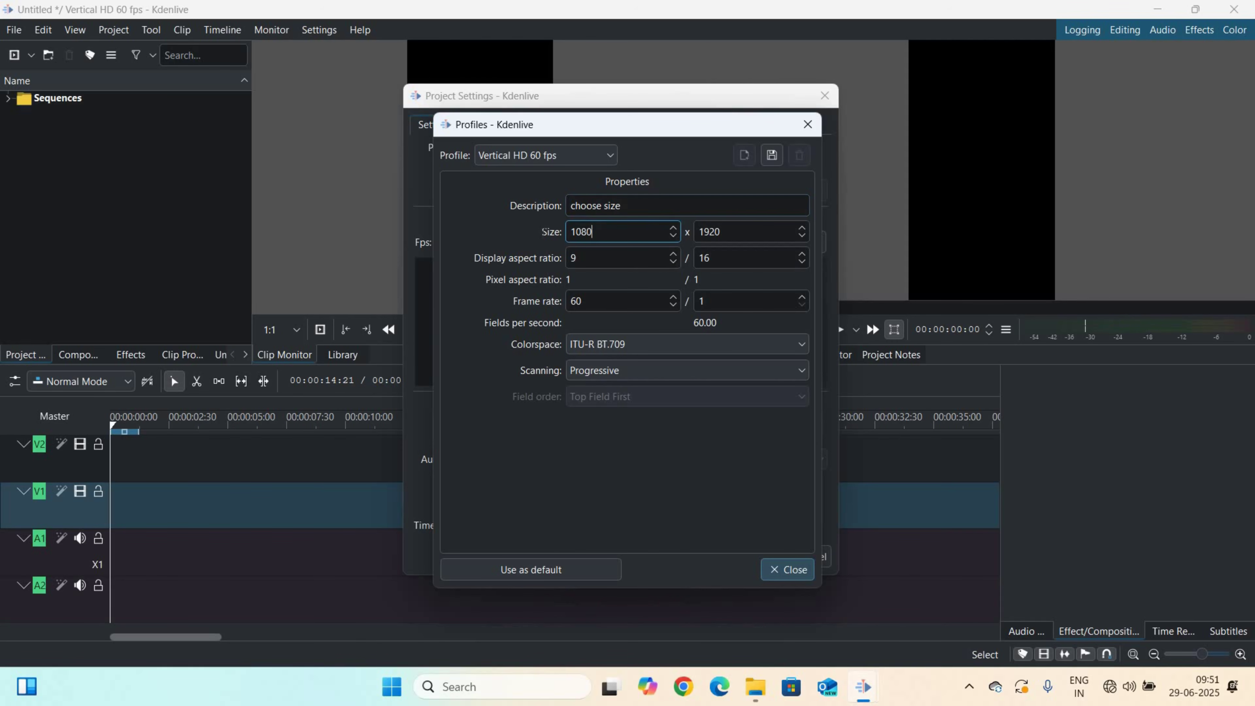
# - Set the new profile's size to 2140 x 3440 and its display aspect ratio to 16/9
pyautogui.write('2140')
pyautogui.moveTo(735, 233); pyautogui.dragTo(694, 235)
pyautogui.write('3440')
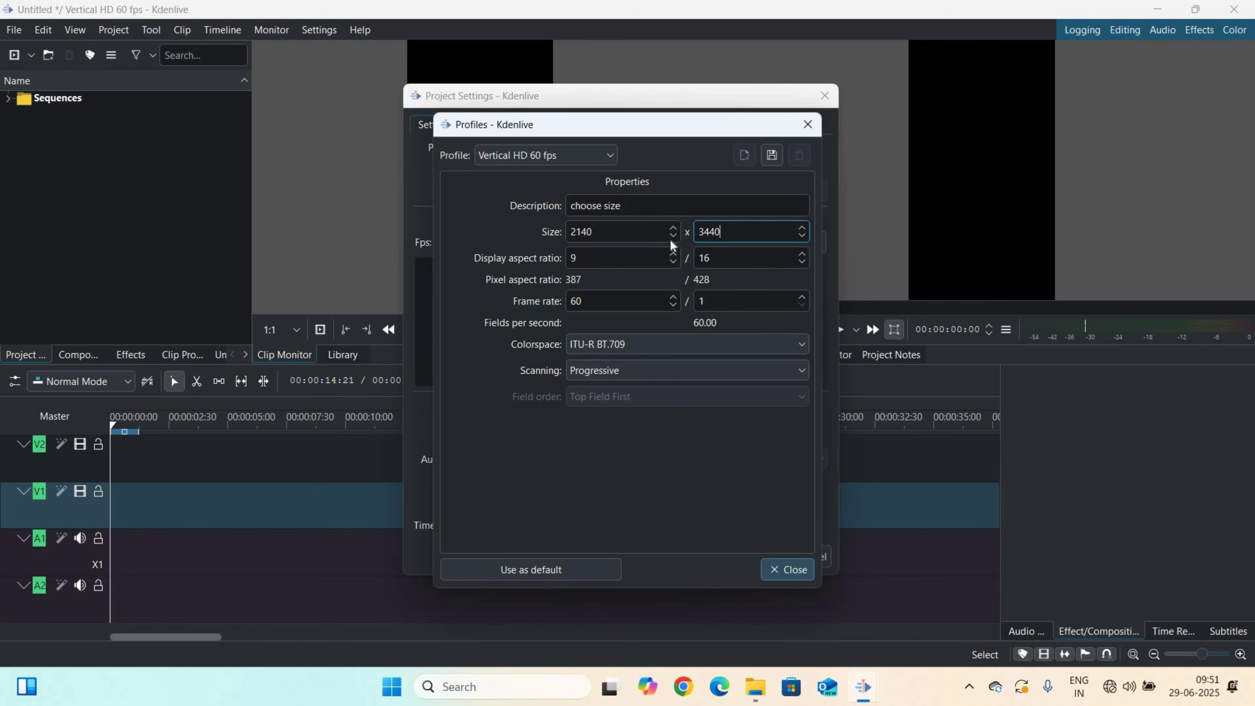
pyautogui.click(608, 256)
pyautogui.doubleClick(608, 256)
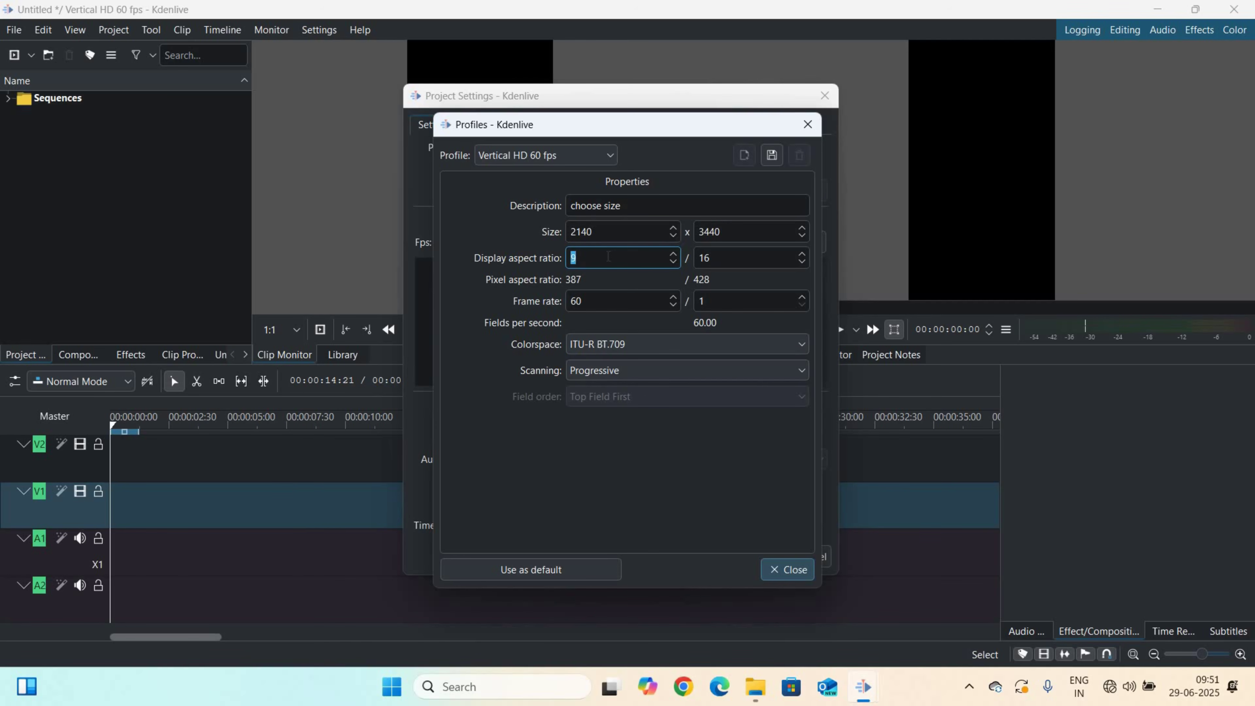
pyautogui.write('16')
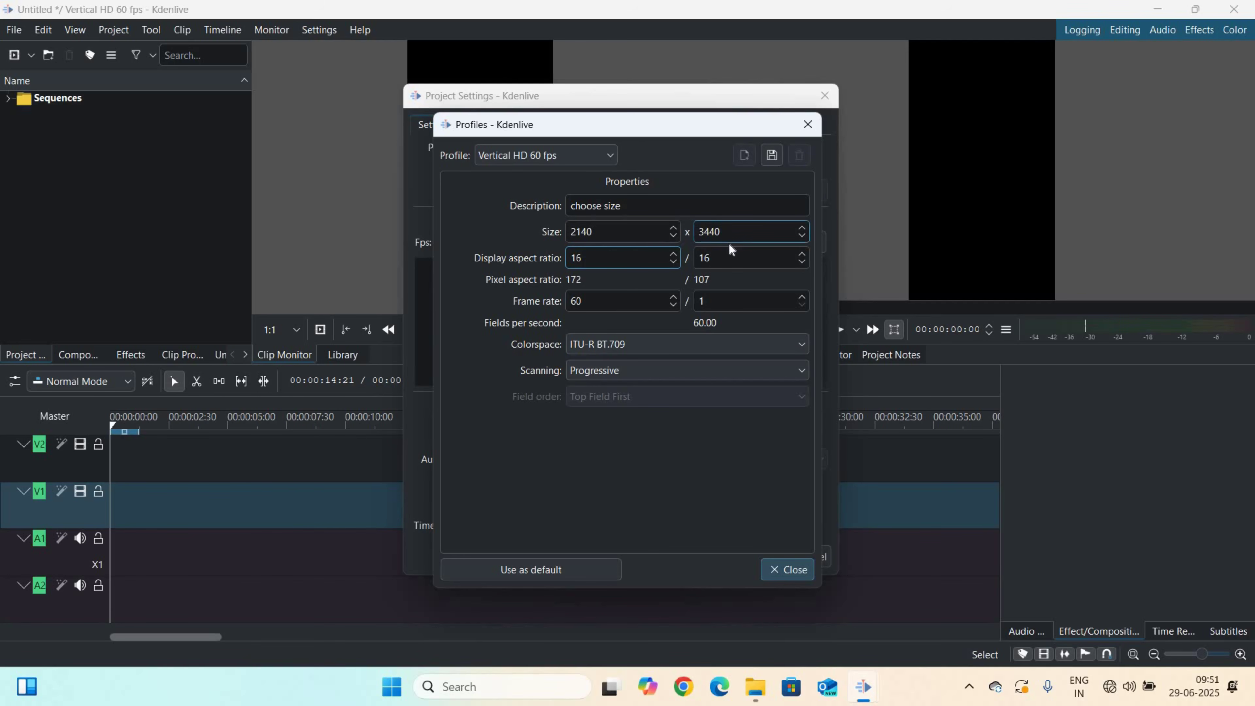
pyautogui.moveTo(724, 257); pyautogui.dragTo(694, 262)
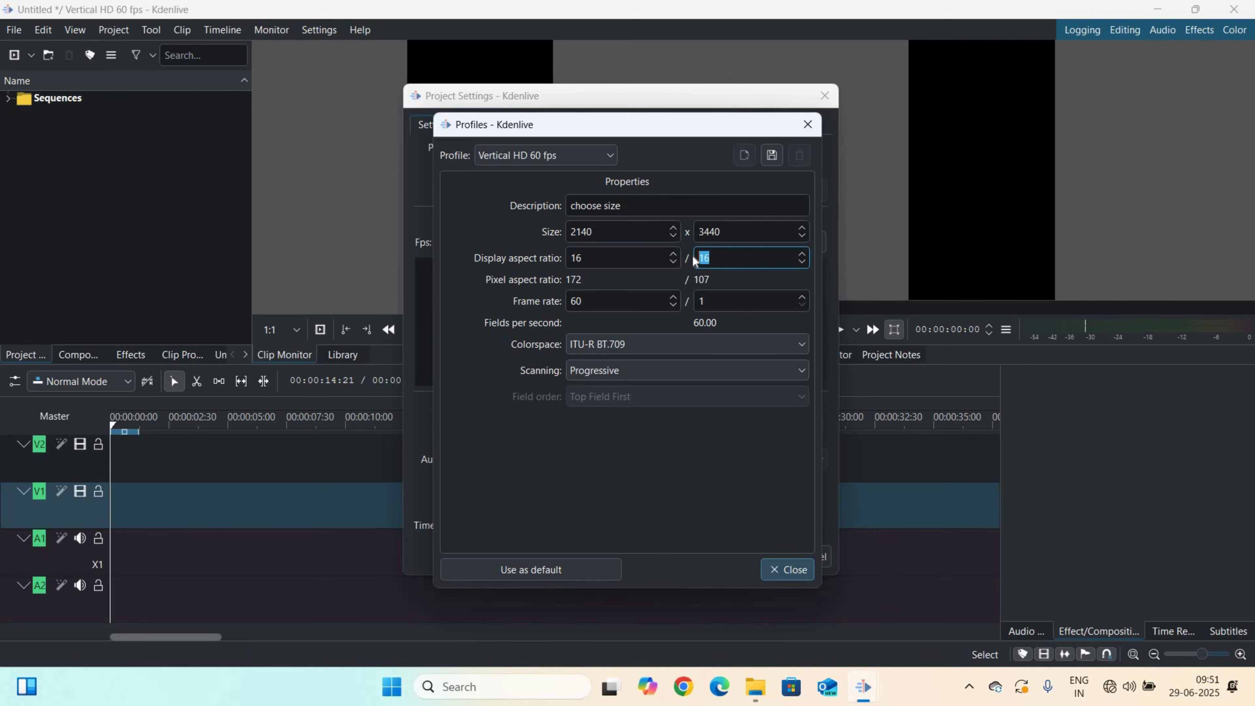
pyautogui.write('9')
# - Save the custom profile with its 60/1 frame rate and return to the project settings
pyautogui.click(600, 301)
pyautogui.click(599, 301)
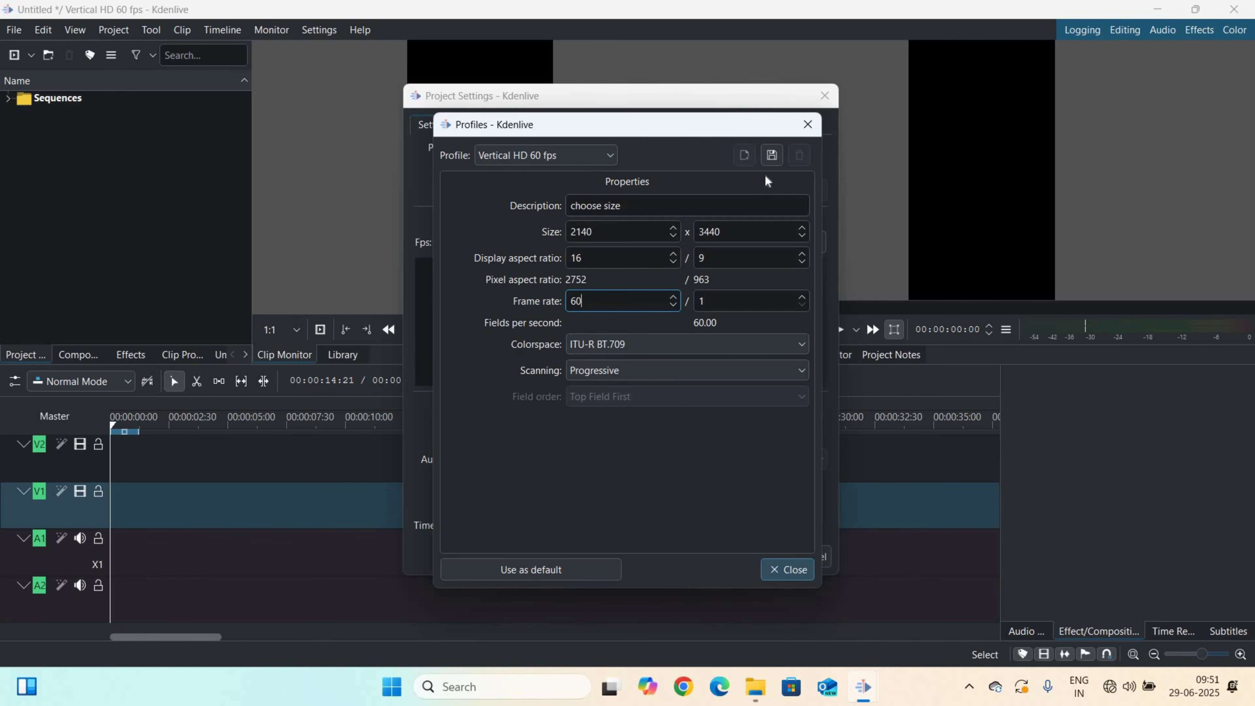
pyautogui.click(772, 156)
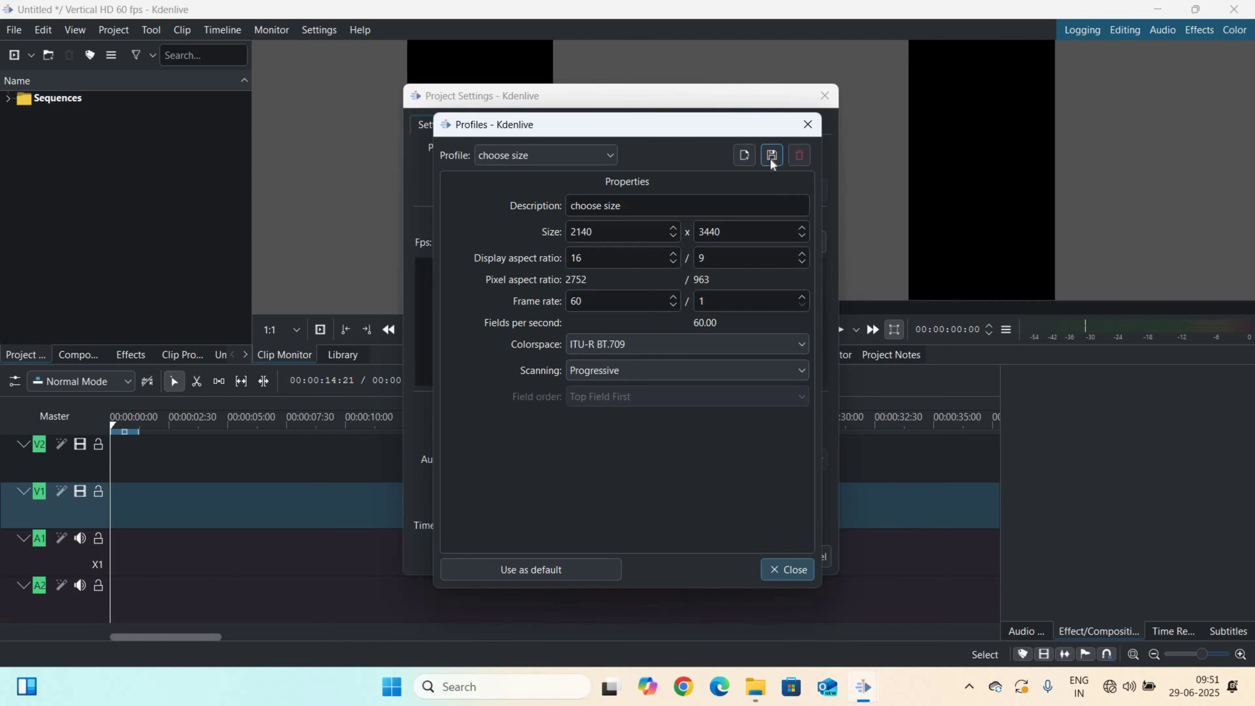
pyautogui.click(790, 569)
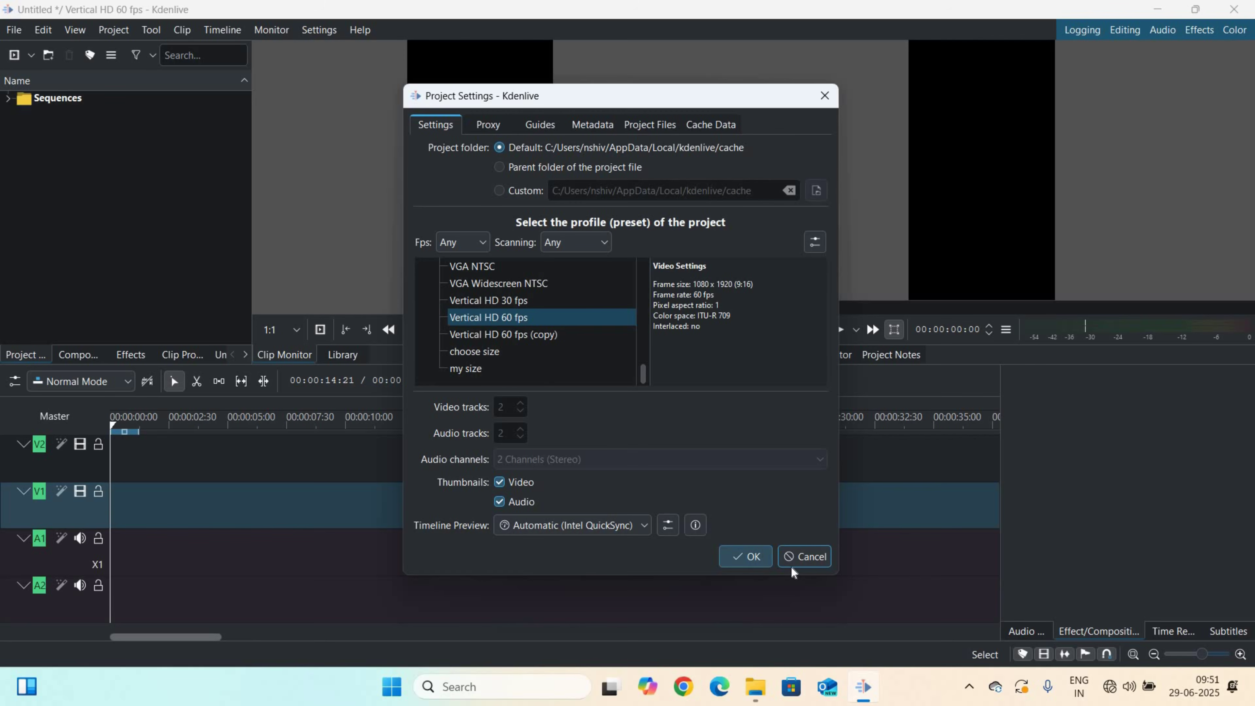
# - Change the project profile to the custom preset "my size" and confirm the profile change
pyautogui.click(506, 368)
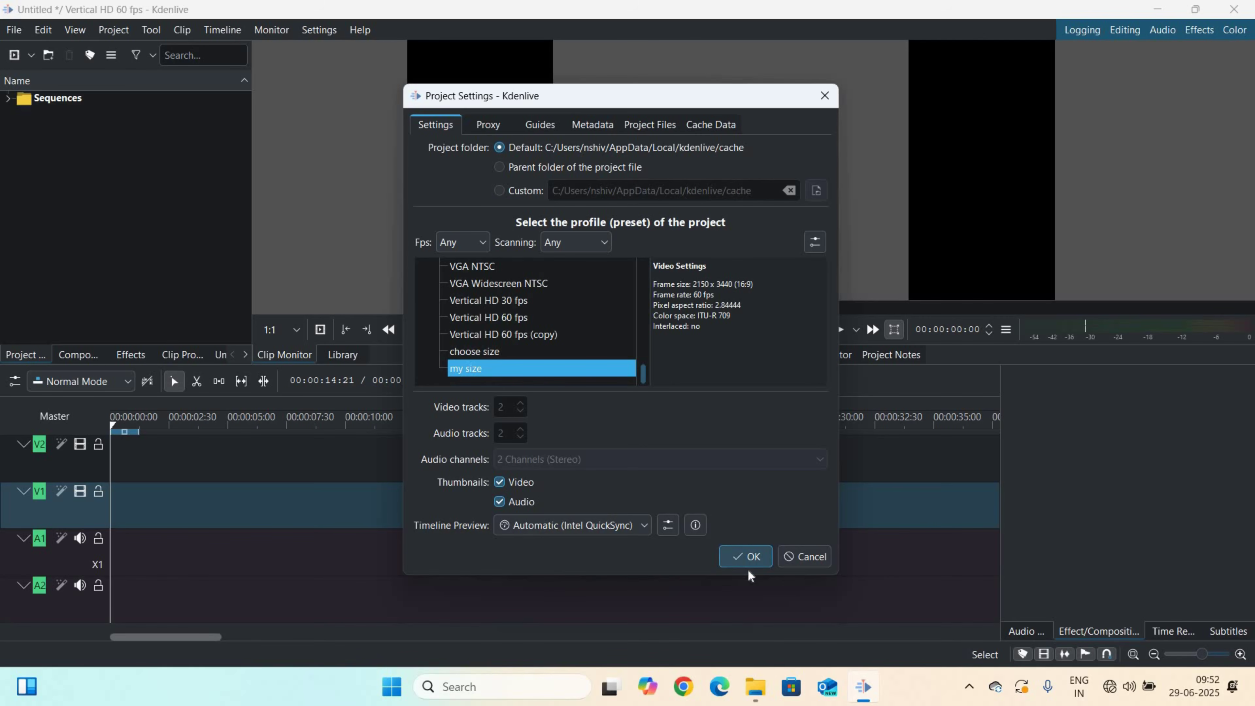
pyautogui.click(740, 555)
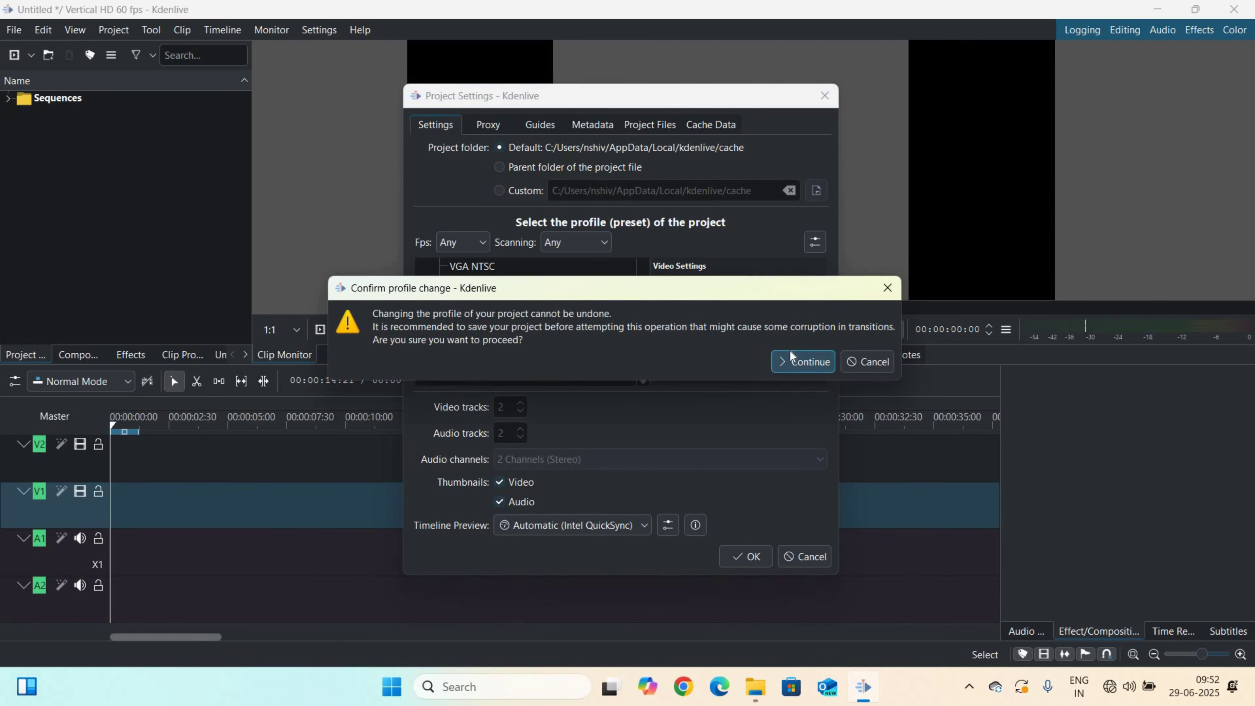
pyautogui.click(790, 352)
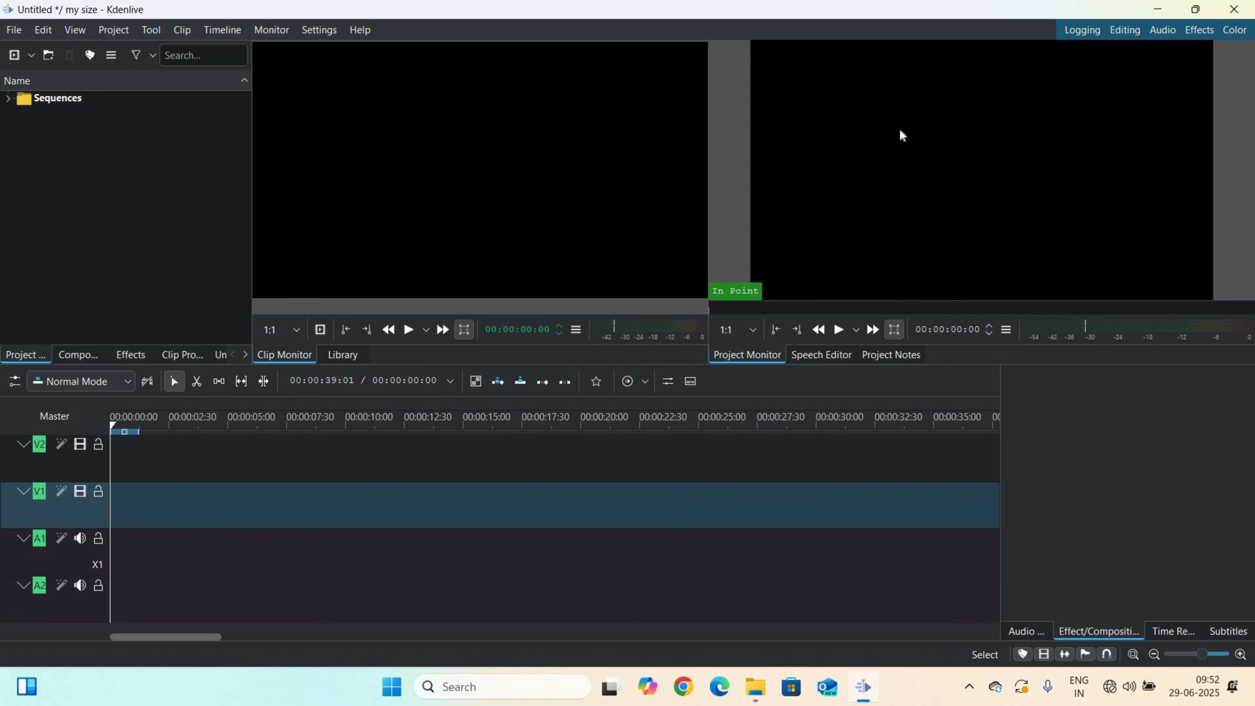
# - Look through the Audio Mixer, Time Remapping and Subtitles panels
pyautogui.click(1028, 630)
pyautogui.click(1178, 633)
pyautogui.click(1229, 631)
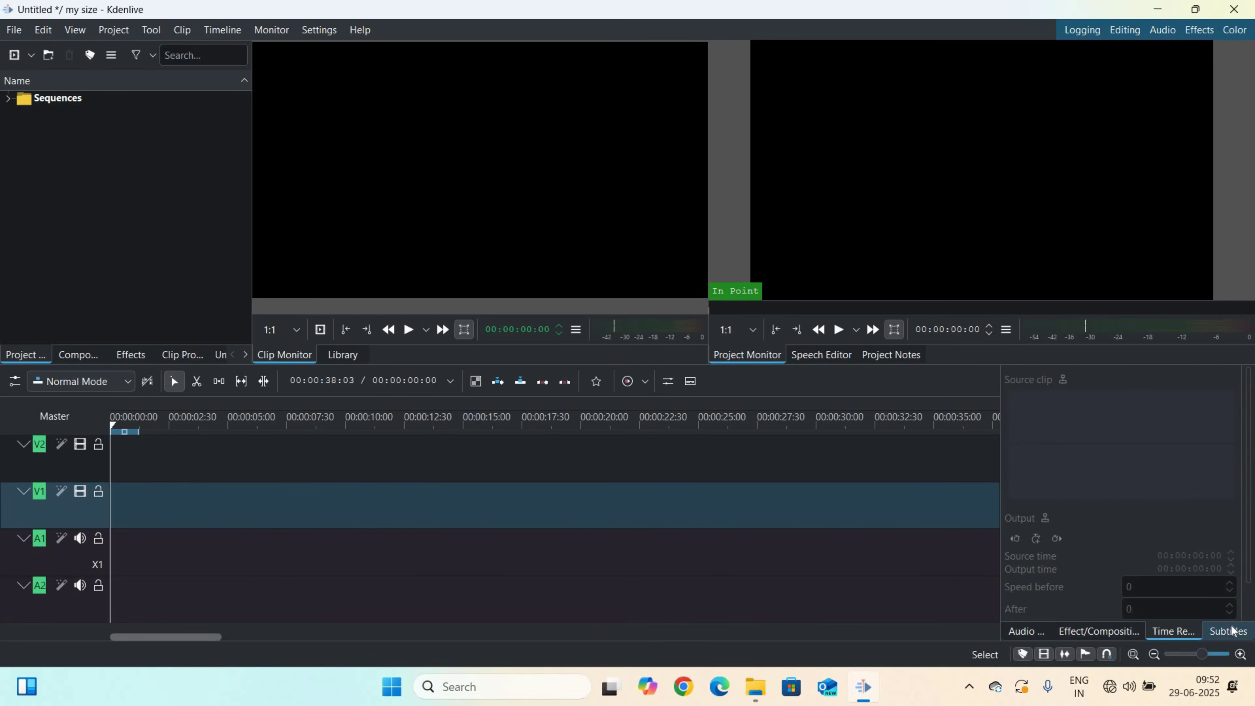
pyautogui.click(1027, 633)
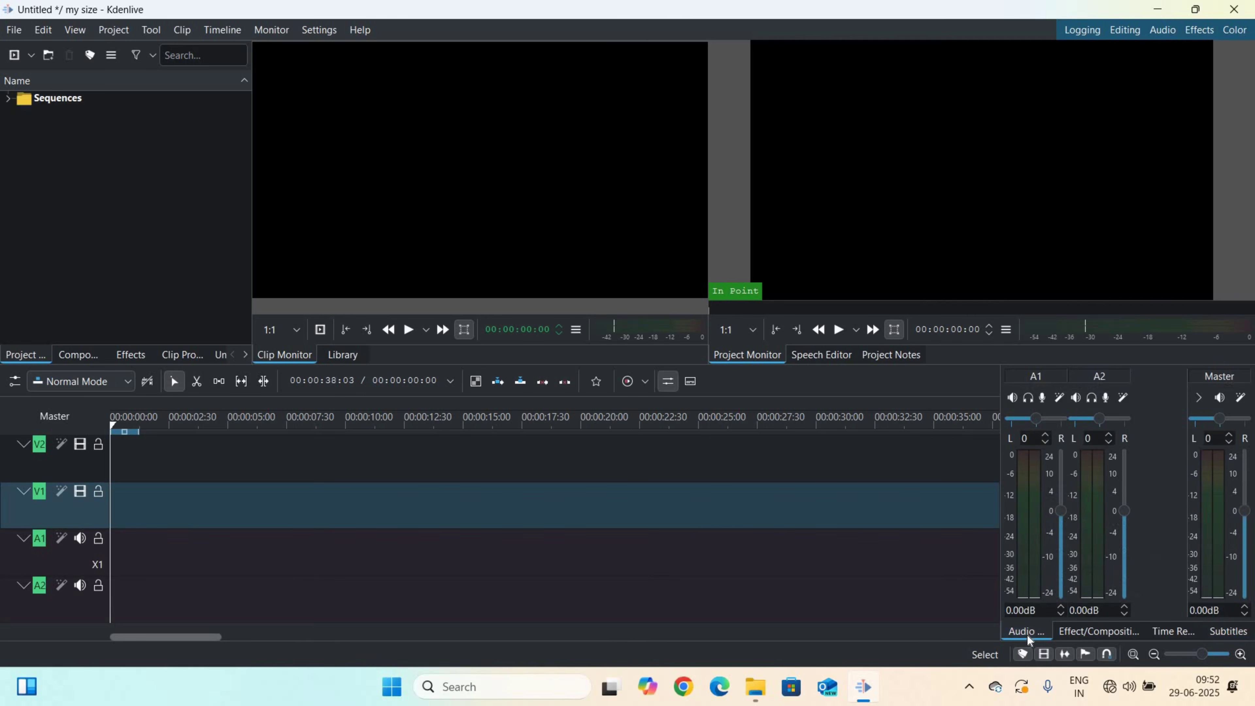
# - Reorder the Speech Editor panel to come after Project Notes and show the Project Monitor again
pyautogui.click(840, 355)
pyautogui.moveTo(853, 356); pyautogui.dragTo(885, 351)
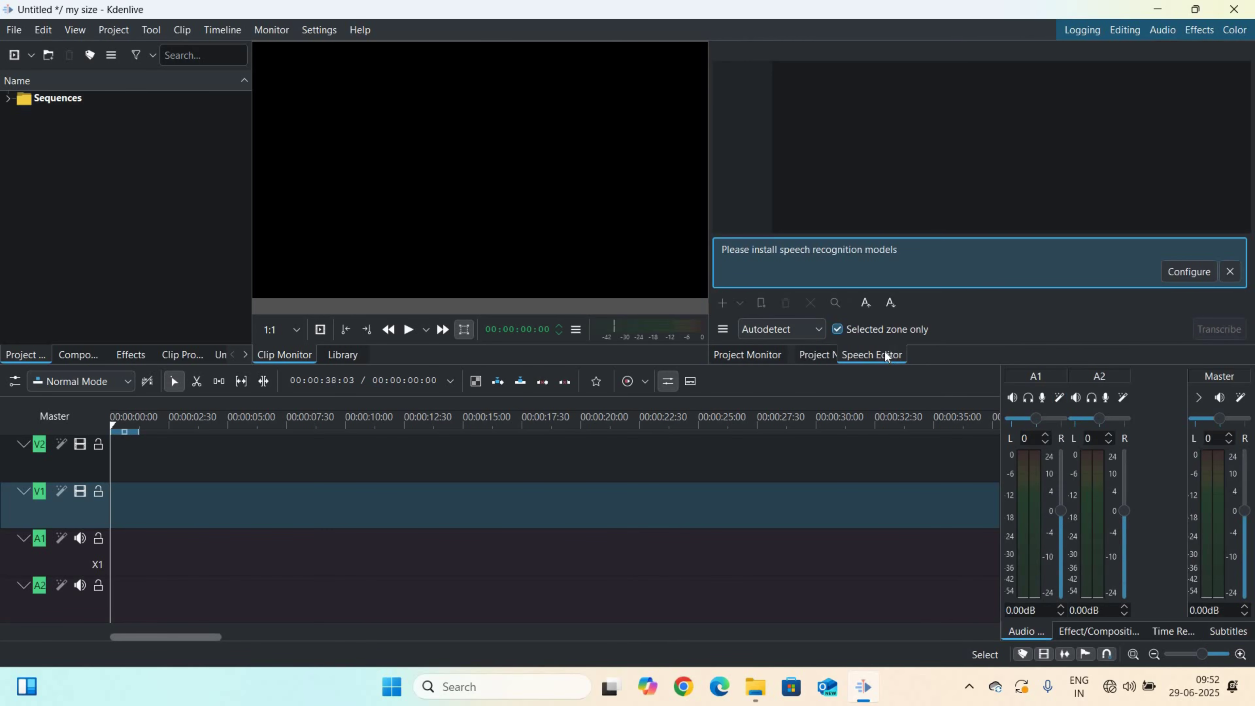
pyautogui.click(760, 361)
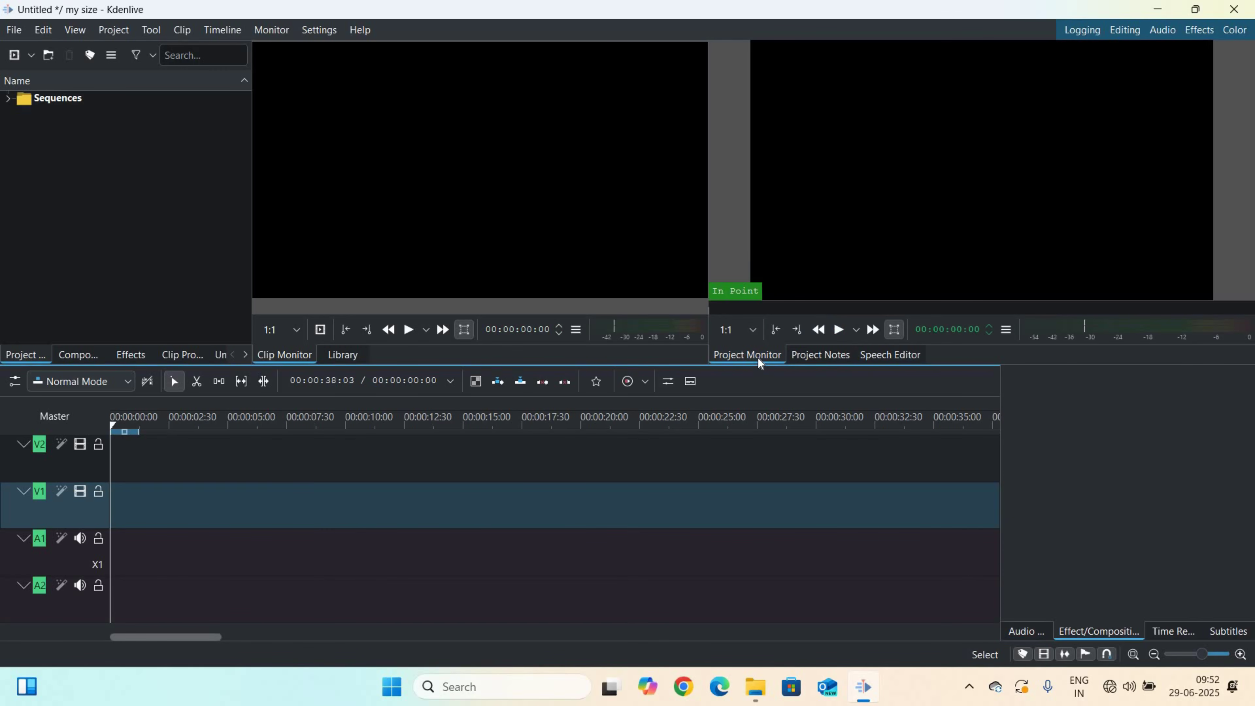
# - Look through the Effects and Clip Properties panels and the remaining panels docked beside them
pyautogui.click(137, 353)
pyautogui.click(184, 356)
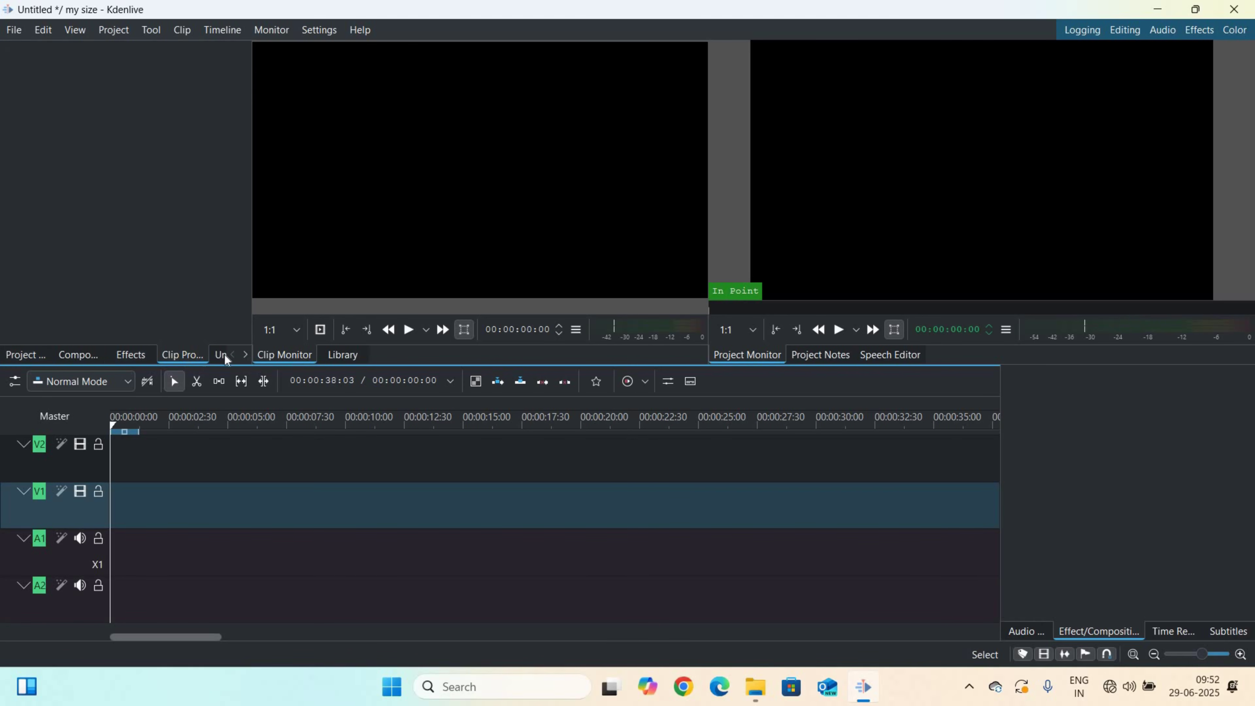
pyautogui.click(243, 356)
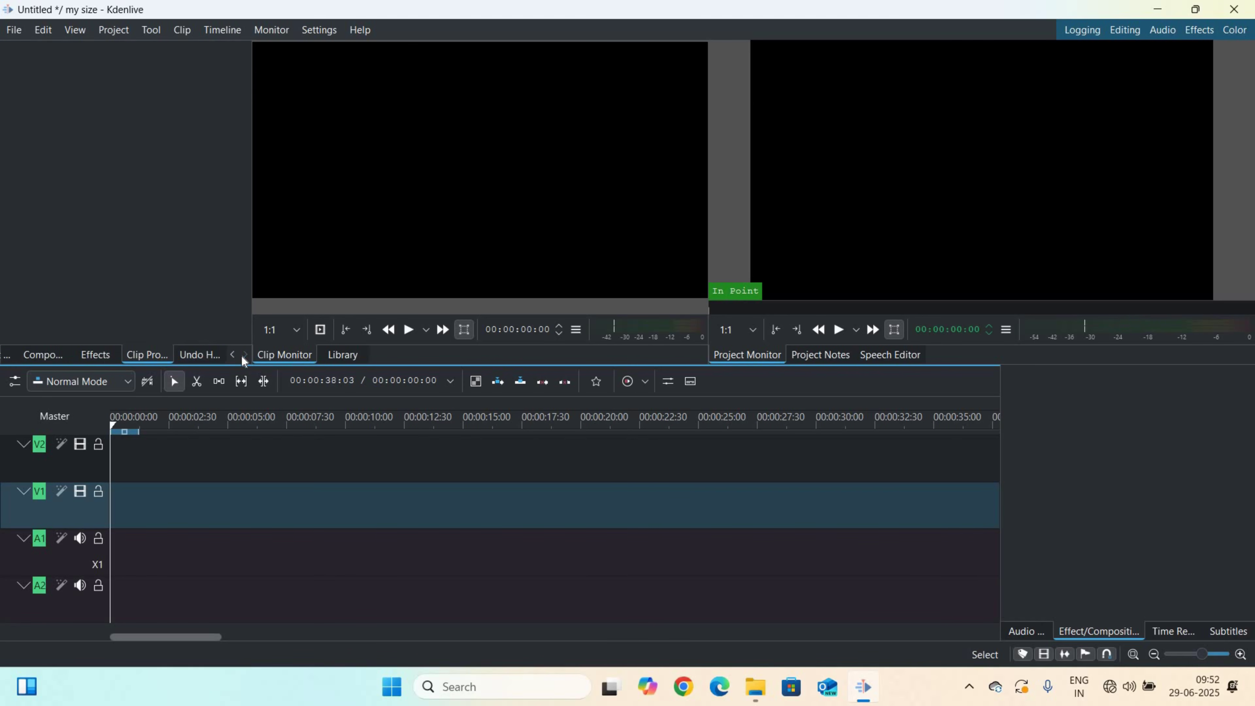
pyautogui.click(230, 355)
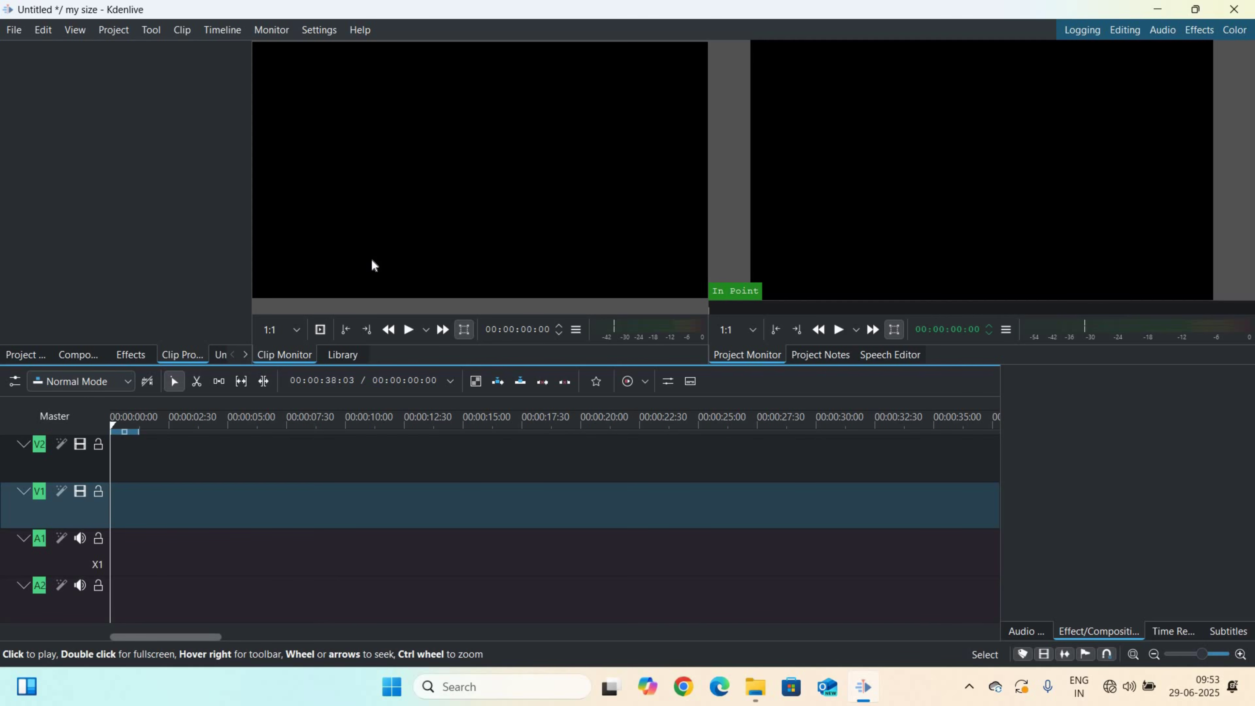
# - Switch the timeline to the Multicam tool
pyautogui.press('t')
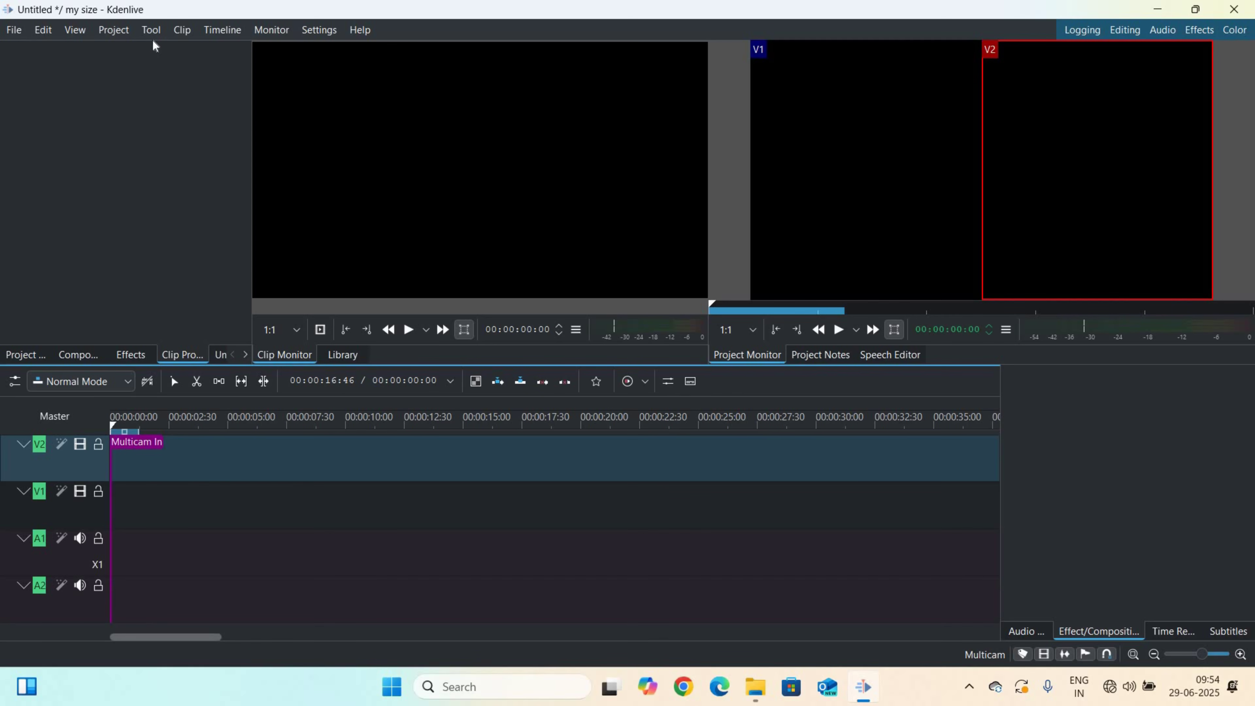
# - Hide the Timeline panel and show it again
pyautogui.click(76, 39)
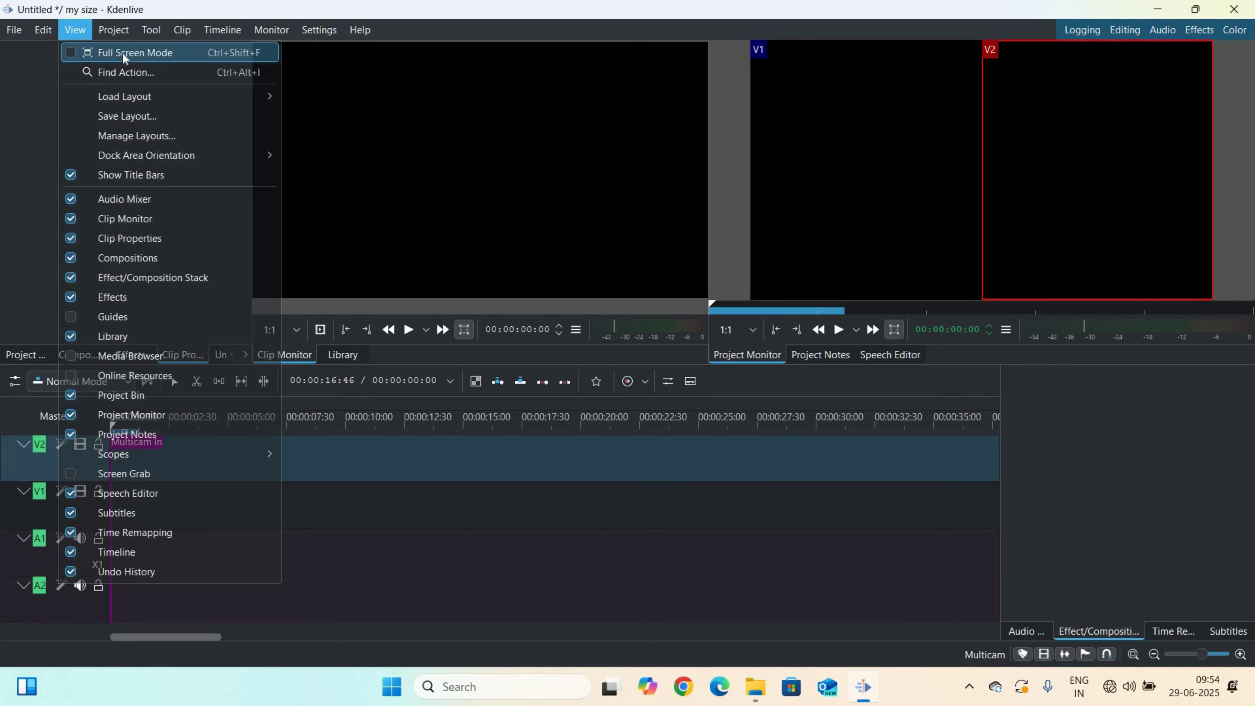
pyautogui.moveTo(111, 99)
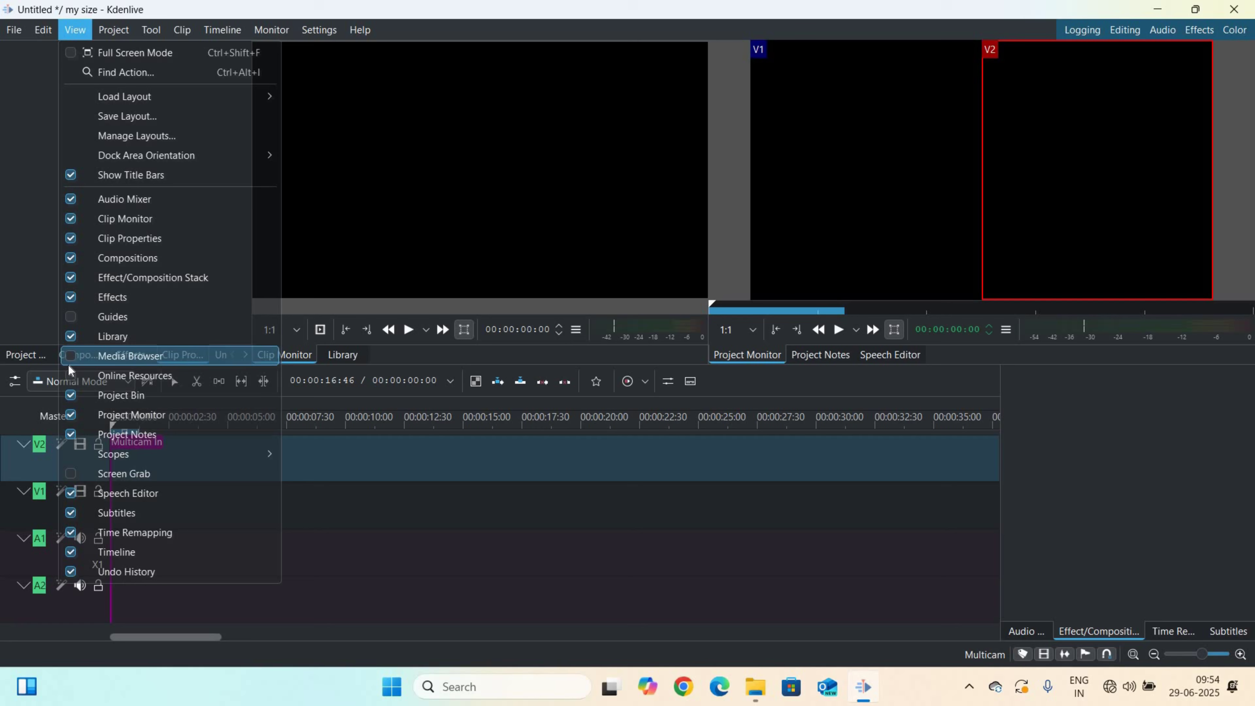
pyautogui.moveTo(69, 459)
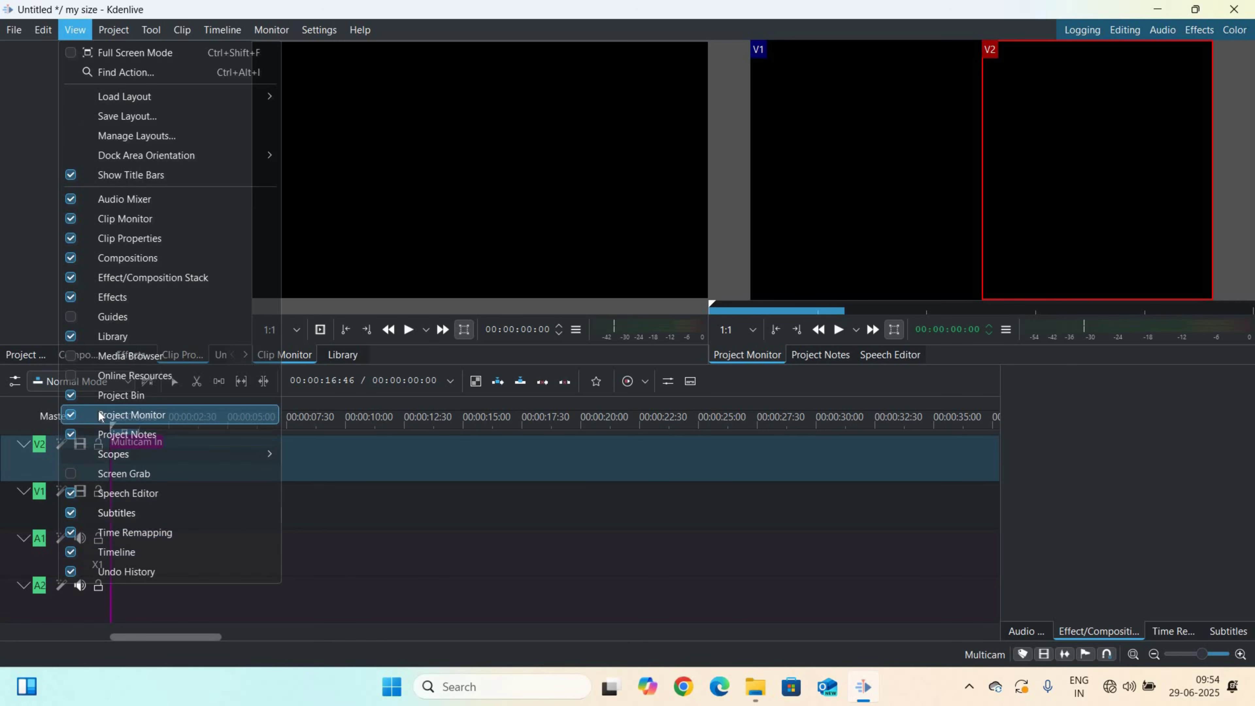
pyautogui.click(73, 555)
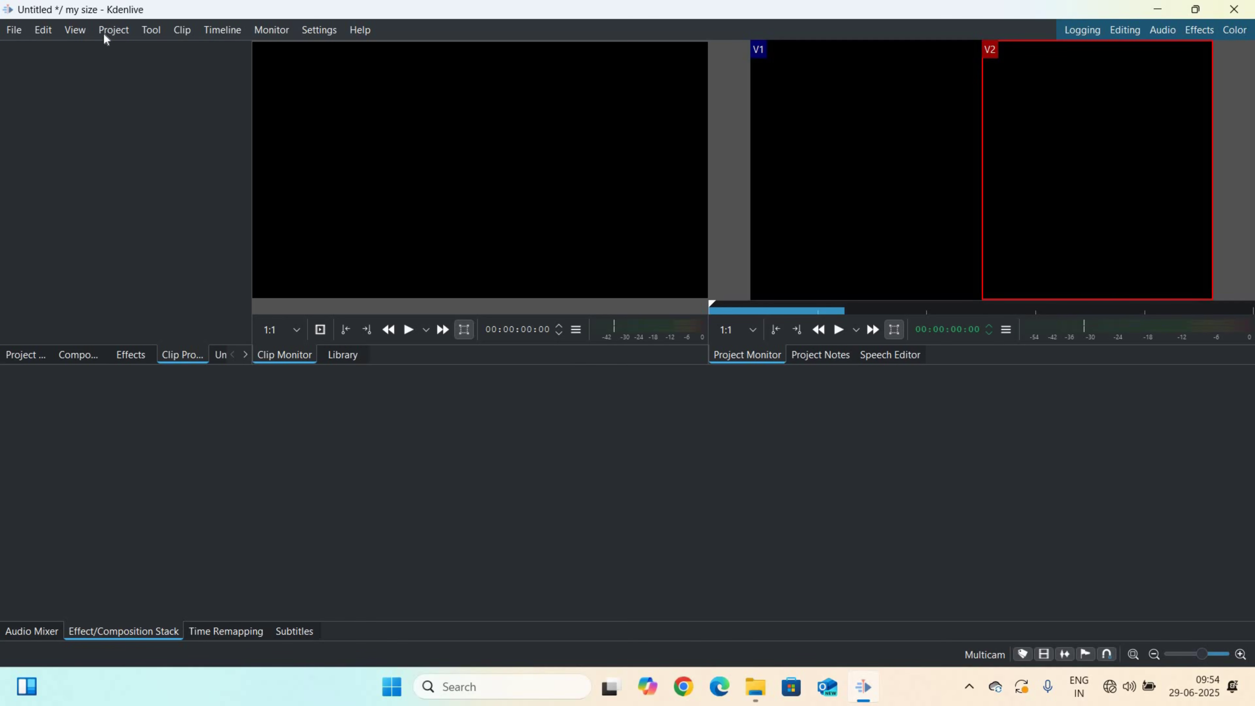
pyautogui.click(76, 30)
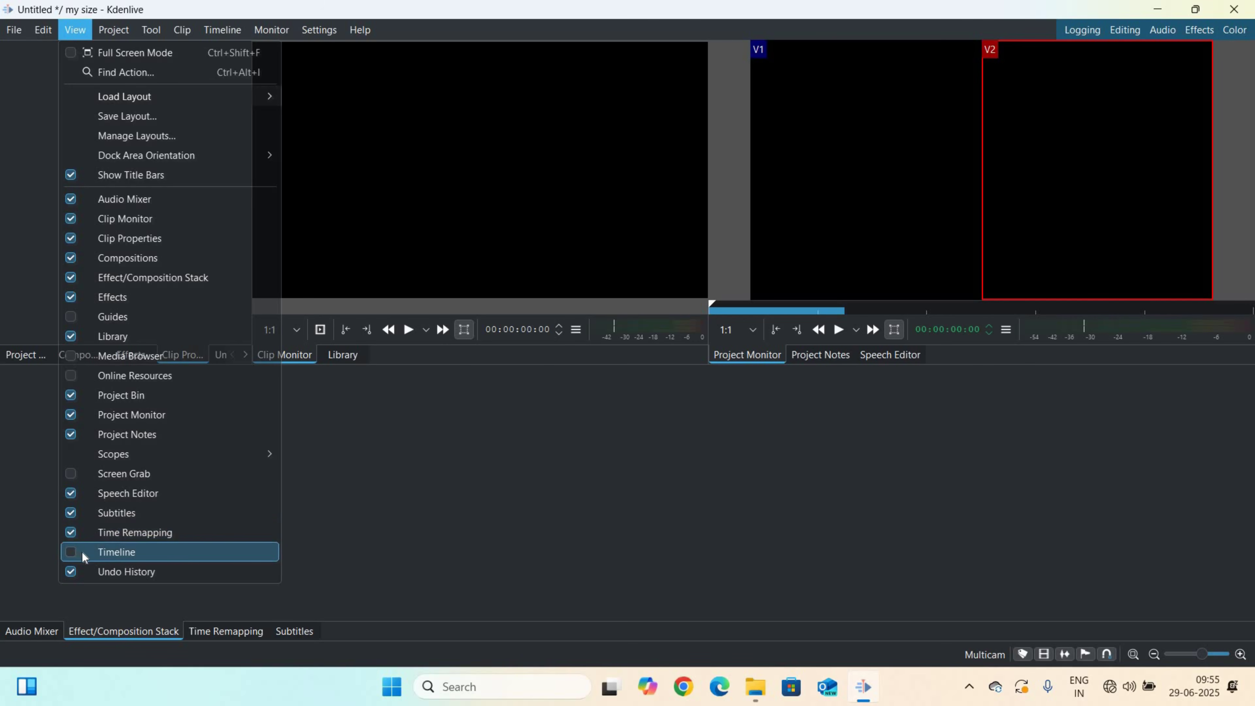
pyautogui.click(69, 552)
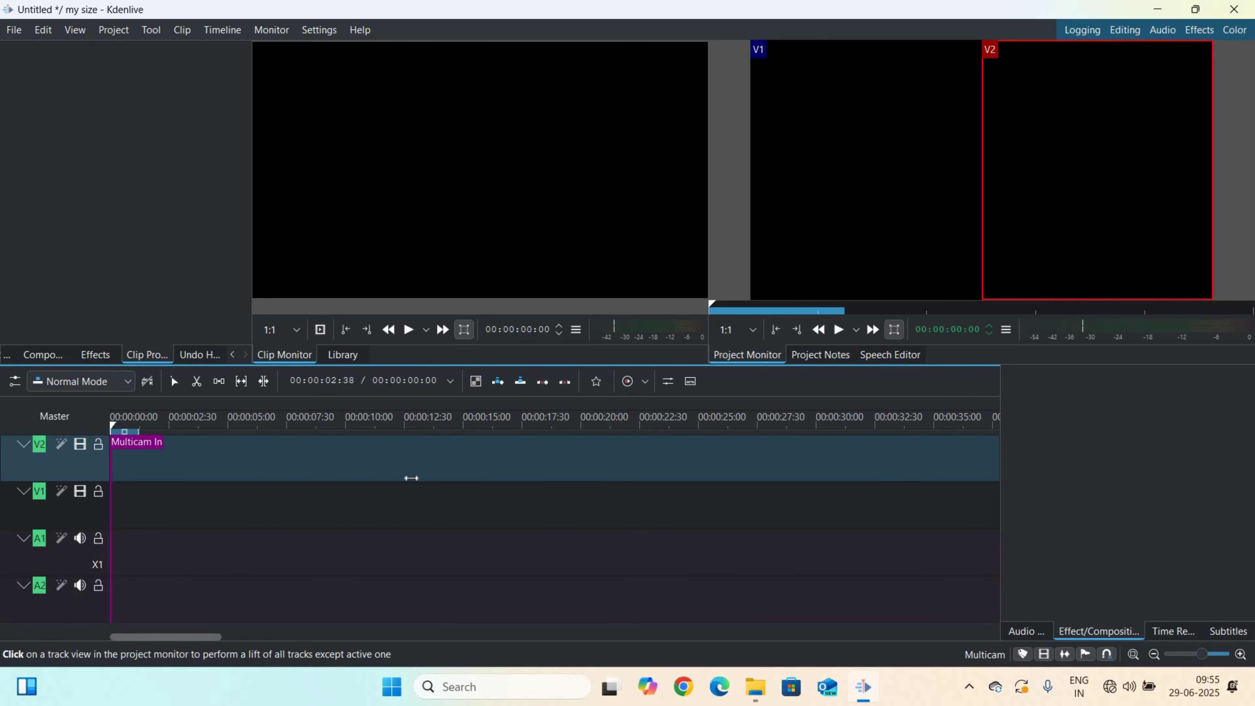
pyautogui.click(481, 378)
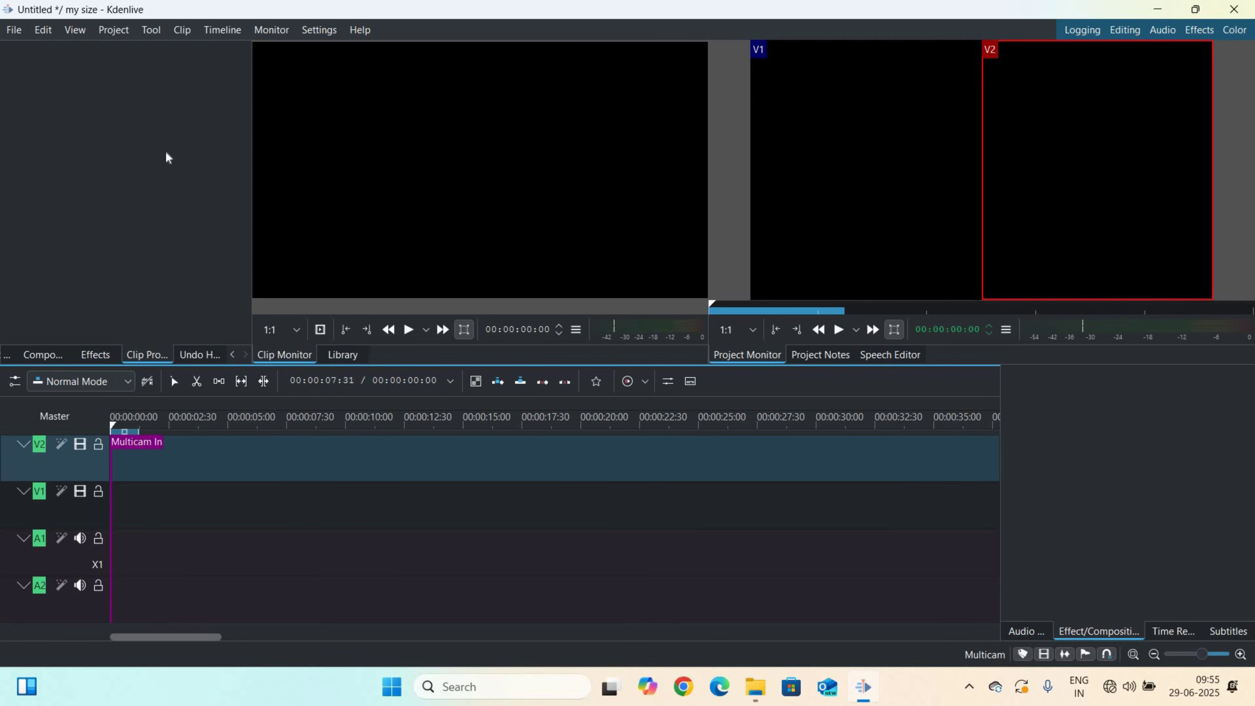
pyautogui.click(85, 36)
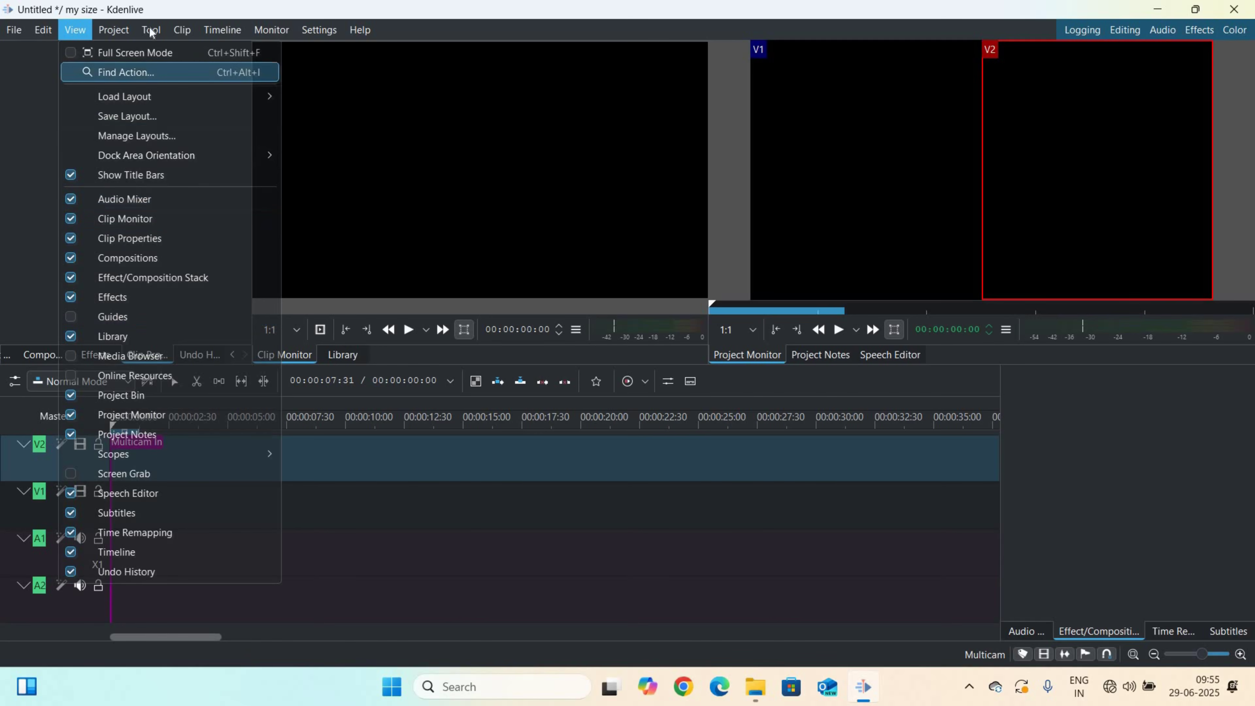
# - Add the kdenlive 1 video from the bussiness folder to track V1 near the start of the timeline
pyautogui.click(804, 319)
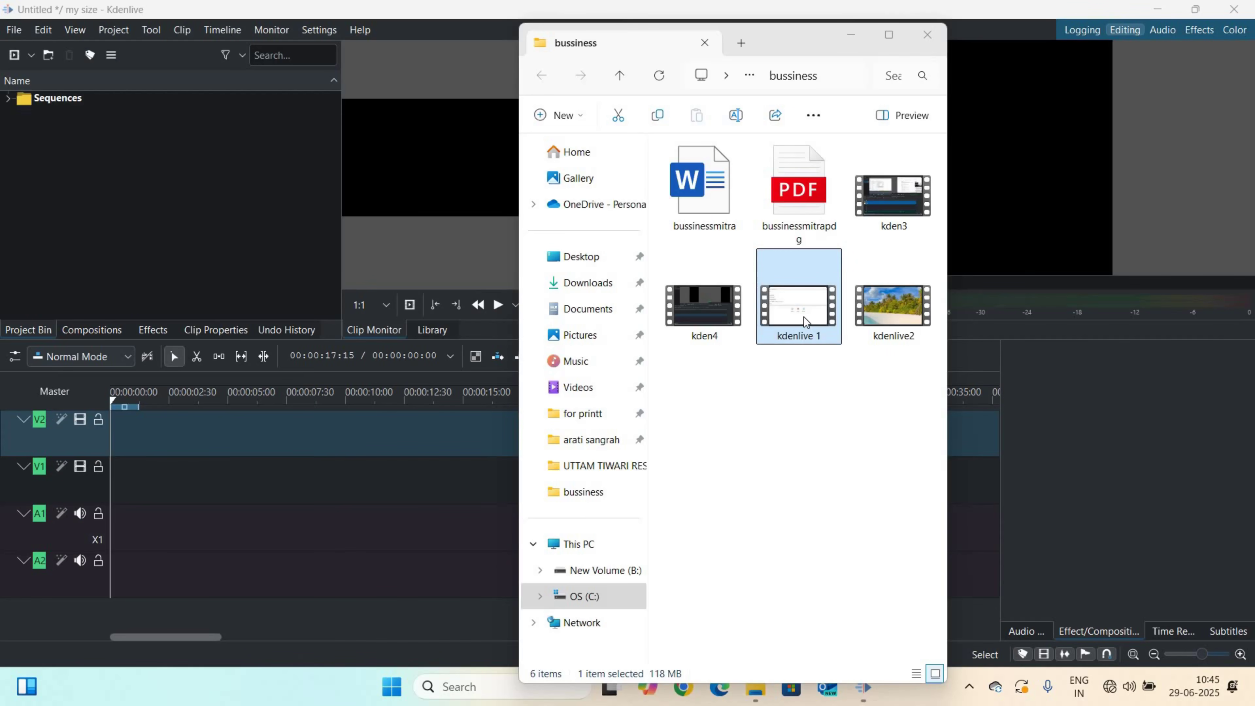
pyautogui.moveTo(804, 319); pyautogui.dragTo(157, 477)
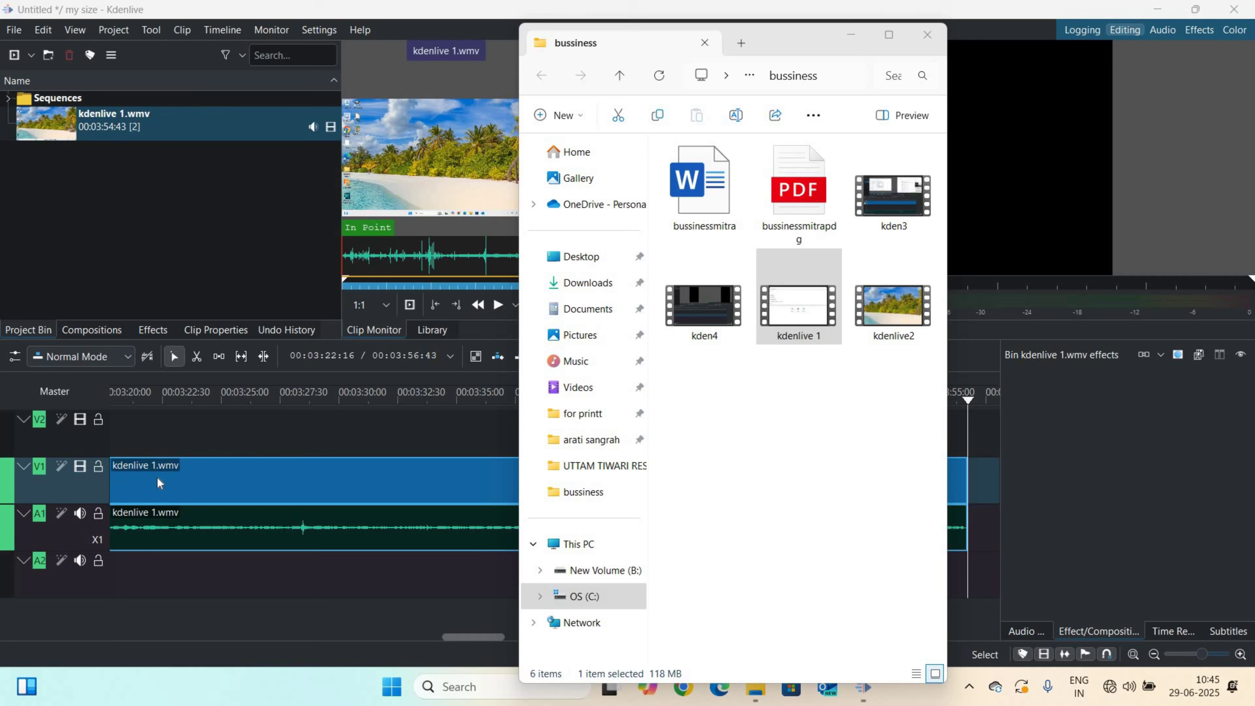
pyautogui.click(849, 39)
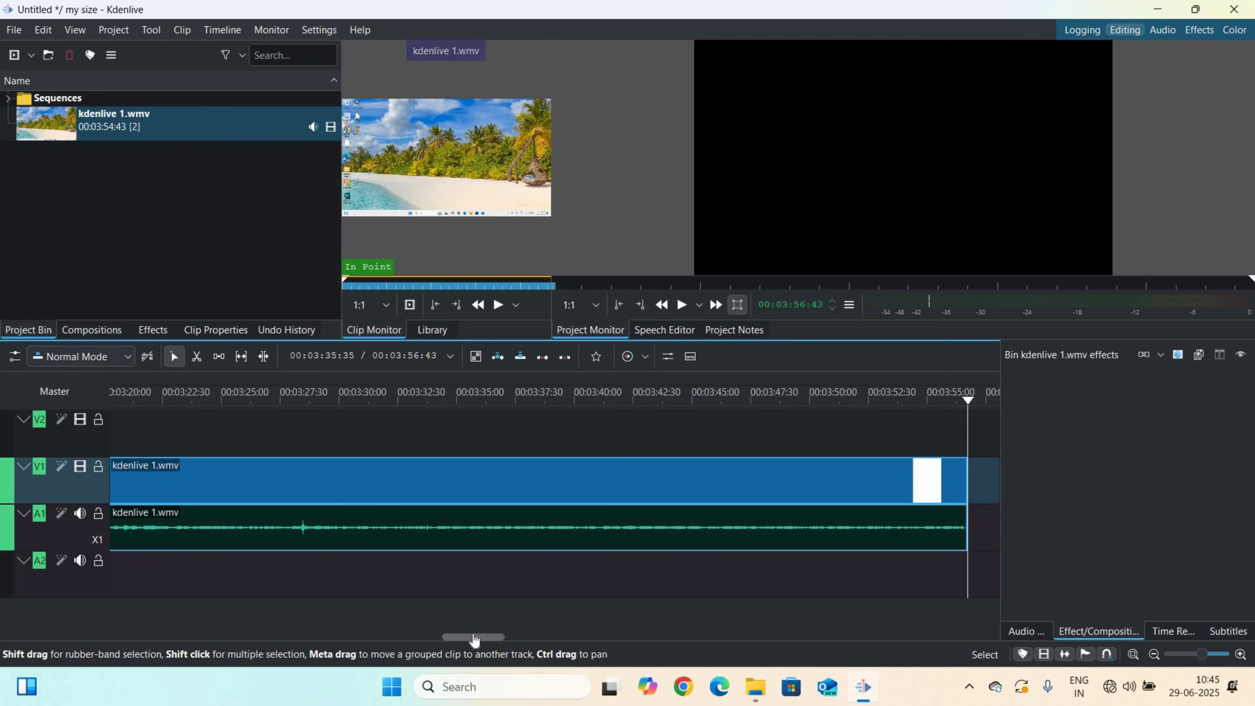
pyautogui.moveTo(474, 639); pyautogui.dragTo(135, 623)
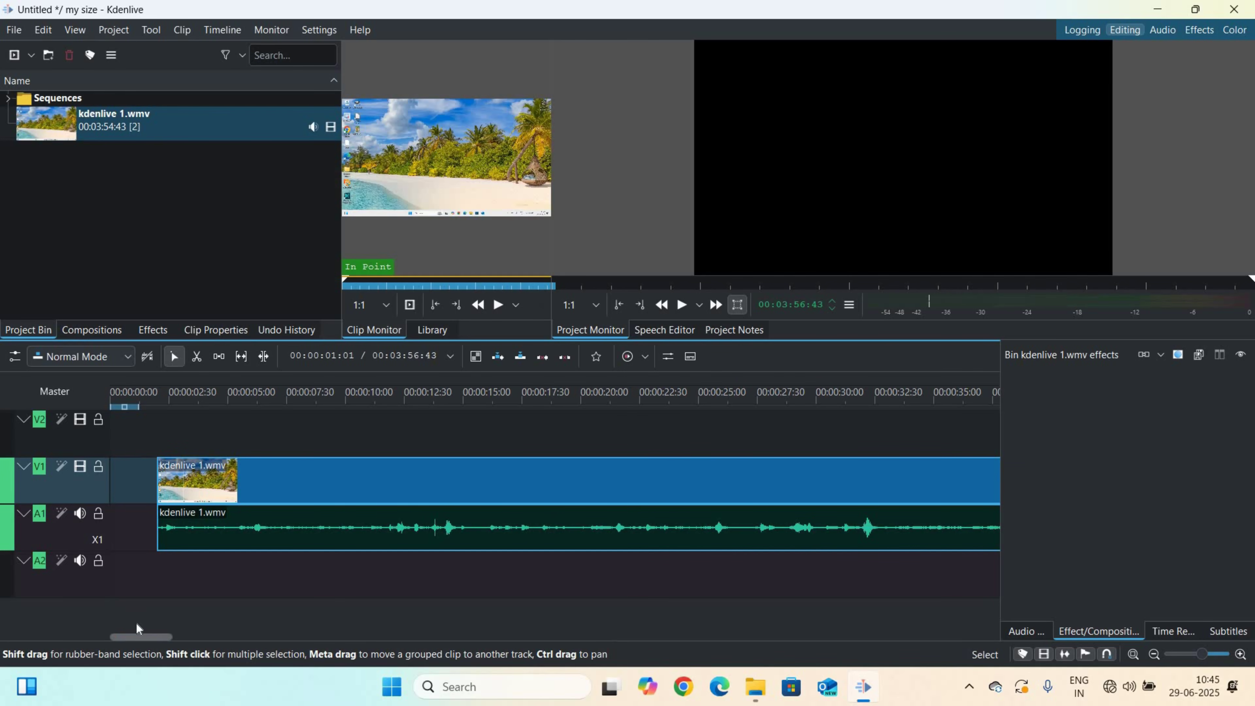
pyautogui.moveTo(143, 644)
pyautogui.mouseDown()
pyautogui.moveTo(159, 645)
pyautogui.moveTo(132, 642)
pyautogui.mouseUp()
# - Cut the kdenlive 1 clip with the Razor tool at 00:00:10:00 and again at about 00:00:11:11
pyautogui.click(345, 401)
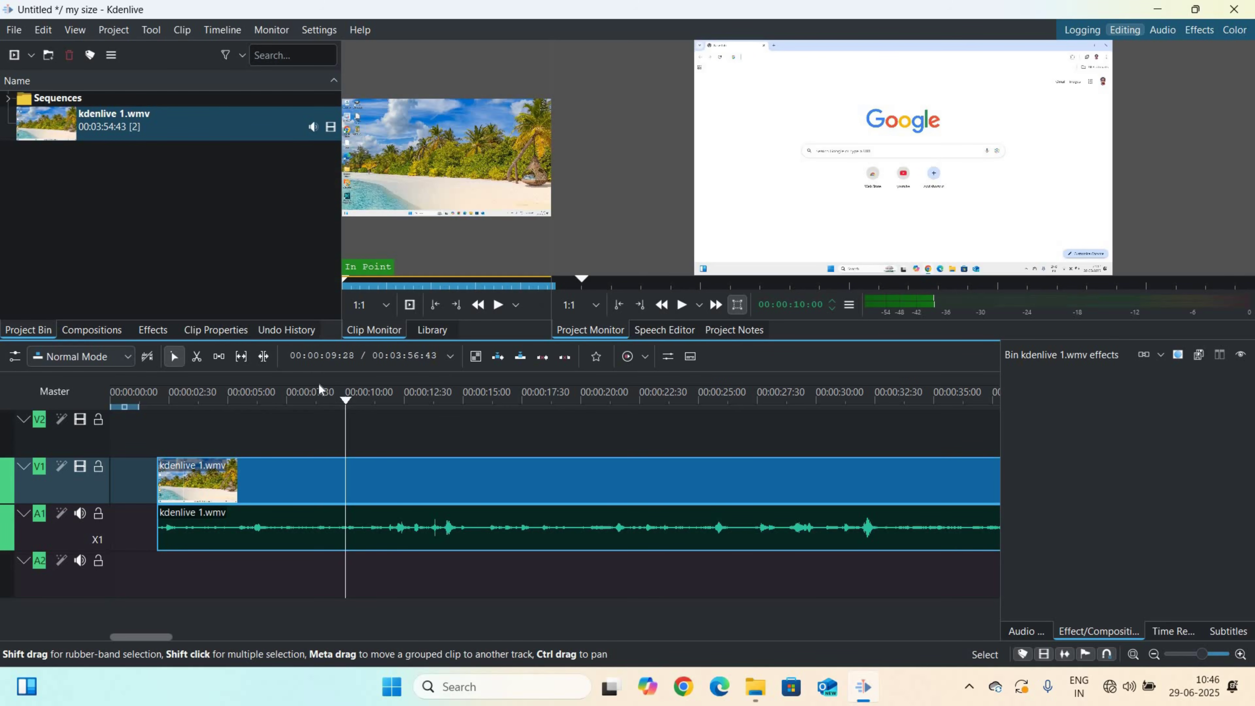
pyautogui.click(197, 356)
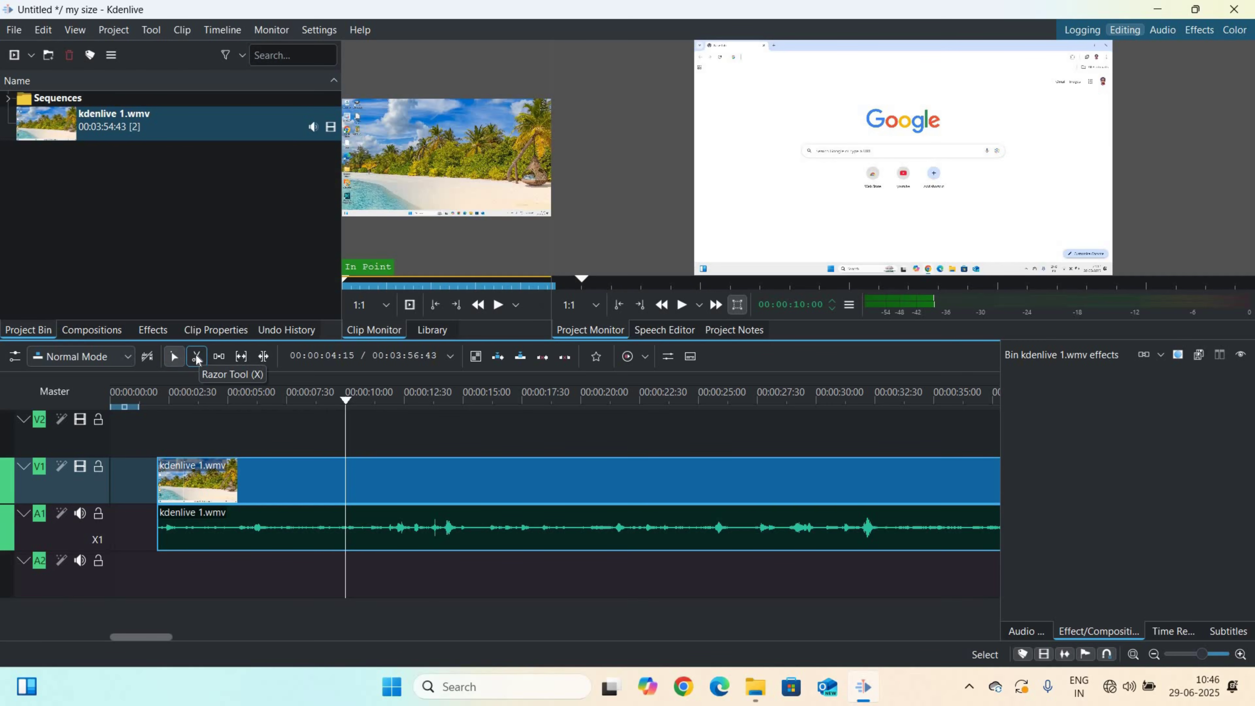
pyautogui.click(197, 357)
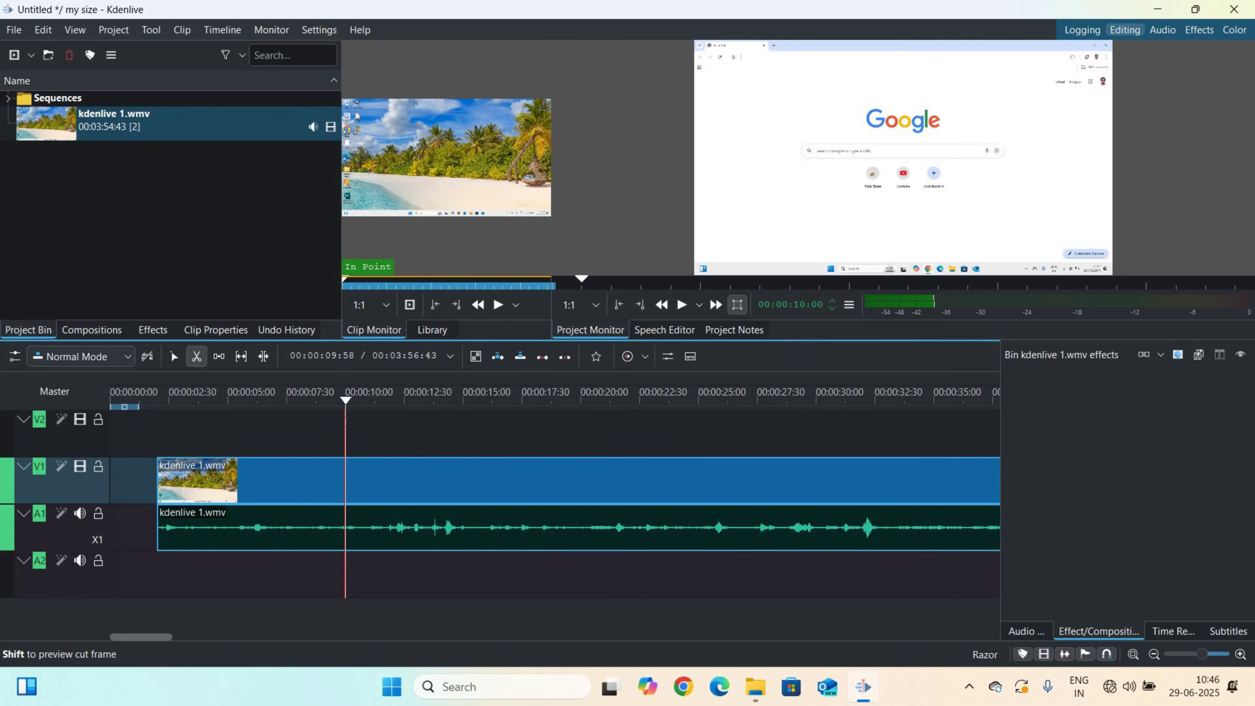
pyautogui.click(345, 423)
pyautogui.click(345, 474)
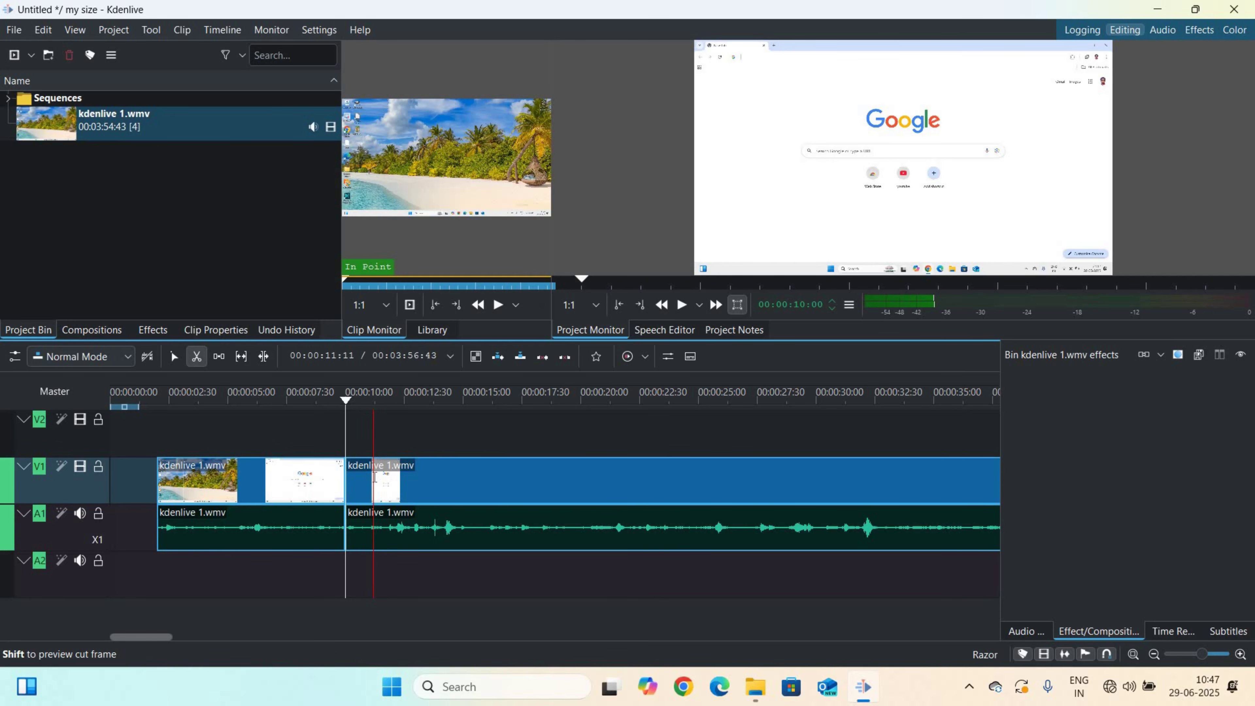
pyautogui.click(374, 477)
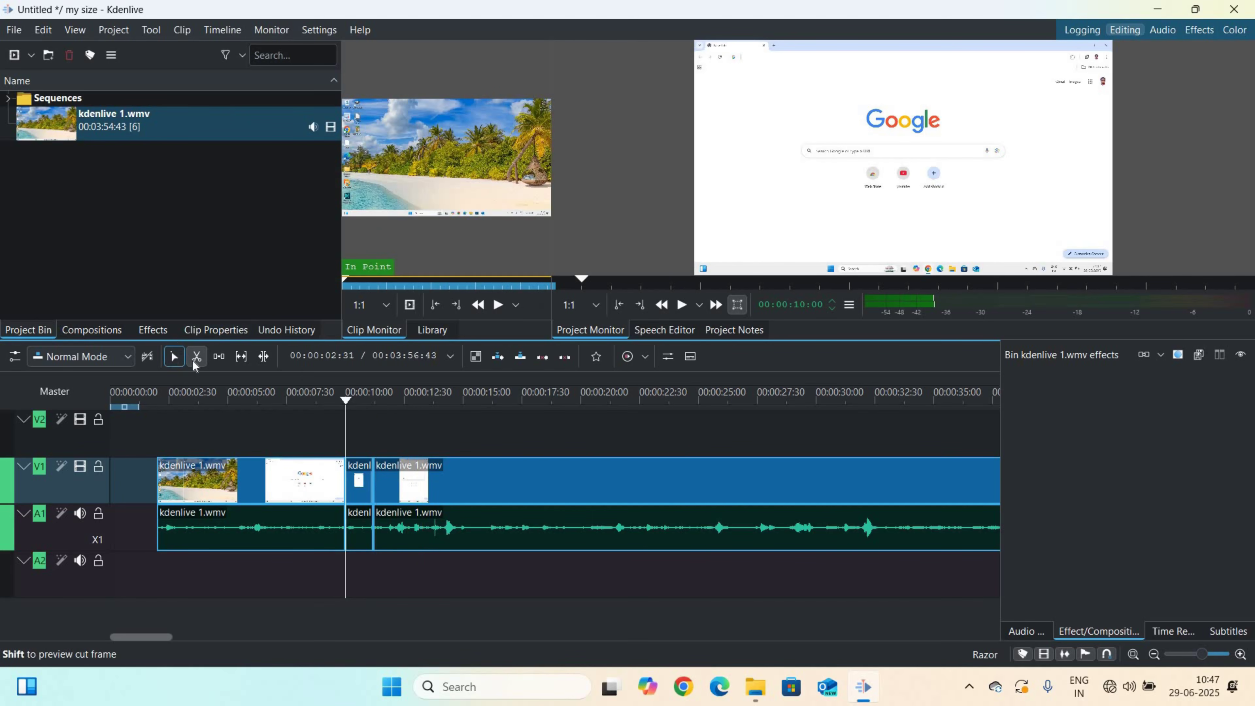
# - Move the last segment 2 seconds later, and shift the short middle segment before returning it against the first segment
pyautogui.click(175, 357)
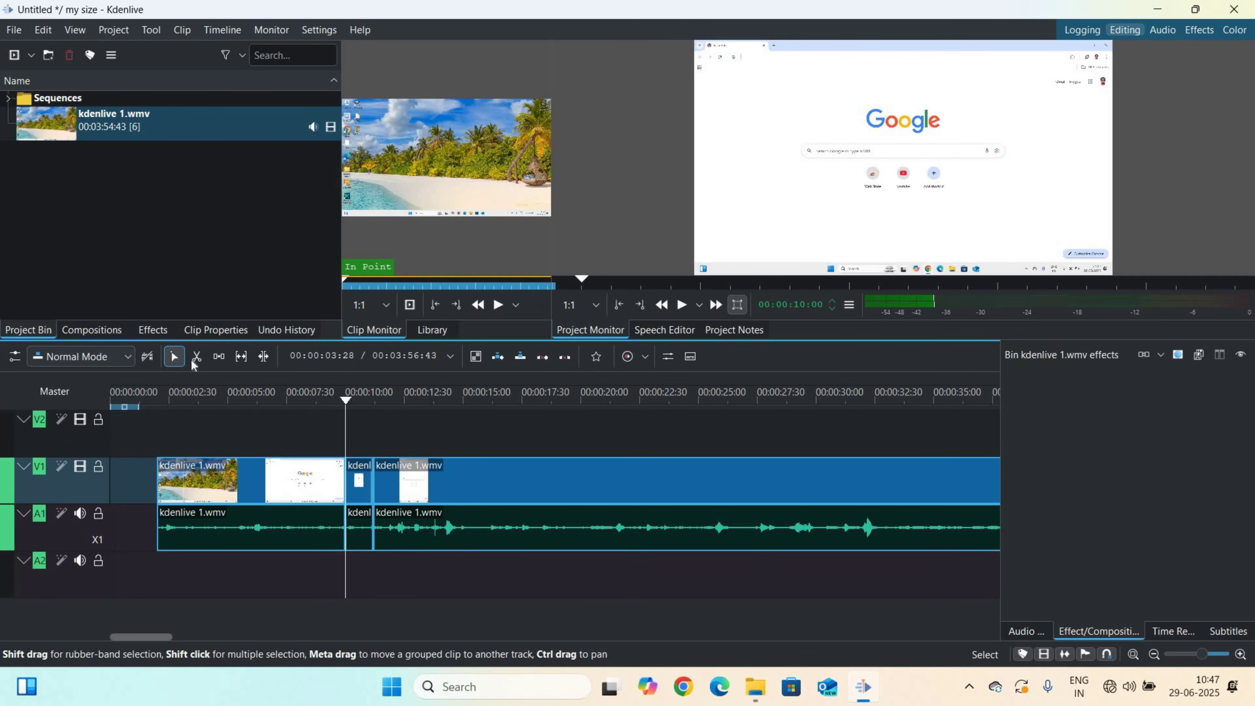
pyautogui.moveTo(393, 487); pyautogui.dragTo(440, 486)
pyautogui.moveTo(361, 487); pyautogui.dragTo(384, 498)
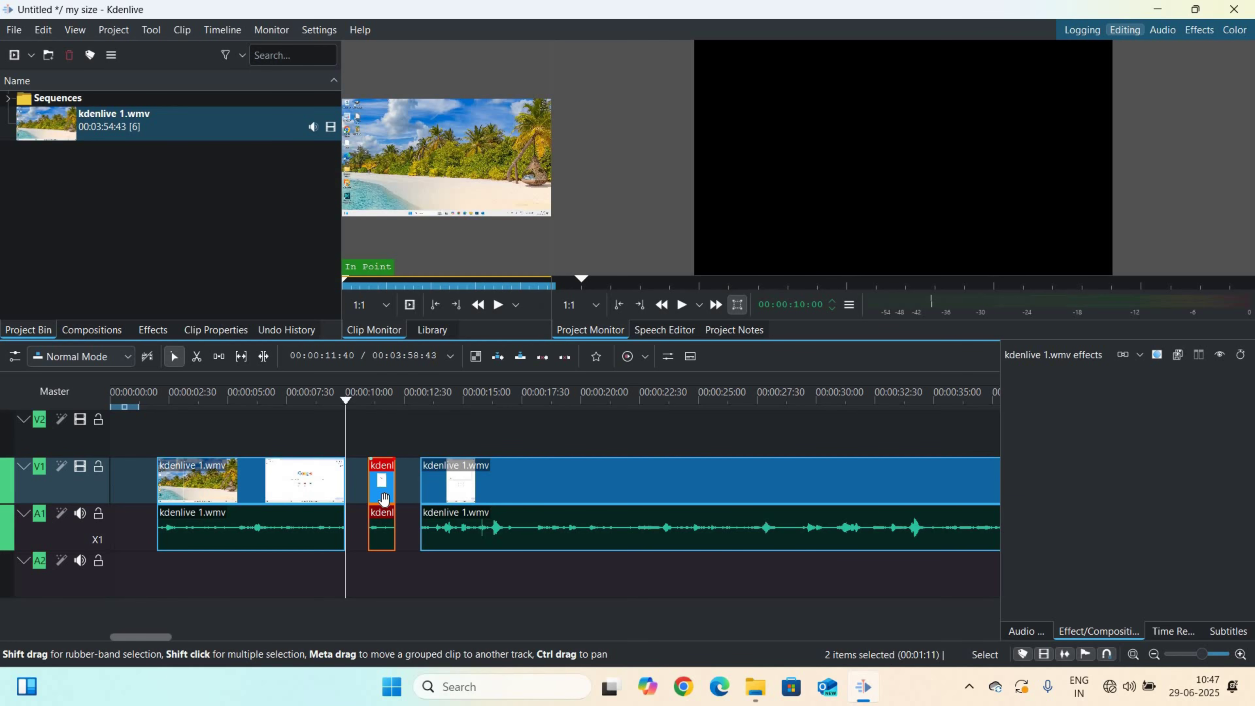
pyautogui.moveTo(384, 498); pyautogui.dragTo(364, 467)
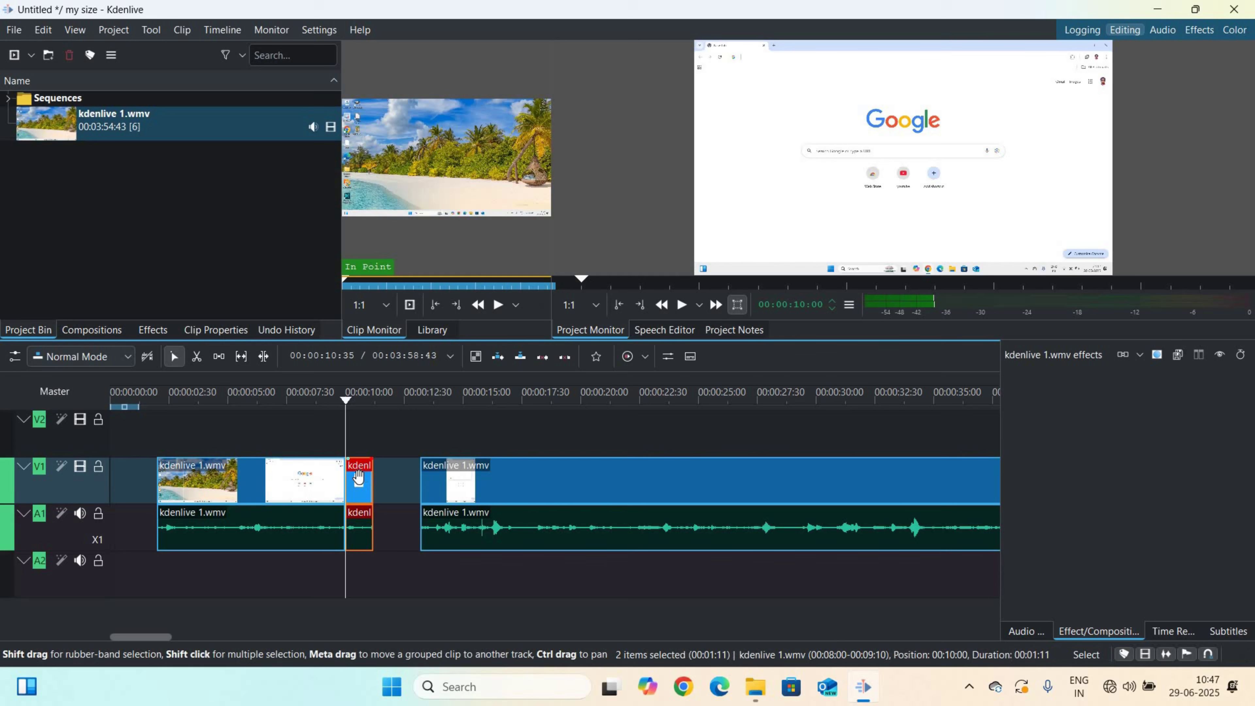
pyautogui.moveTo(363, 468)
pyautogui.mouseDown()
pyautogui.moveTo(888, 461)
pyautogui.moveTo(776, 445)
pyautogui.moveTo(366, 485)
pyautogui.mouseUp()
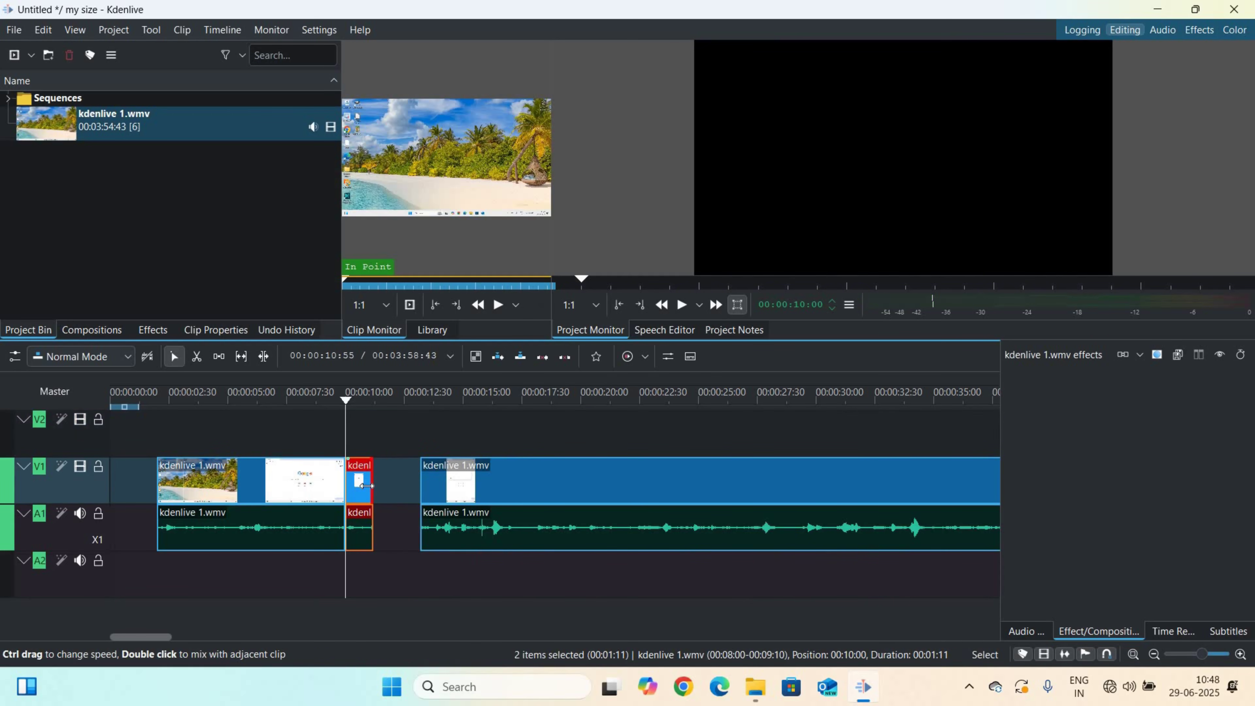
# - Delete the short middle segment of the kdenlive 1 clip from the timeline
pyautogui.click(403, 491)
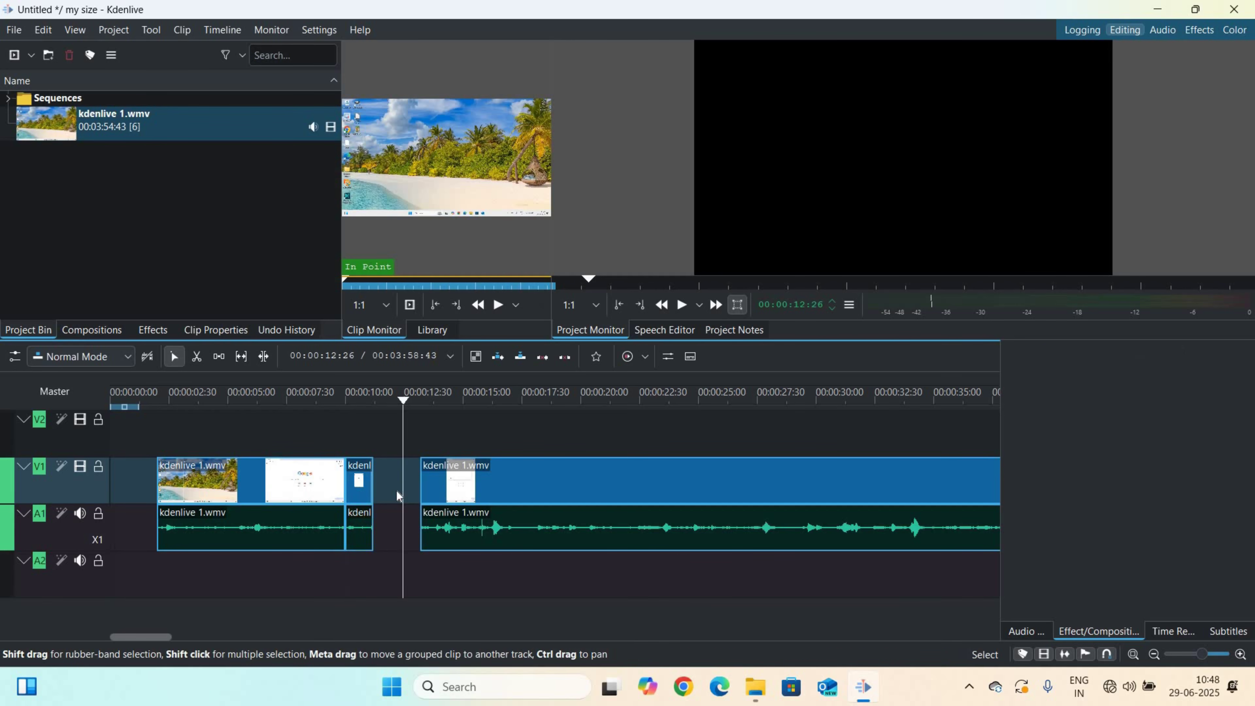
pyautogui.click(356, 473)
pyautogui.rightClick(358, 475)
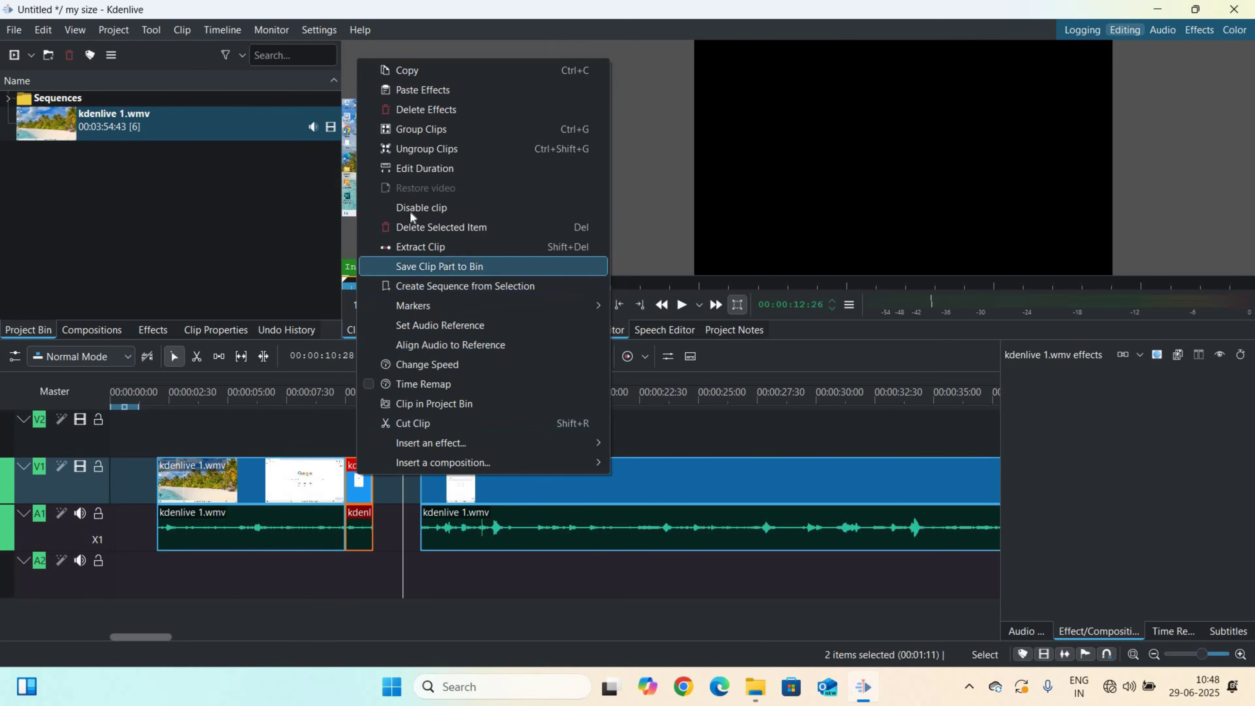
pyautogui.click(446, 227)
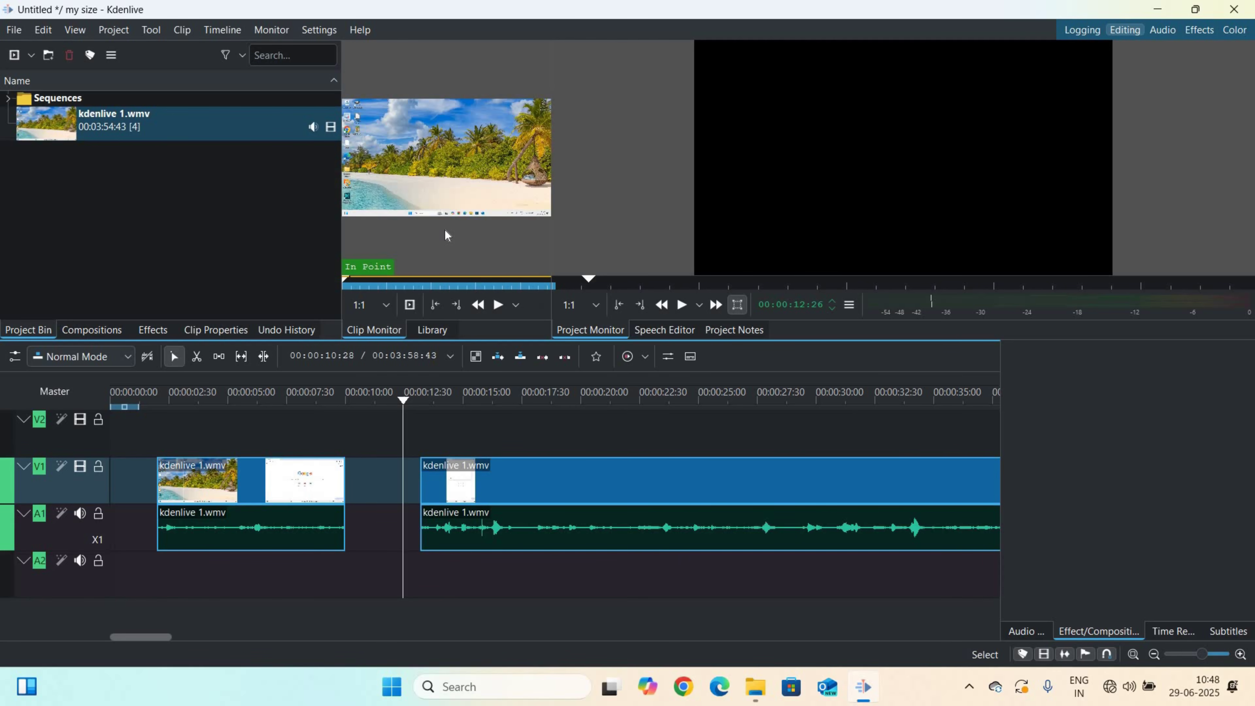
# - Look through the Compositions, Effects, Clip Properties and Undo History panels and return to the Project Bin
pyautogui.click(96, 330)
pyautogui.click(151, 321)
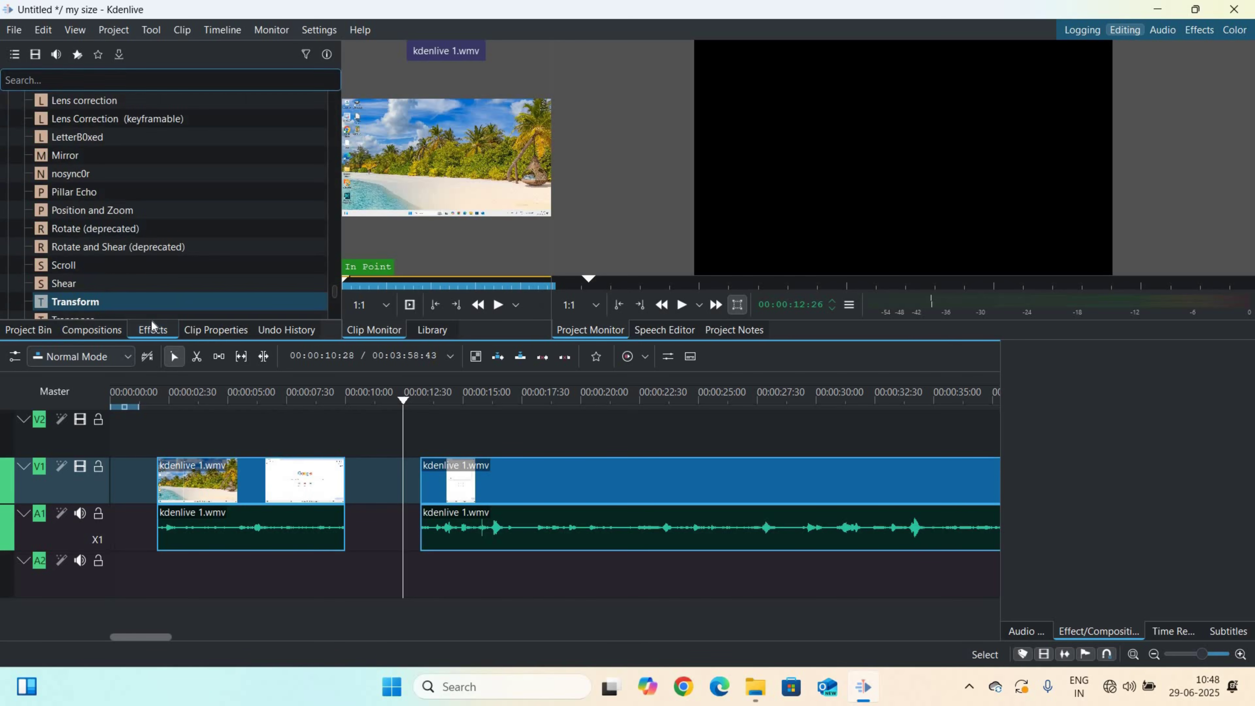
pyautogui.click(199, 326)
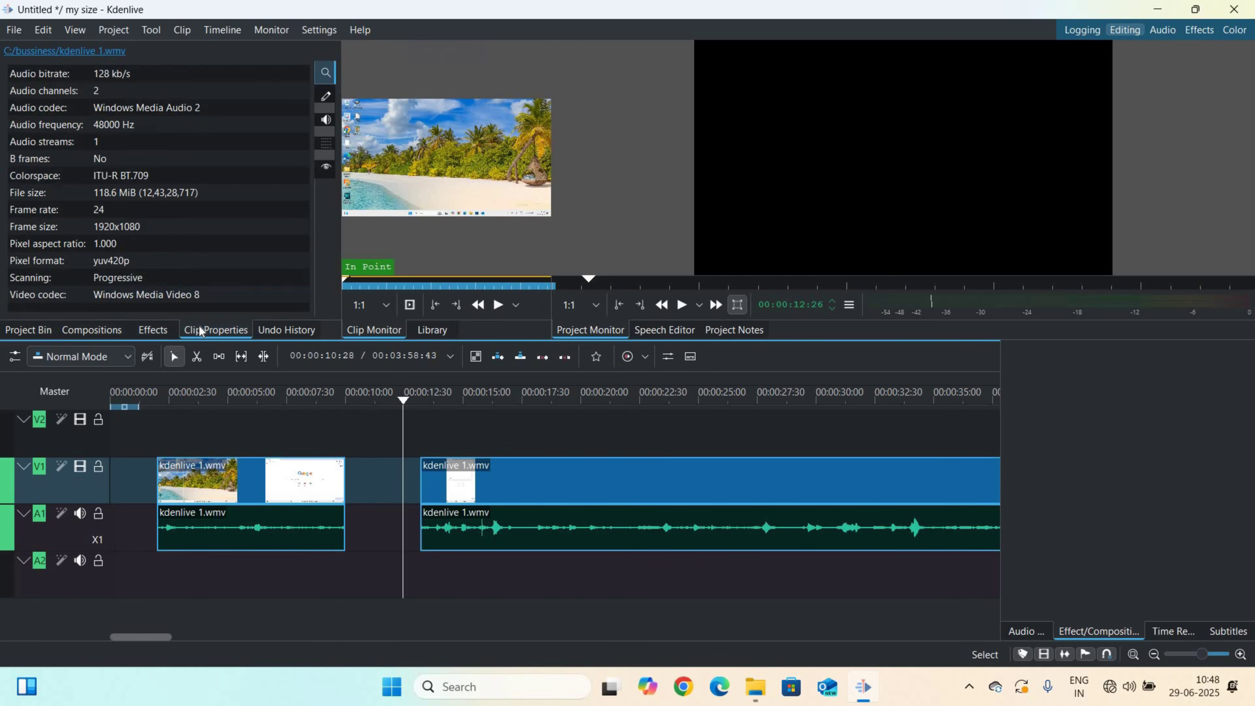
pyautogui.click(265, 330)
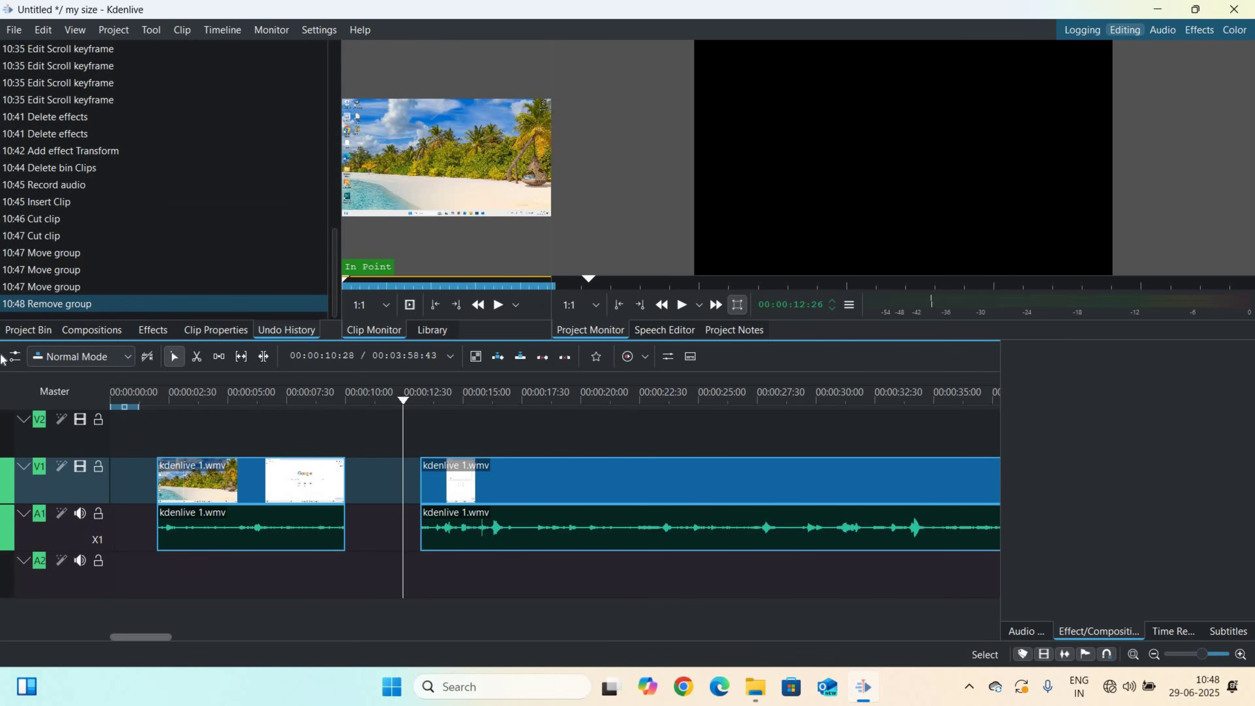
pyautogui.click(43, 331)
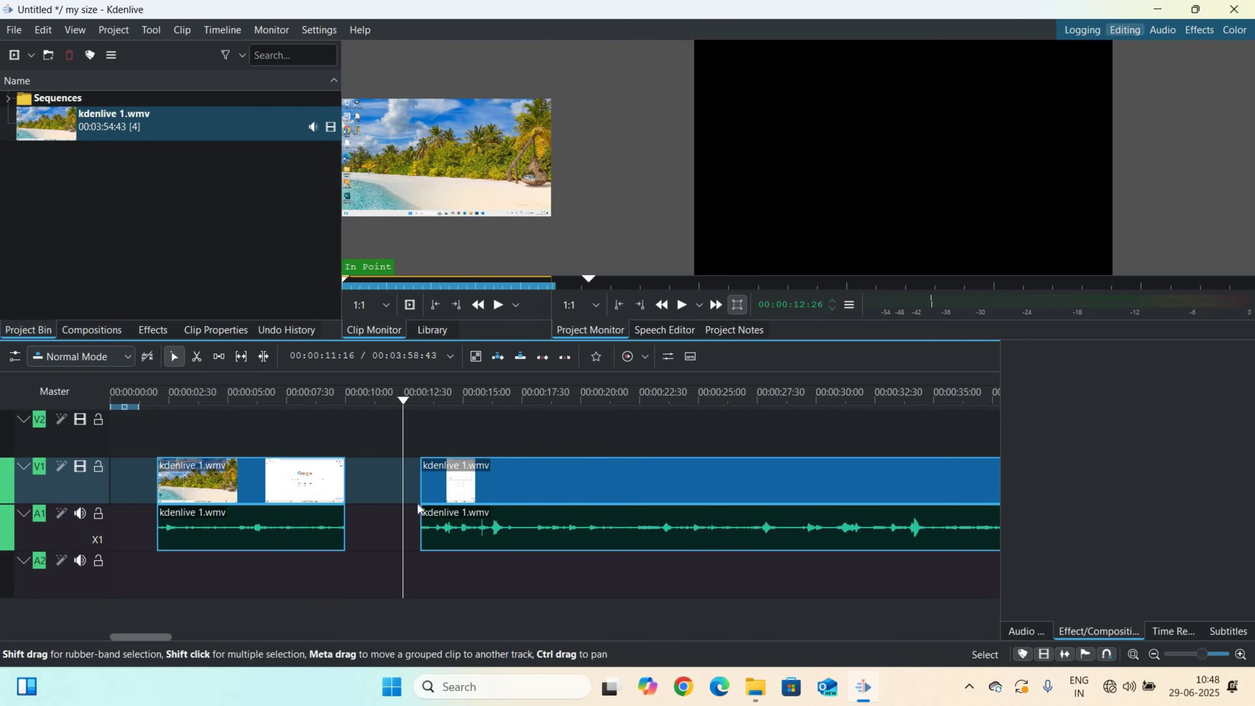
# - Move the playhead to the end of the first segment and undo the deletion of the short middle segment
pyautogui.click(347, 395)
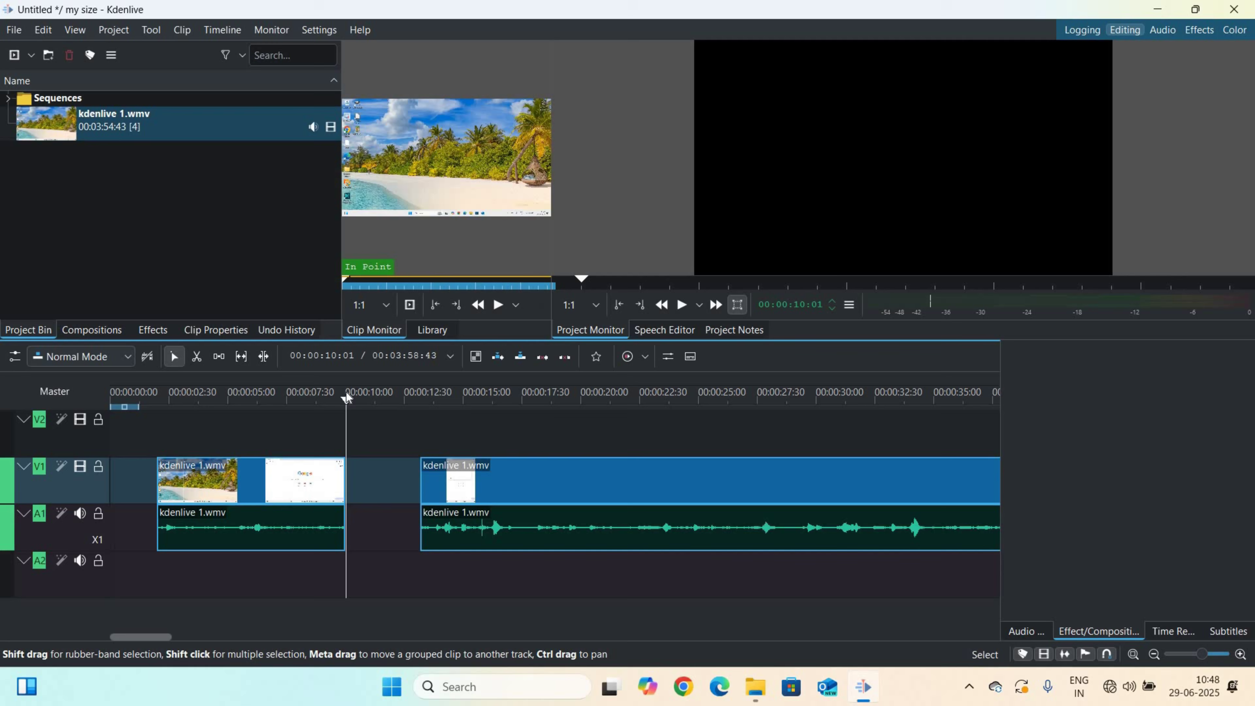
pyautogui.press('b')
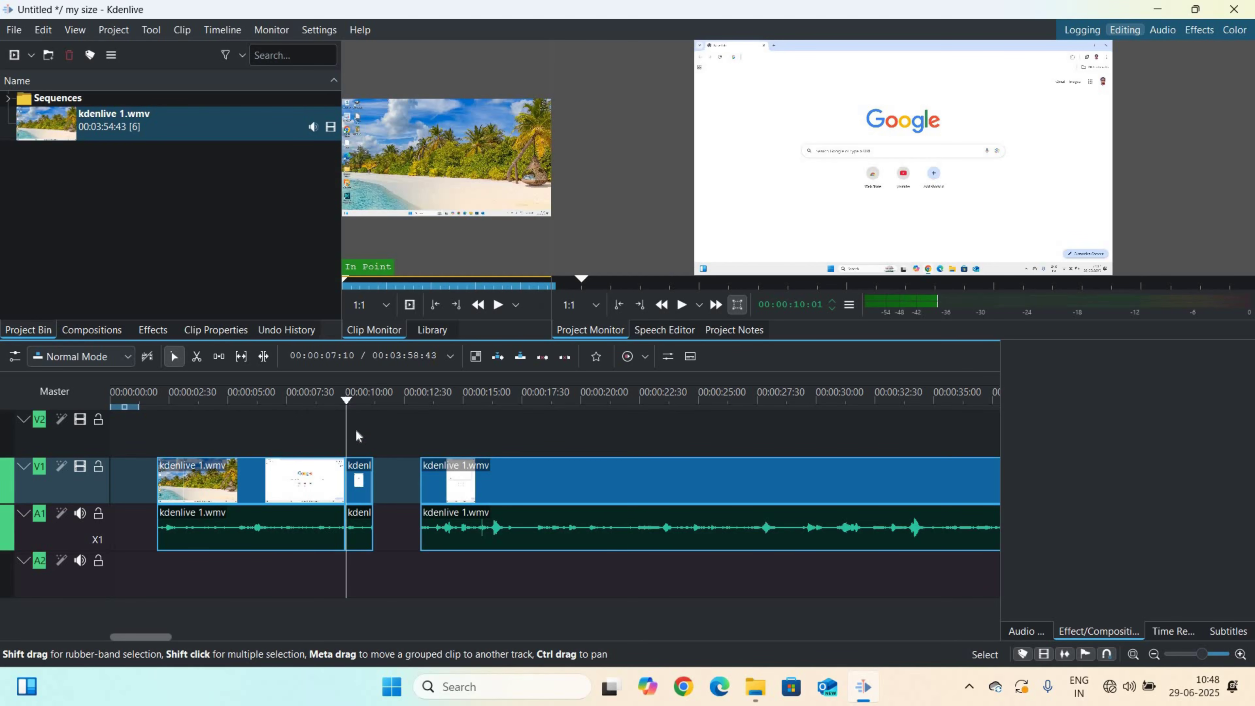
# - Delete the short middle segment again and undo that deletion
pyautogui.rightClick(362, 466)
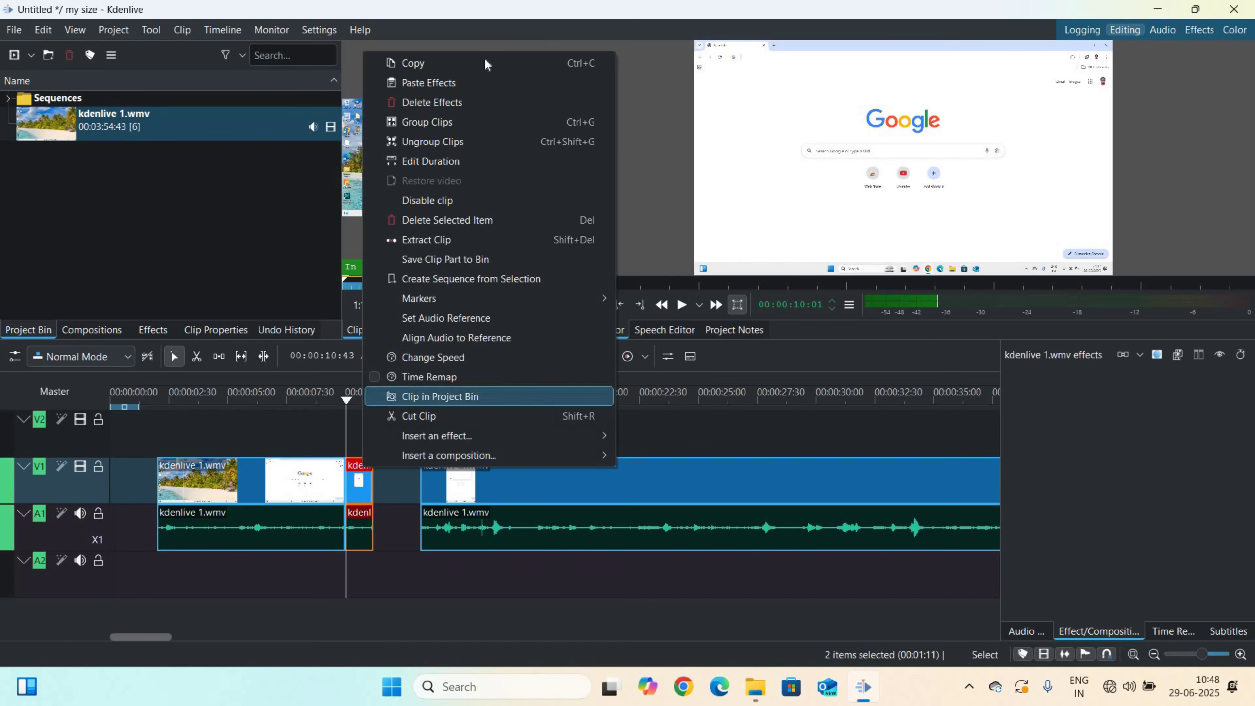
pyautogui.click(437, 215)
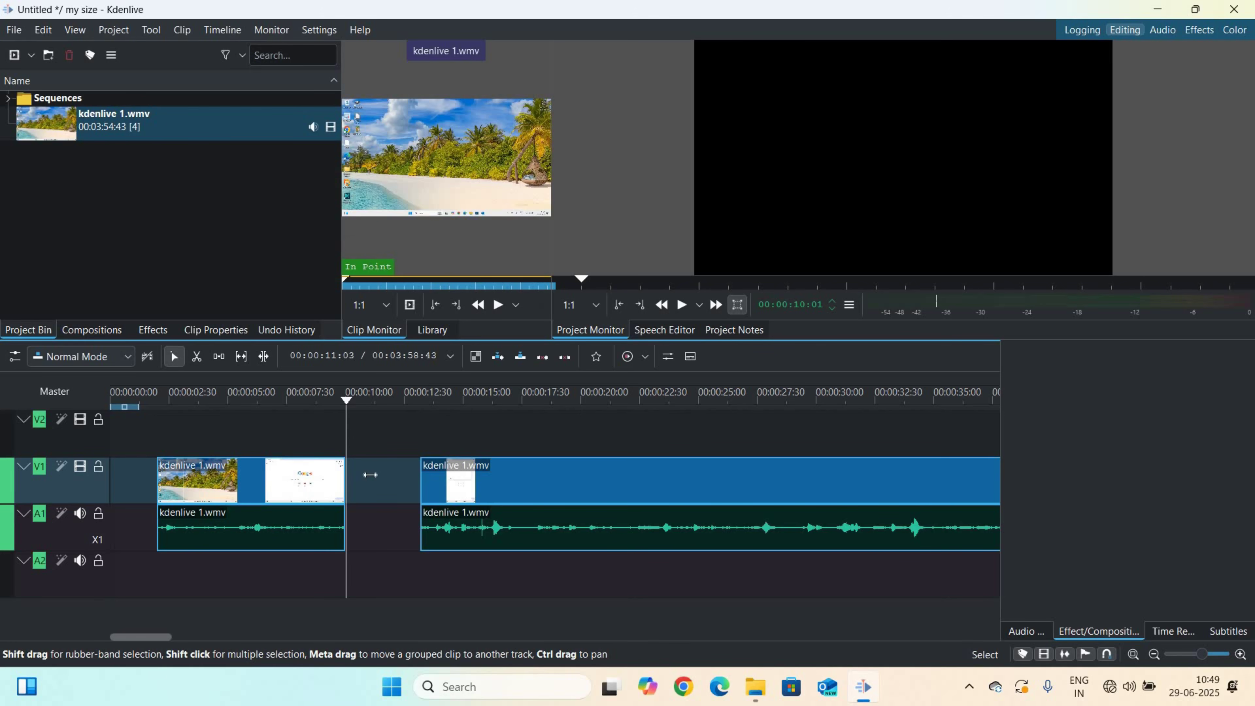
pyautogui.hotkey('ctrl', 'z')
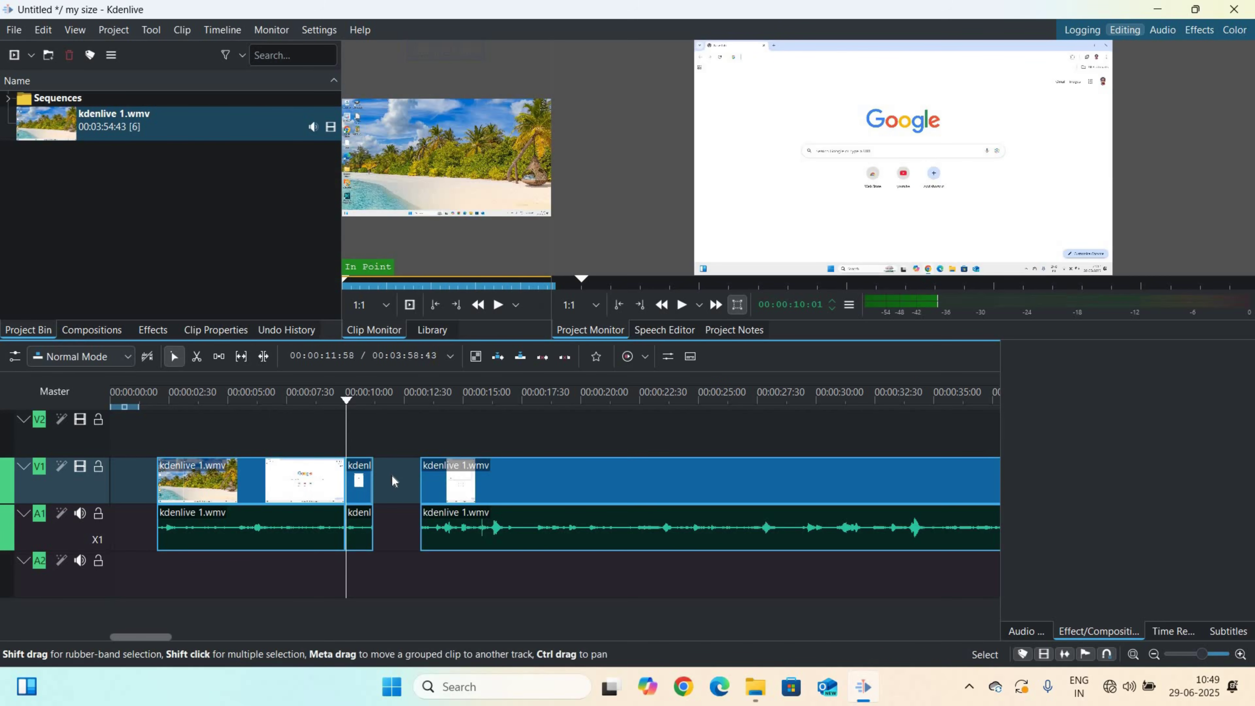
# - Examine the commands available for the empty gap after the short segment on V1, and dismiss them
pyautogui.rightClick(392, 475)
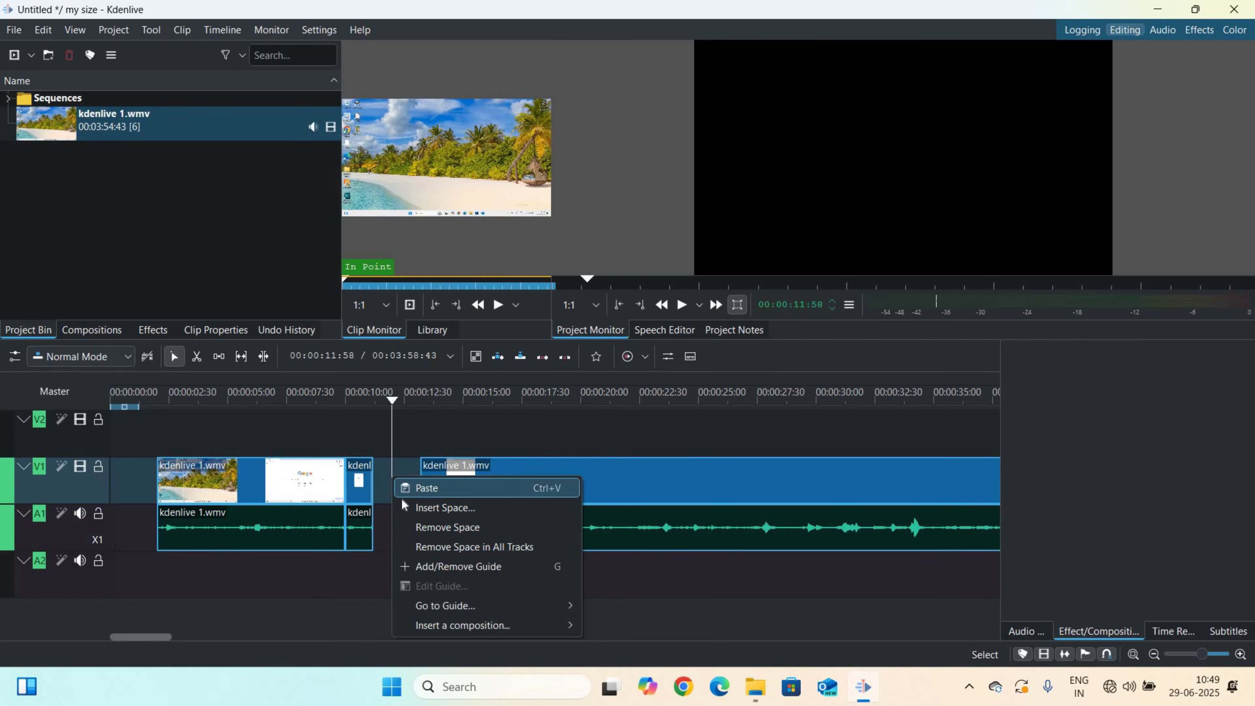
pyautogui.click(370, 565)
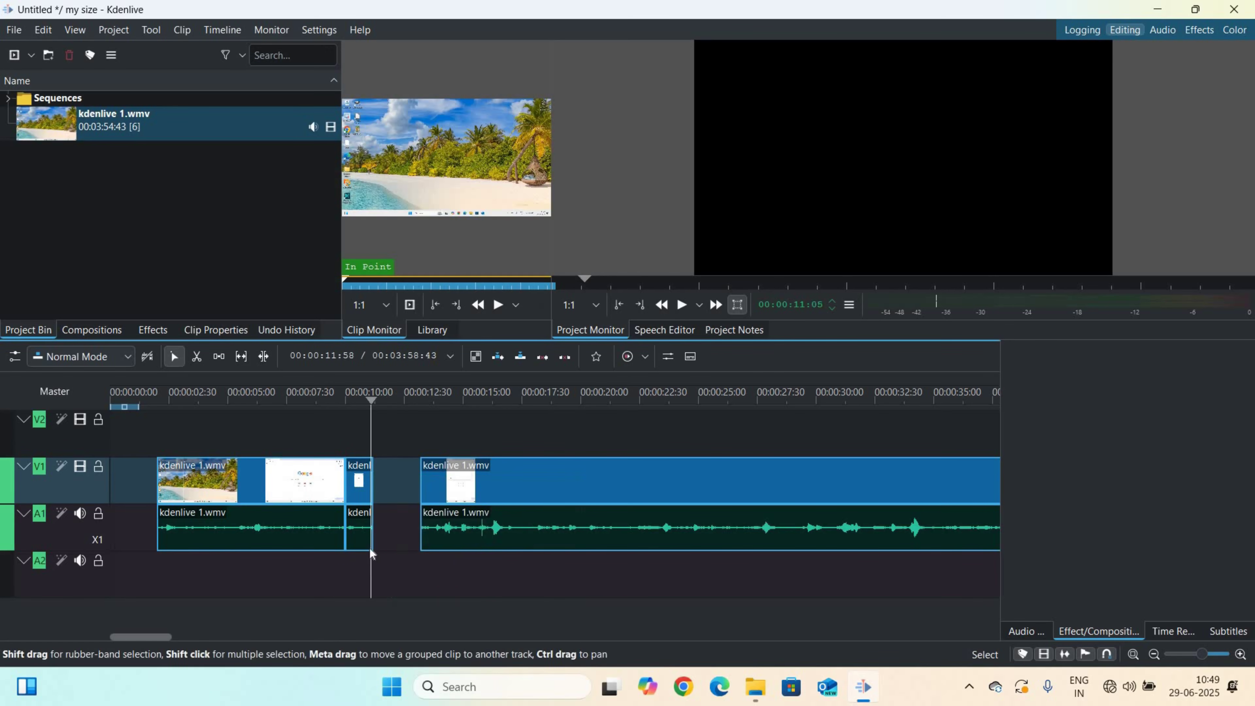
pyautogui.rightClick(382, 469)
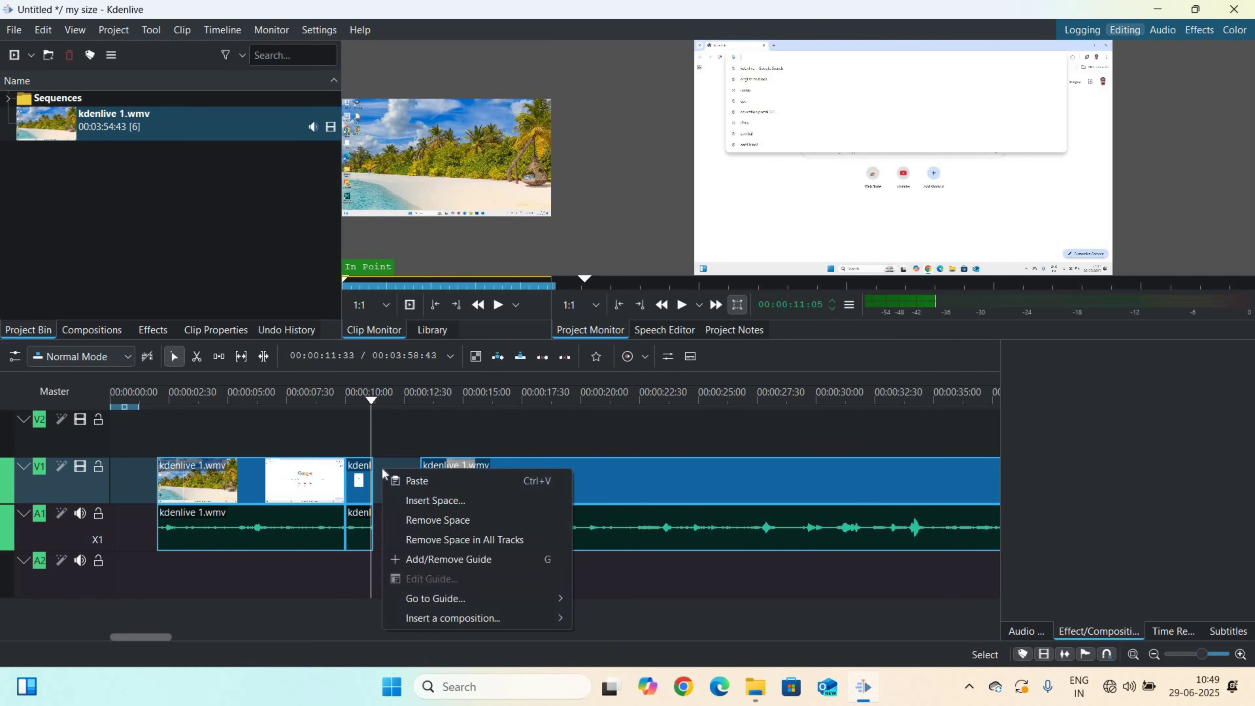
pyautogui.click(380, 435)
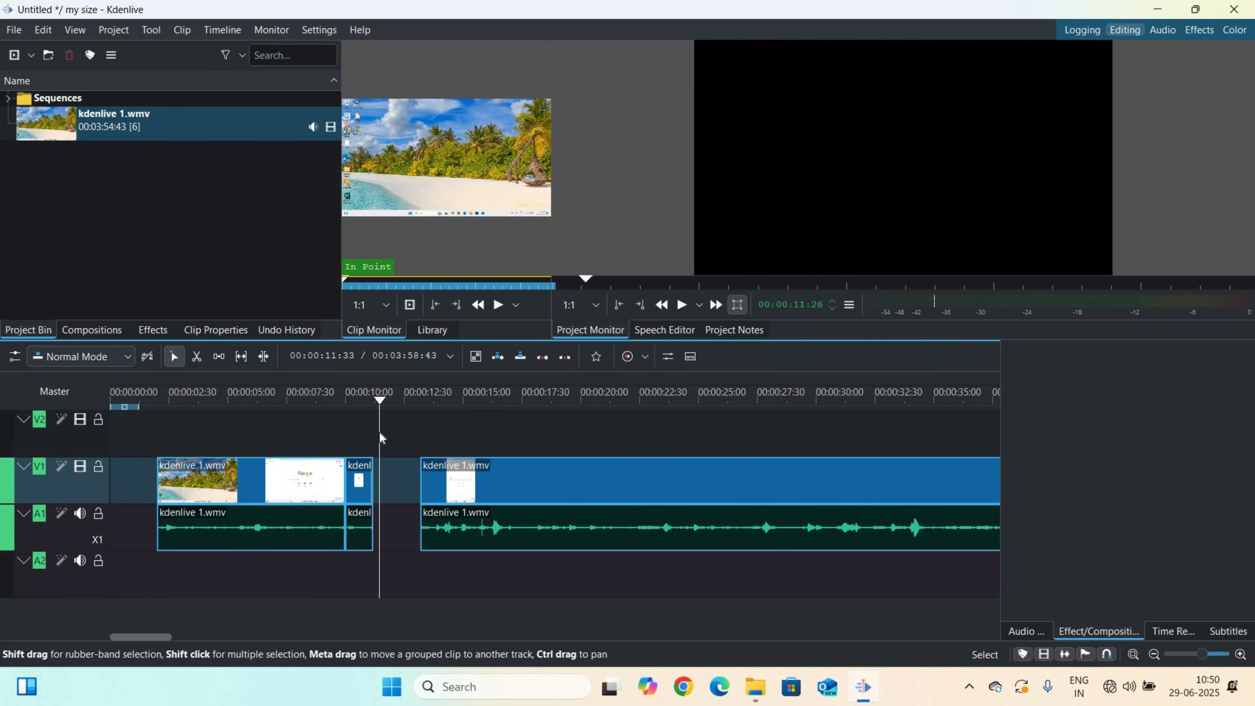
# - Remove the short segment beside the gap from tracks V1 and A1
pyautogui.click(363, 479)
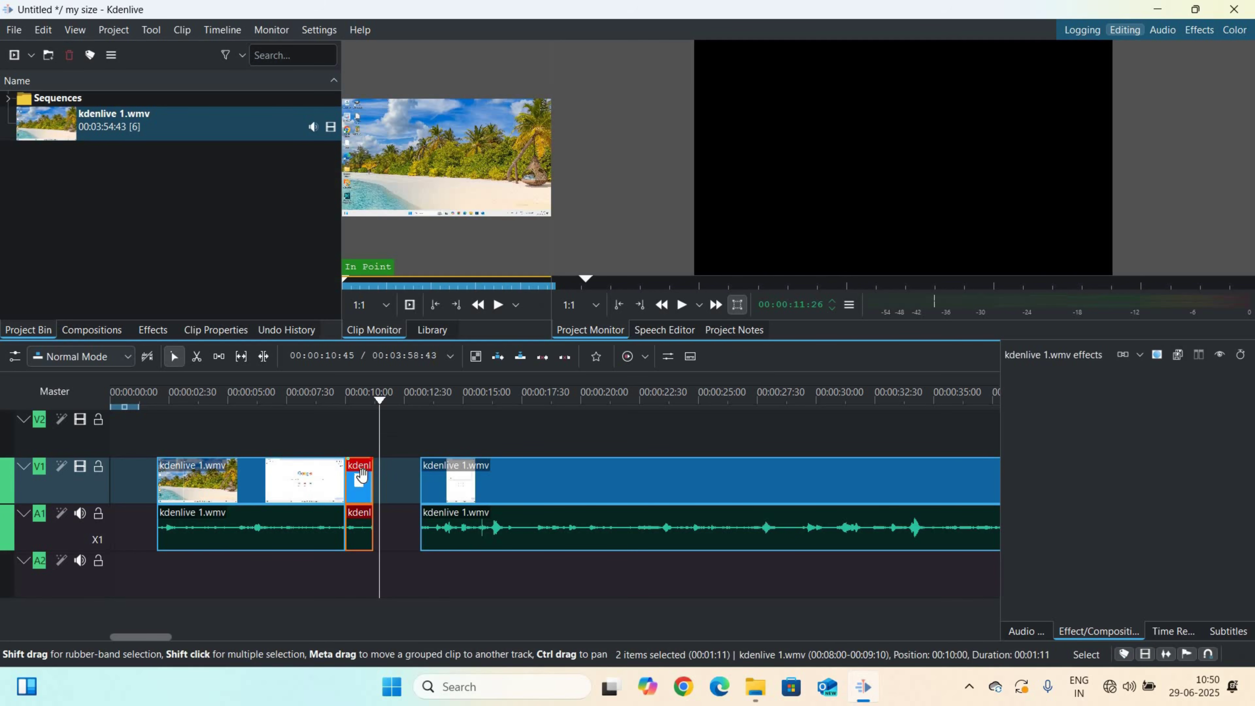
pyautogui.rightClick(364, 480)
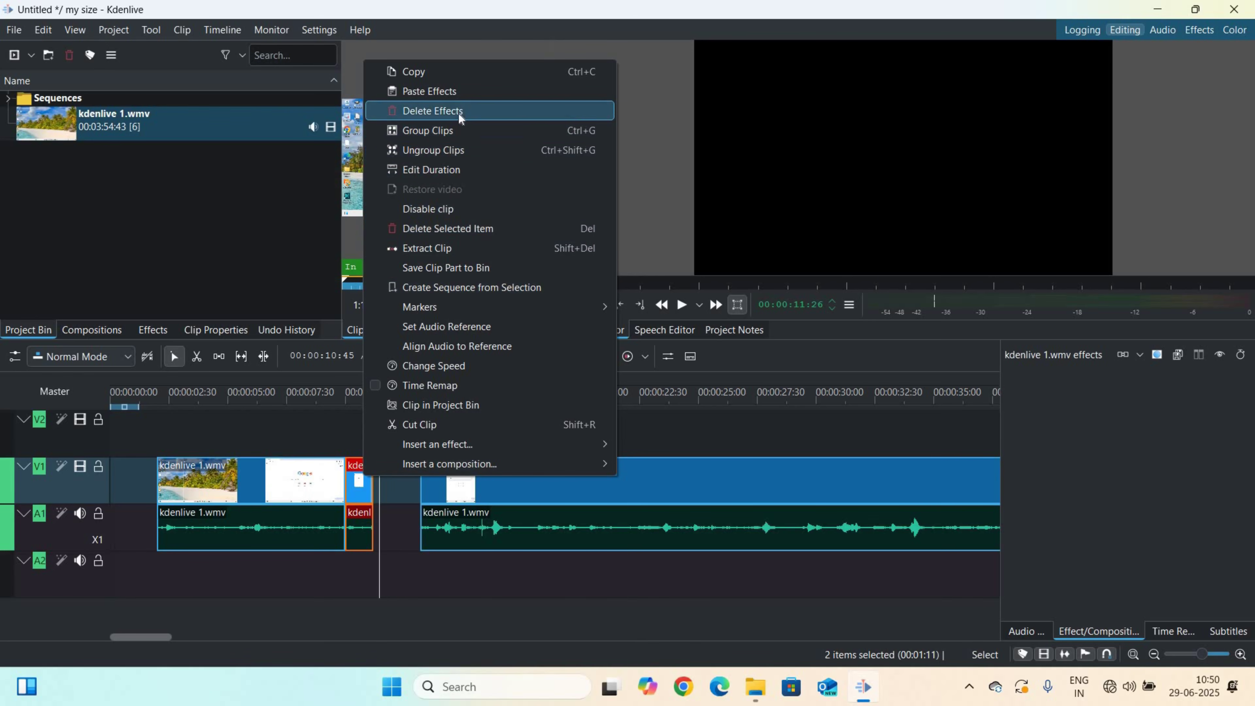
pyautogui.click(485, 230)
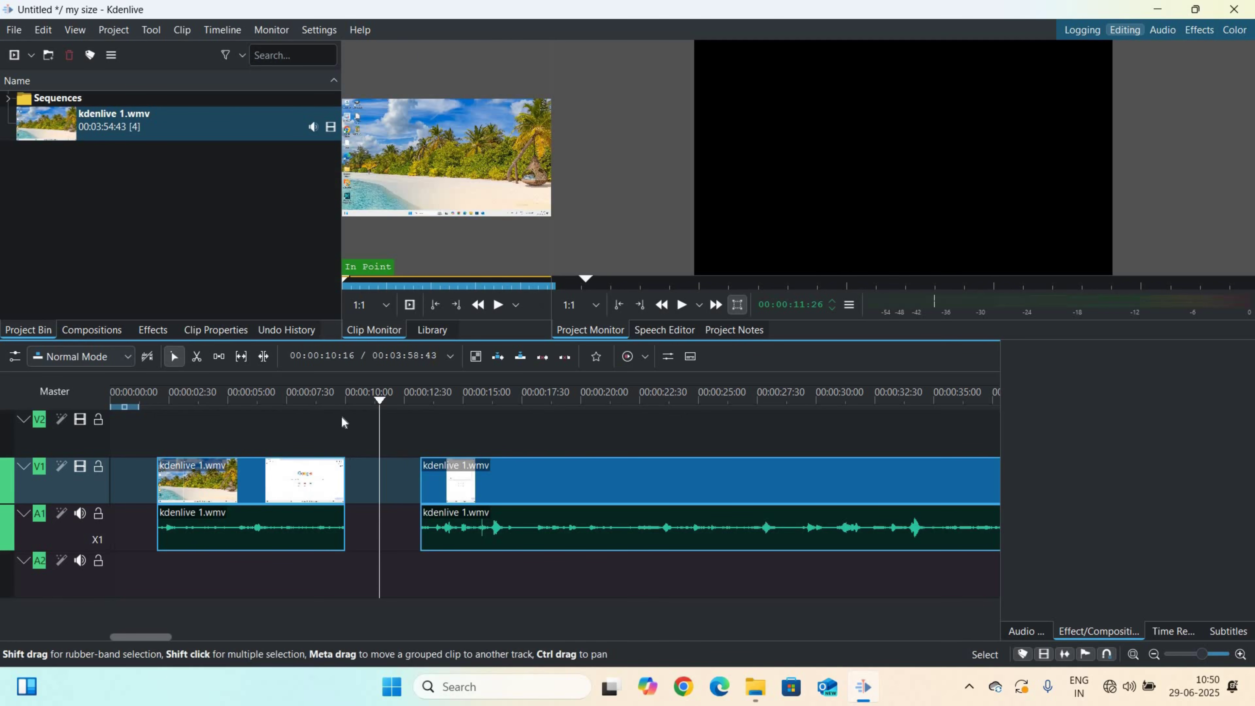
# - Place the playhead at 00:00:10:03, undo the removal of the short segment and play the timeline
pyautogui.click(348, 403)
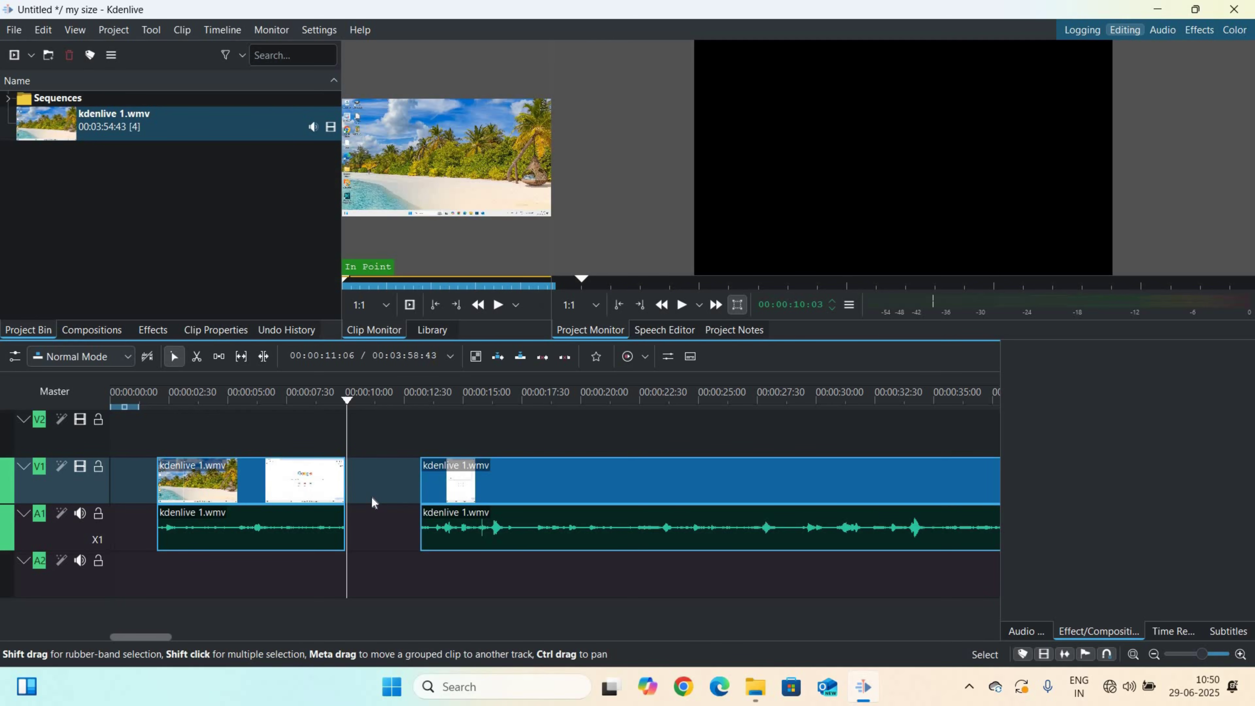
pyautogui.press('b')
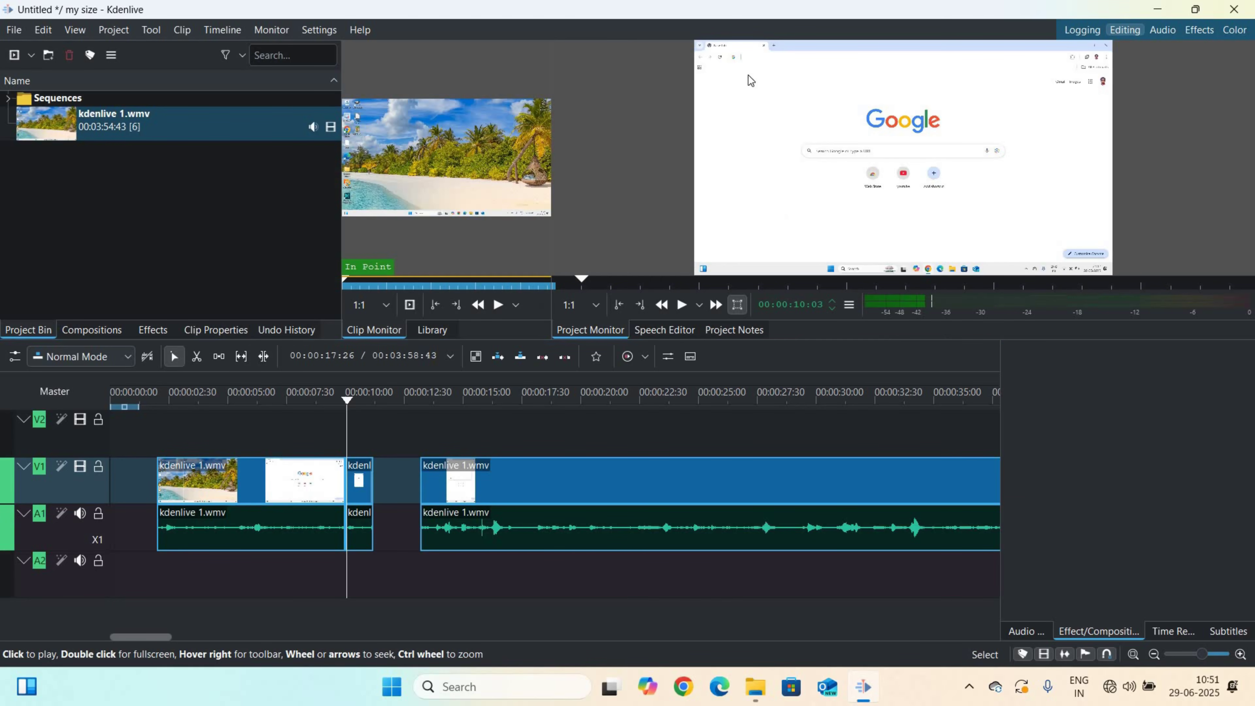
pyautogui.click(797, 136)
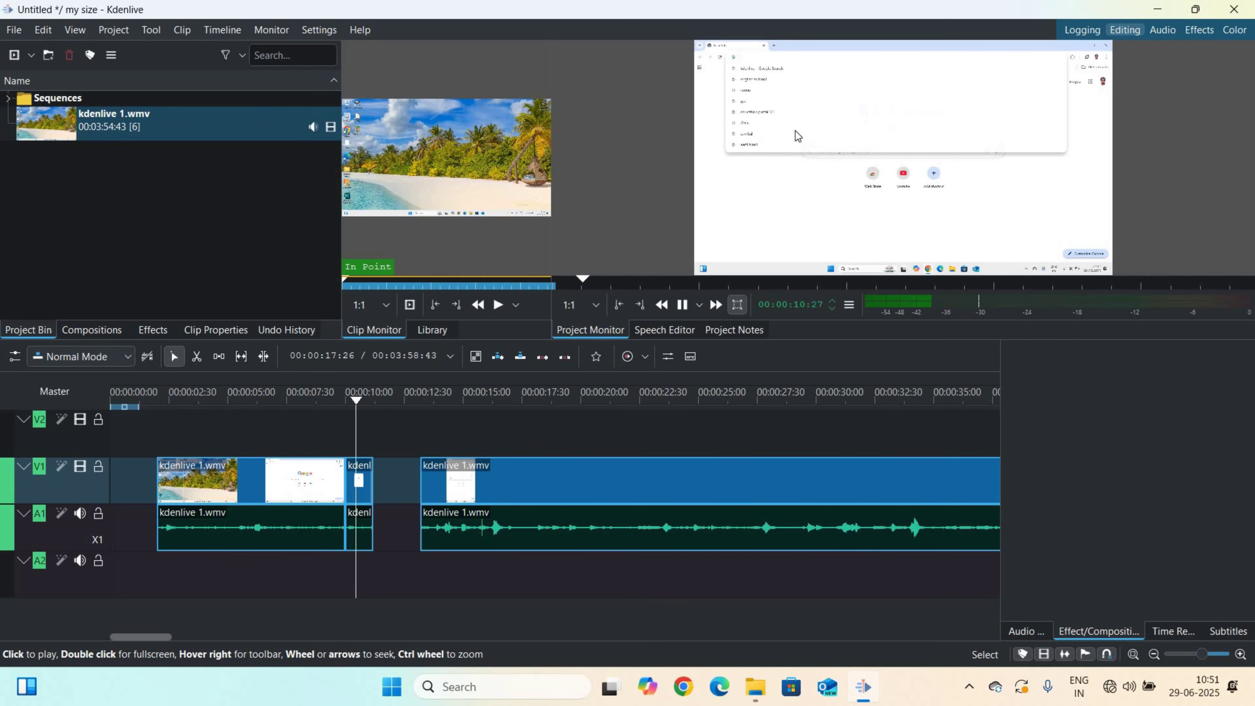
# - Pause playback and compare the preview over the empty gap on V1 with the preview over the first segment
pyautogui.click(682, 305)
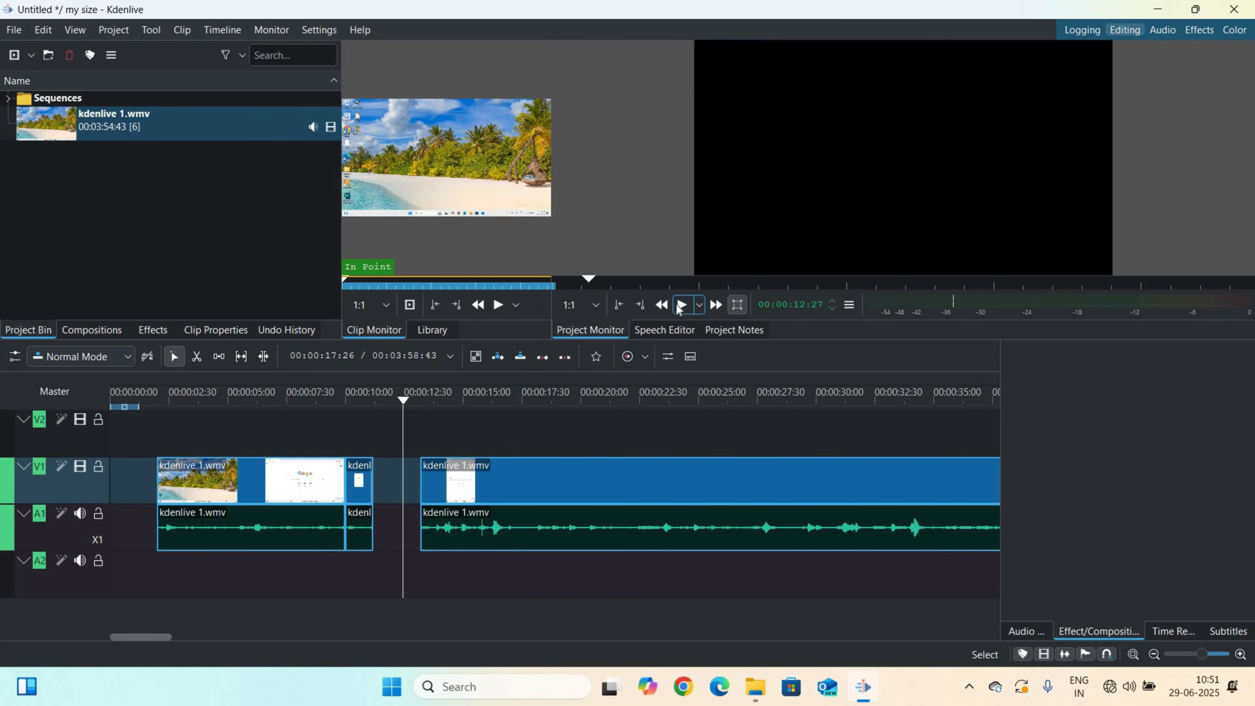
pyautogui.click(173, 402)
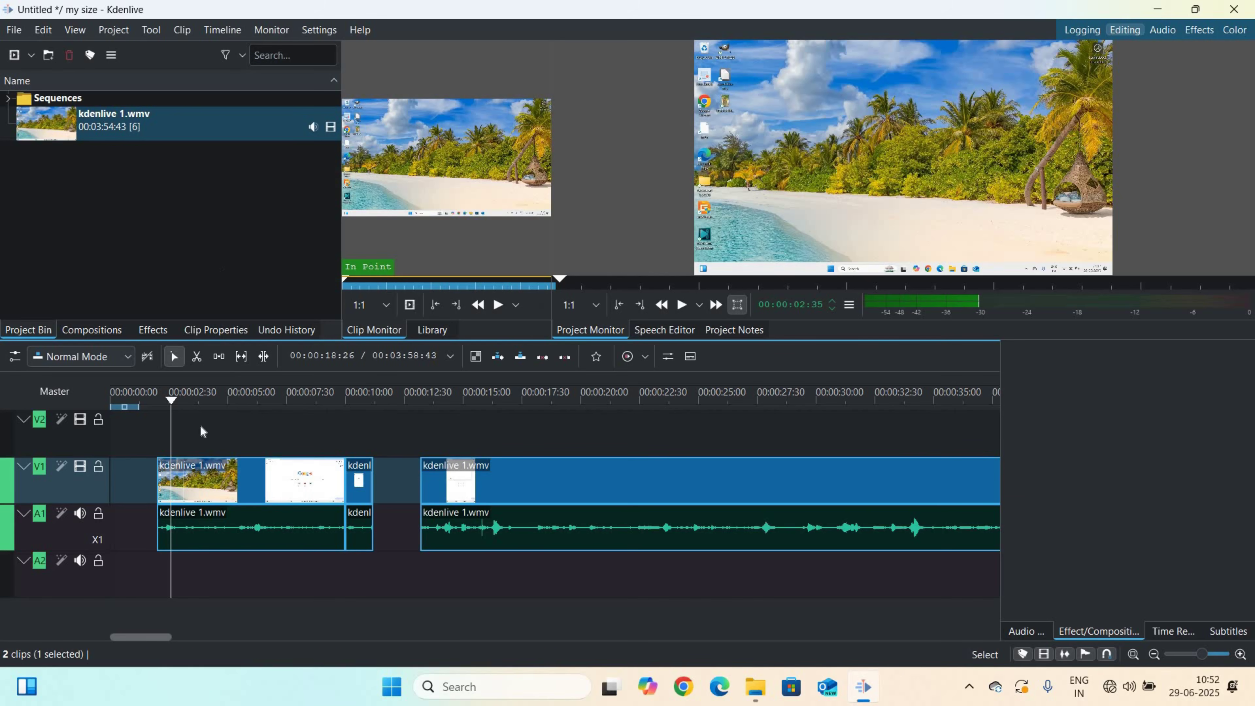
pyautogui.click(391, 471)
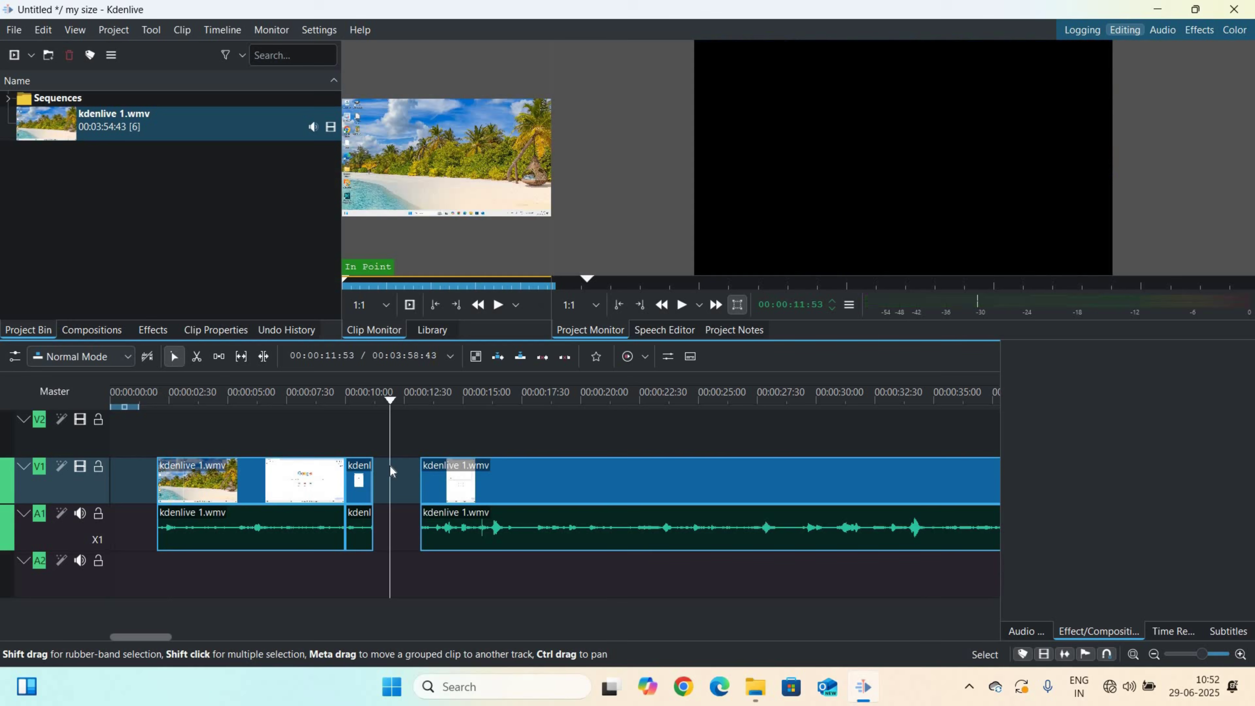
pyautogui.click(175, 401)
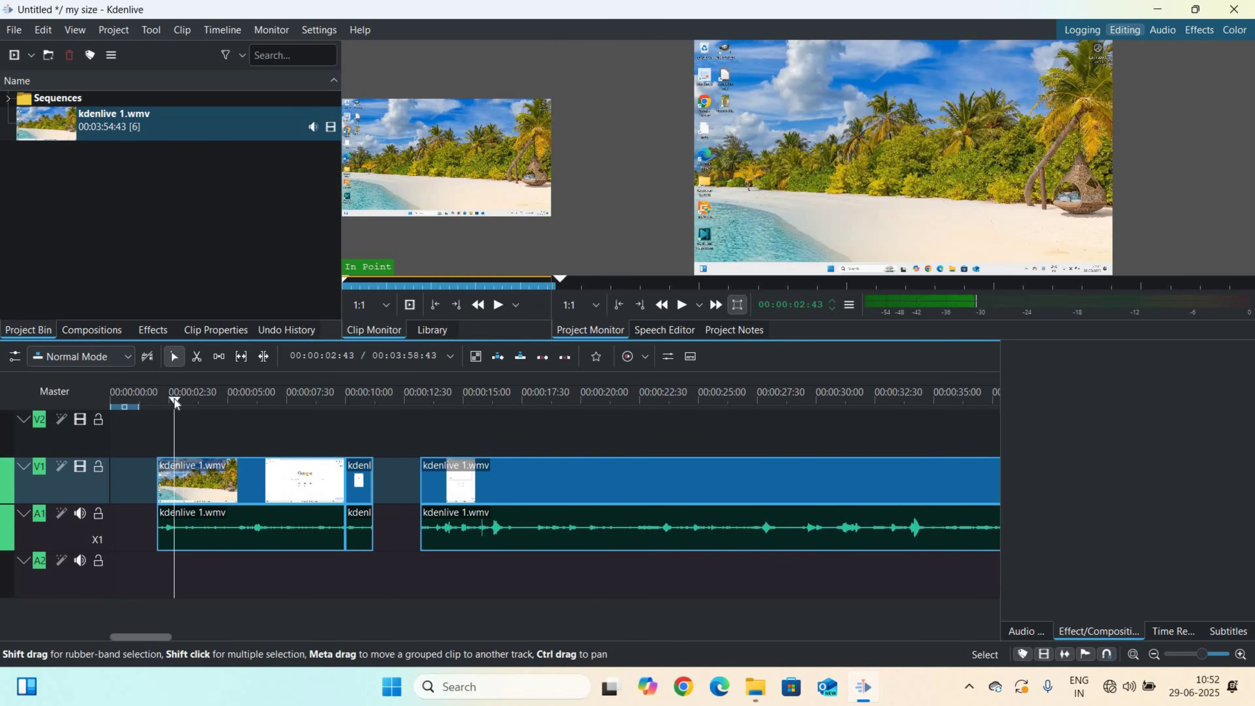
# - Search the effects for "tra" and apply the Transform effect to the first segment on V1
pyautogui.click(213, 473)
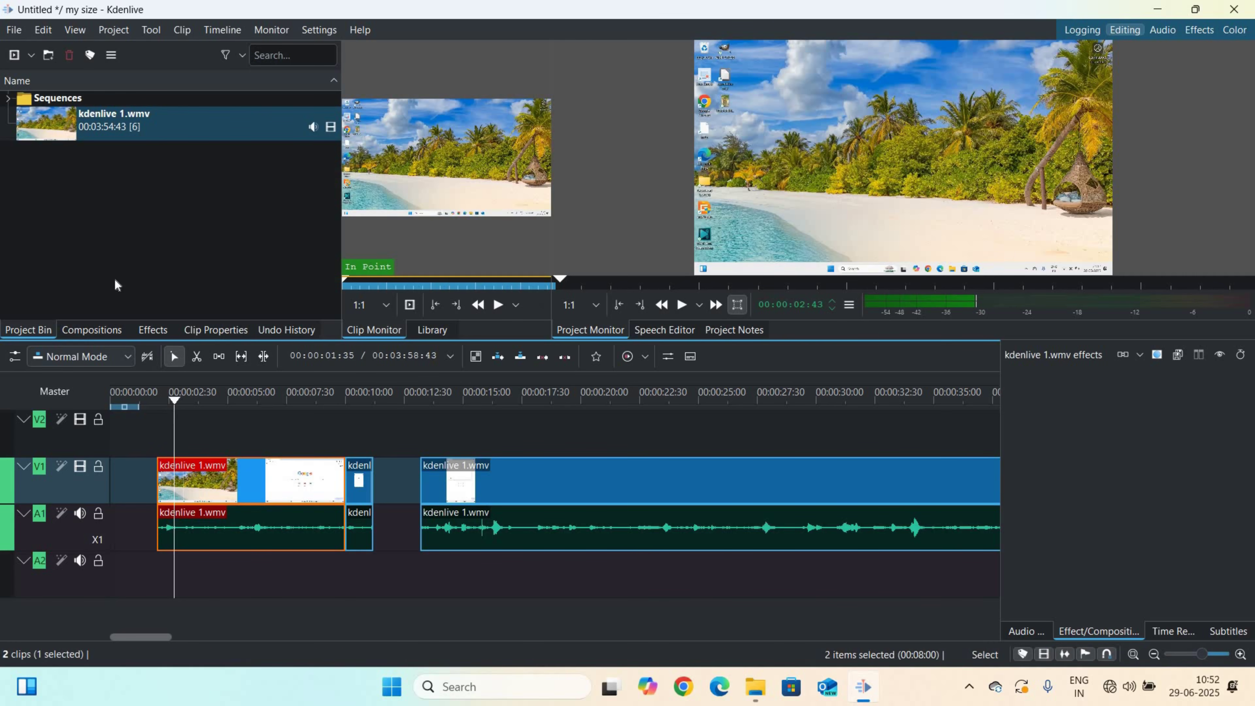
pyautogui.click(154, 330)
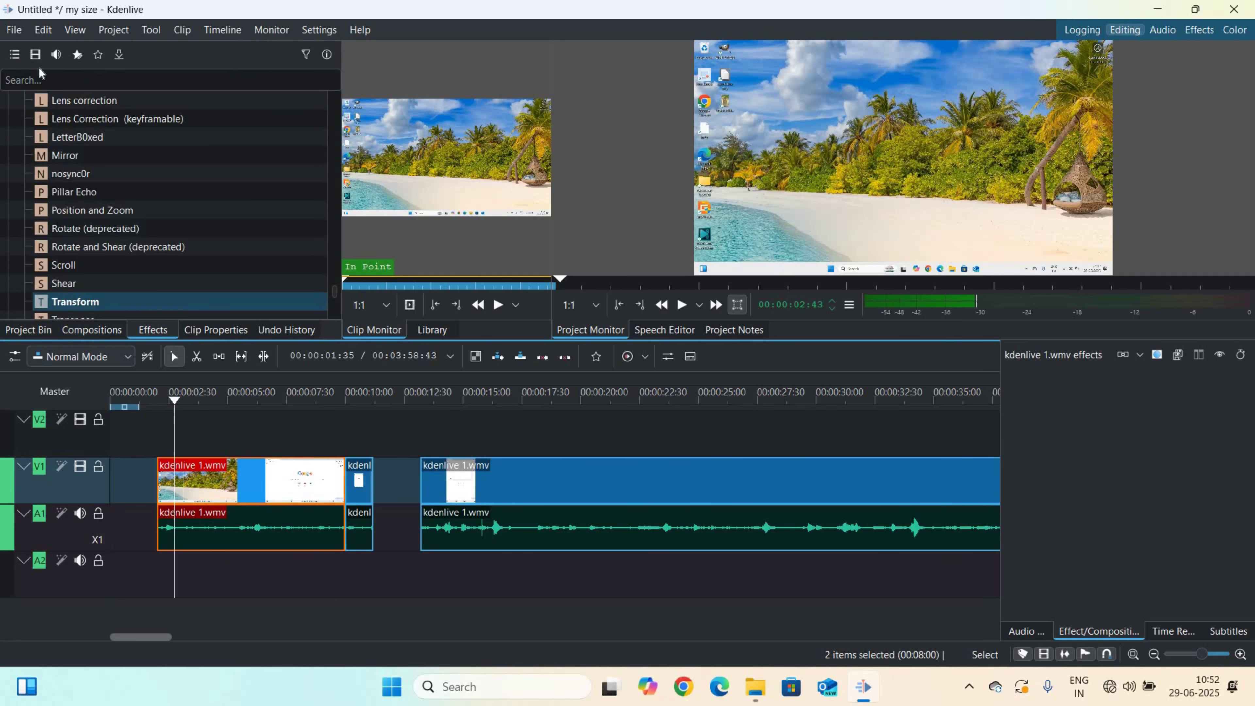
pyautogui.click(55, 78)
pyautogui.click(57, 80)
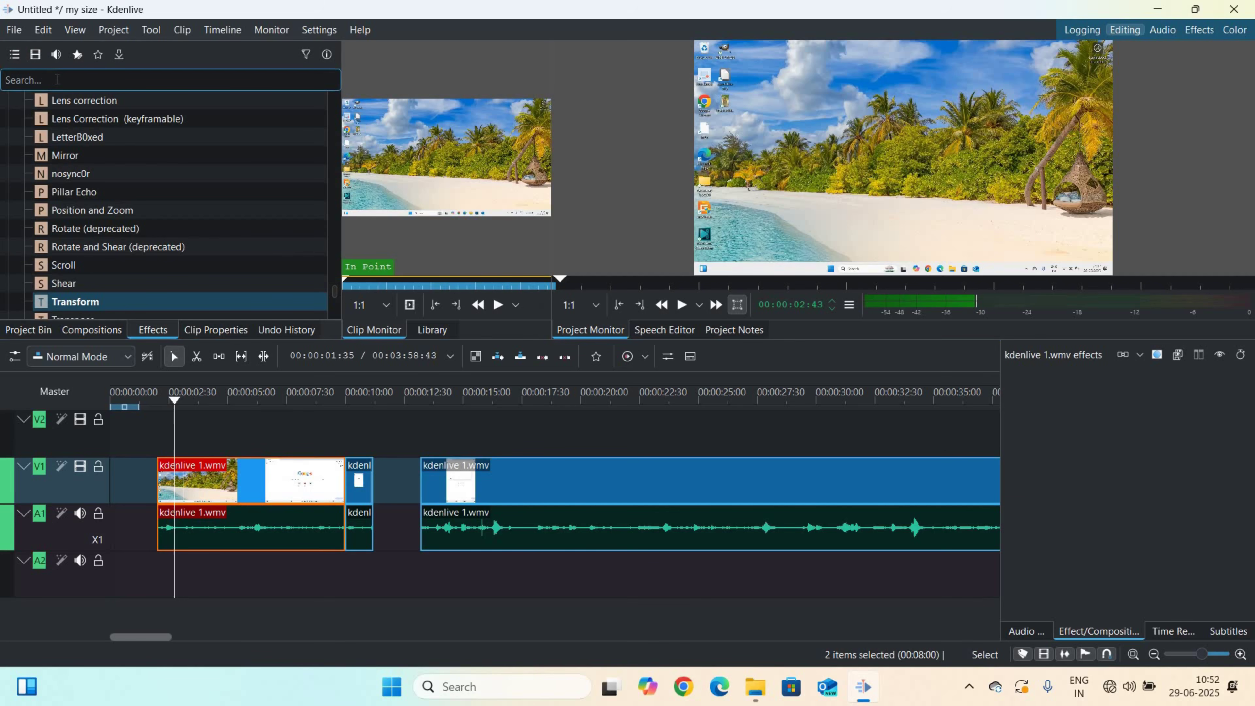
pyautogui.write('tra')
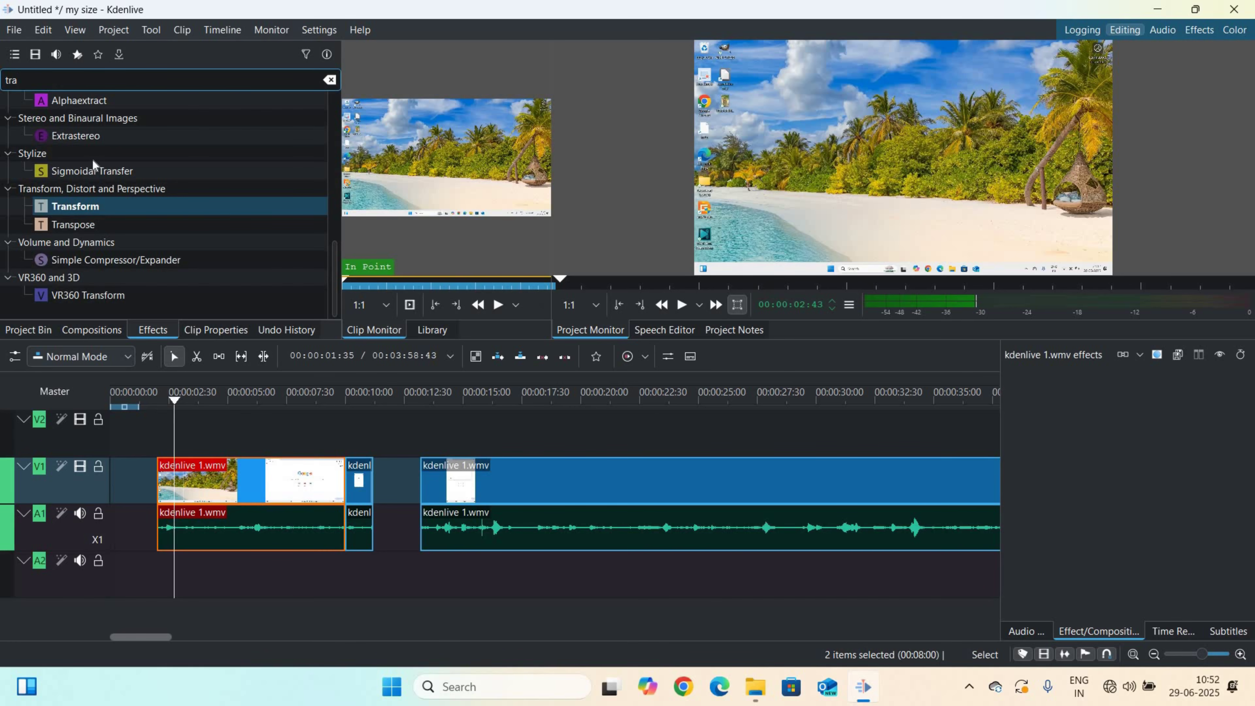
pyautogui.click(95, 205)
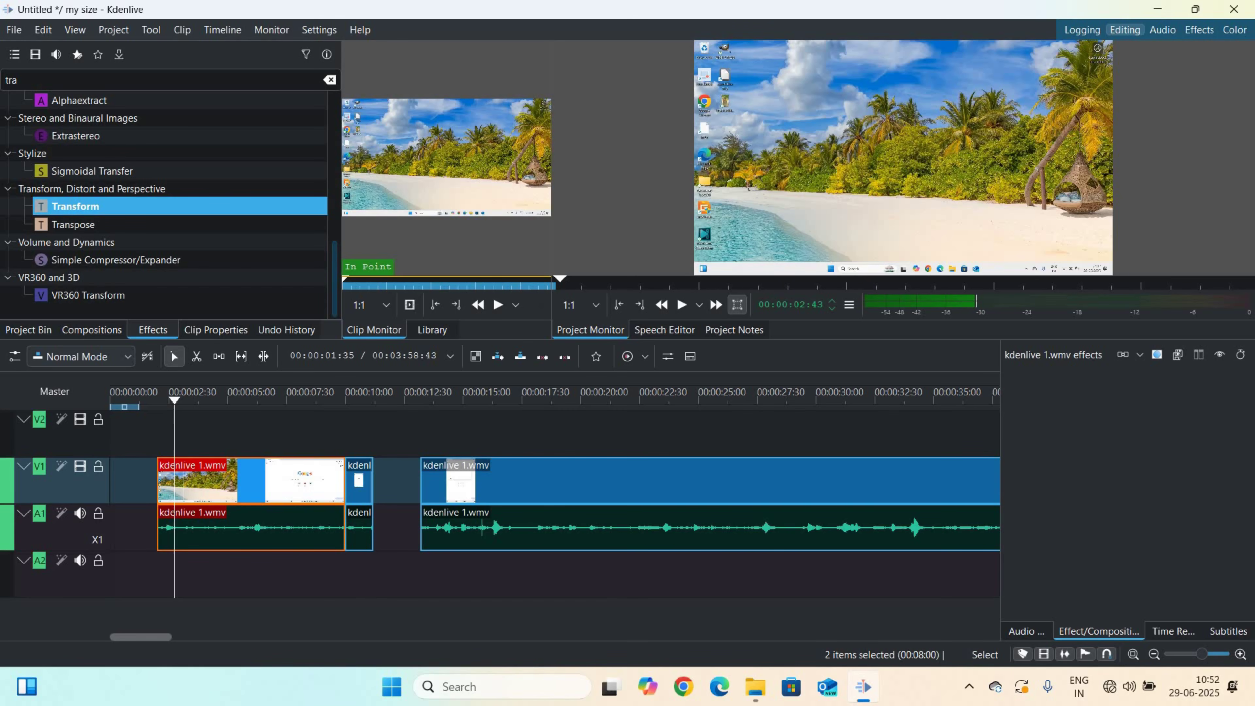
pyautogui.moveTo(96, 206); pyautogui.dragTo(213, 490)
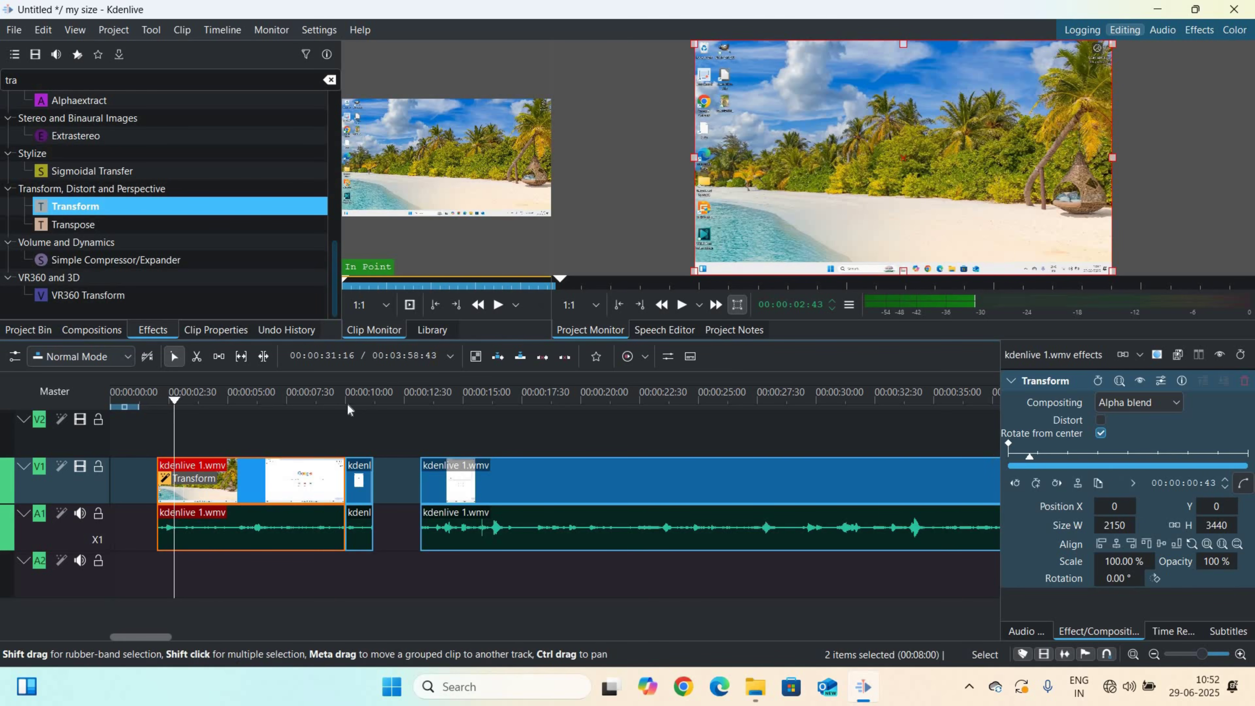
# - Disable and re-enable the Transform effect on the first segment twice
pyautogui.click(192, 485)
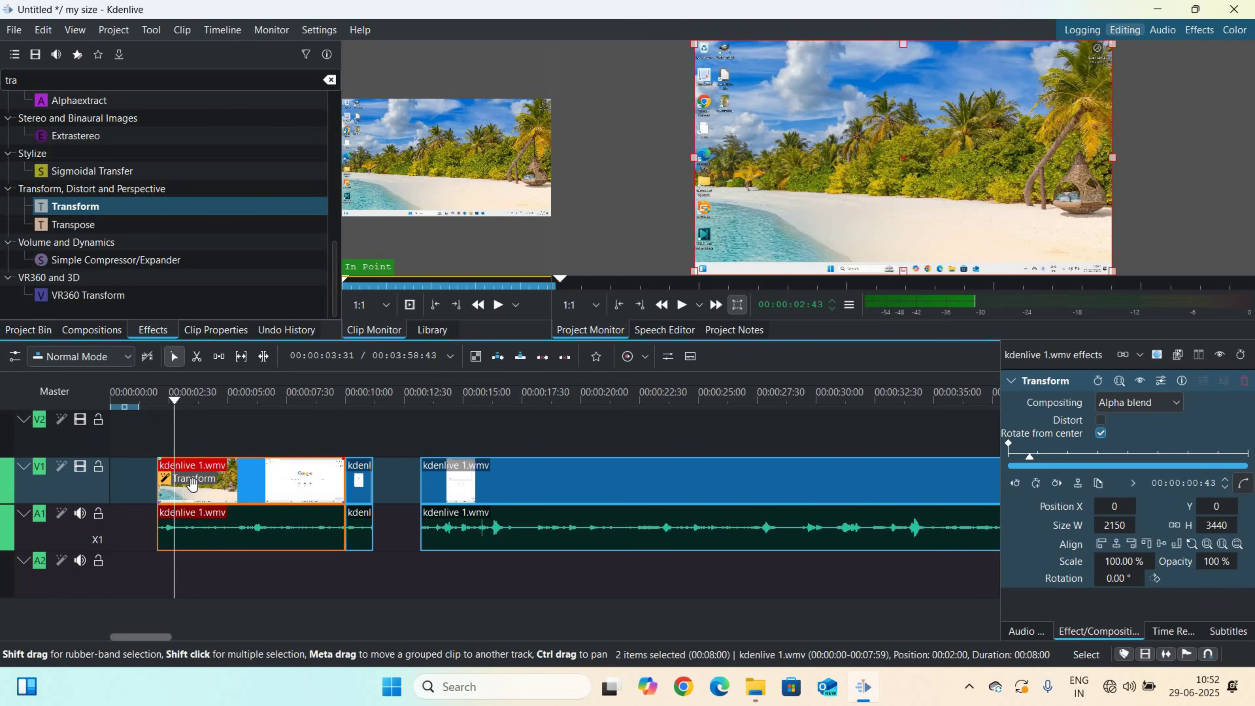
pyautogui.click(165, 480)
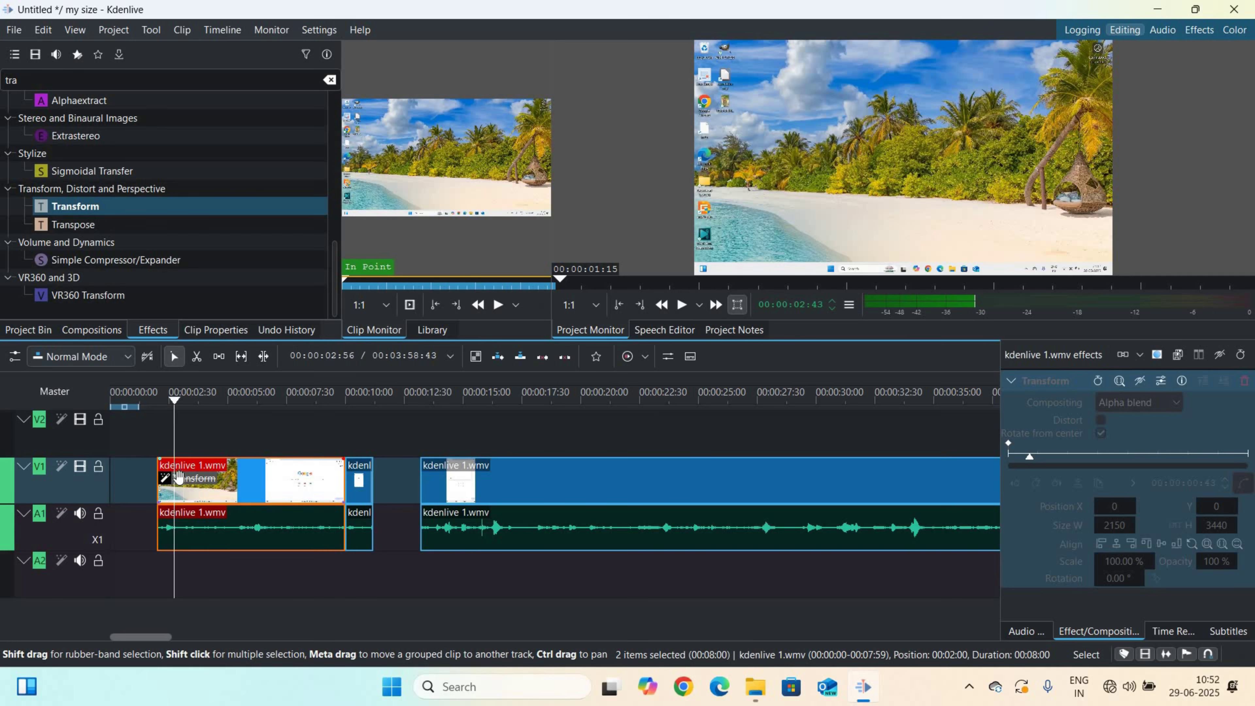
pyautogui.click(166, 482)
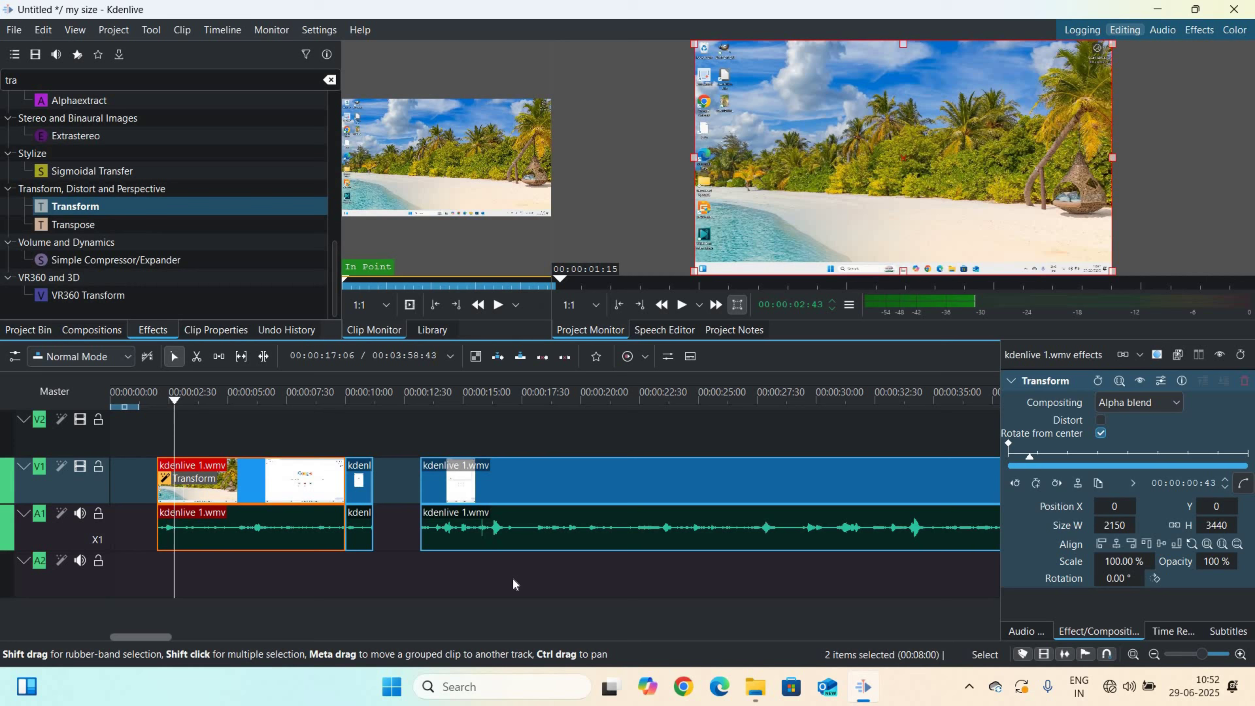
pyautogui.click(167, 486)
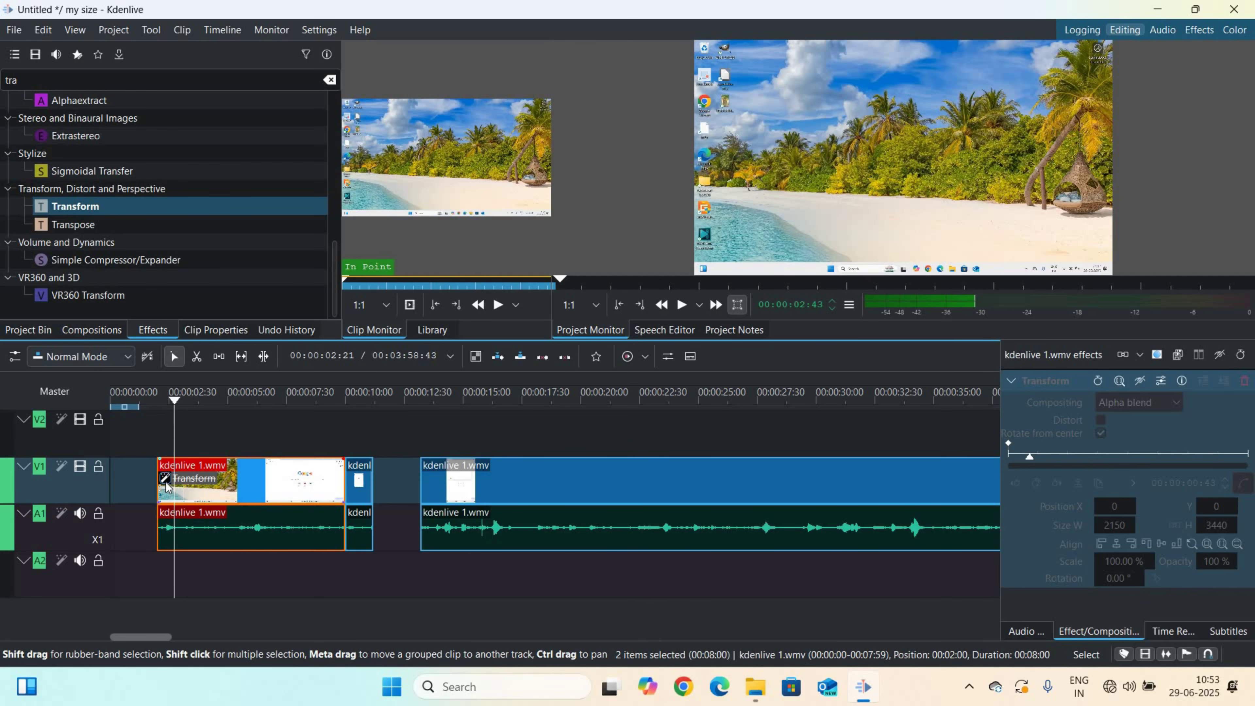
pyautogui.click(167, 486)
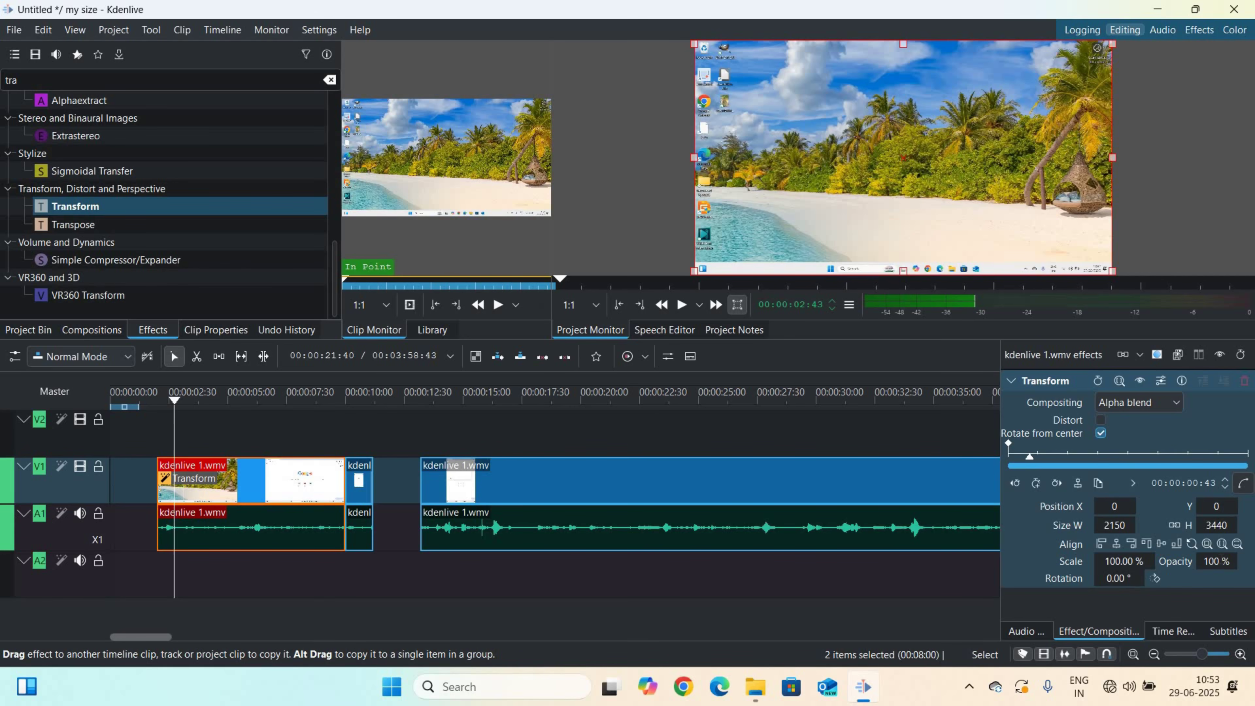
# - At effect position 00:00:00:24, scale the first segment's frame to about 86% and place it at about X 128, Y 229
pyautogui.moveTo(1220, 561); pyautogui.dragTo(1204, 561)
pyautogui.write('50')
pyautogui.moveTo(1009, 448)
pyautogui.mouseDown()
pyautogui.moveTo(1077, 449)
pyautogui.moveTo(1020, 449)
pyautogui.mouseUp()
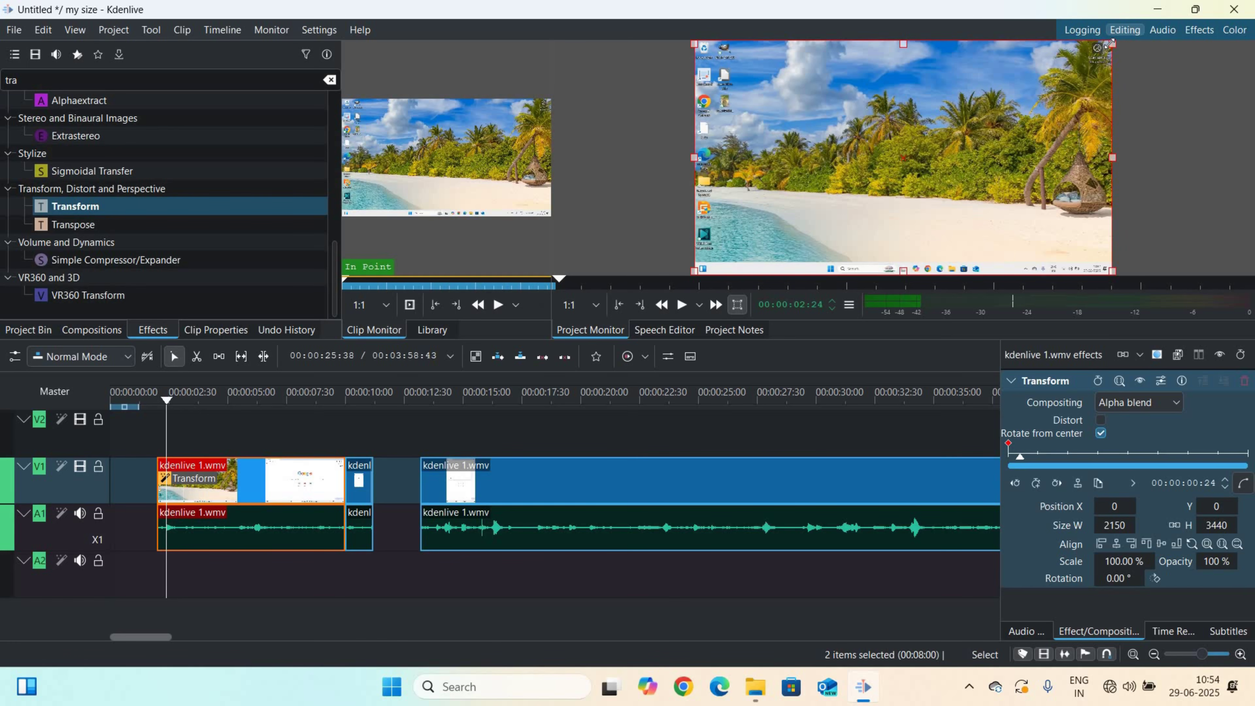
pyautogui.moveTo(1111, 43); pyautogui.dragTo(917, 106)
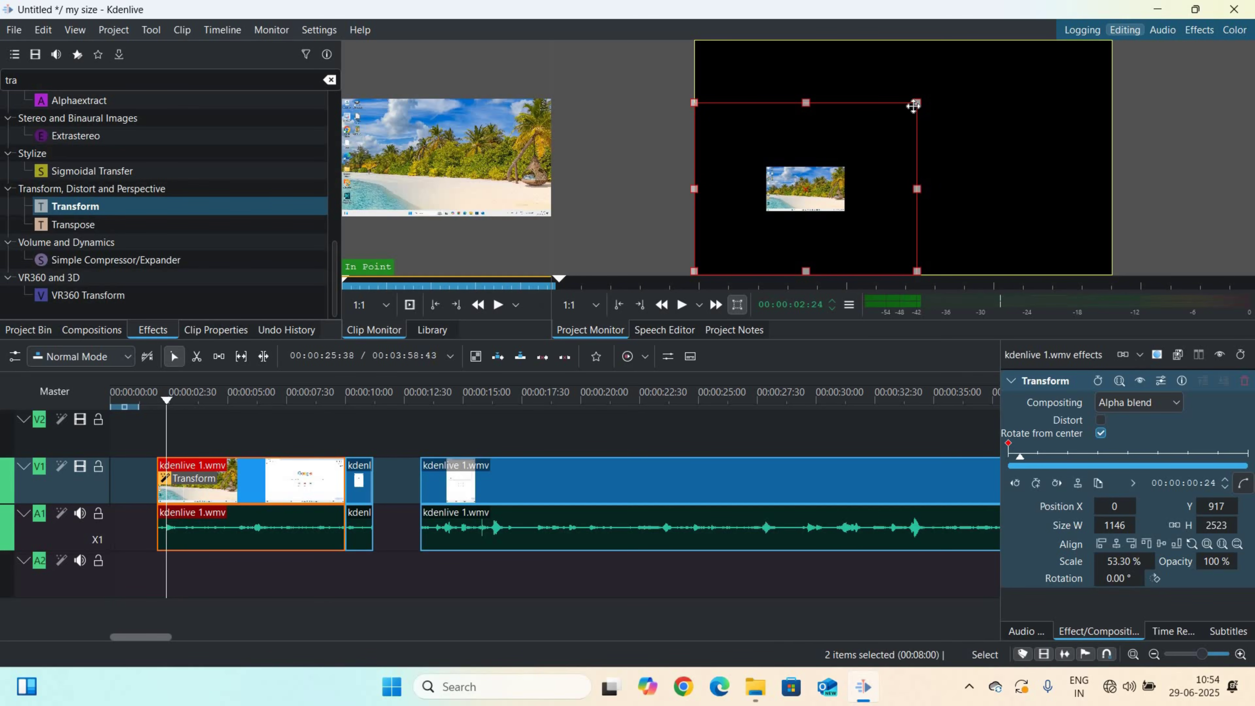
pyautogui.moveTo(918, 103); pyautogui.dragTo(1054, 77)
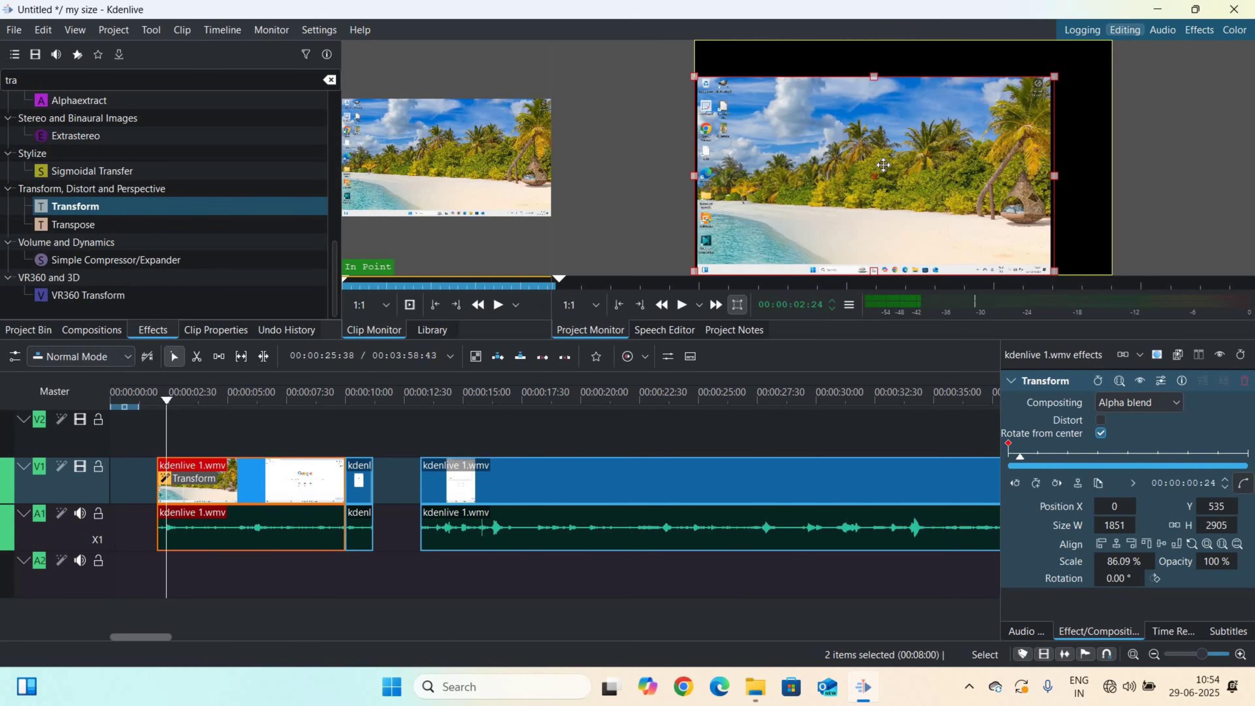
pyautogui.moveTo(884, 165); pyautogui.dragTo(906, 142)
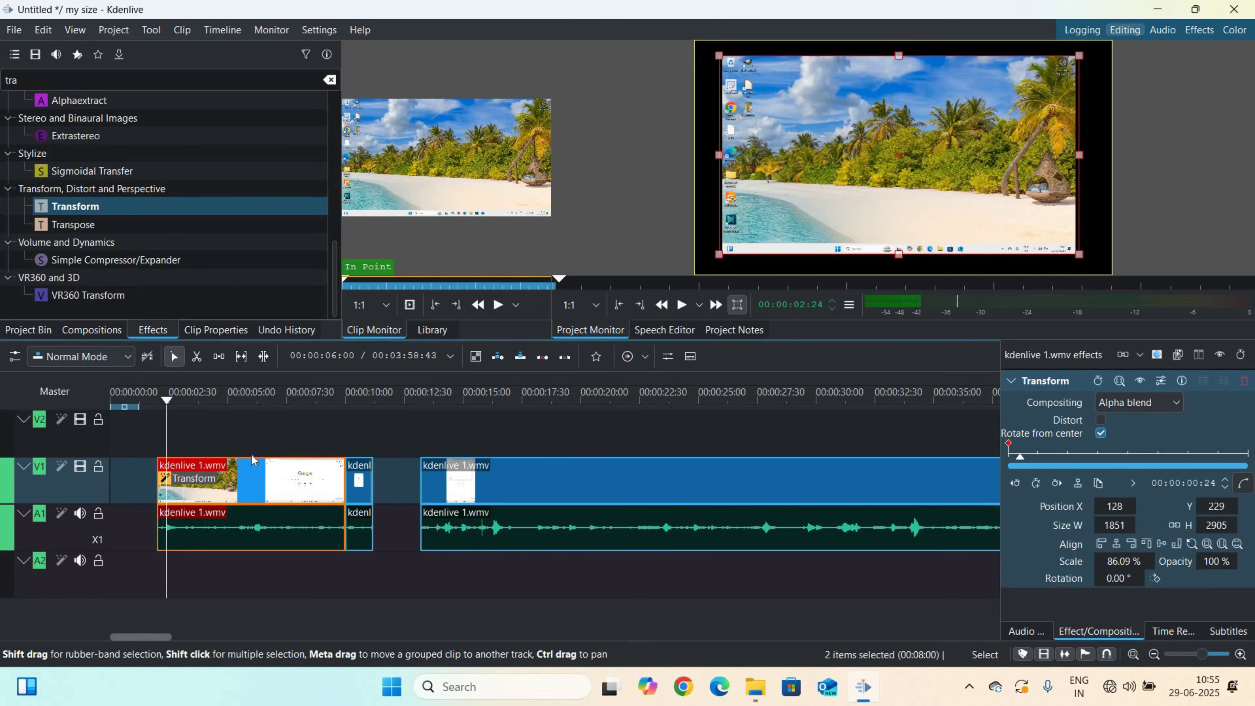
# - Delete the effects from the first segment on V1
pyautogui.click(558, 570)
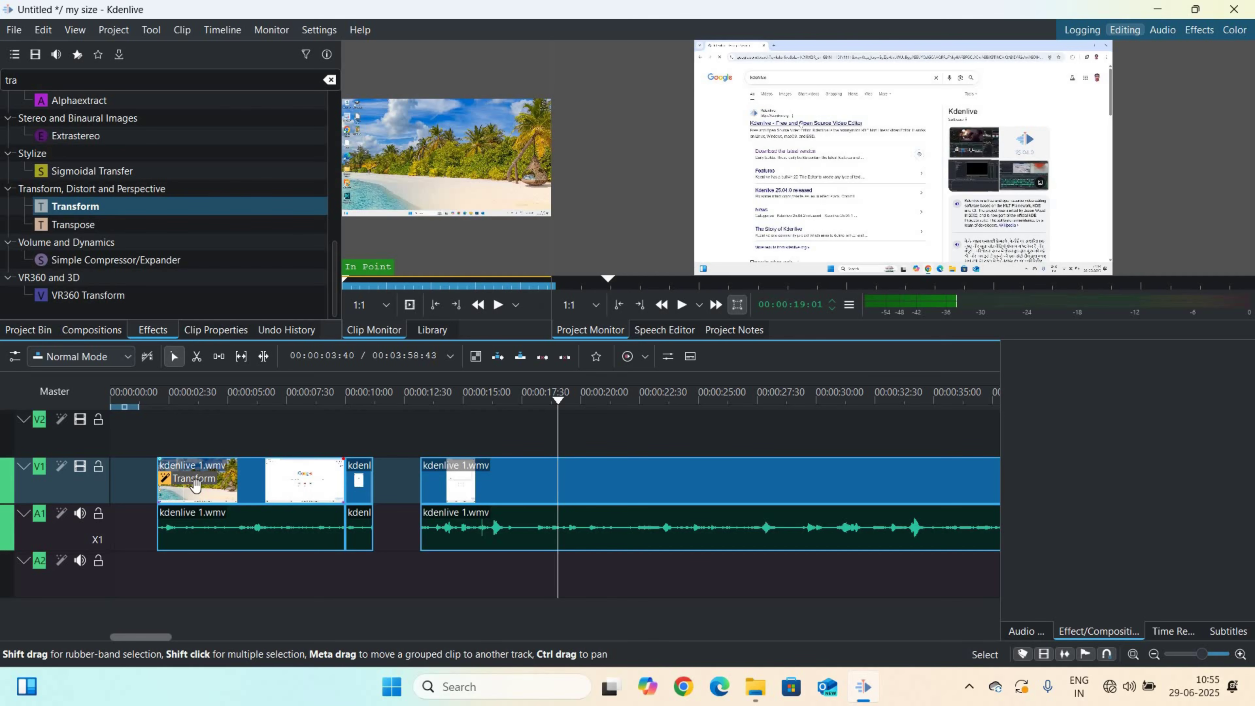
pyautogui.rightClick(196, 486)
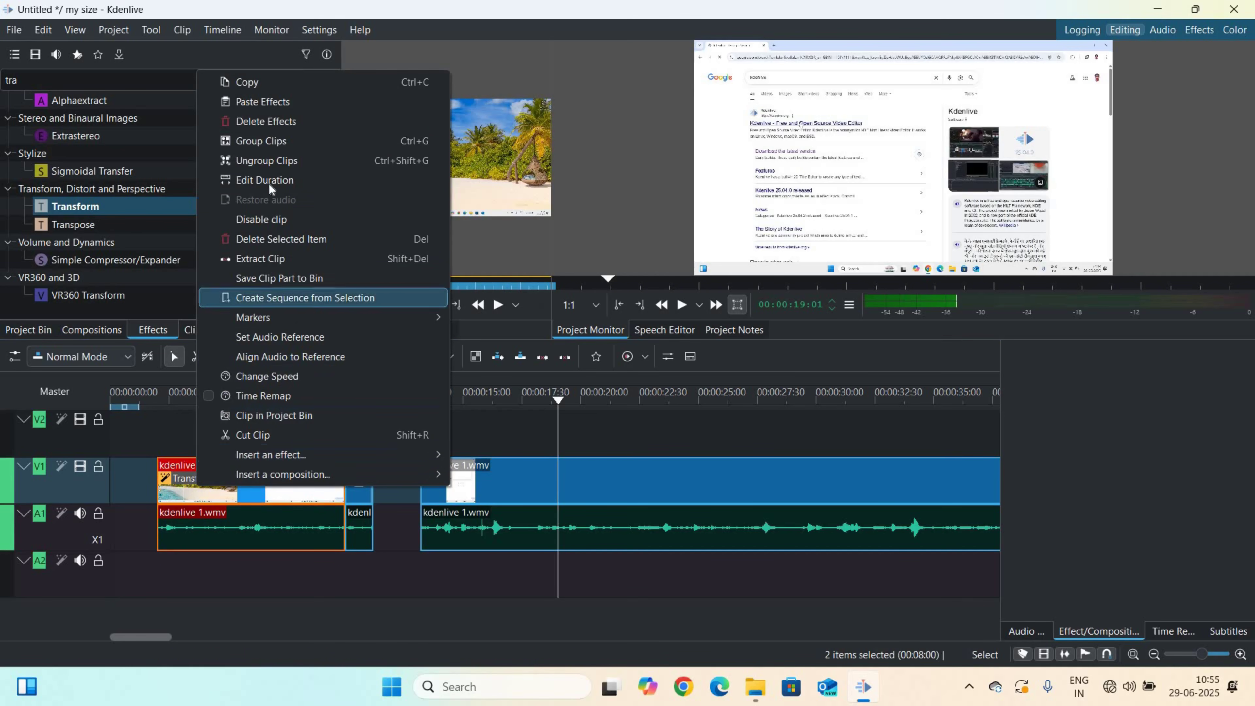
pyautogui.click(269, 121)
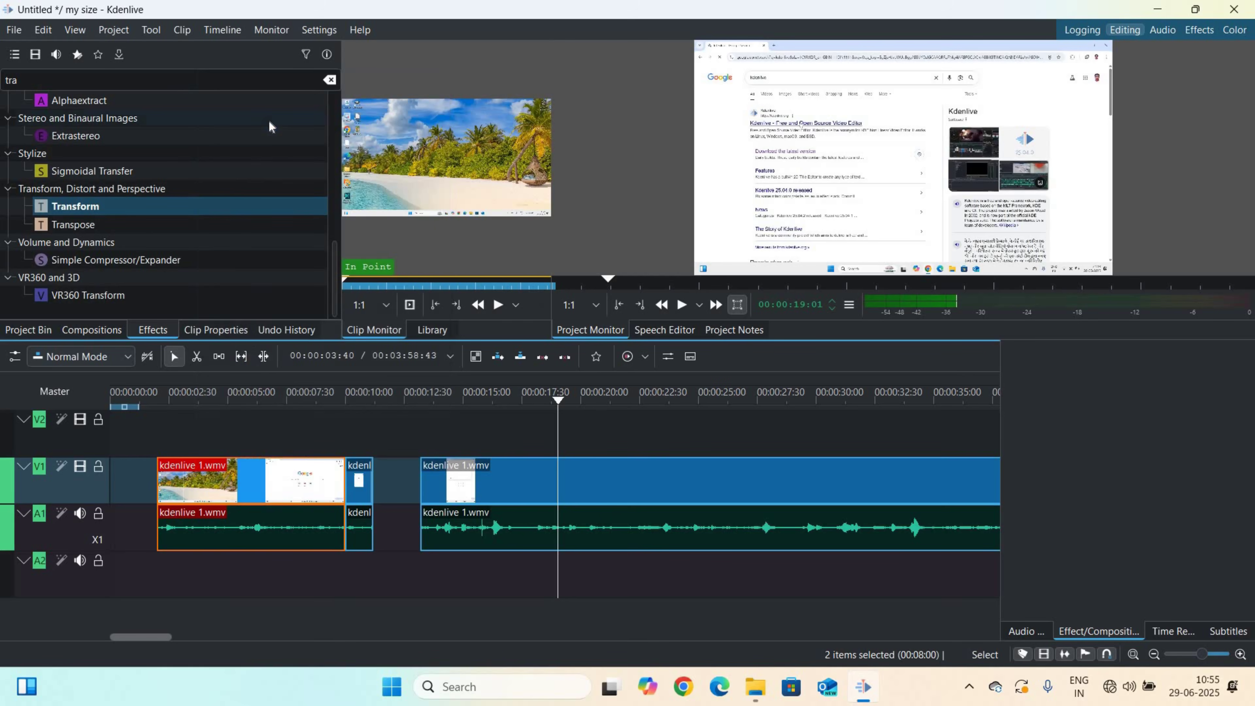
# - Move the first segment to the very start of the timeline and place the playhead at 00:00:00:15
pyautogui.click(165, 393)
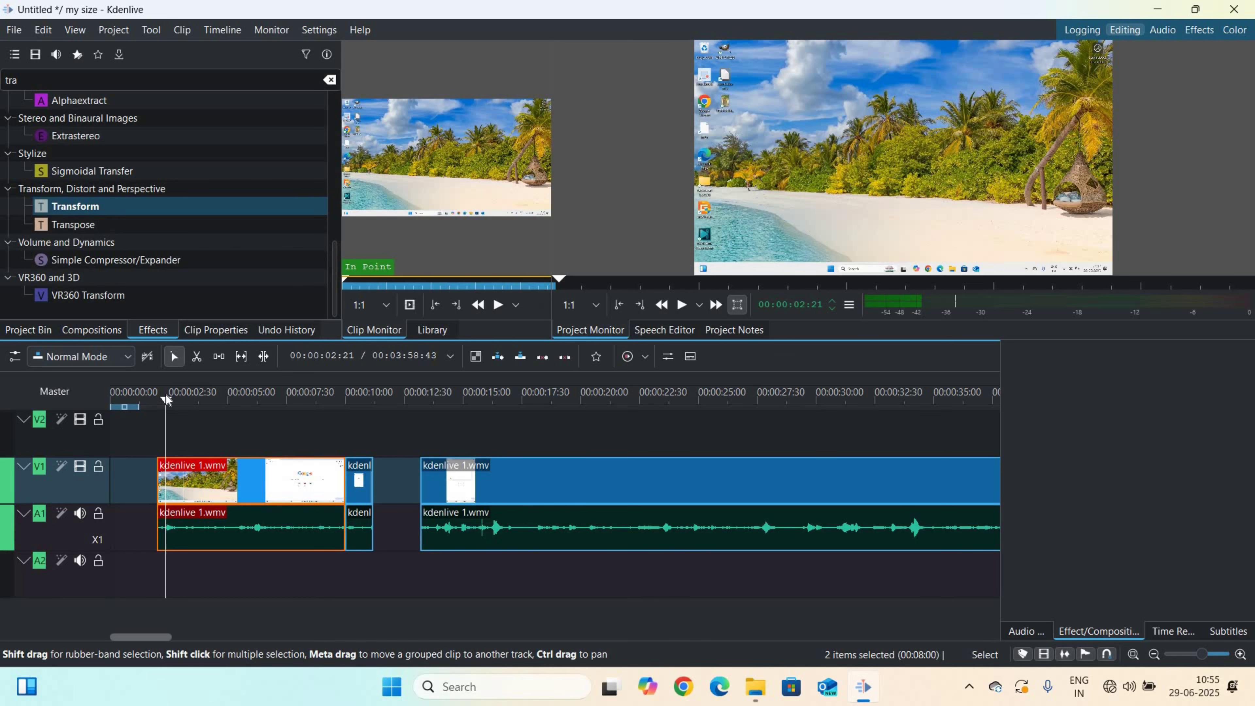
pyautogui.moveTo(280, 477); pyautogui.dragTo(232, 477)
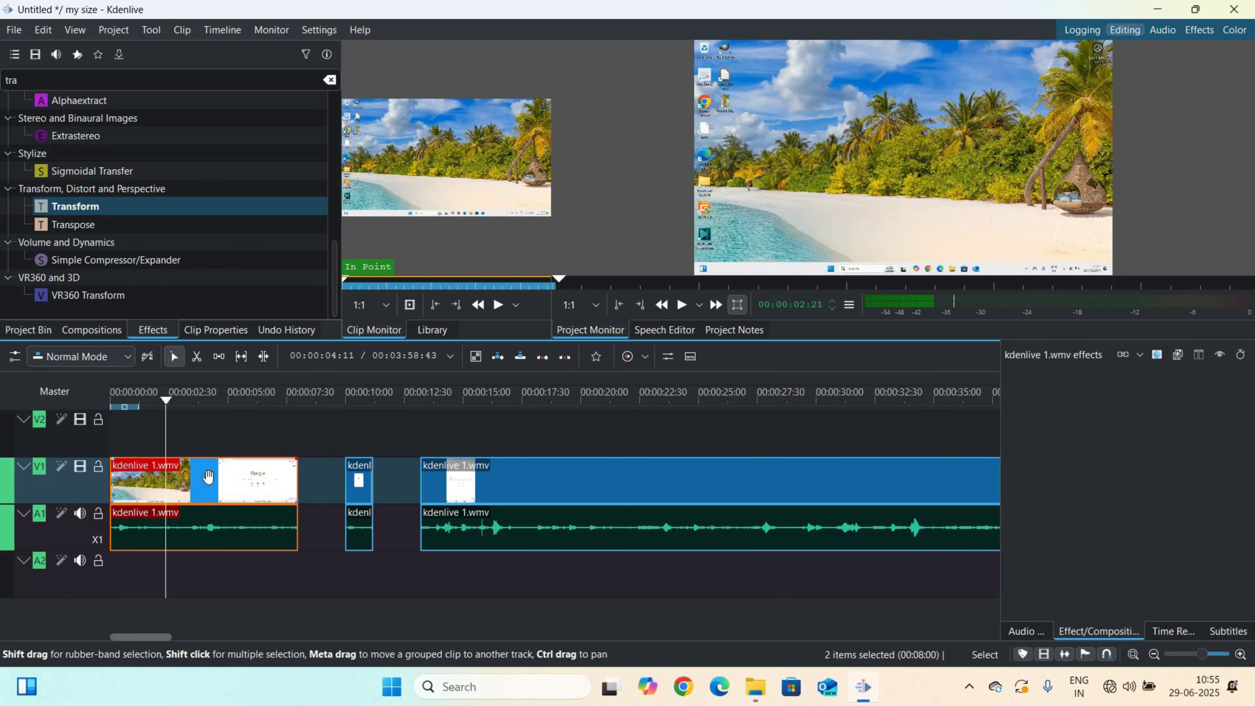
pyautogui.click(115, 396)
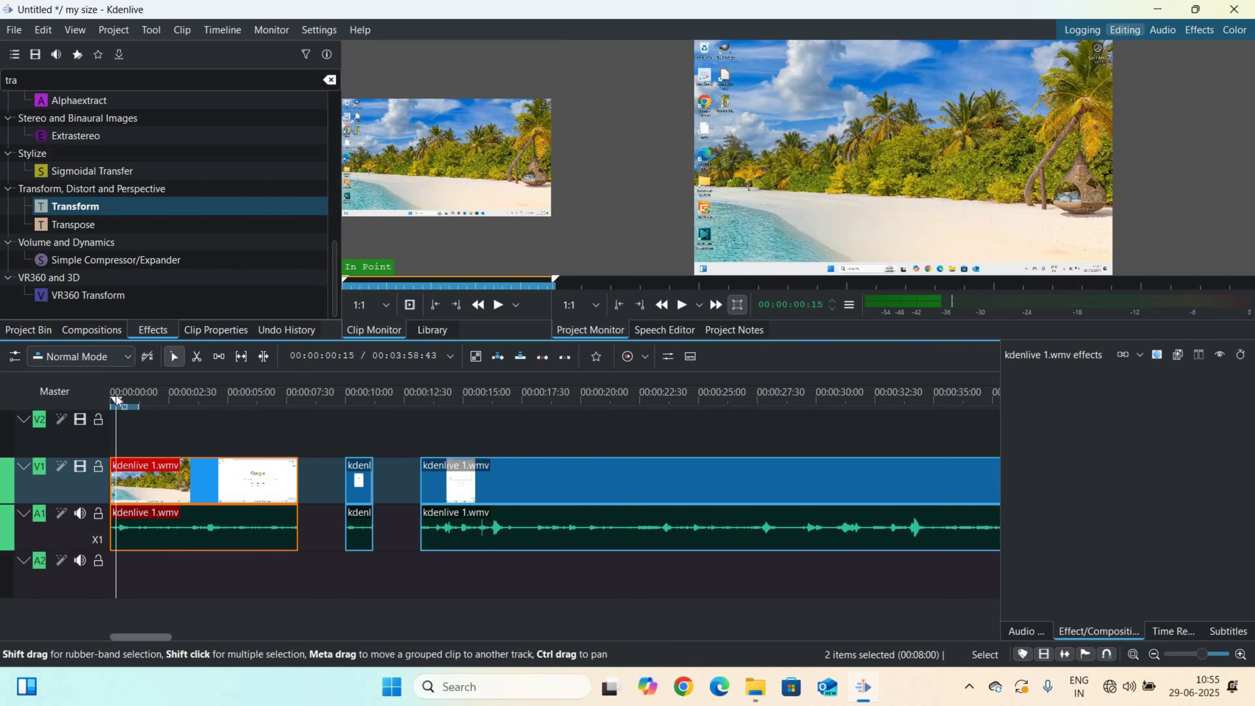
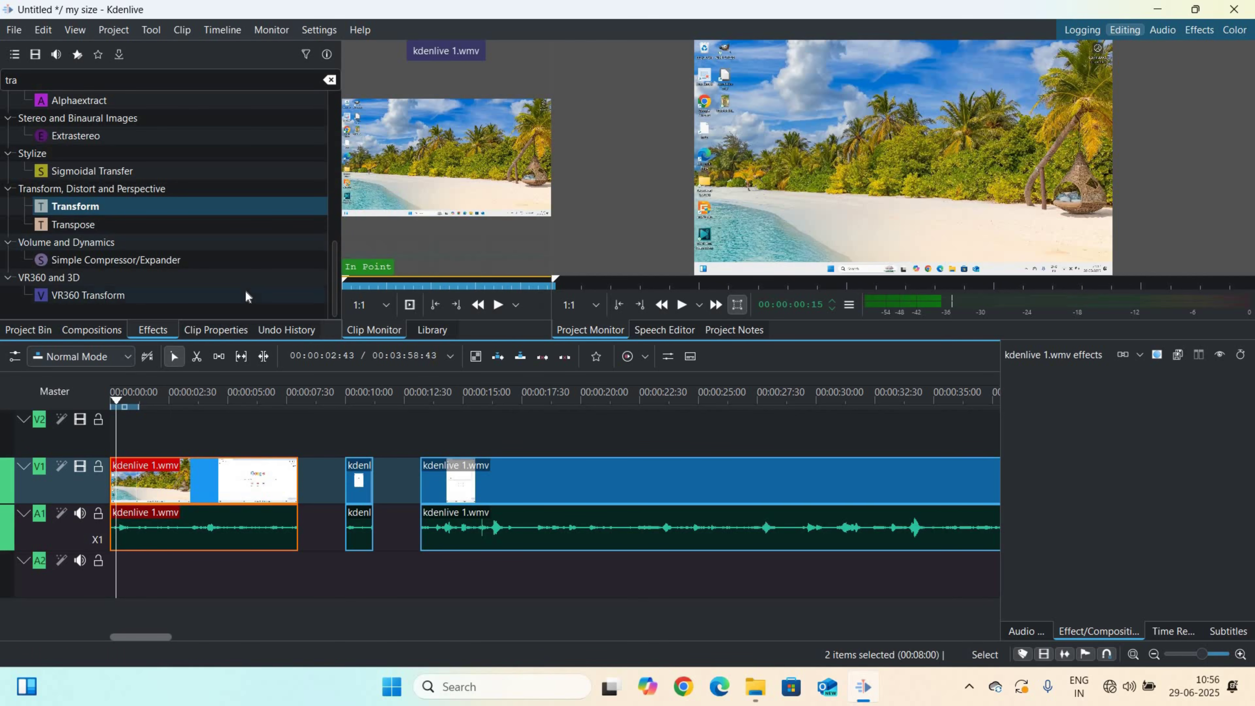
# - Search the effects for "crop" and apply Crop, Scale and Tilt to the first segment on V1
pyautogui.click(27, 330)
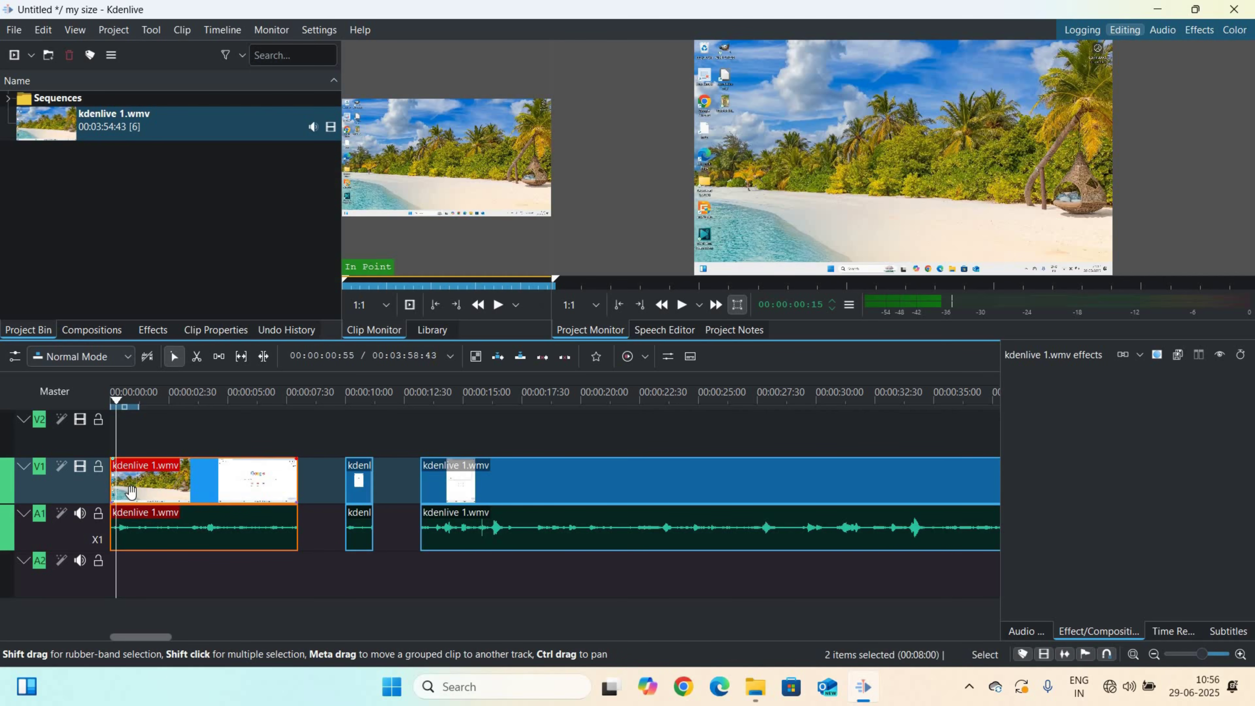
pyautogui.click(142, 332)
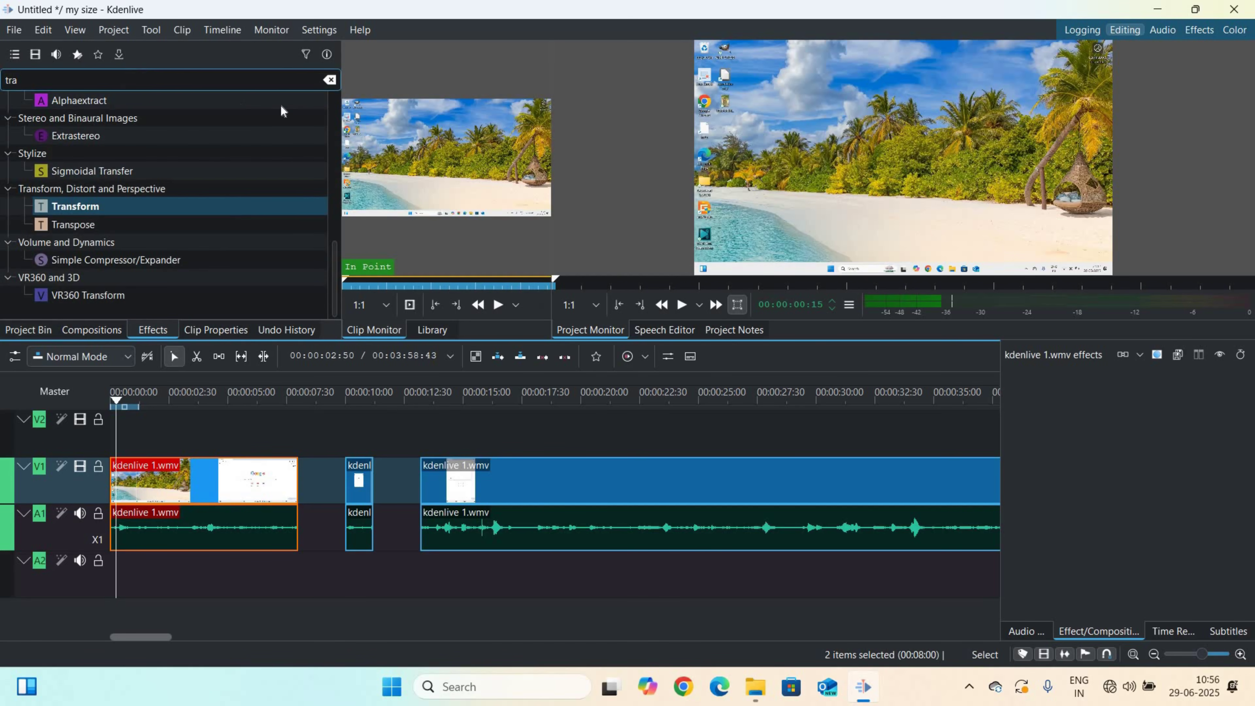
pyautogui.click(327, 81)
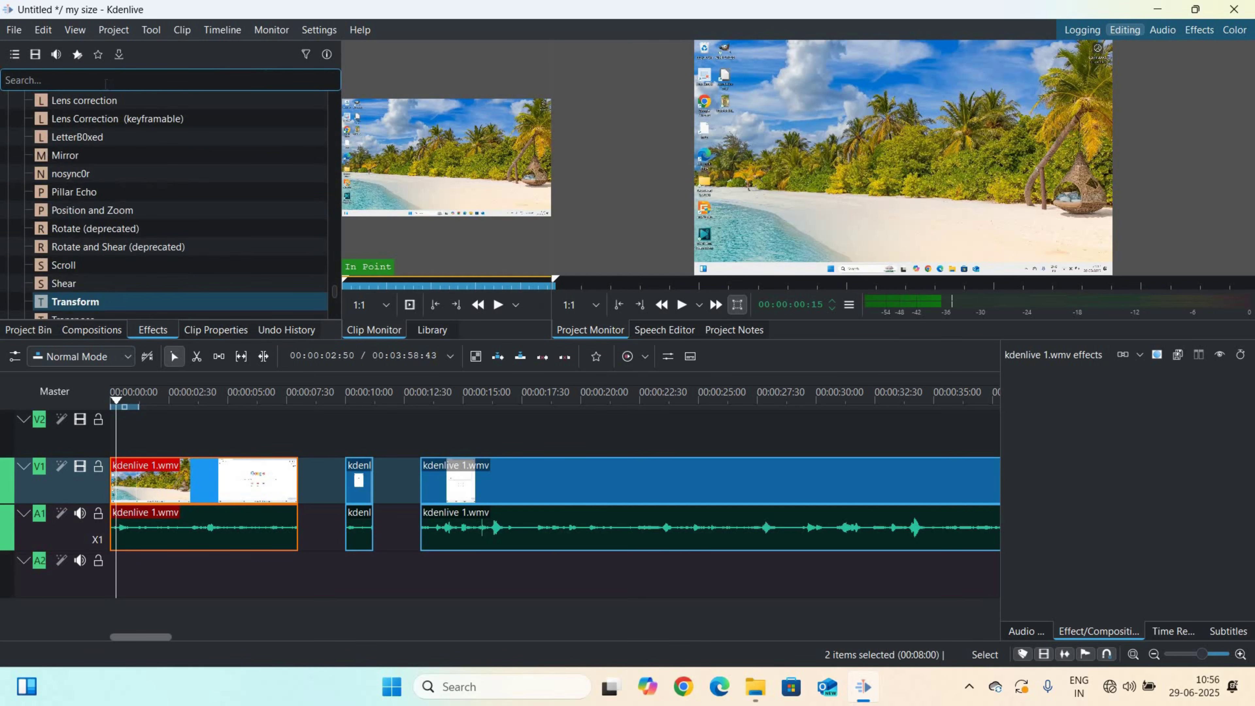
pyautogui.write('crop')
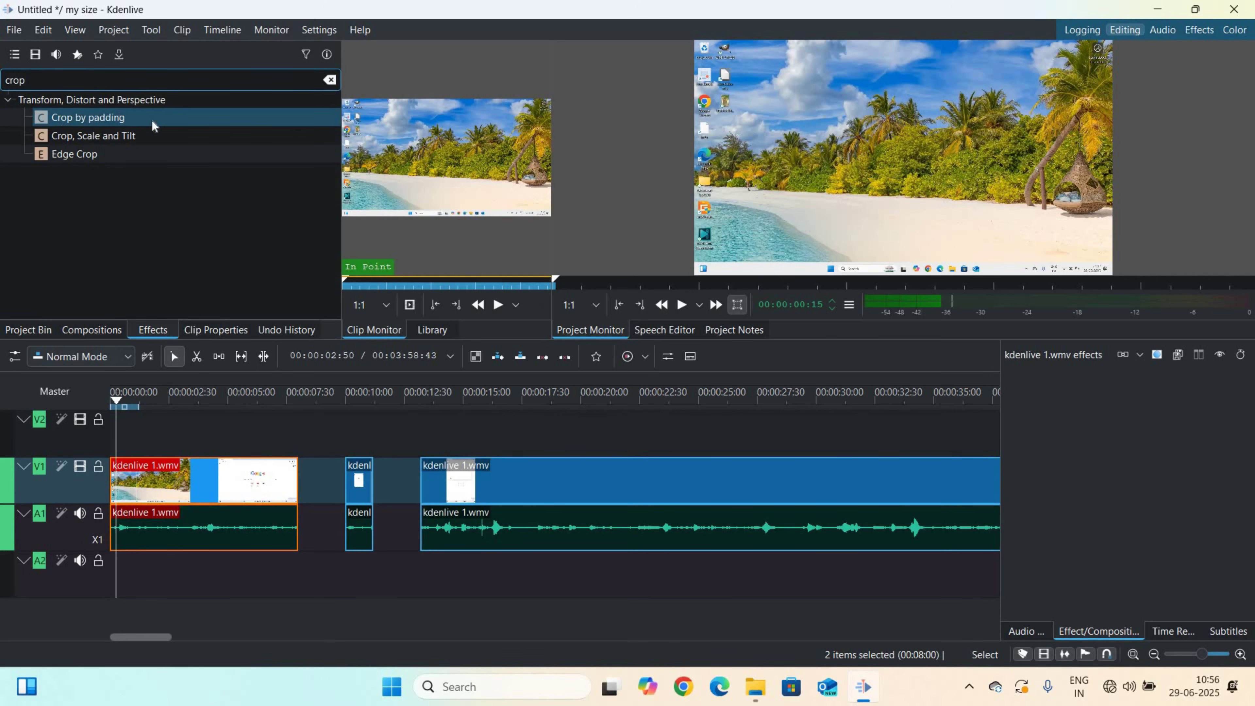
pyautogui.click(108, 140)
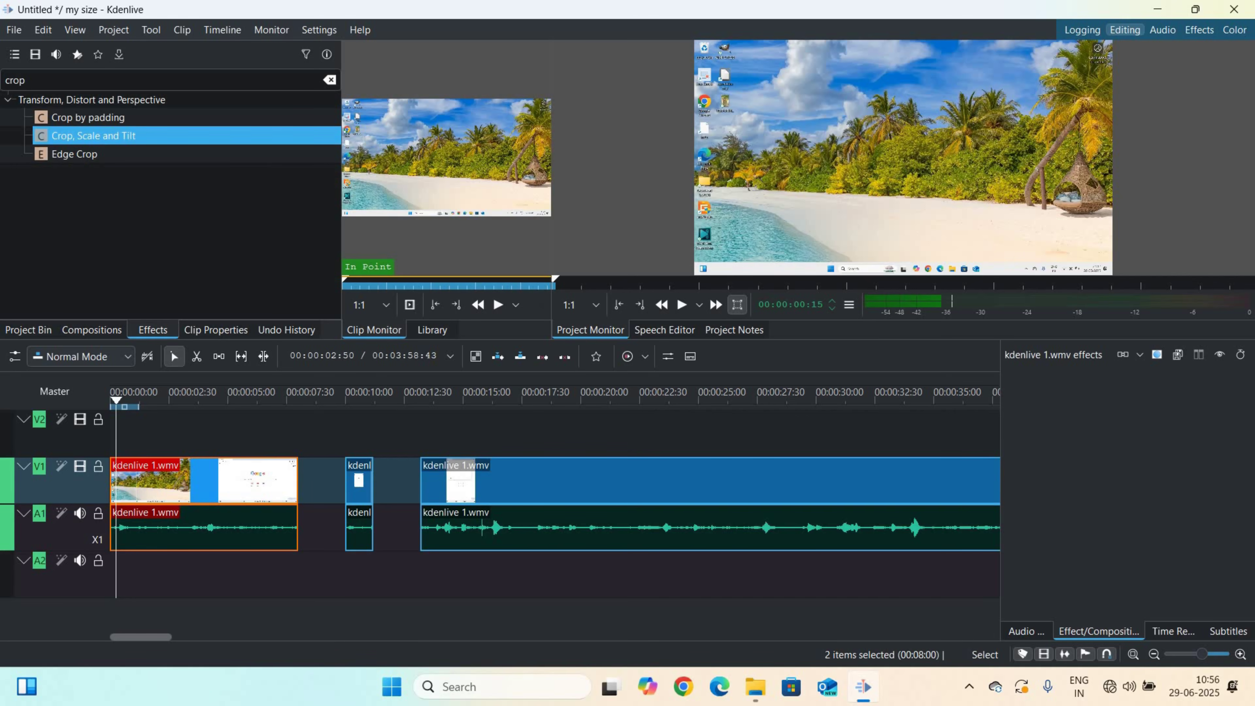
pyautogui.moveTo(94, 135); pyautogui.dragTo(187, 483)
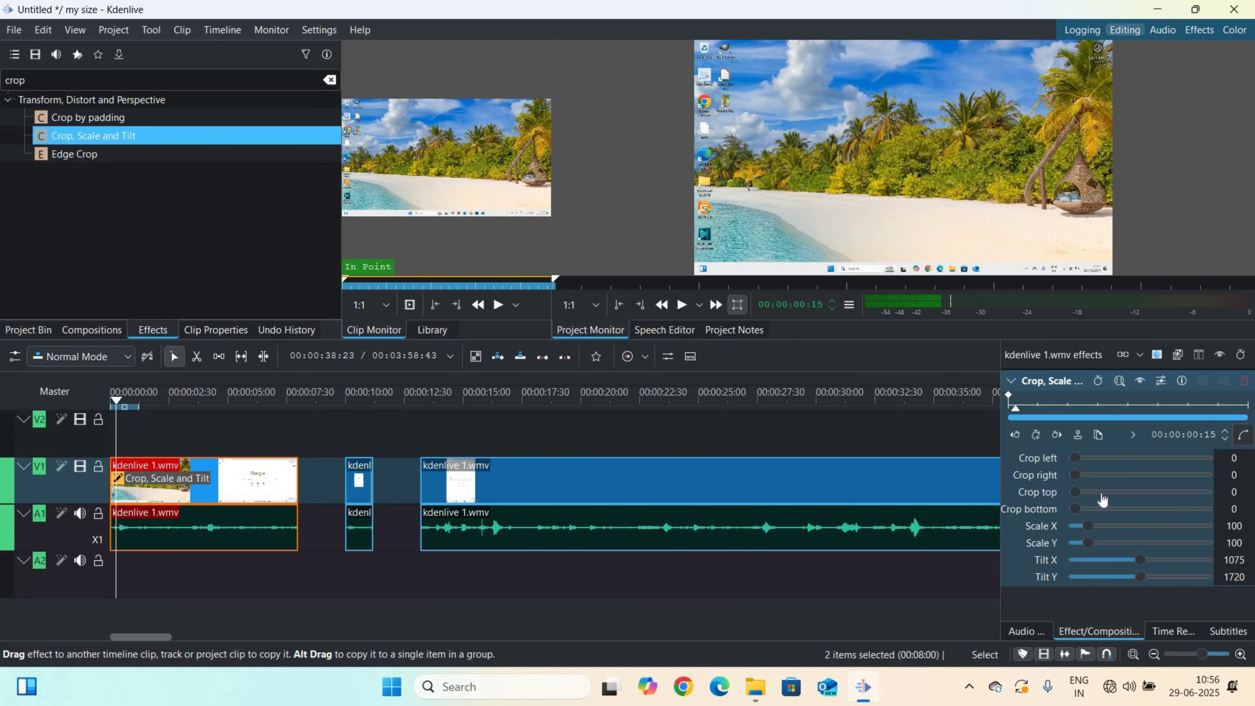
# - Crop the first segment by about 323 on the left, 664 on the right, 735 at the top and 579 at the bottom
pyautogui.click(1078, 462)
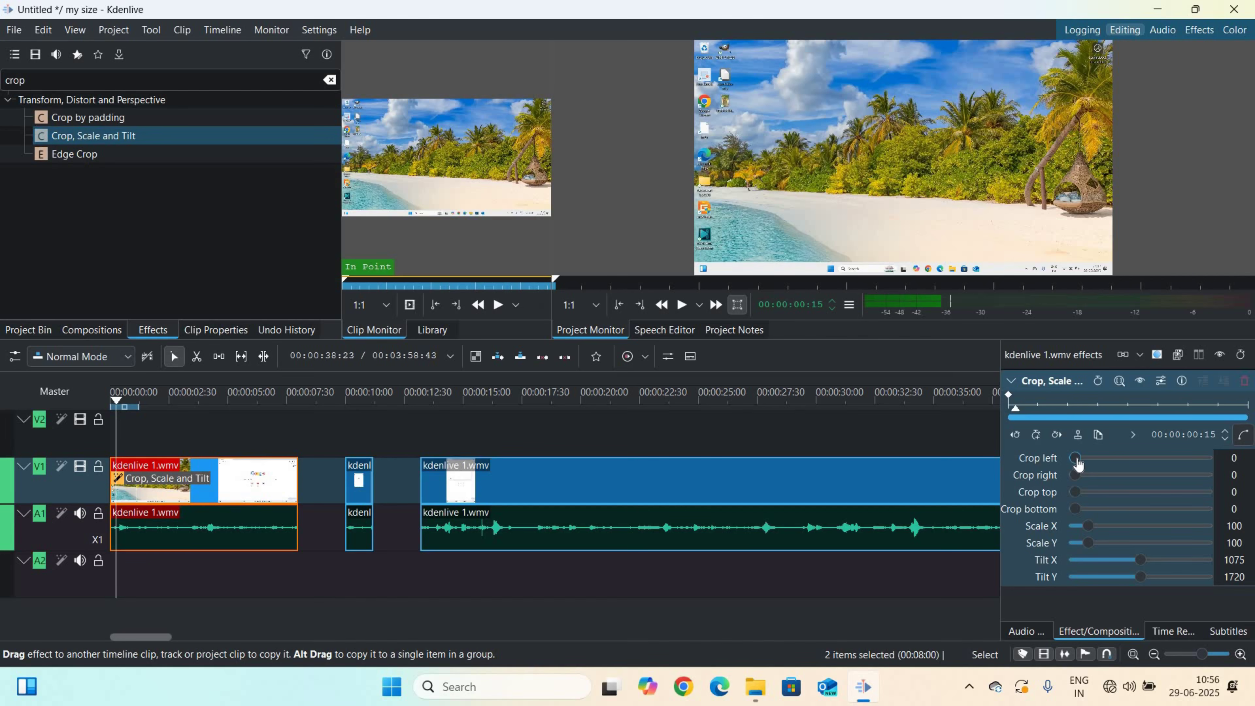
pyautogui.moveTo(1077, 461)
pyautogui.mouseDown()
pyautogui.moveTo(1146, 463)
pyautogui.moveTo(1095, 470)
pyautogui.mouseUp()
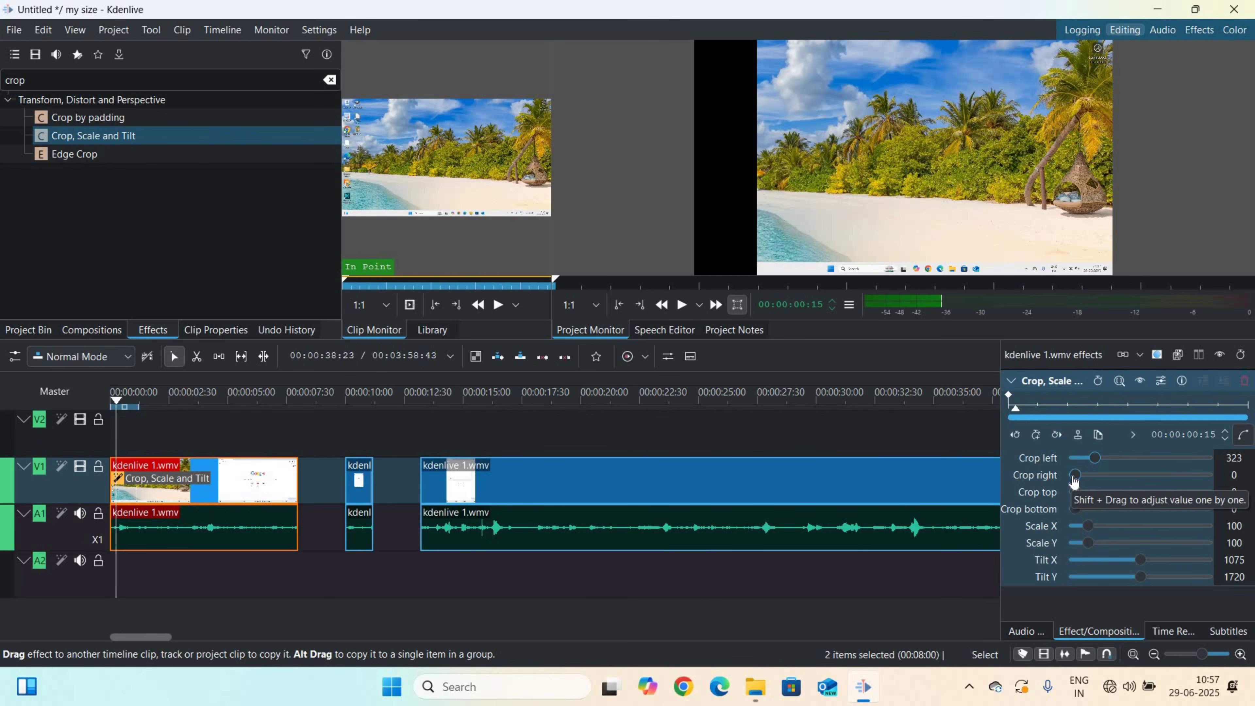
pyautogui.moveTo(1075, 476); pyautogui.dragTo(1094, 512)
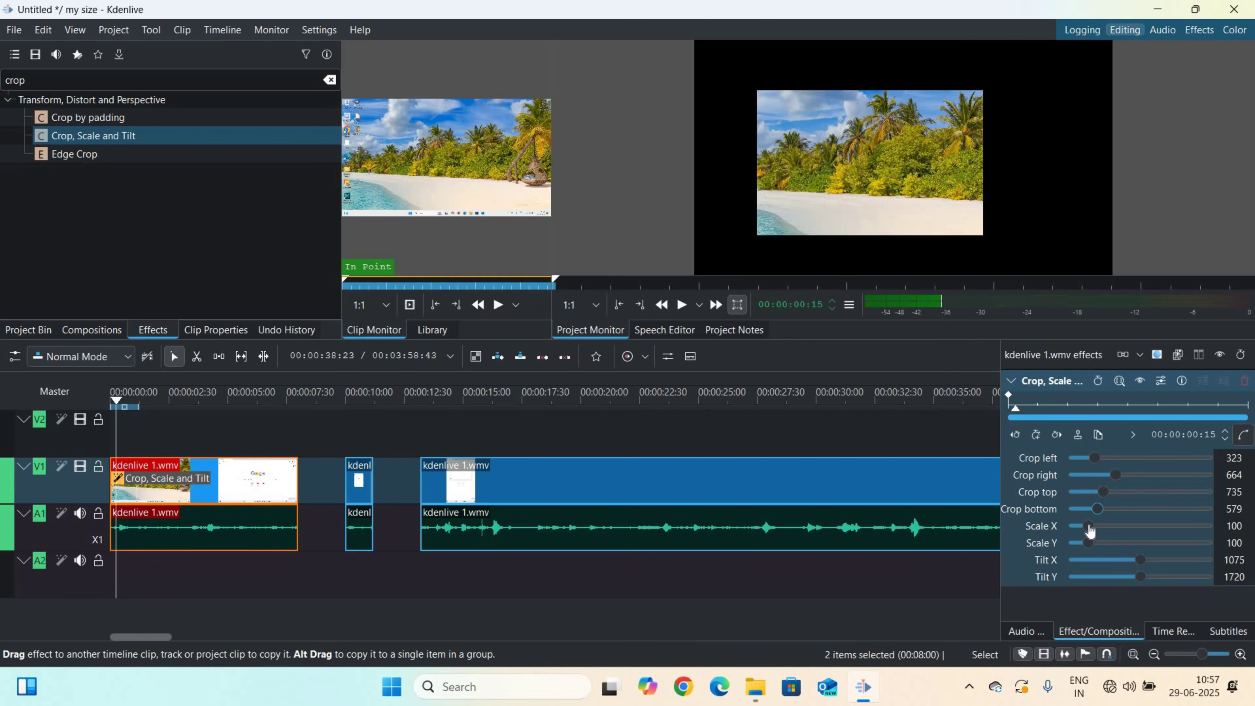
# - Set the first segment's Crop, Scale and Tilt effect to Scale X 151, Scale Y 133 and Tilt X 831
pyautogui.moveTo(1089, 527)
pyautogui.mouseDown()
pyautogui.moveTo(1112, 526)
pyautogui.moveTo(1092, 539)
pyautogui.mouseUp()
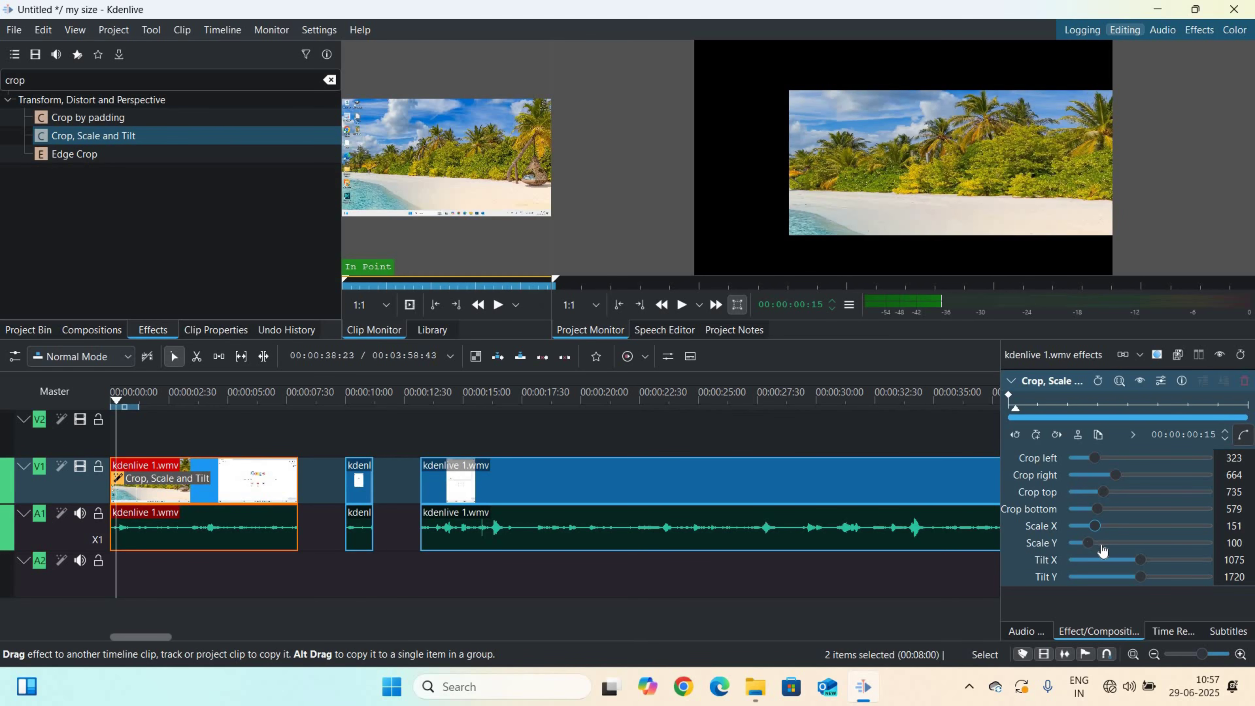
pyautogui.moveTo(1090, 543); pyautogui.dragTo(1126, 562)
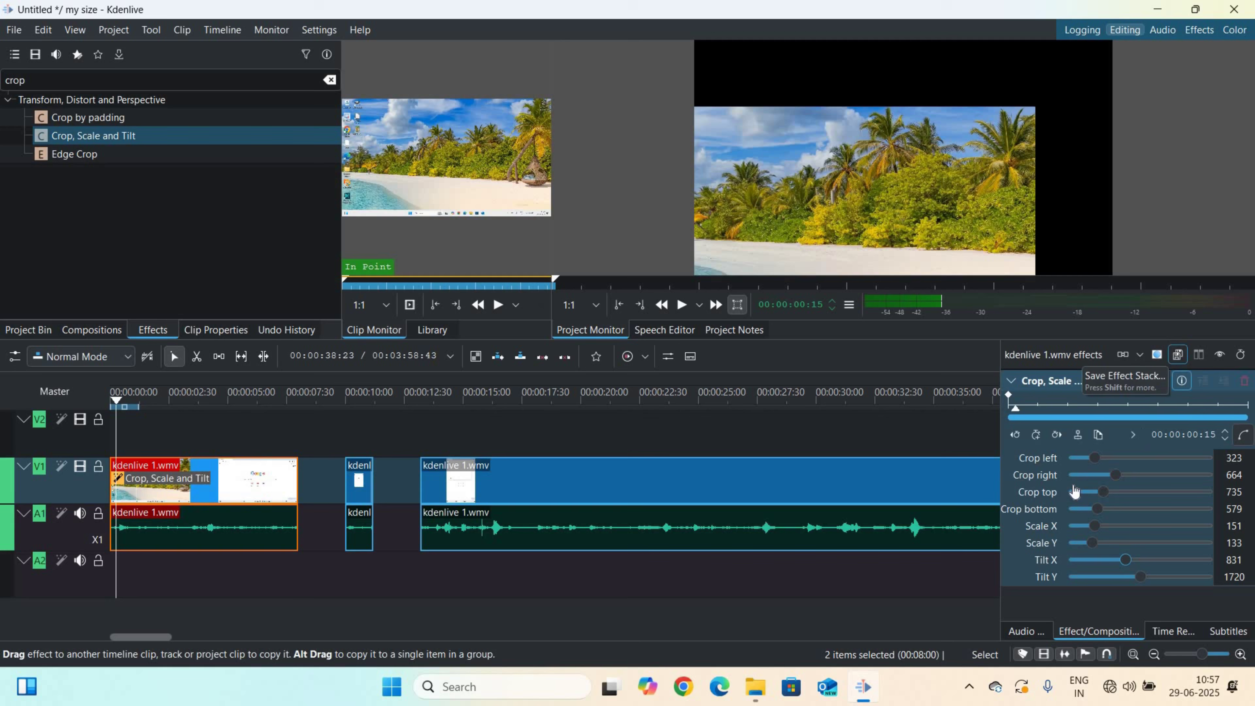
# - Try to save the first segment's effect stack without giving it a name
pyautogui.click(1176, 356)
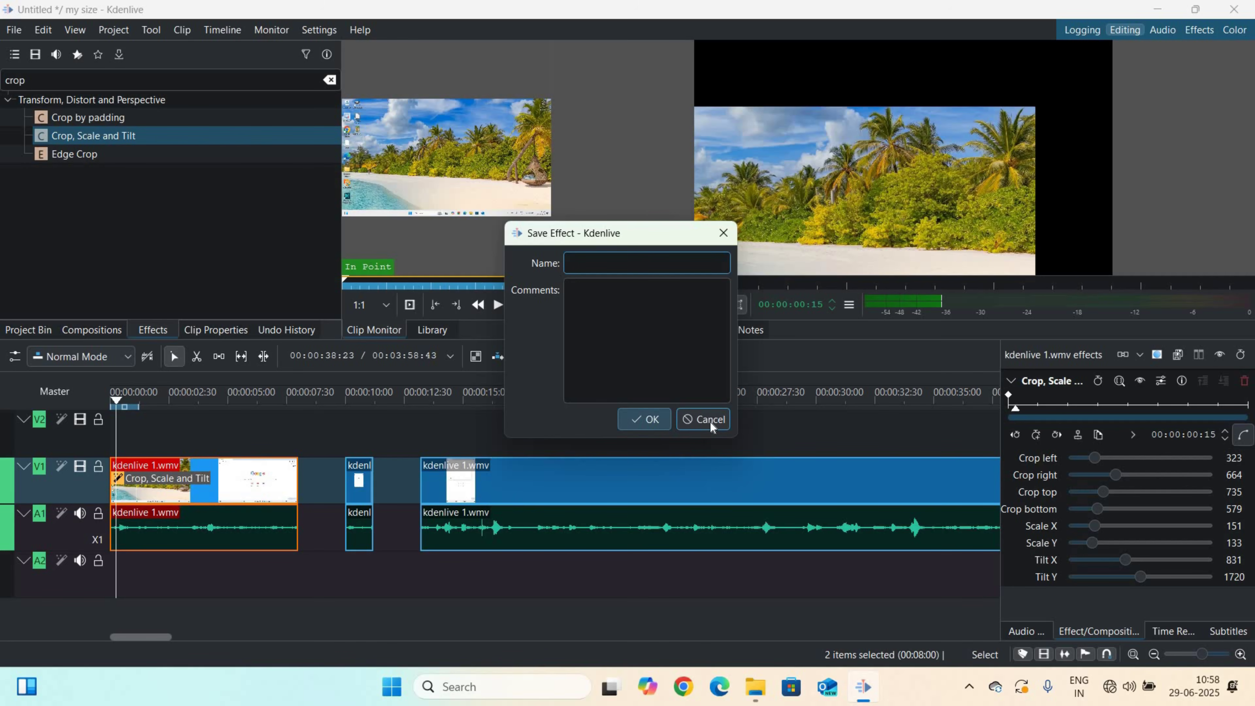
pyautogui.click(636, 425)
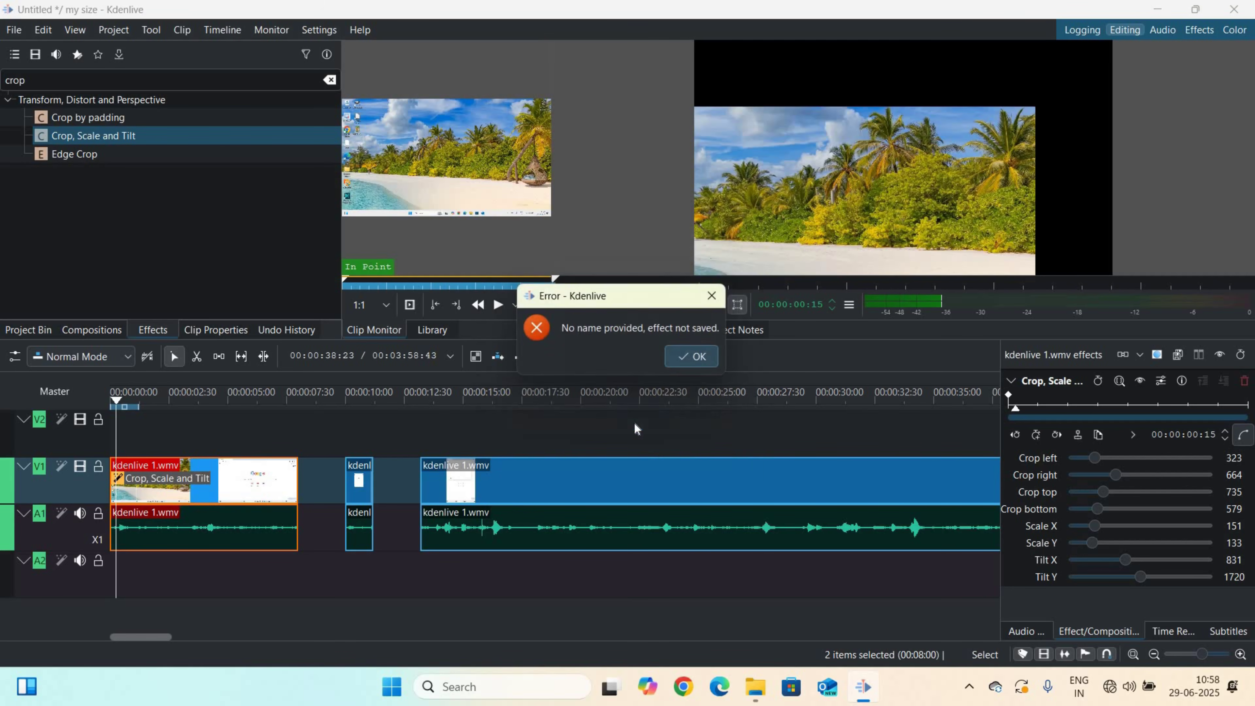
pyautogui.click(692, 357)
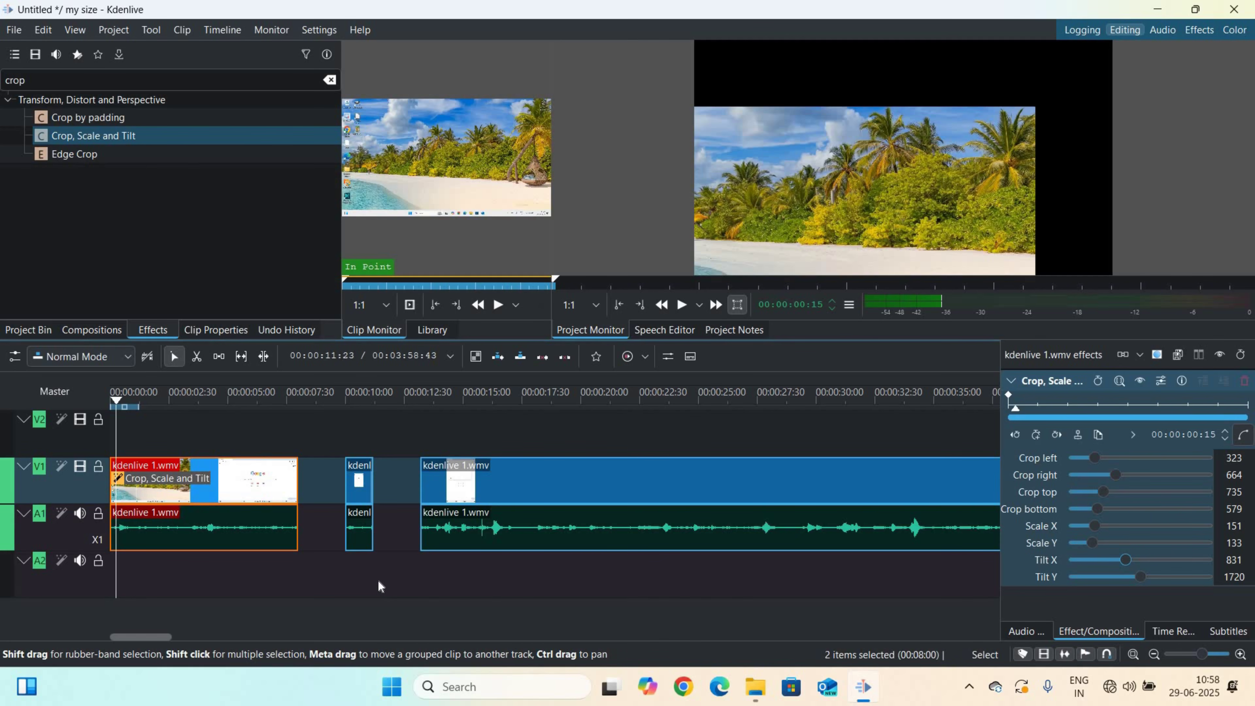
# - Place the playhead at 00:00:00:38 and delete the effects from the first segment on V1
pyautogui.click(339, 590)
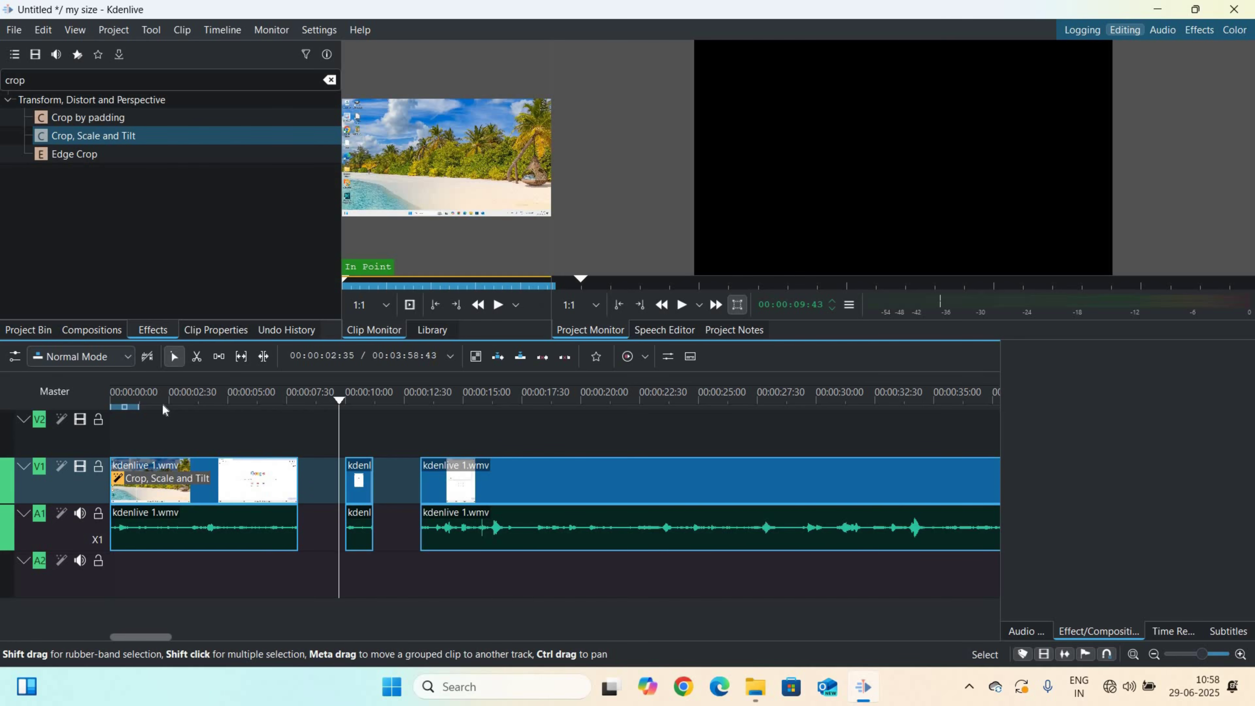
pyautogui.click(157, 392)
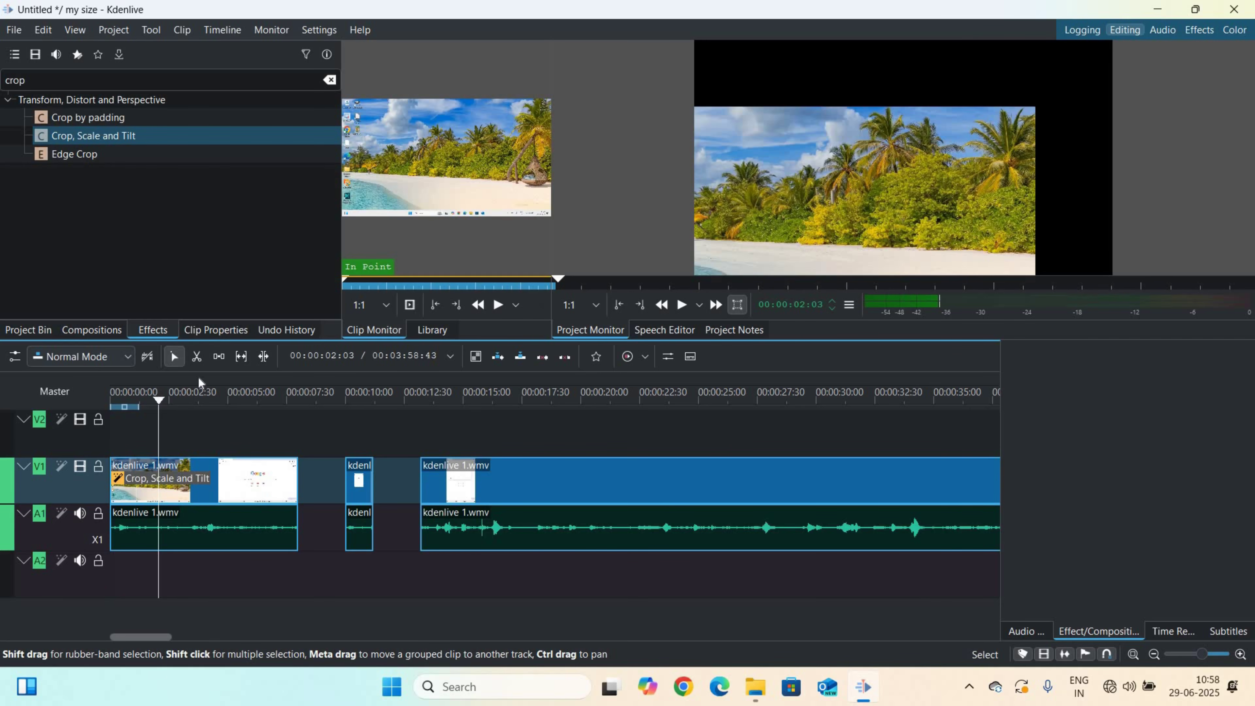
pyautogui.click(125, 399)
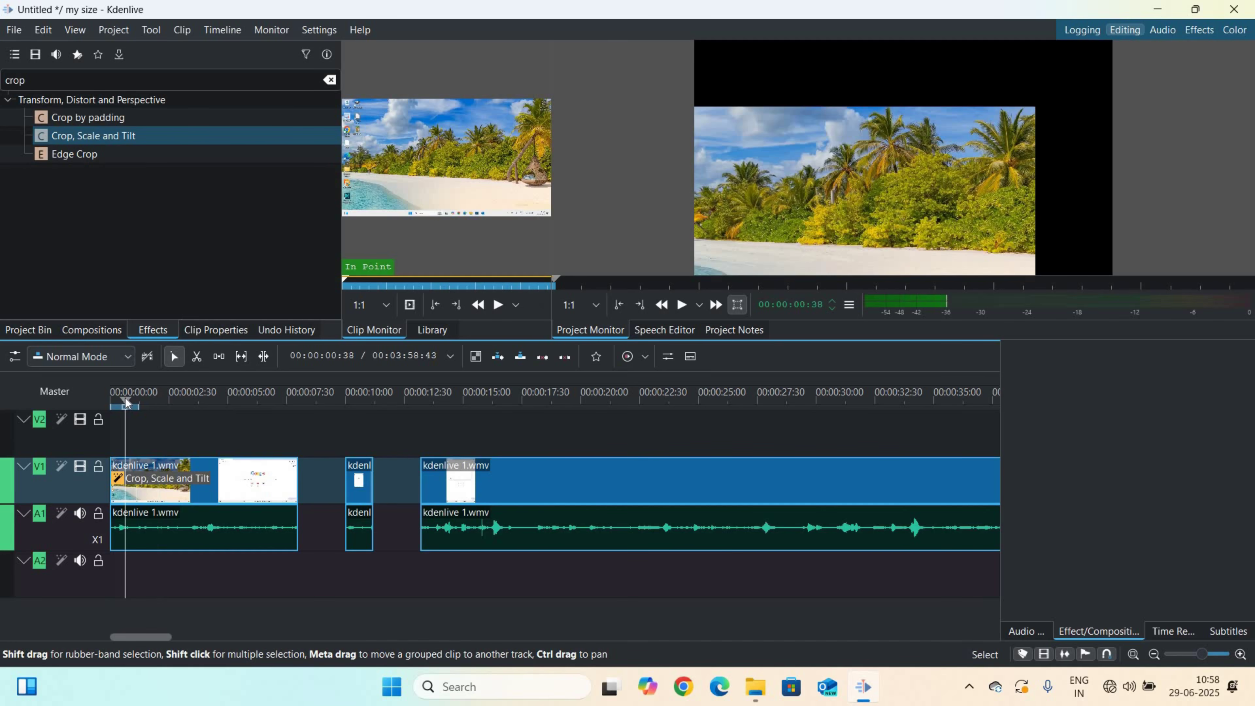
pyautogui.rightClick(166, 482)
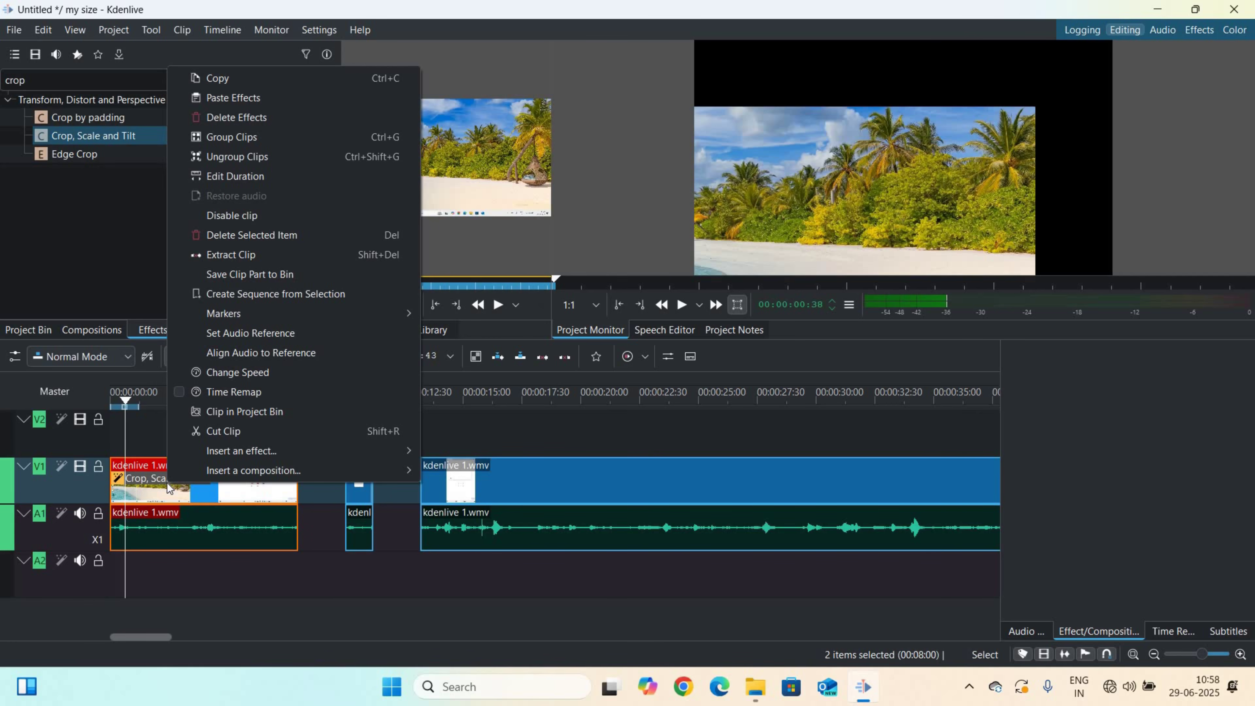
pyautogui.click(285, 123)
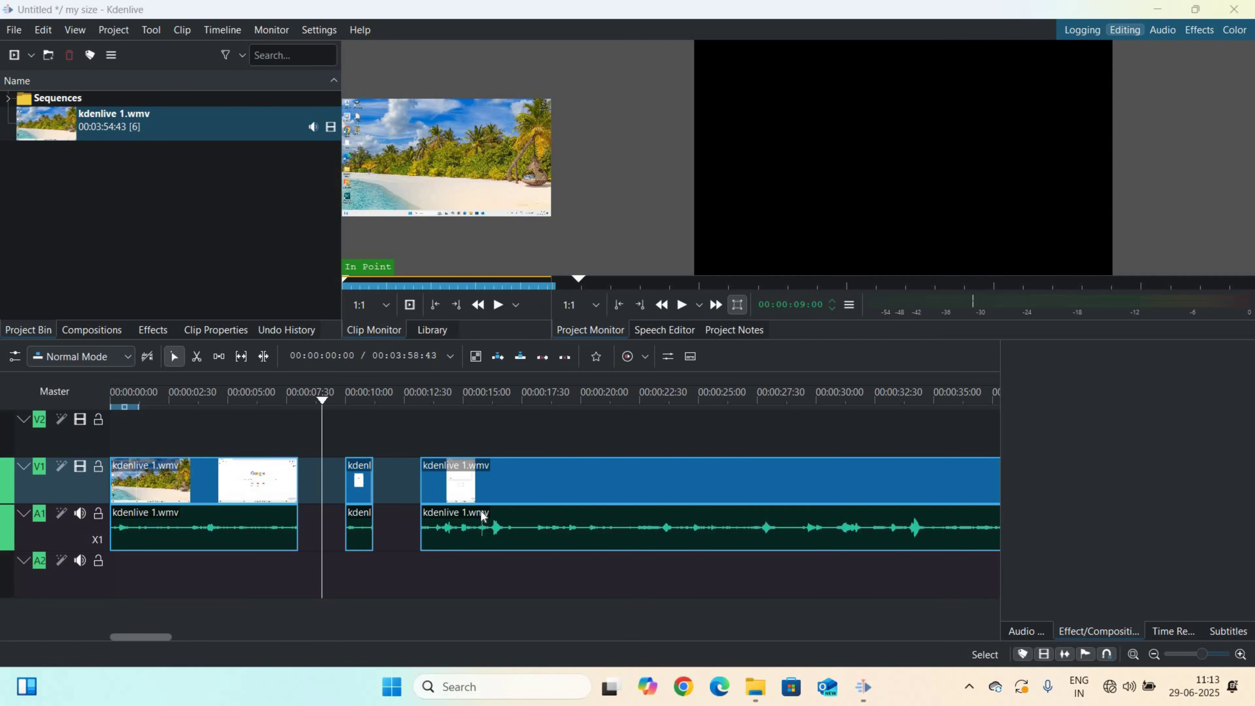
# - Change the first segment's clip speed to 314% and undo that speed change
pyautogui.click(121, 396)
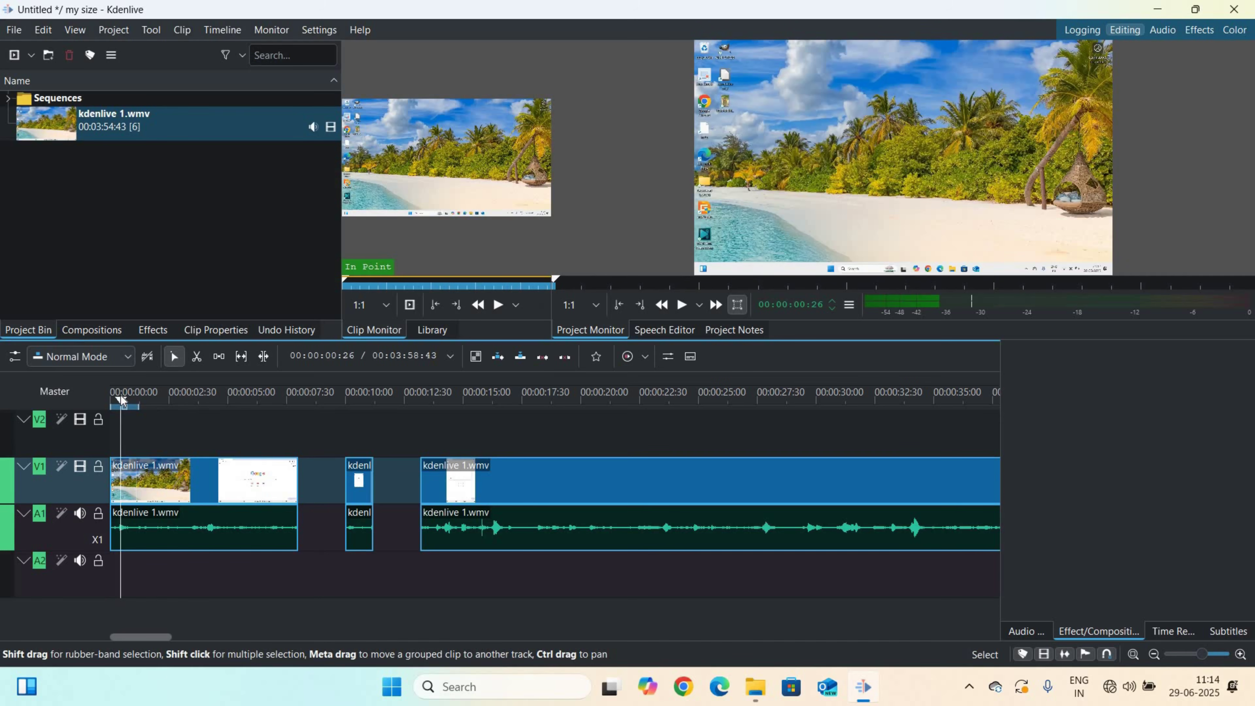
pyautogui.click(137, 478)
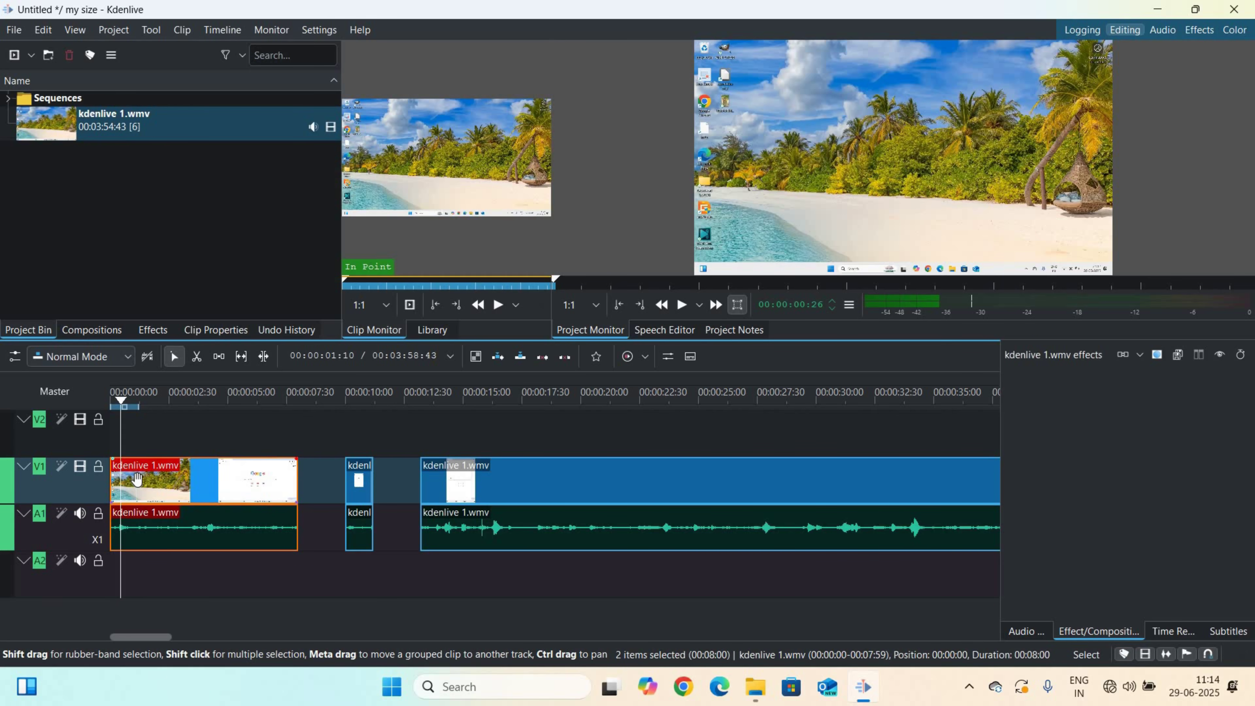
pyautogui.rightClick(137, 481)
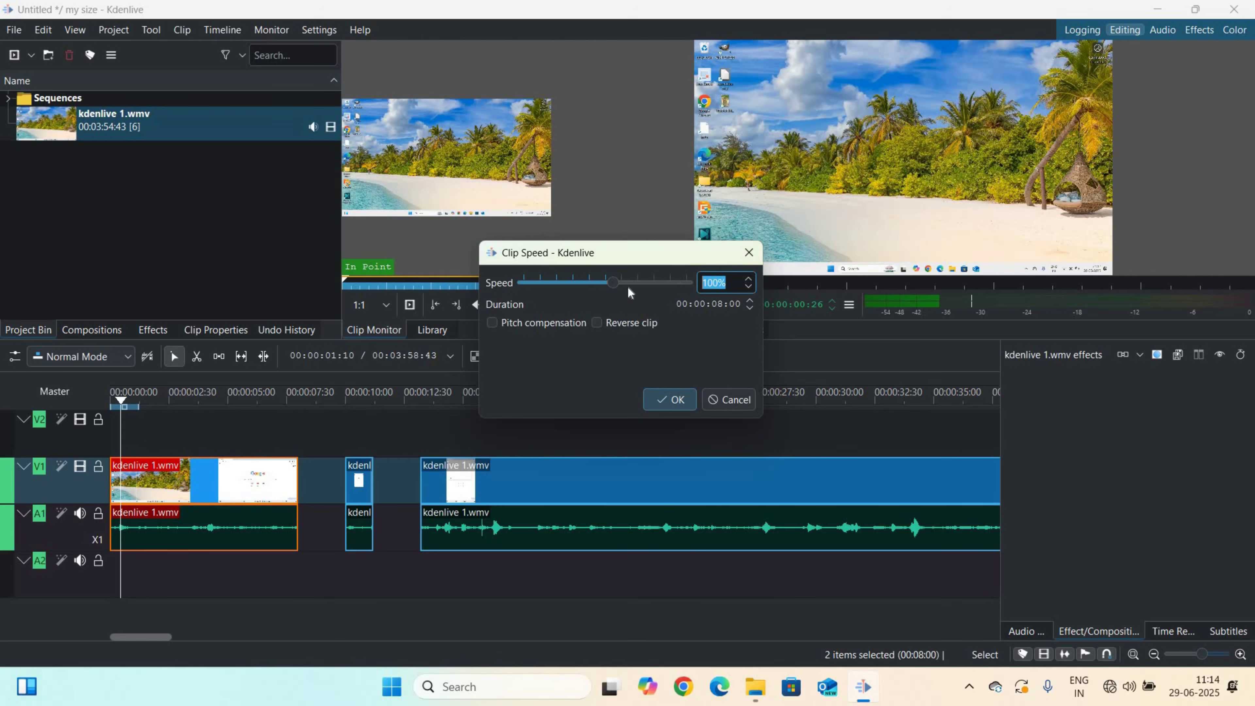
pyautogui.moveTo(618, 285); pyautogui.dragTo(641, 295)
pyautogui.click(677, 401)
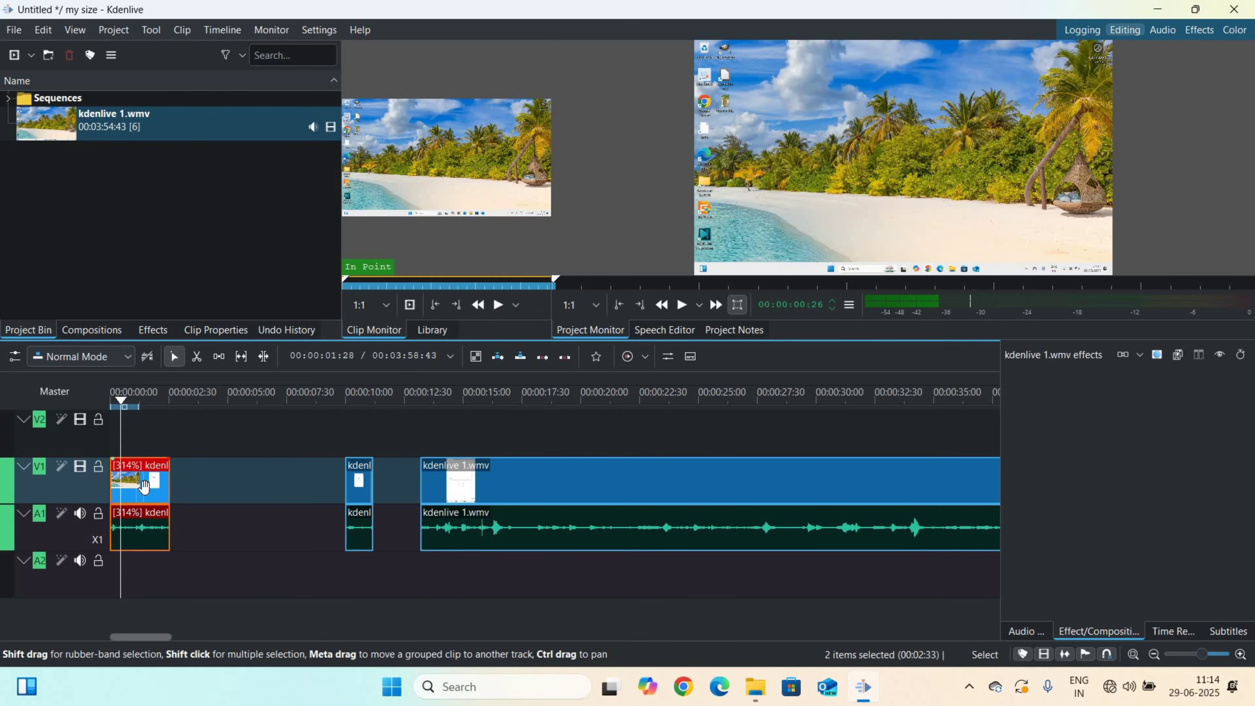
pyautogui.hotkey('ctrl', 'z')
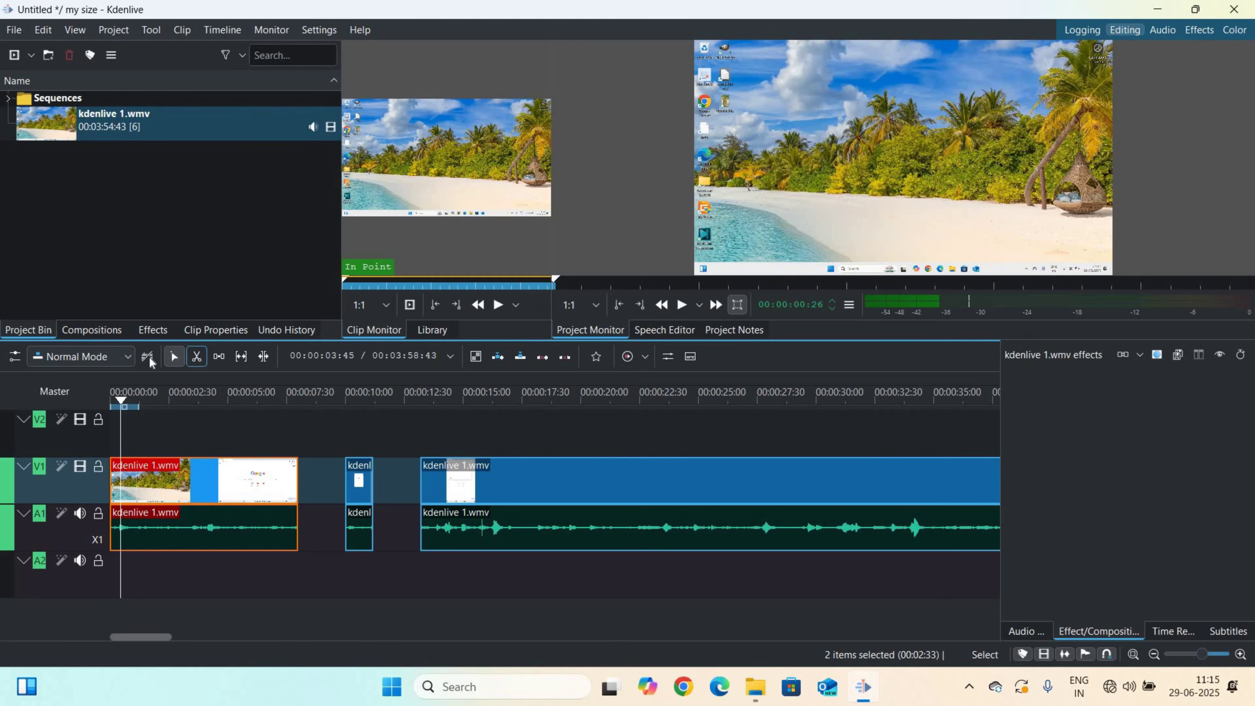
# - Place the playhead at 00:00:01:08 and apply the Gain audio effect from Volume and Dynamics to the first segment
pyautogui.click(137, 392)
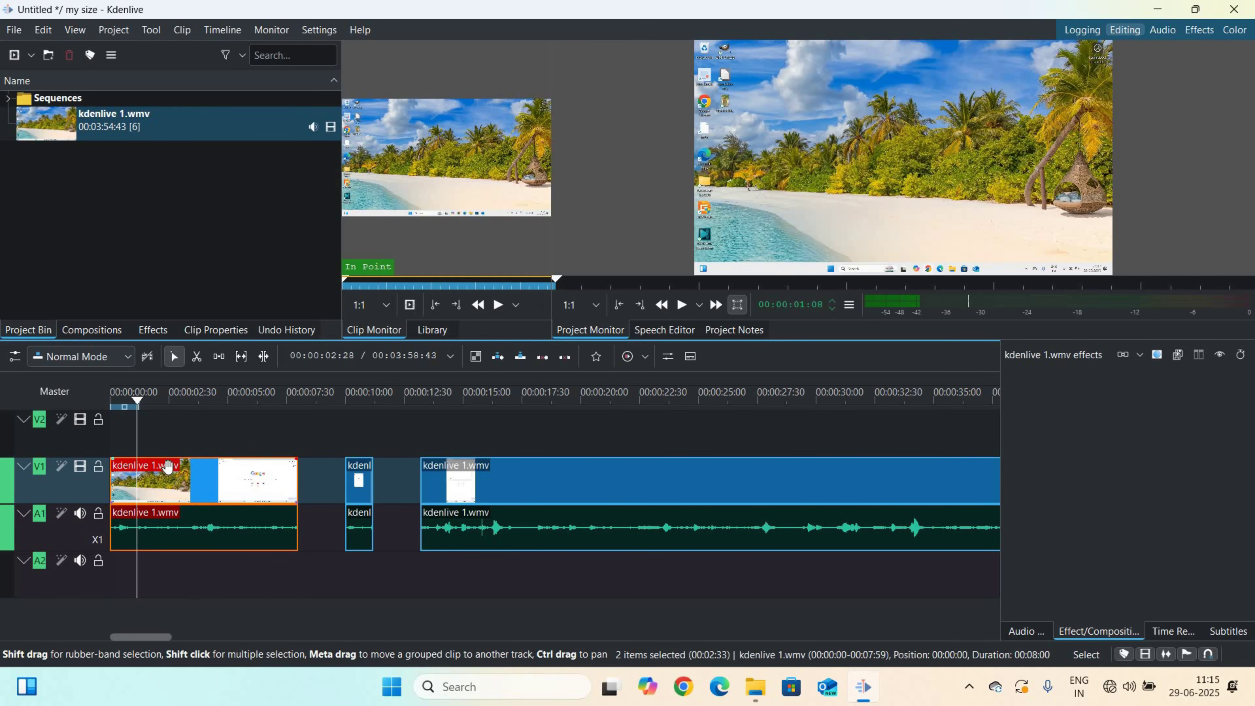
pyautogui.click(153, 330)
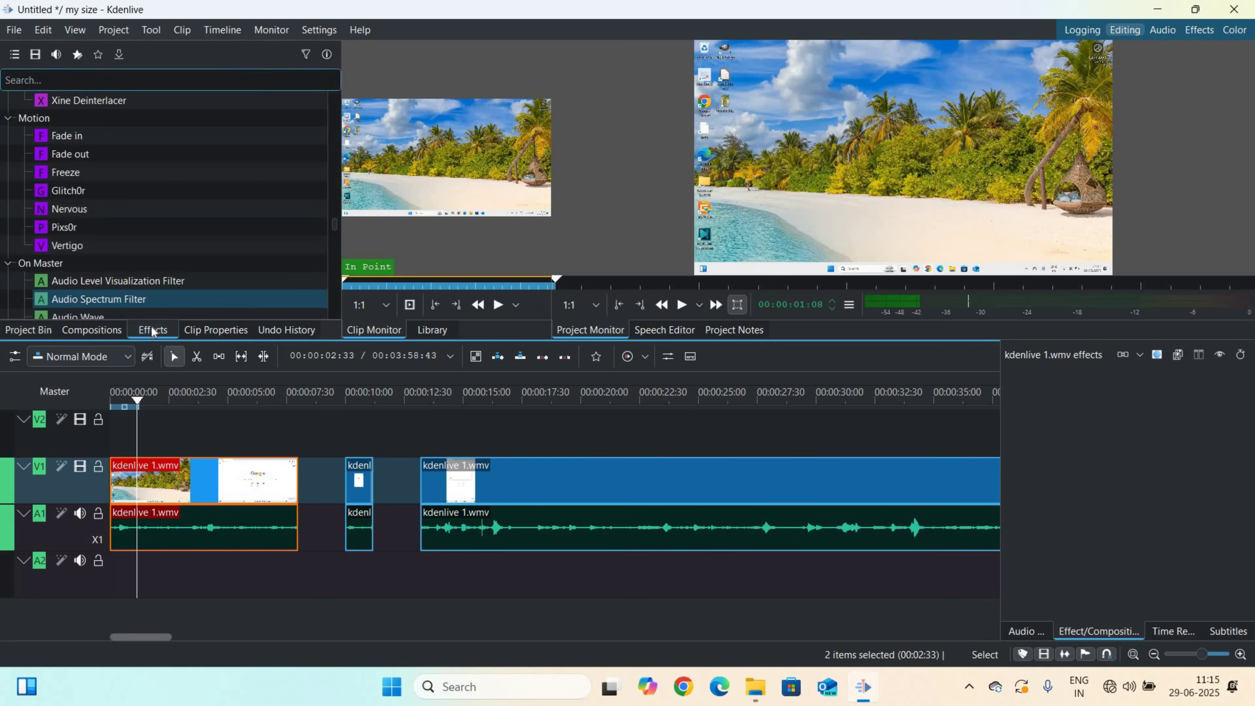
pyautogui.click(54, 56)
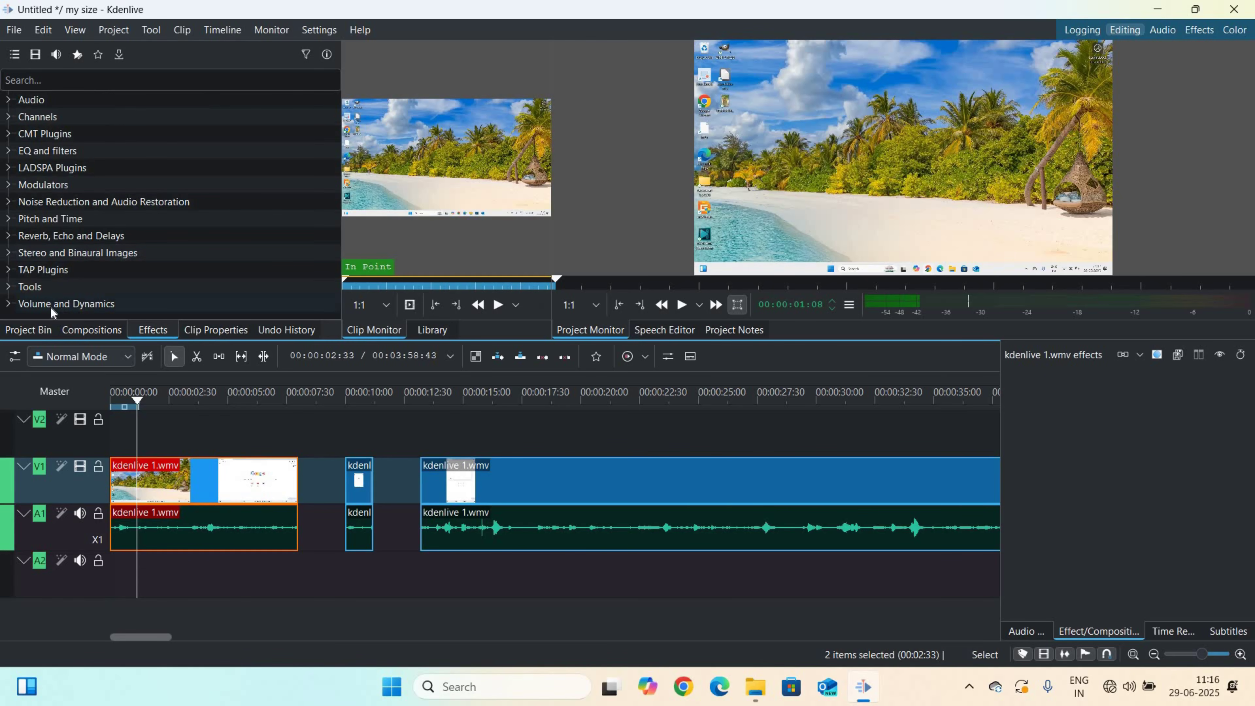
pyautogui.click(26, 306)
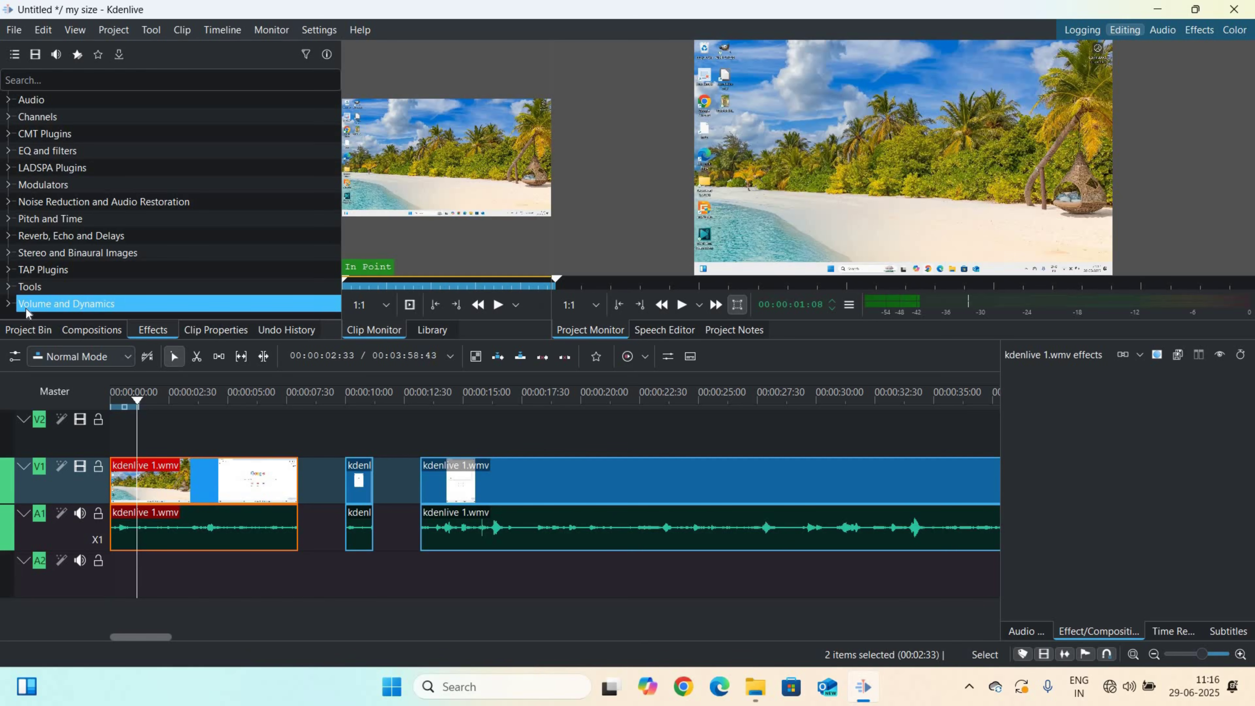
pyautogui.doubleClick(26, 308)
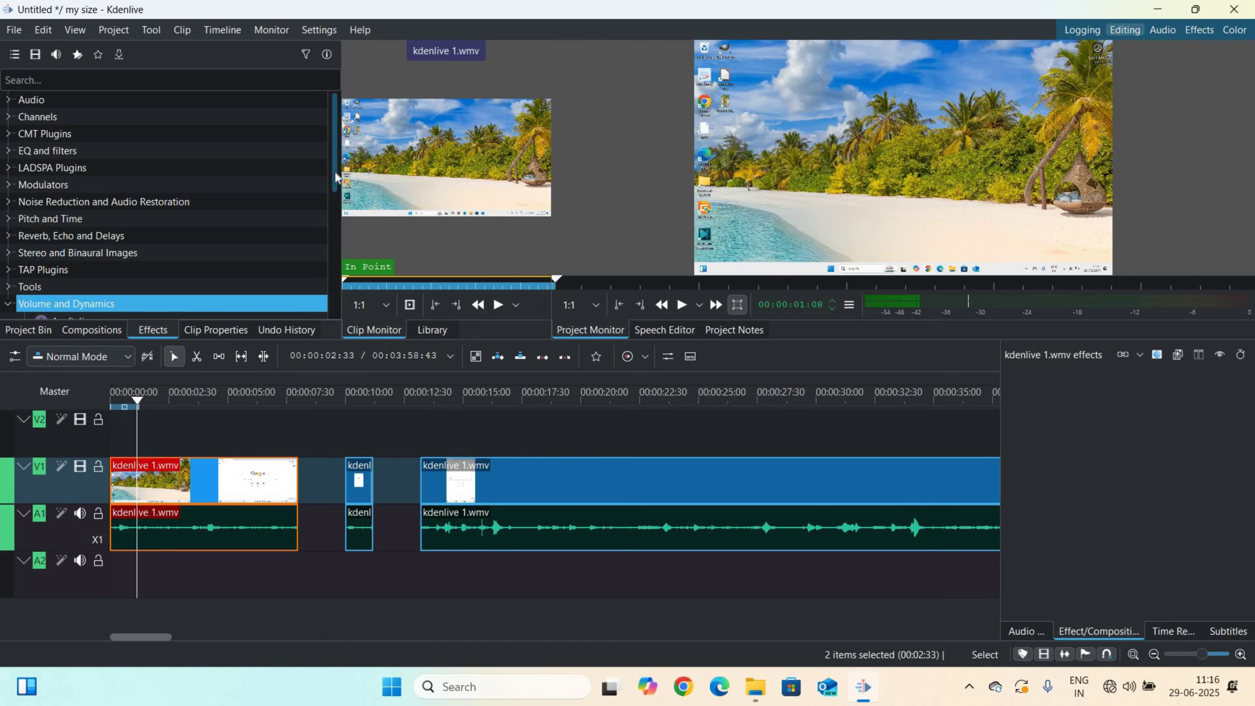
pyautogui.scroll(-1, 335, 192)
pyautogui.moveTo(335, 189); pyautogui.dragTo(331, 269)
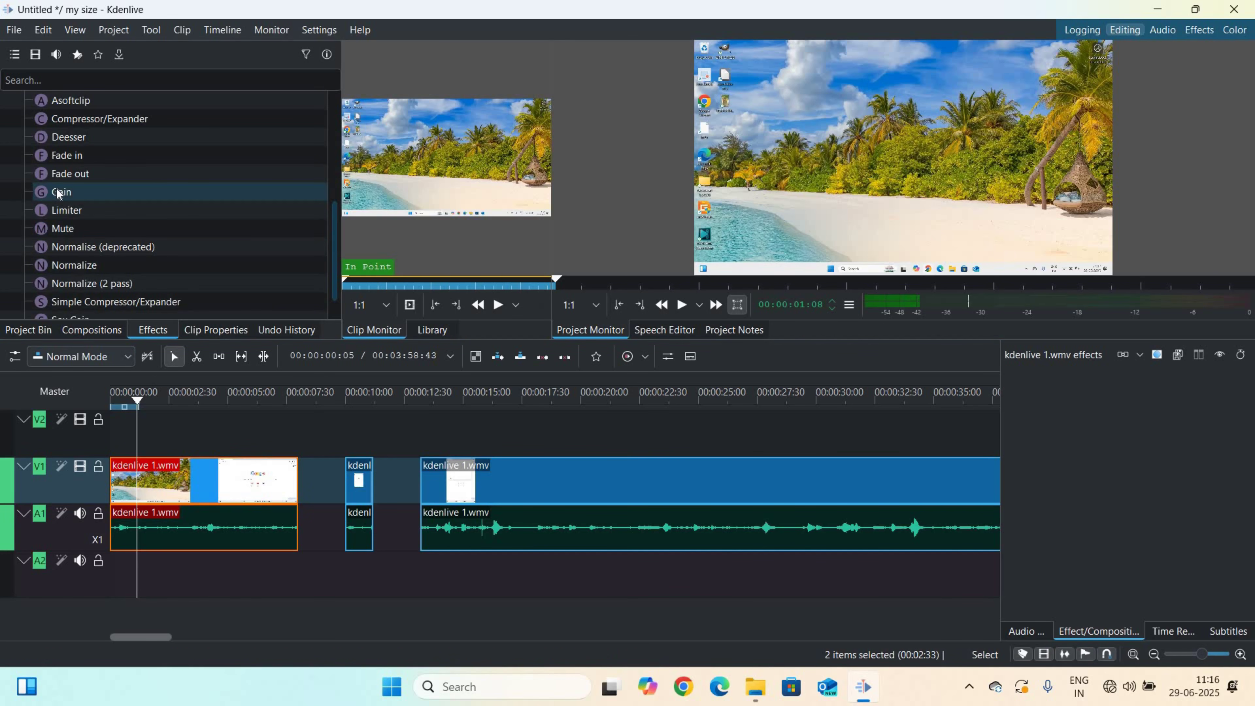
pyautogui.moveTo(57, 188); pyautogui.dragTo(124, 489)
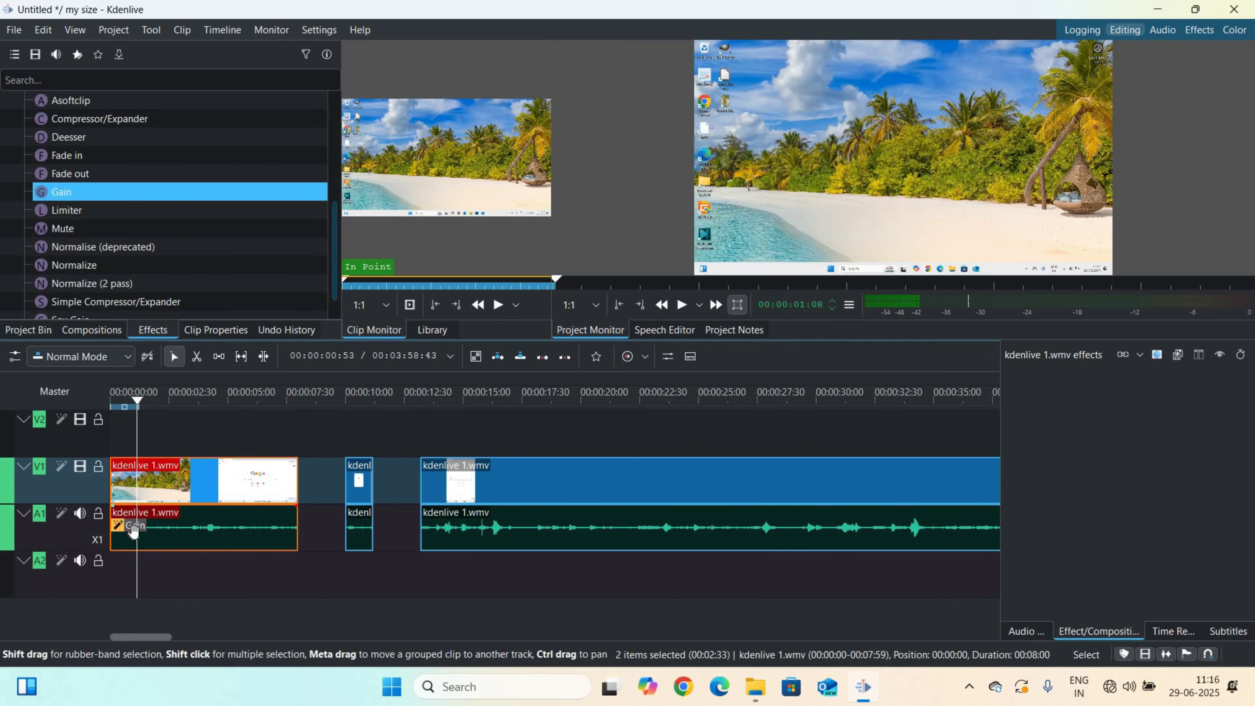
# - Raise the Gain effect on the first segment's audio to 1000%, and reduce it to 179%
pyautogui.click(133, 528)
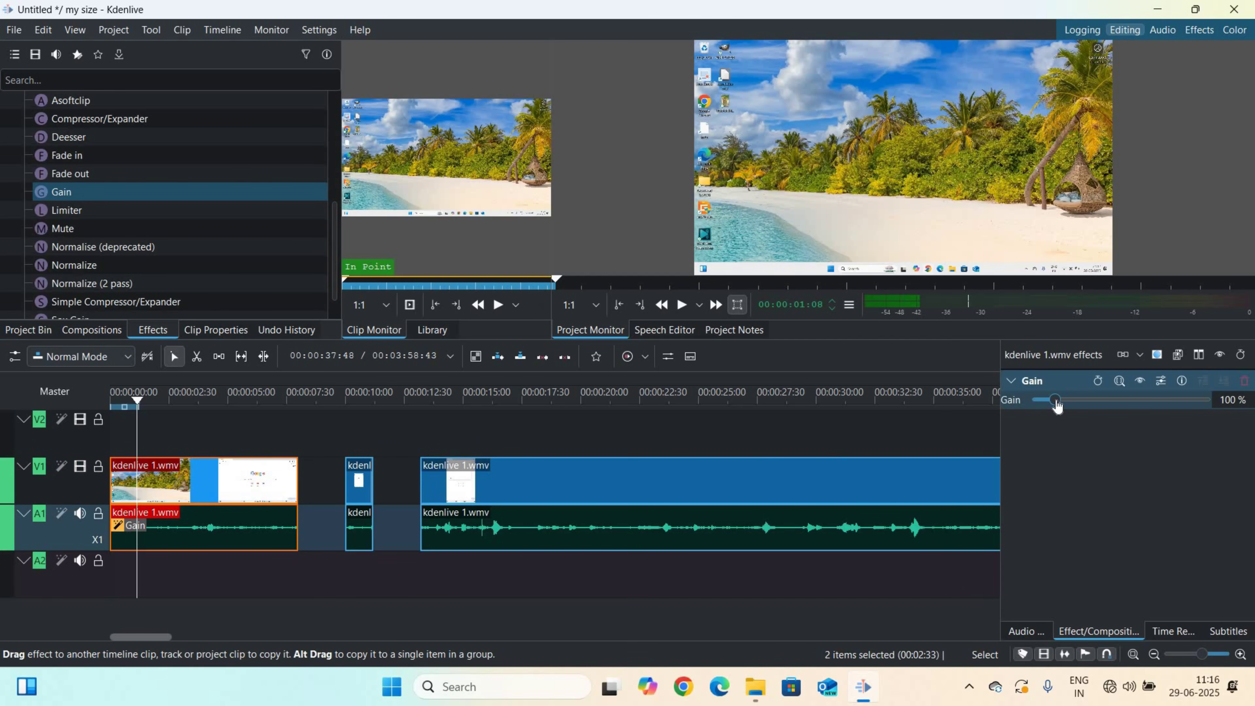
pyautogui.moveTo(1056, 401); pyautogui.dragTo(1219, 391)
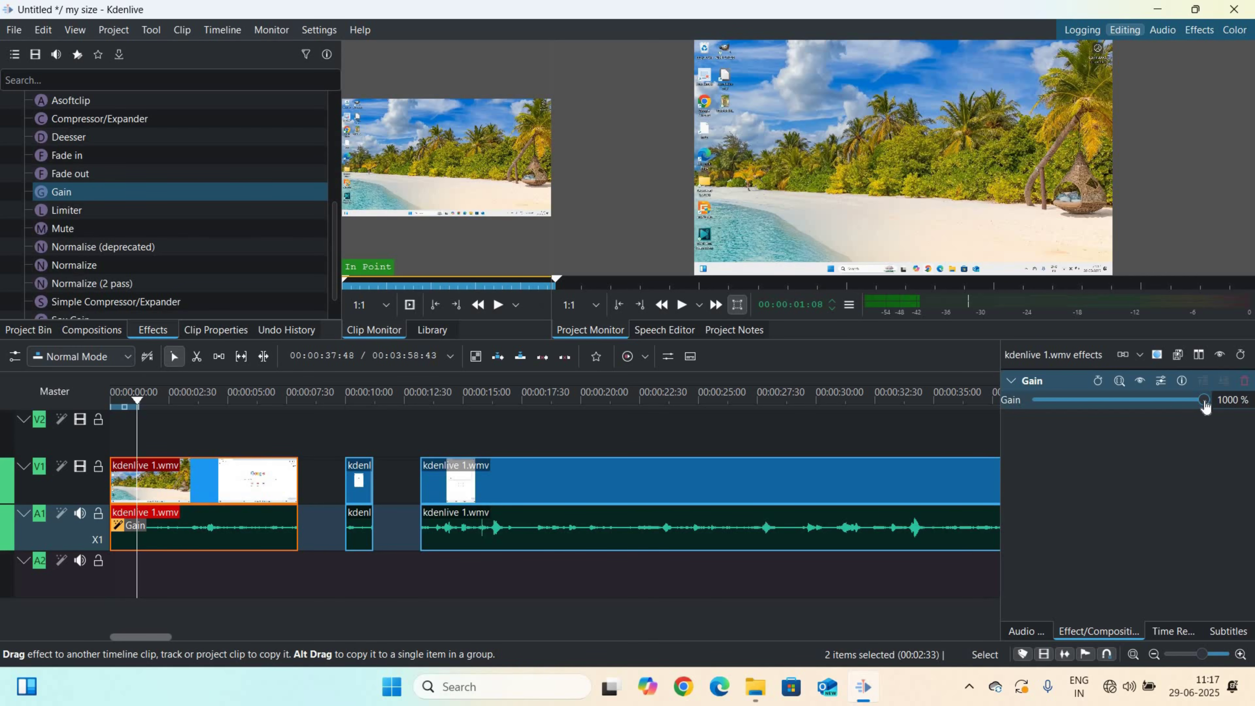
pyautogui.moveTo(1179, 409); pyautogui.dragTo(1065, 420)
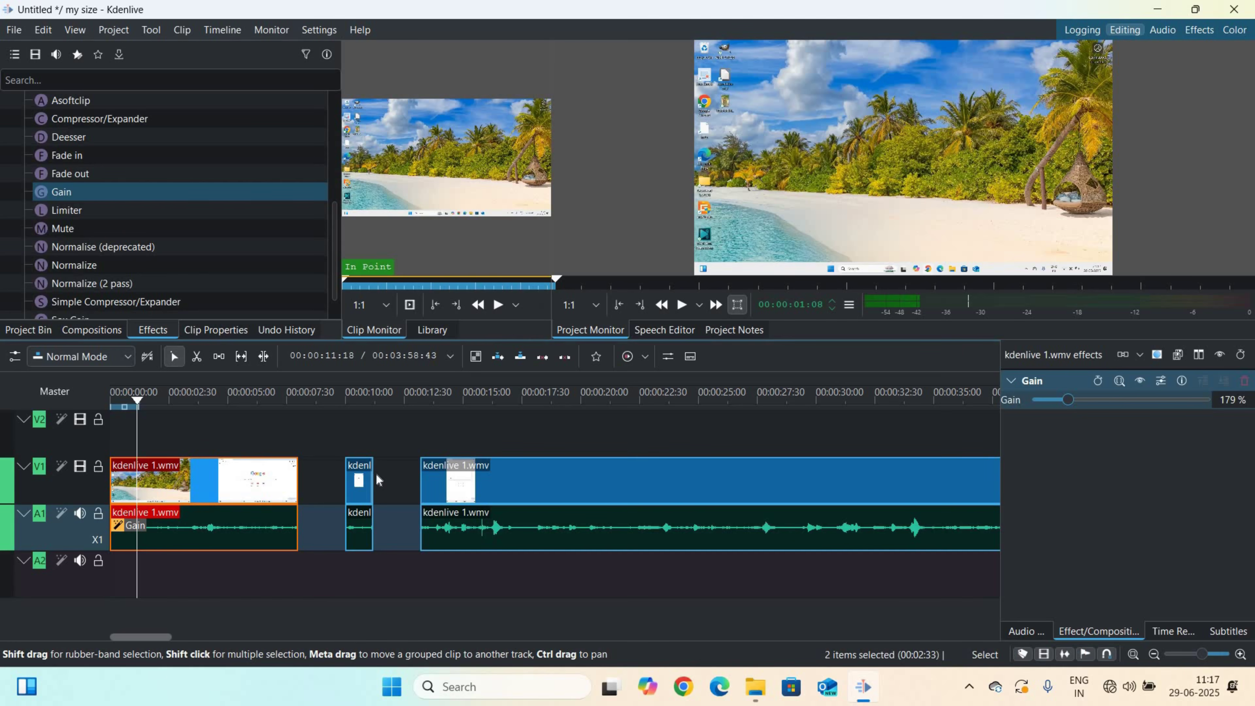
# - Place the playhead at 00:00:03:23 and delete the effects from the first audio segment on A1
pyautogui.click(330, 539)
pyautogui.click(197, 562)
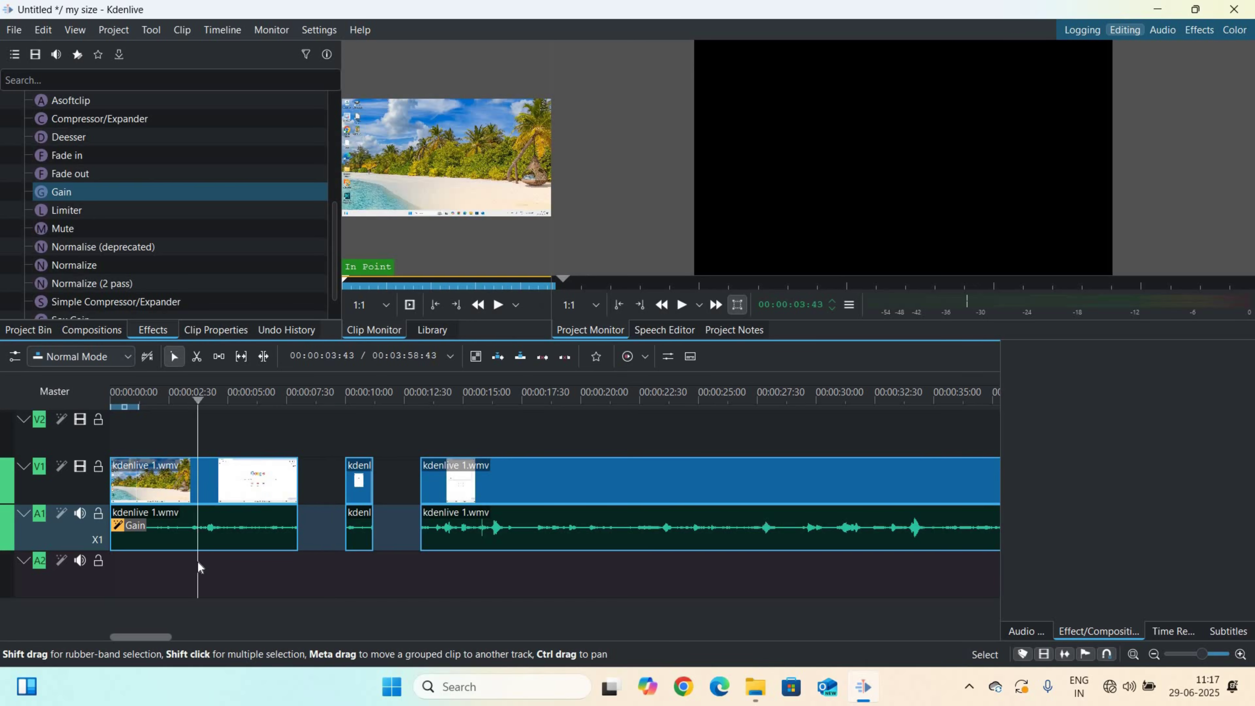
pyautogui.click(149, 520)
pyautogui.click(148, 524)
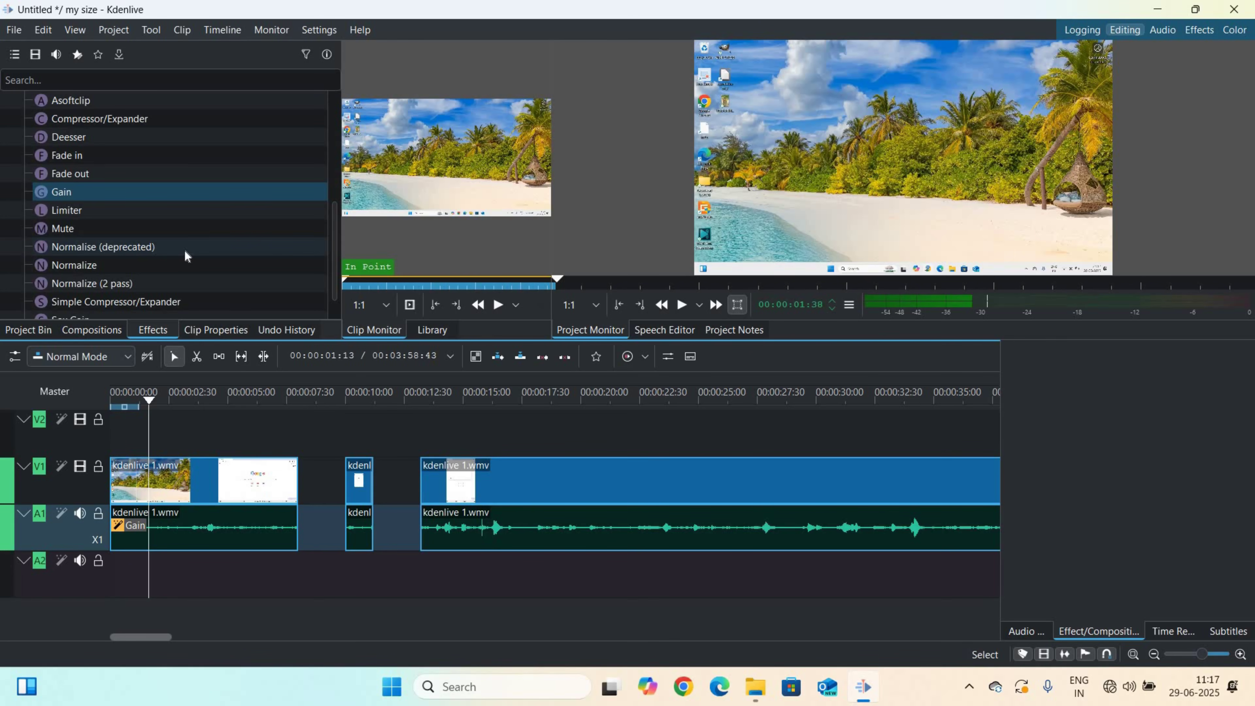
pyautogui.click(190, 563)
pyautogui.click(29, 330)
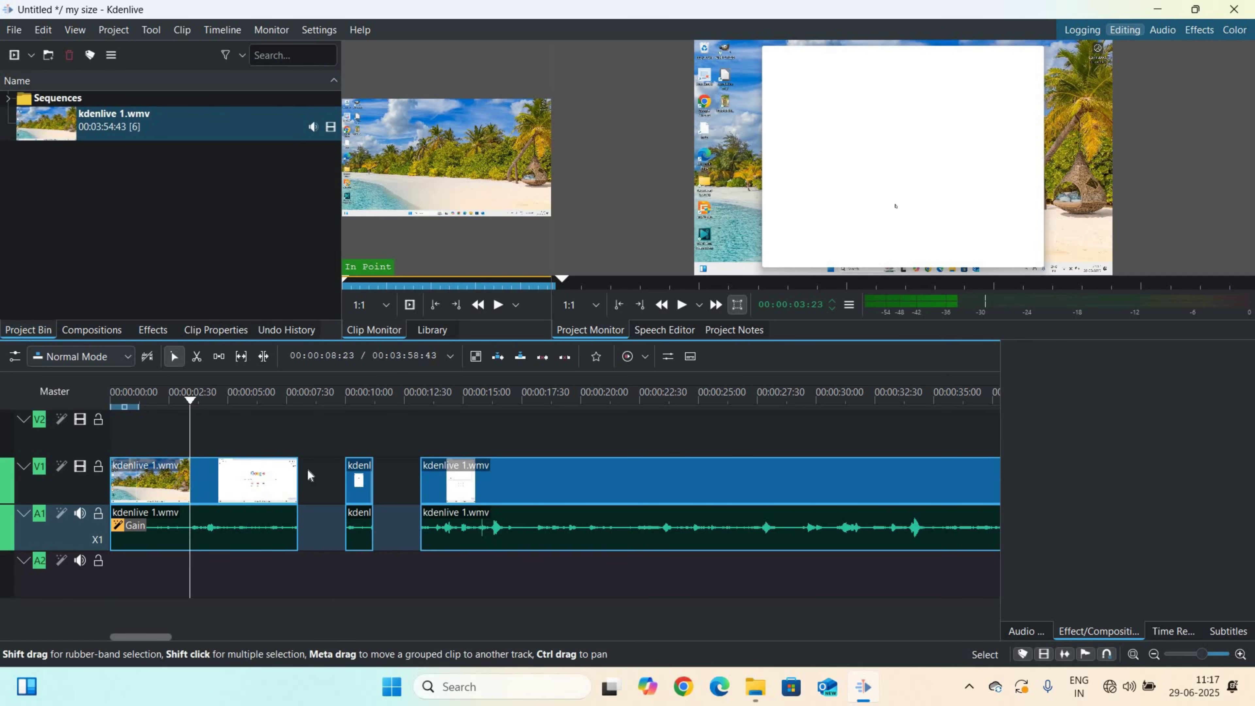
pyautogui.rightClick(144, 528)
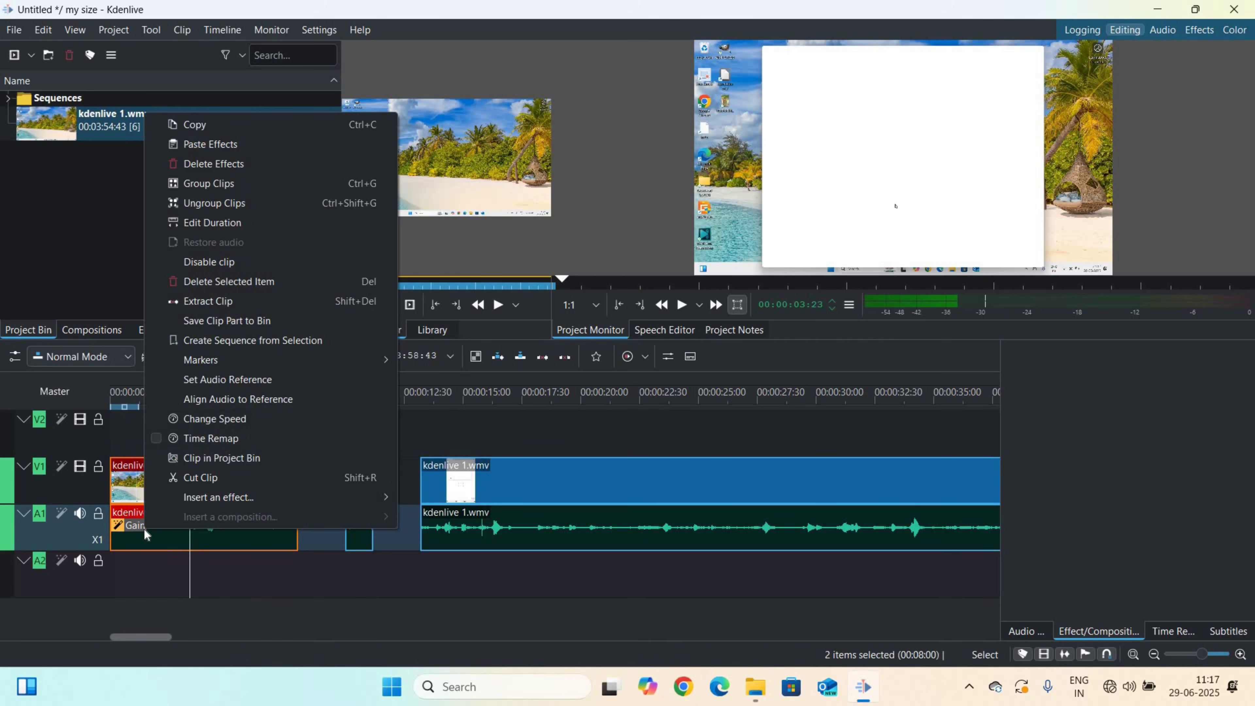
pyautogui.click(199, 164)
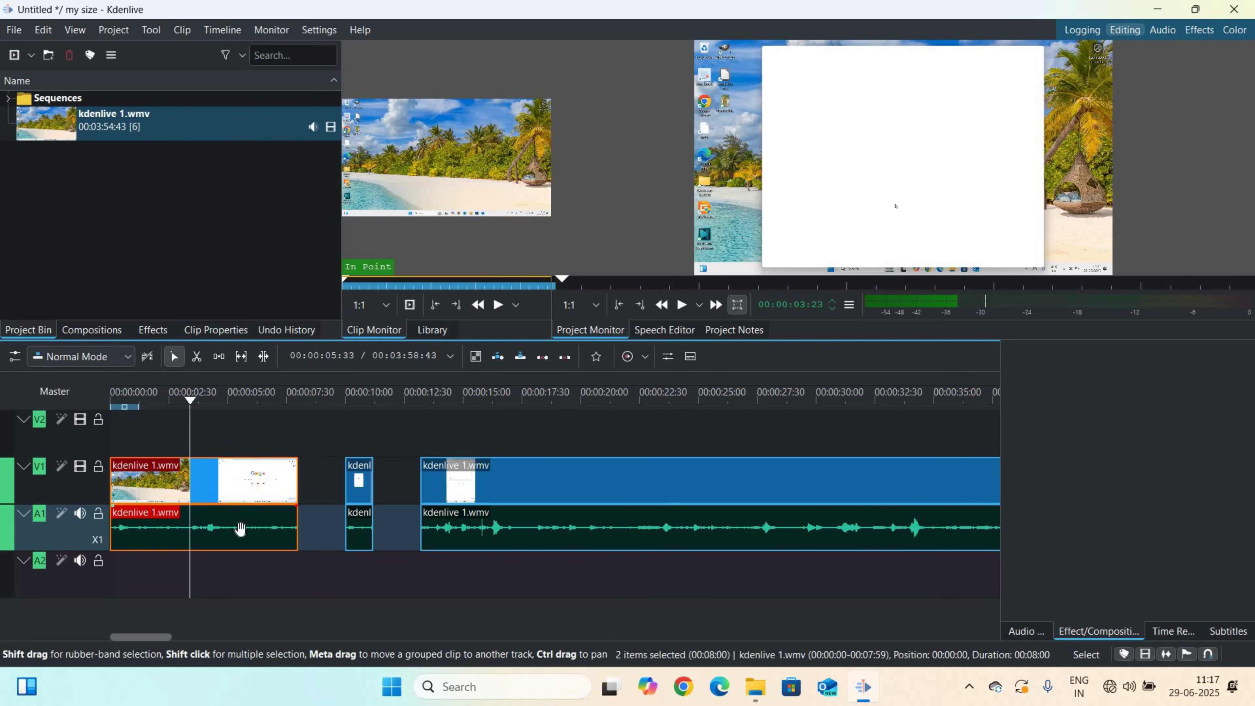
# - Try shifting the grouped first segment along the timeline by its audio and return it to the start
pyautogui.moveTo(242, 521); pyautogui.dragTo(480, 569)
pyautogui.moveTo(219, 540); pyautogui.dragTo(228, 523)
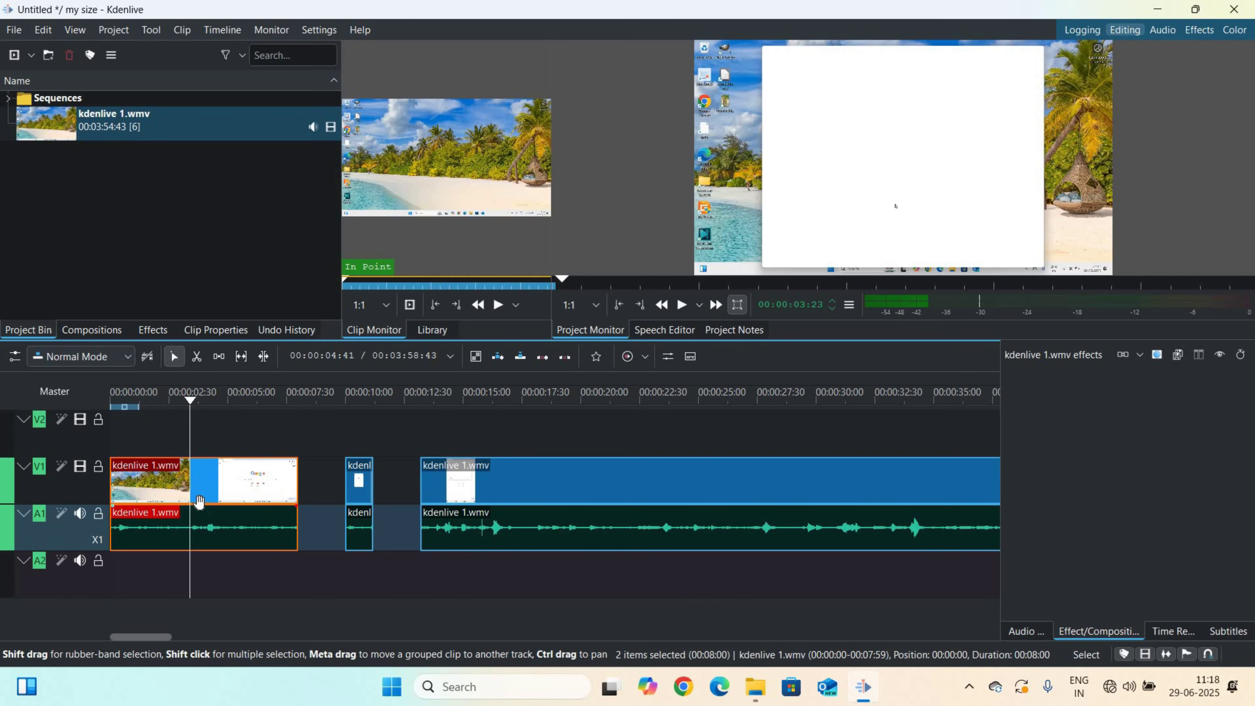
pyautogui.rightClick(201, 508)
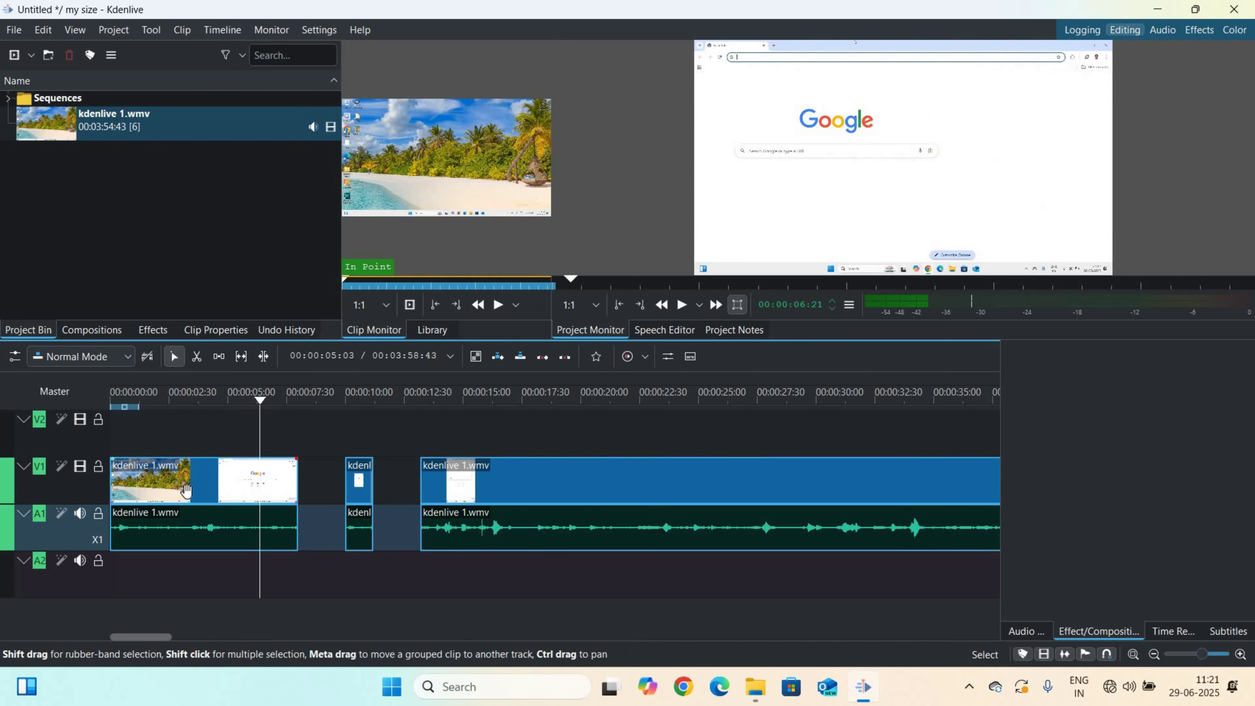
# - Ungroup the first segment's video and audio, and move its audio onto track A2, starting at about 14 seconds
pyautogui.click(185, 488)
pyautogui.rightClick(187, 492)
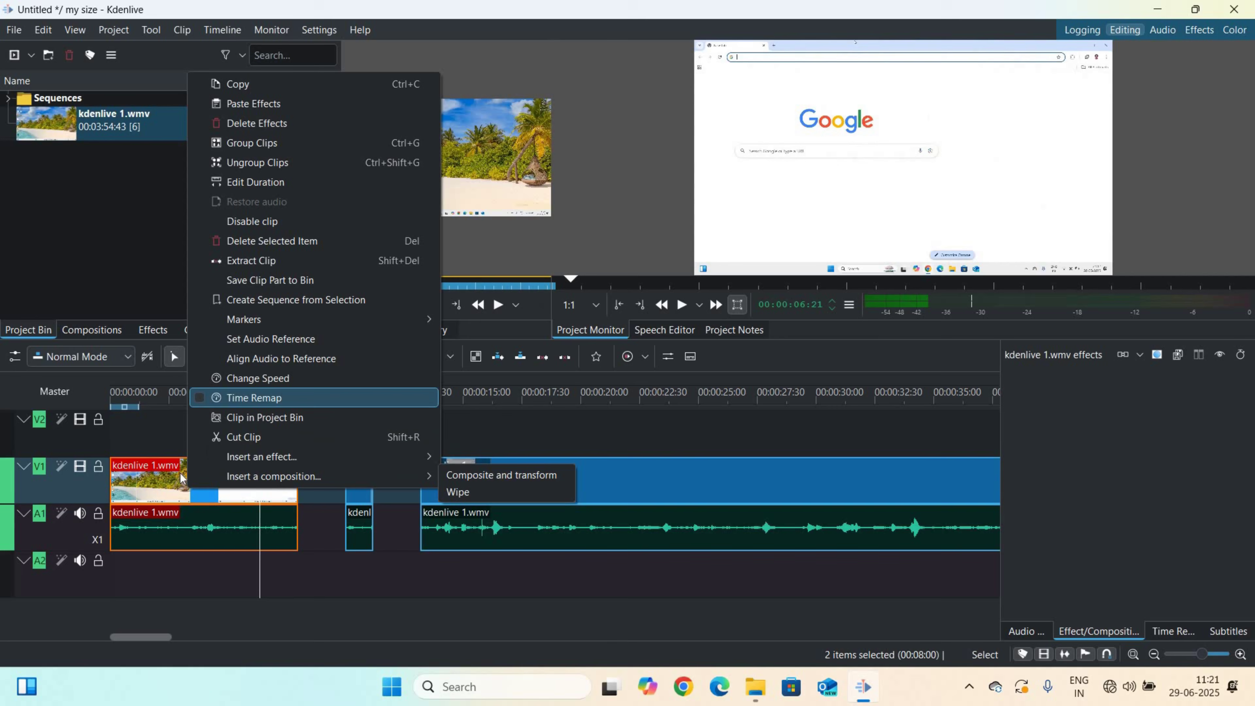
pyautogui.click(251, 164)
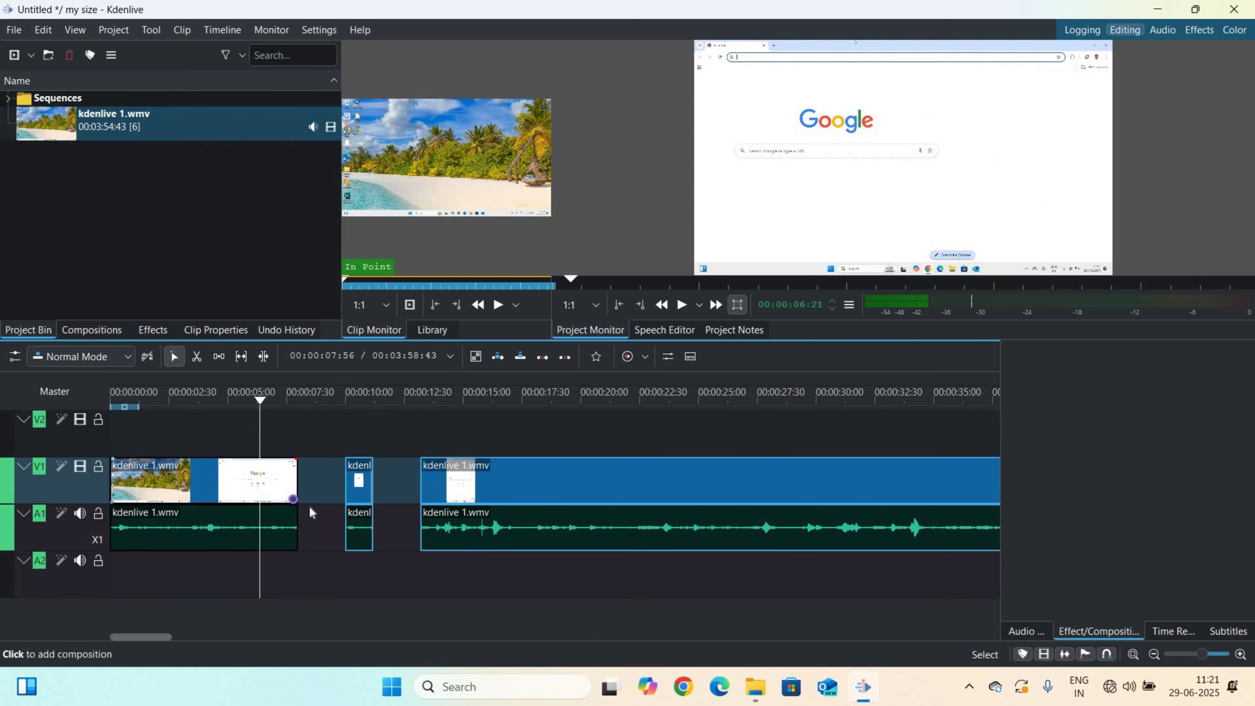
pyautogui.moveTo(277, 529); pyautogui.dragTo(608, 575)
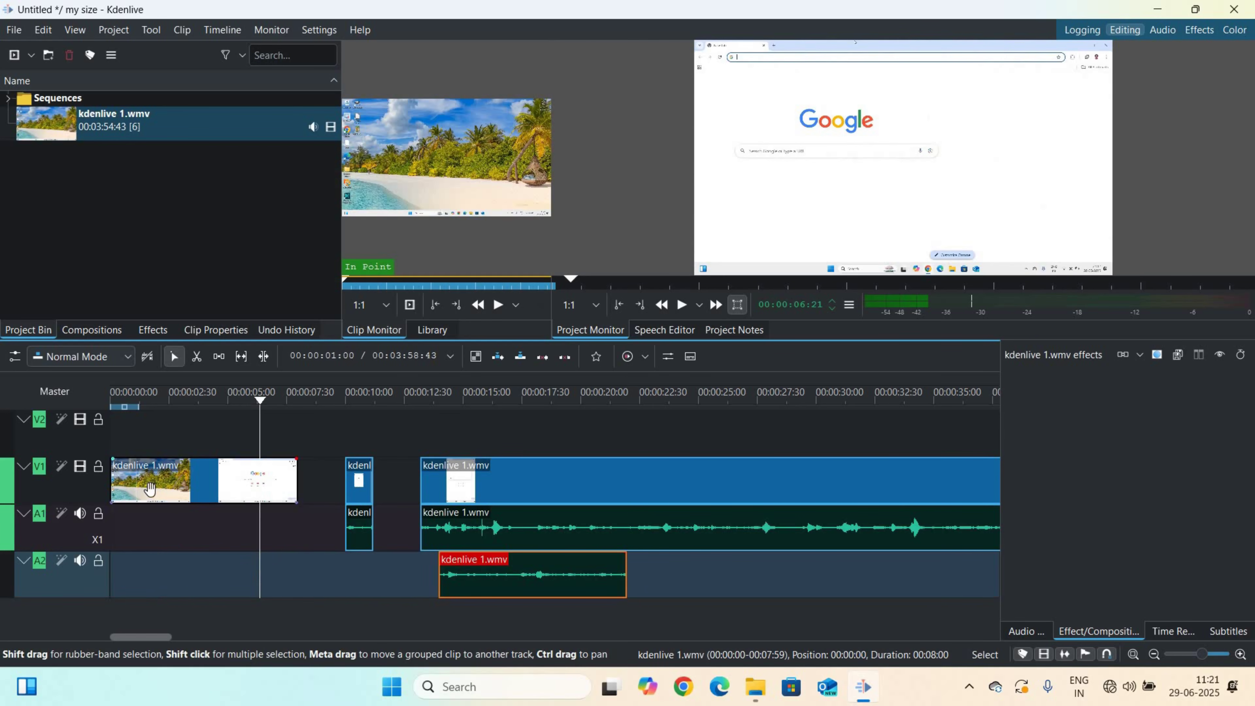
# - Undo moving the first segment's audio to A2, and move the second and third segments back to close the gaps between segments
pyautogui.moveTo(150, 489)
pyautogui.mouseDown()
pyautogui.moveTo(197, 489)
pyautogui.moveTo(150, 489)
pyautogui.mouseUp()
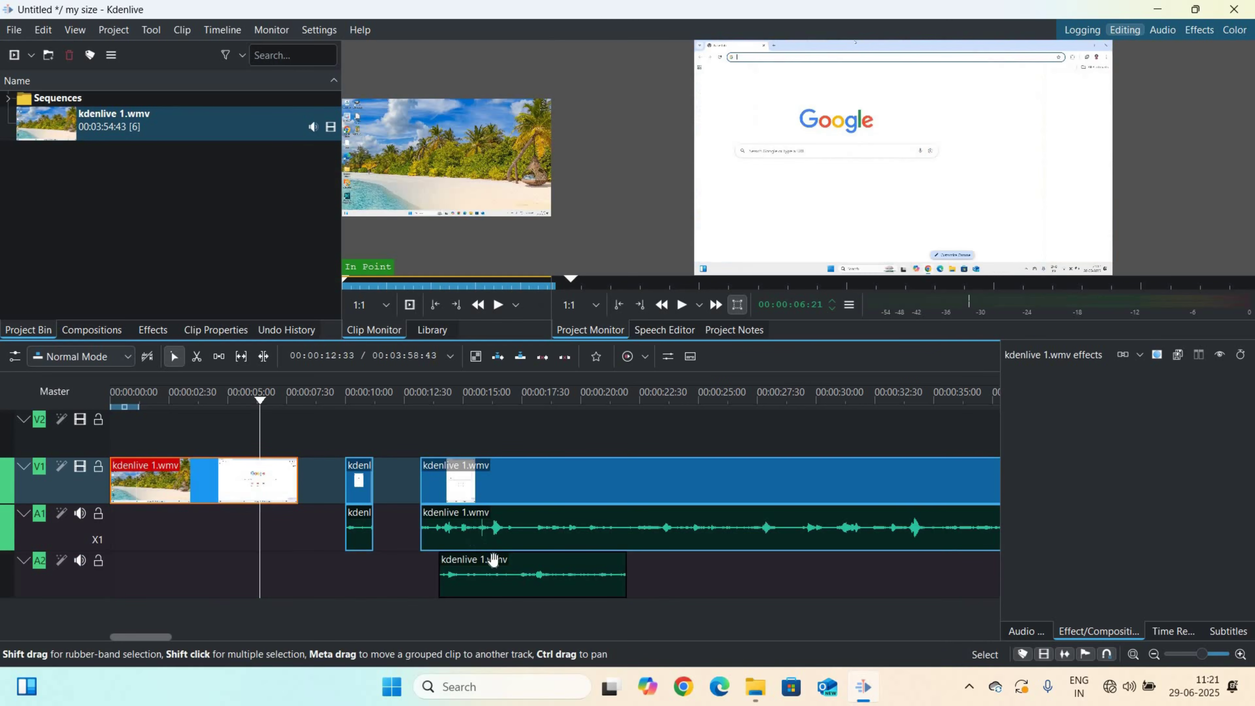
pyautogui.hotkey('ctrl', 'z')
pyautogui.moveTo(356, 486); pyautogui.dragTo(340, 485)
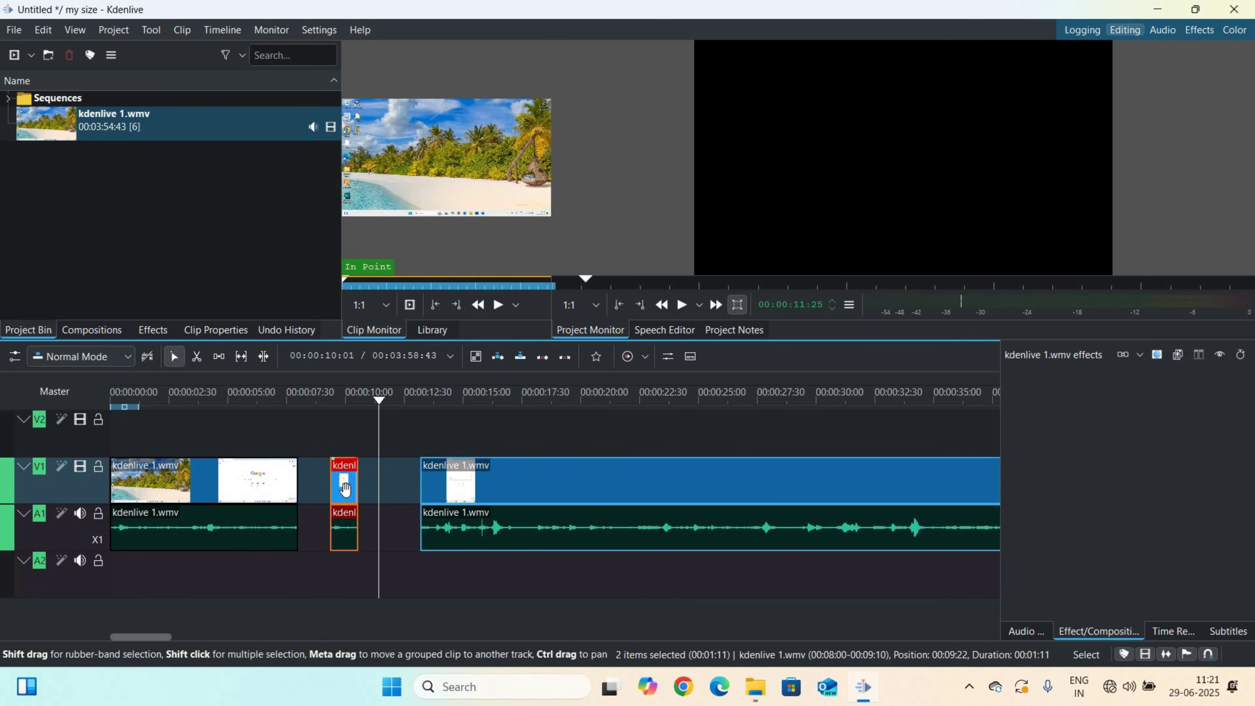
pyautogui.moveTo(345, 495); pyautogui.dragTo(303, 484)
pyautogui.moveTo(475, 474); pyautogui.dragTo(381, 474)
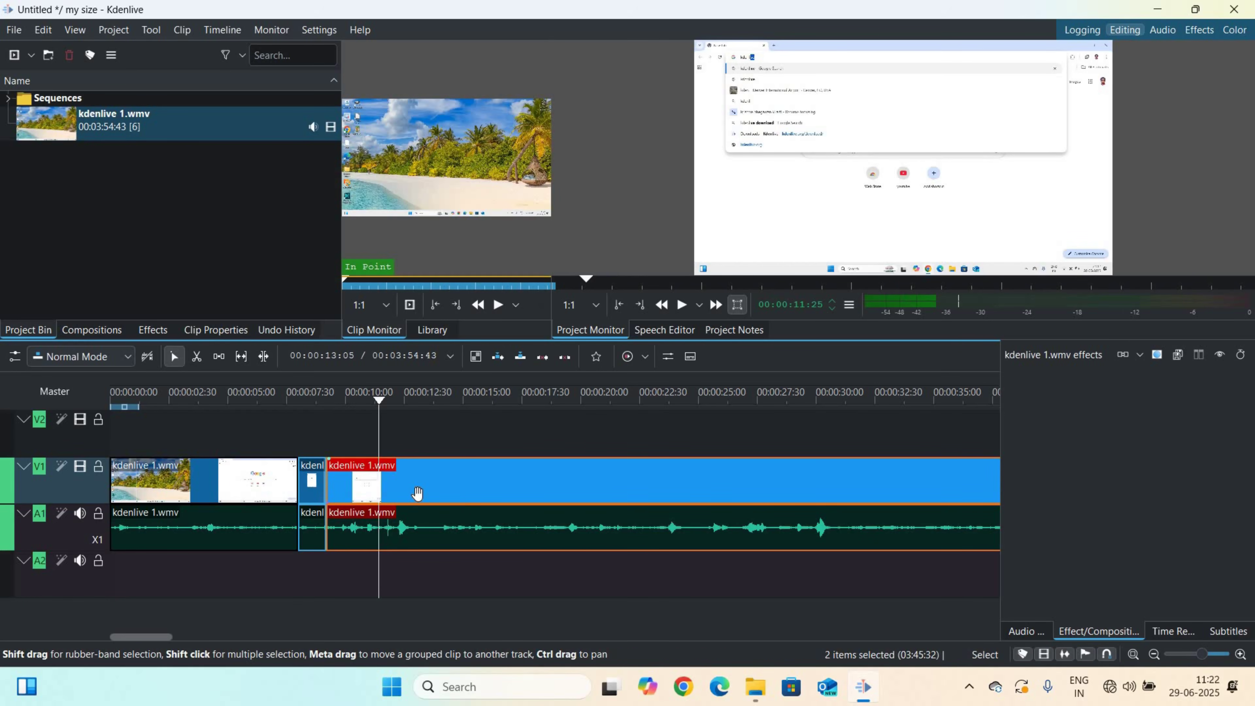
# - Group the three kdenlive 1.wmv segments on the timeline into one group and clear the selection
pyautogui.keyDown('shift'); pyautogui.click(312, 486); pyautogui.keyUp('shift')
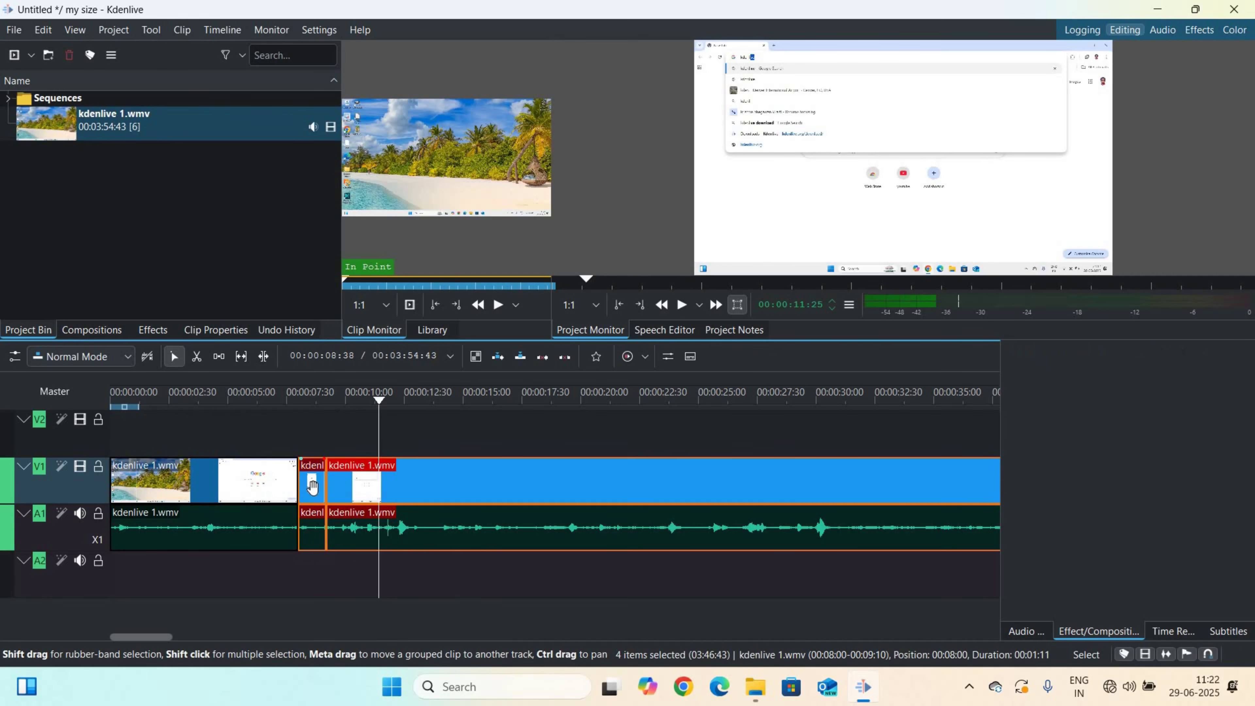
pyautogui.keyDown('shift'); pyautogui.click(253, 480); pyautogui.keyUp('shift')
pyautogui.rightClick(253, 480)
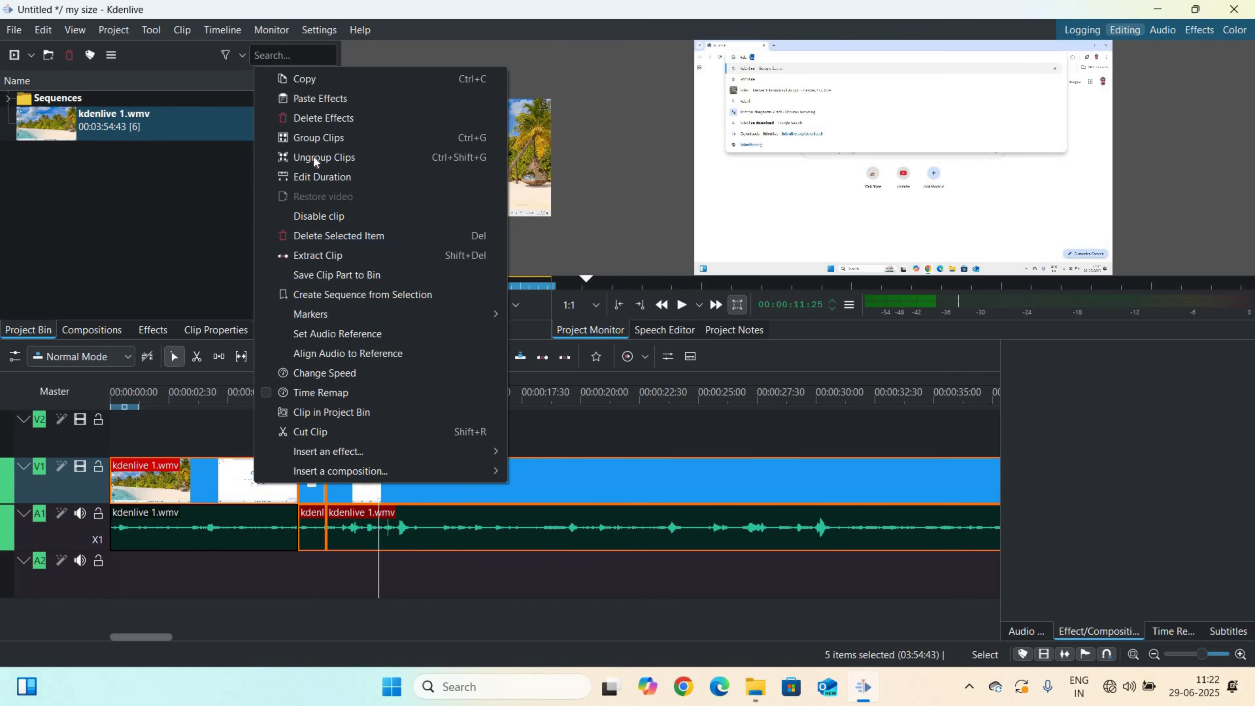
pyautogui.click(321, 141)
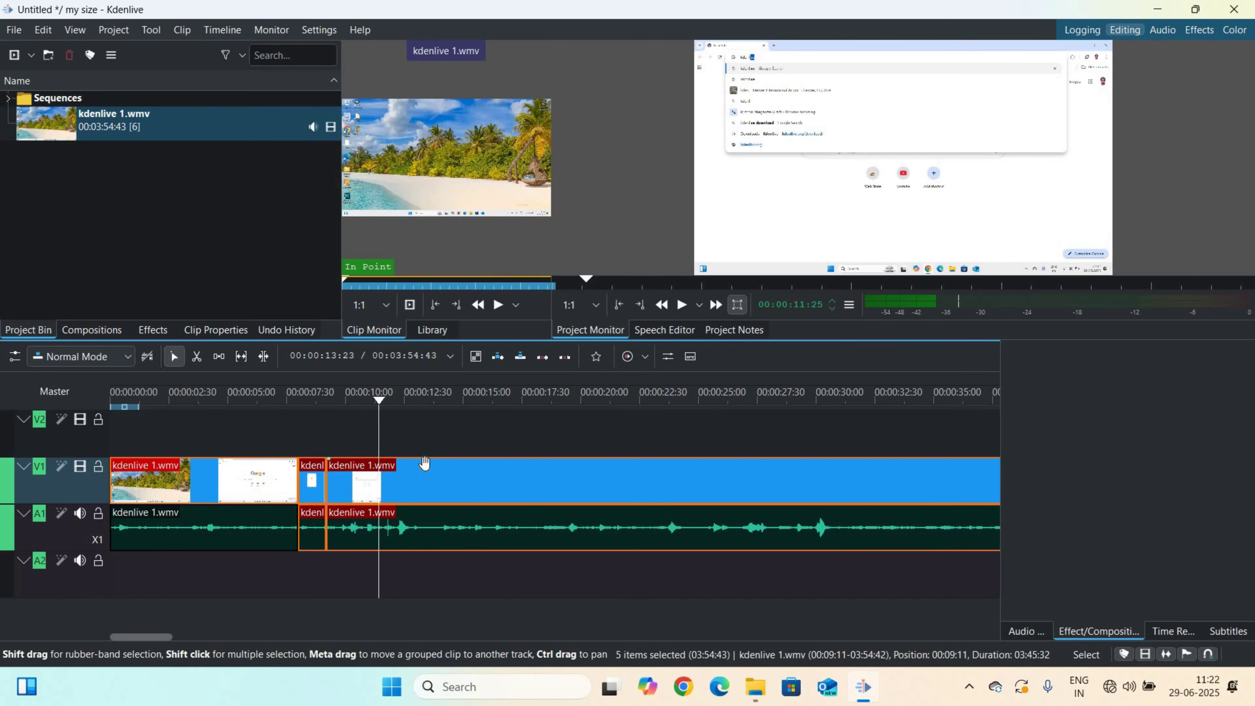
pyautogui.click(478, 447)
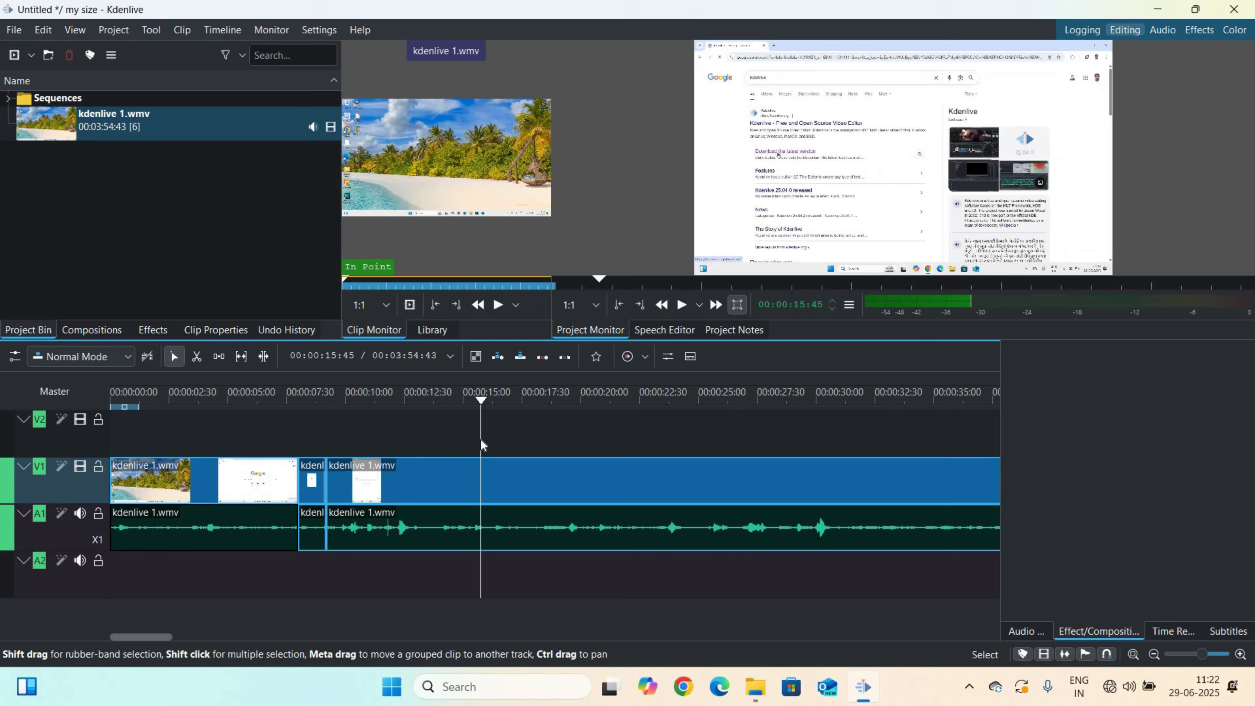
pyautogui.click(391, 475)
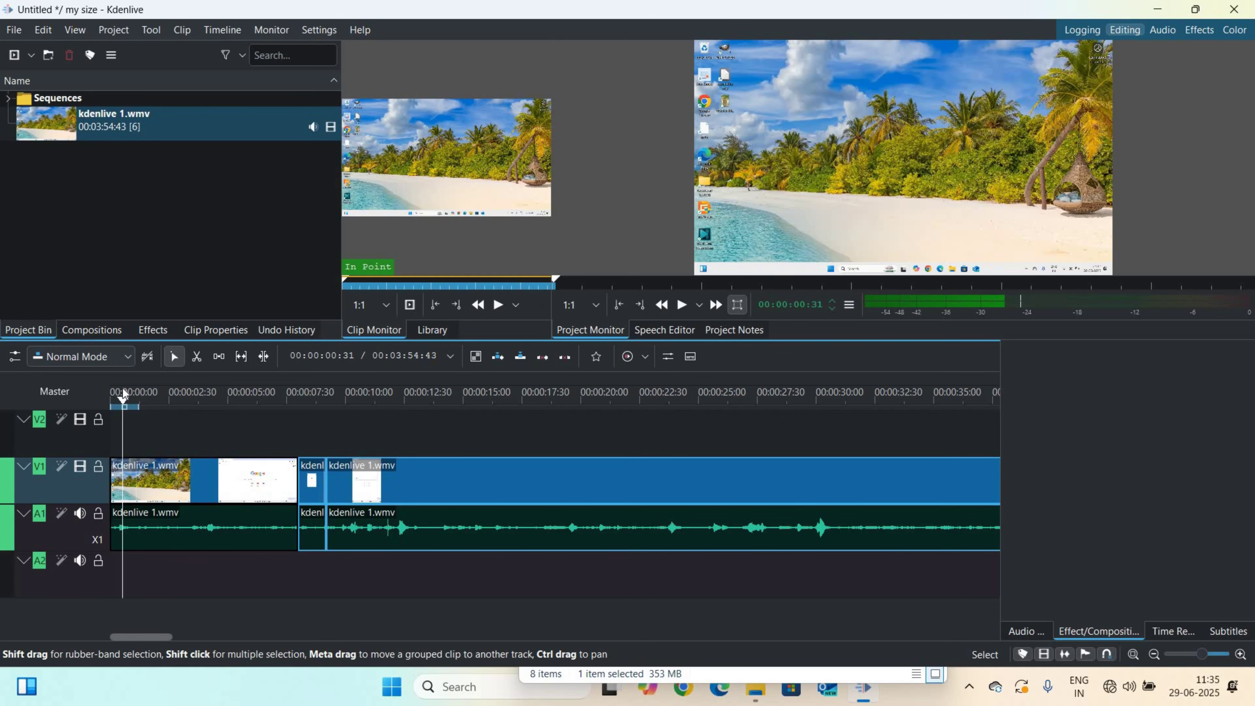
# - Start a new title clip and enter the text "please subsscribe my channel" in the upper half of the frame
pyautogui.click(108, 35)
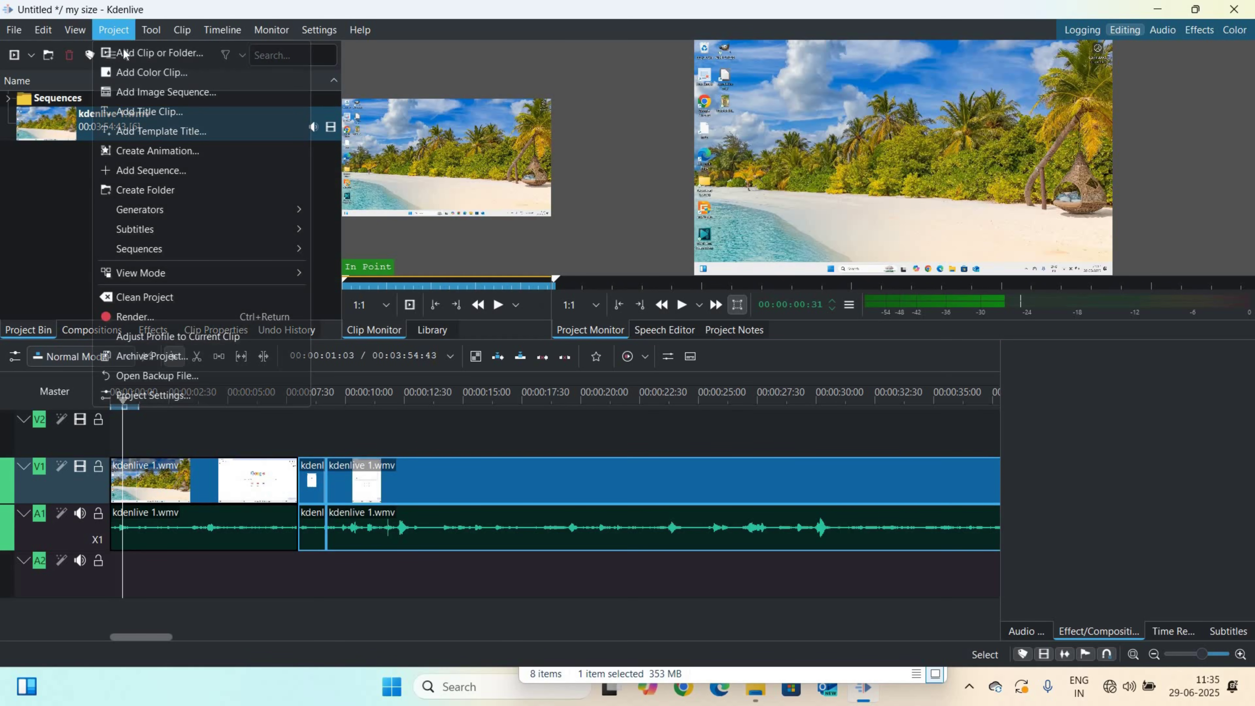
pyautogui.click(137, 113)
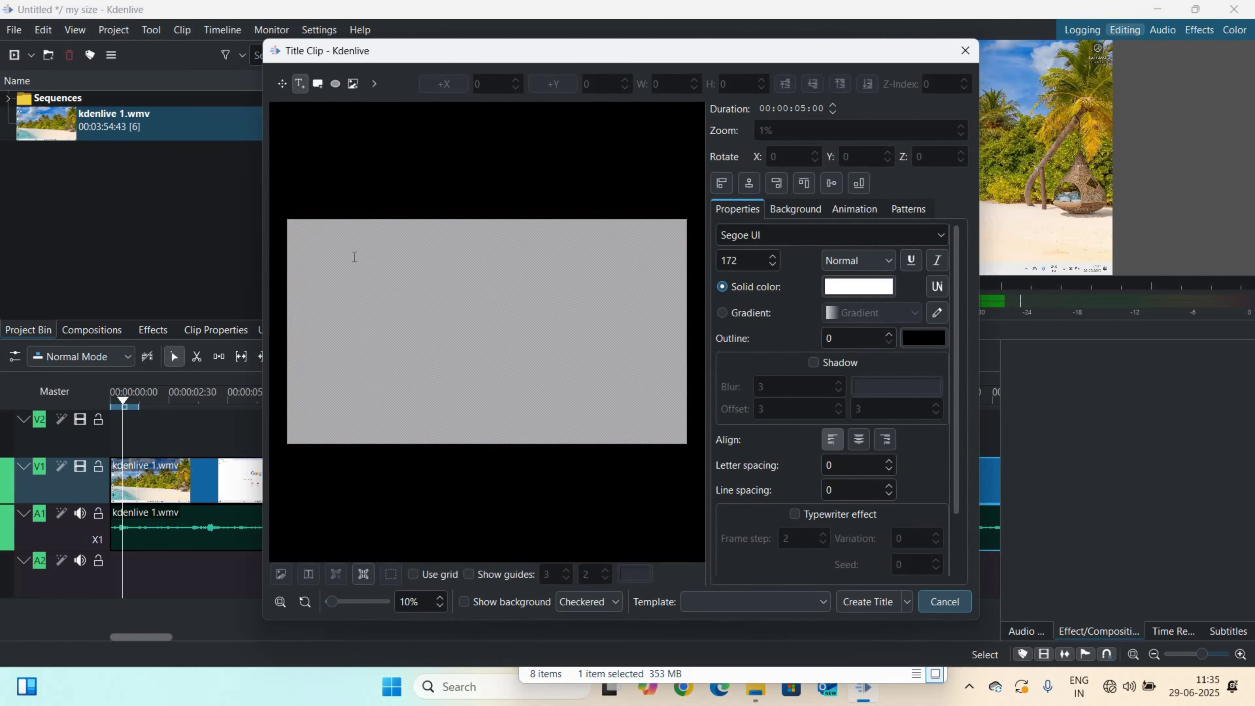
pyautogui.click(358, 280)
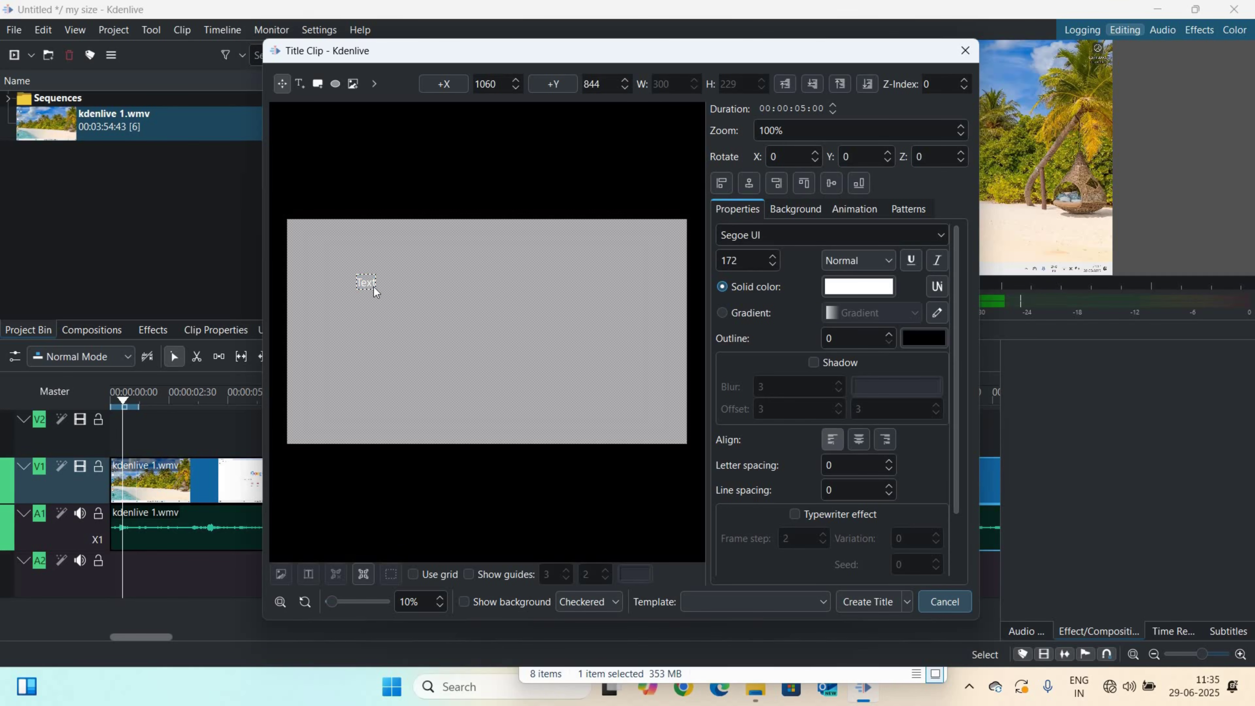
pyautogui.press('BackSpace')
pyautogui.write('o')
pyautogui.write('lease subsscribe m')
pyautogui.write('y channel')
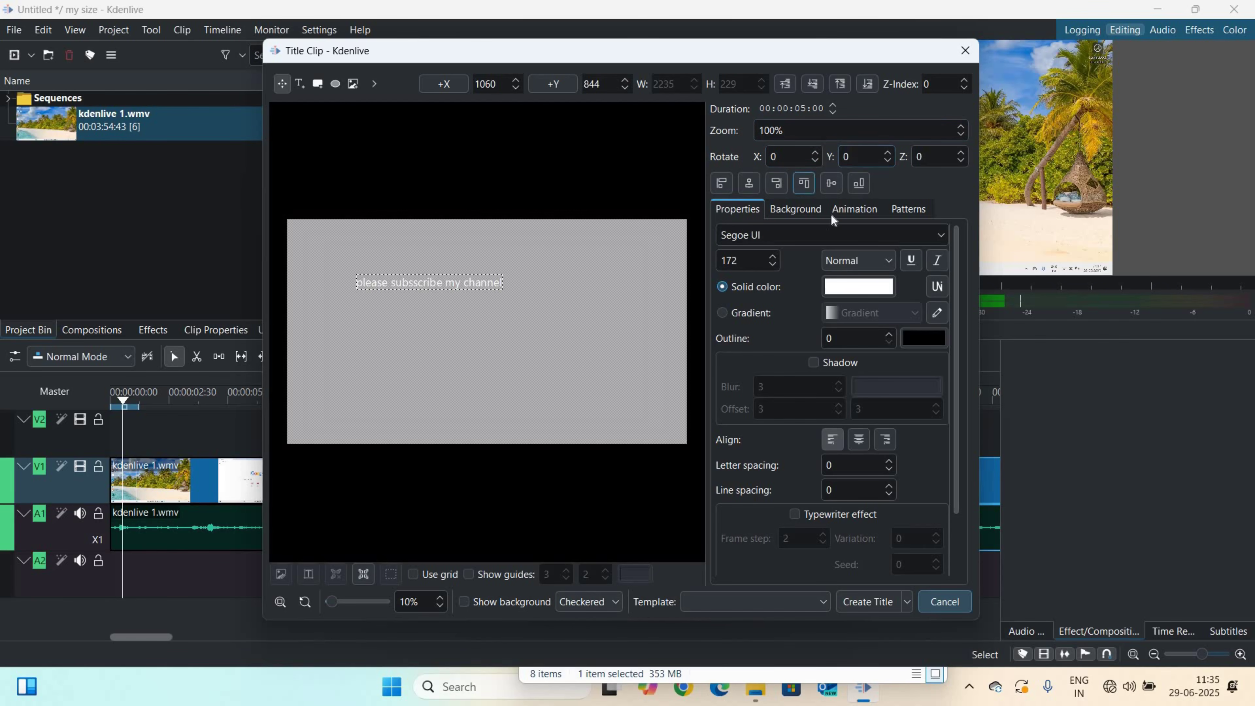
# - Examine the title editor's background, animation, pattern and text property options, including shadow and typewriter effect
pyautogui.click(786, 213)
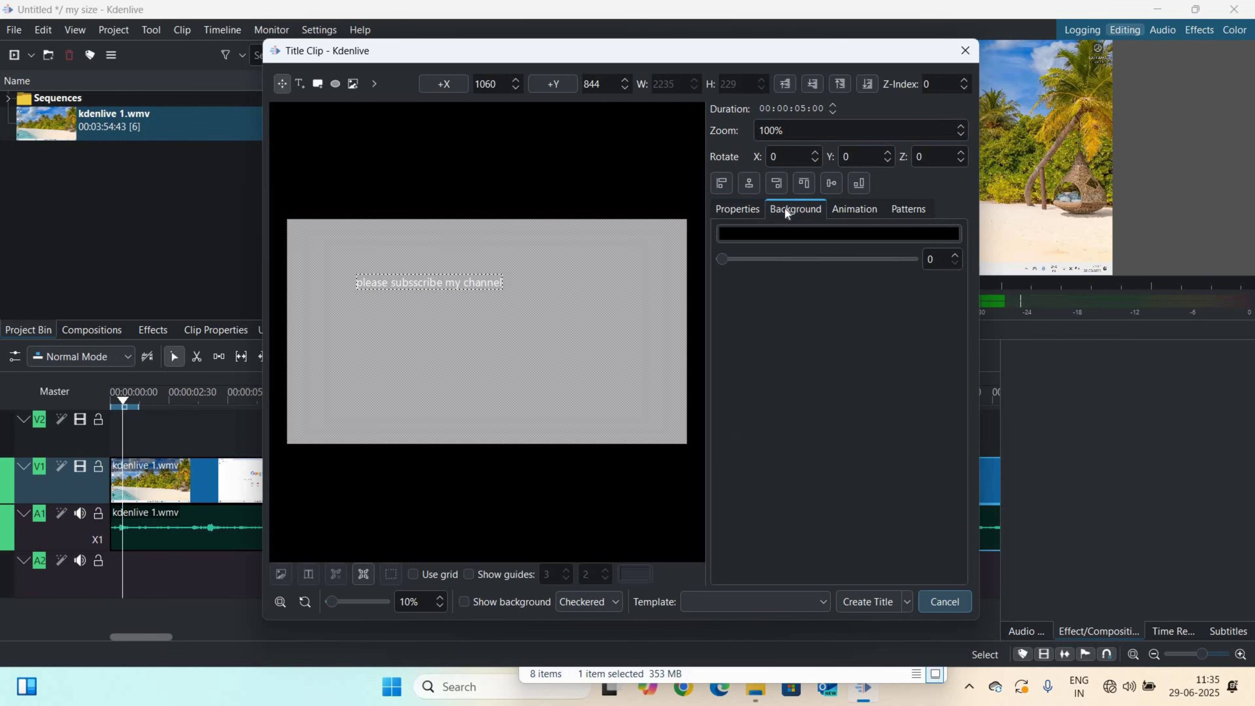
pyautogui.click(842, 212)
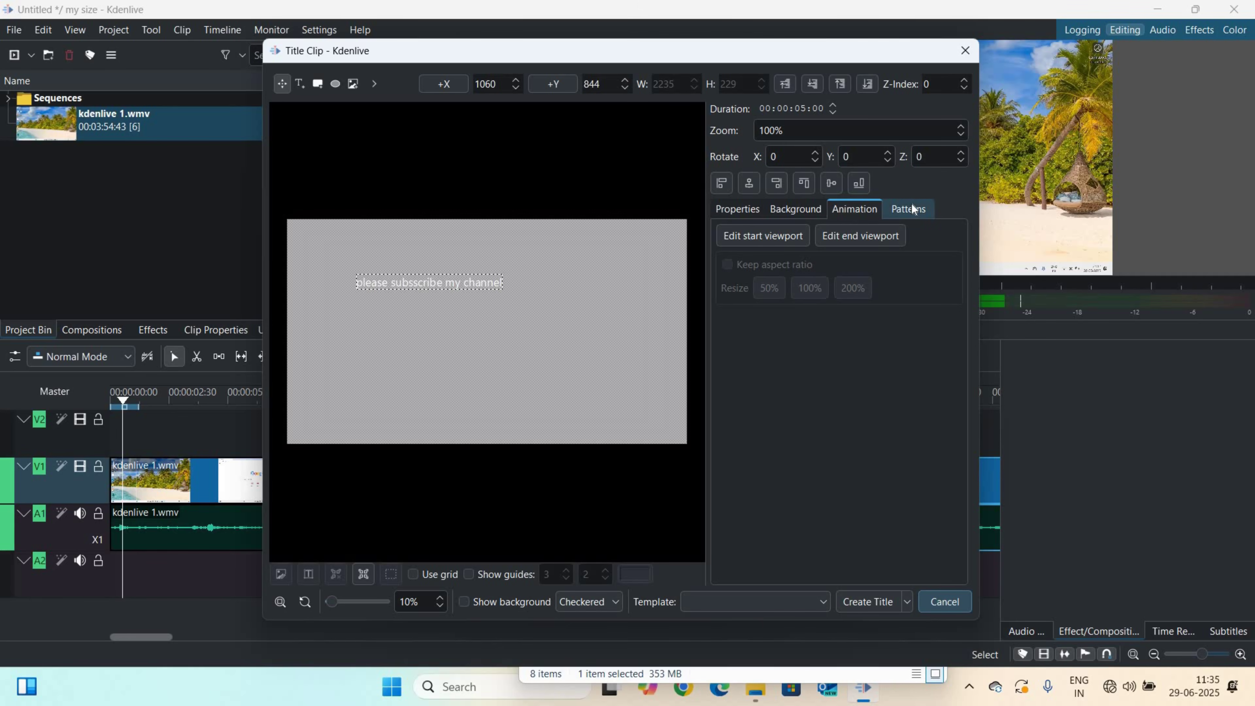
pyautogui.click(912, 209)
pyautogui.click(853, 210)
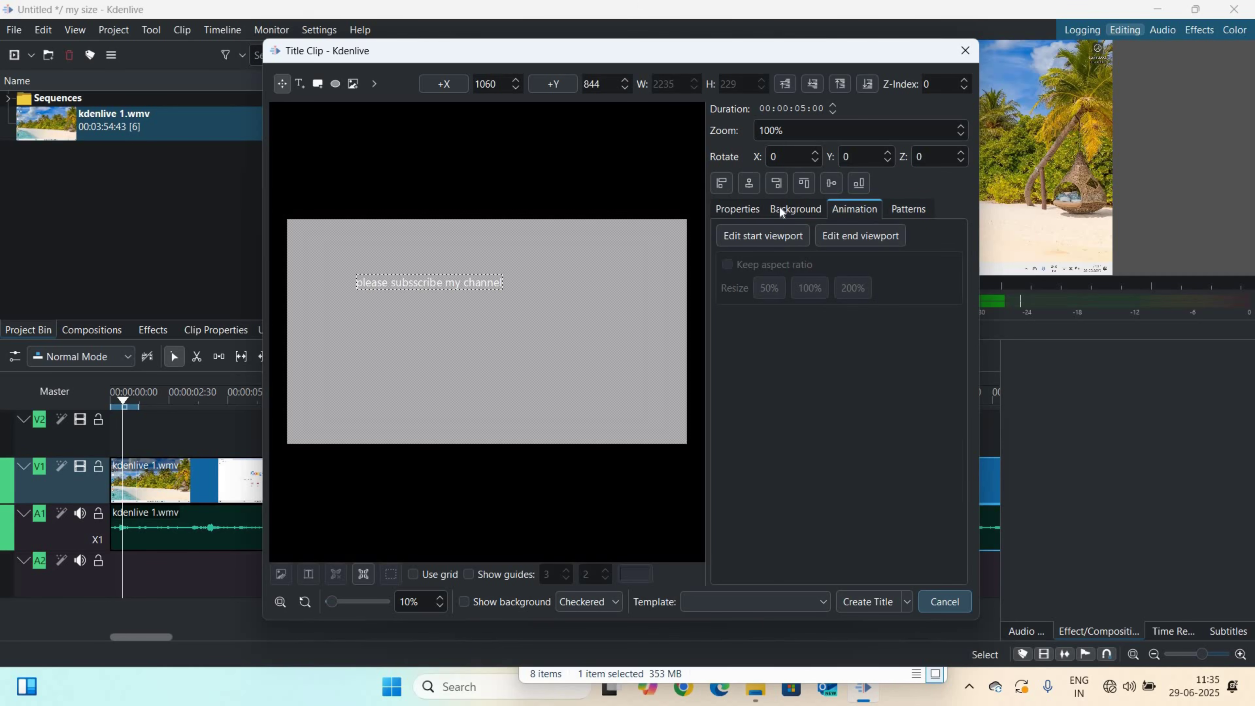
pyautogui.click(739, 205)
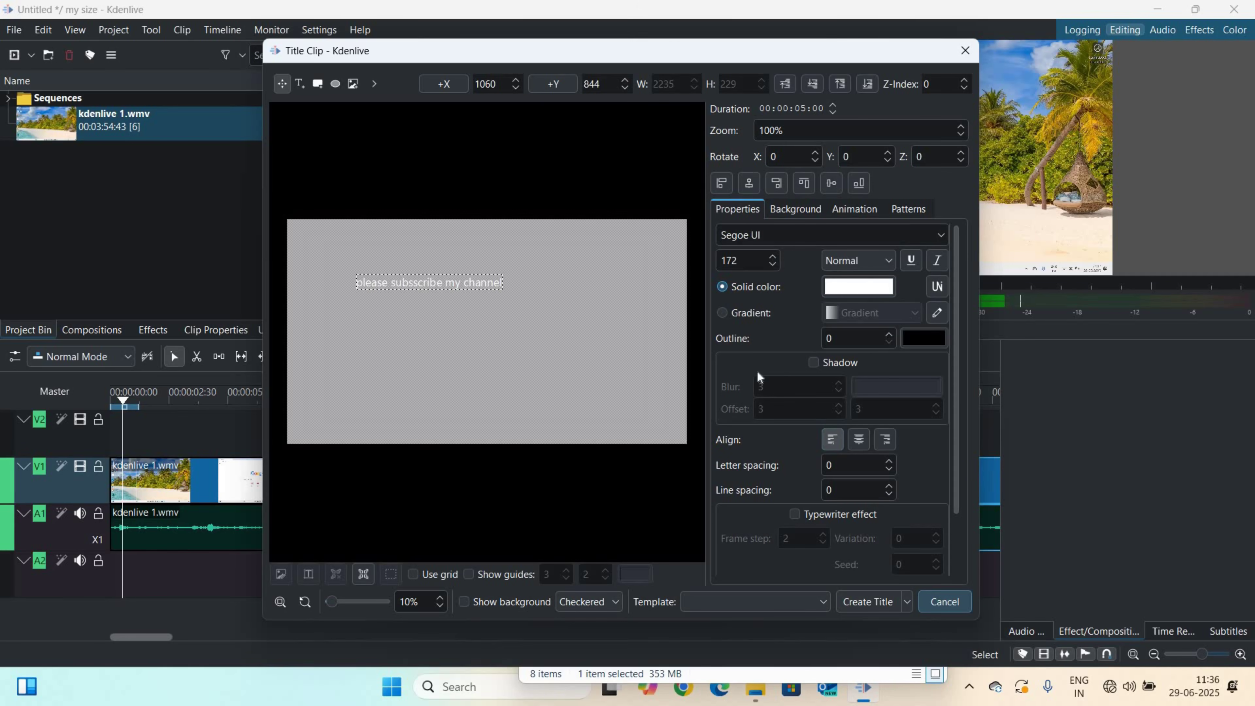
pyautogui.click(491, 320)
pyautogui.click(455, 281)
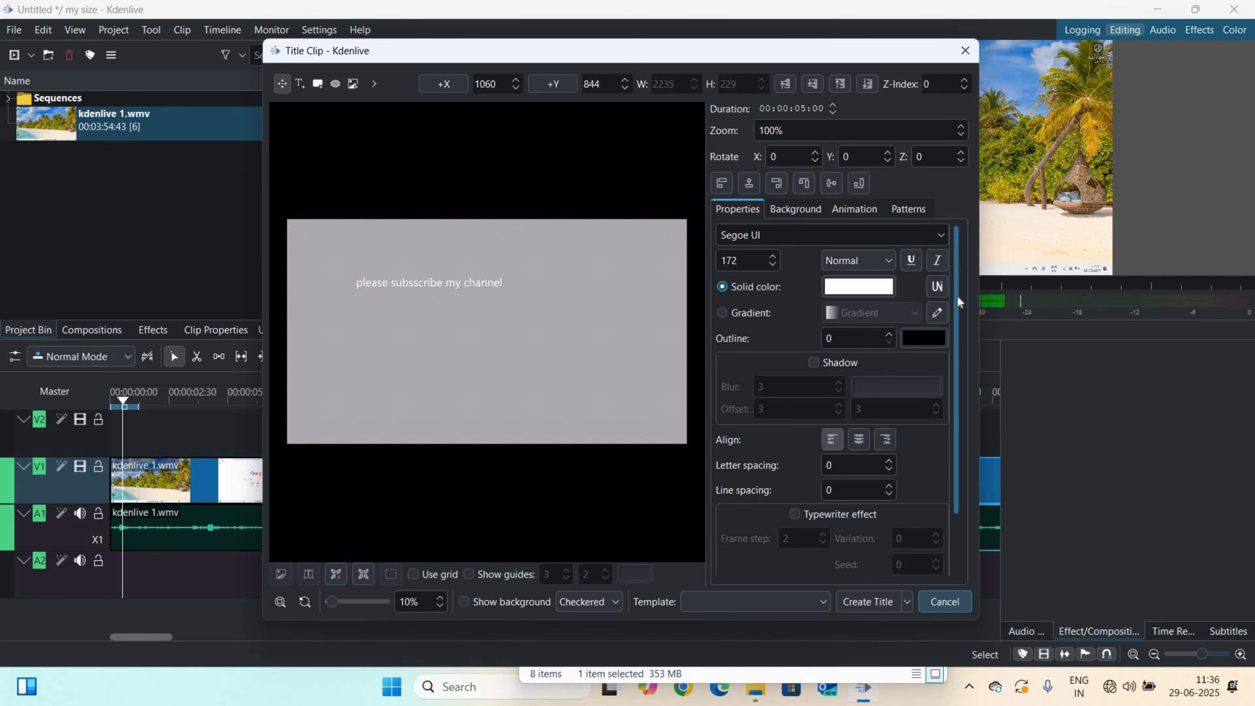
pyautogui.moveTo(957, 296); pyautogui.dragTo(967, 393)
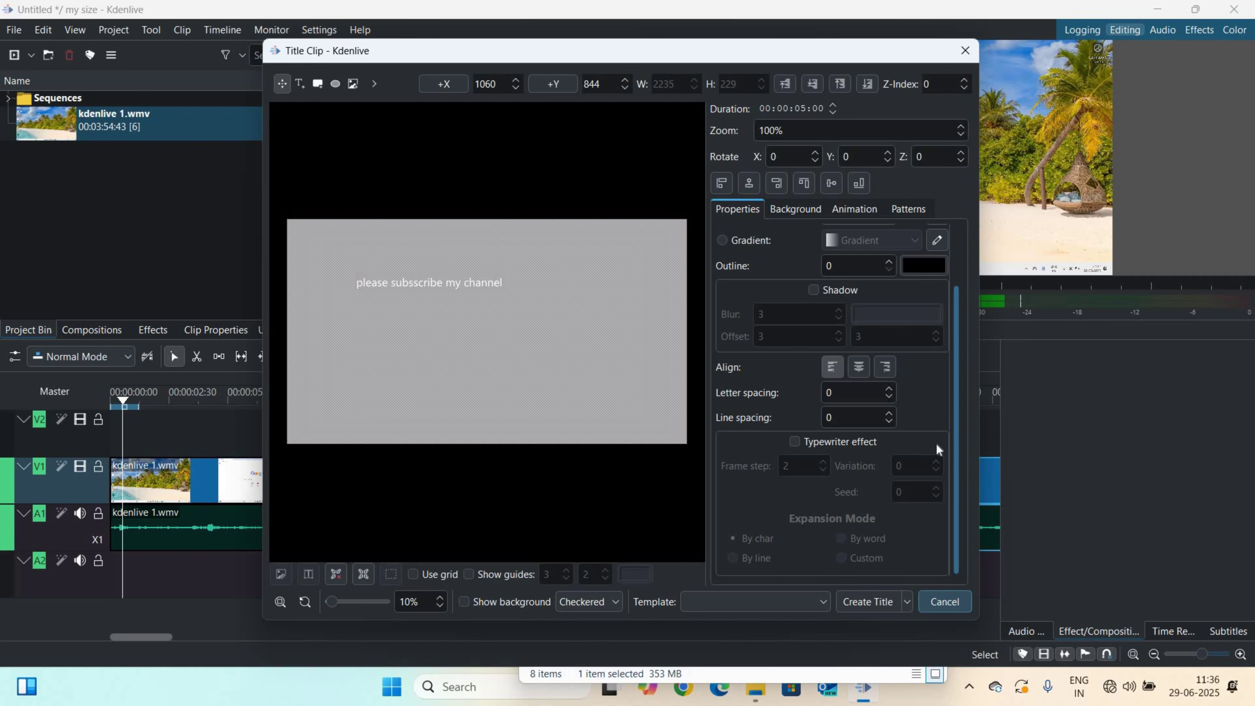
pyautogui.scroll(3, 932, 367)
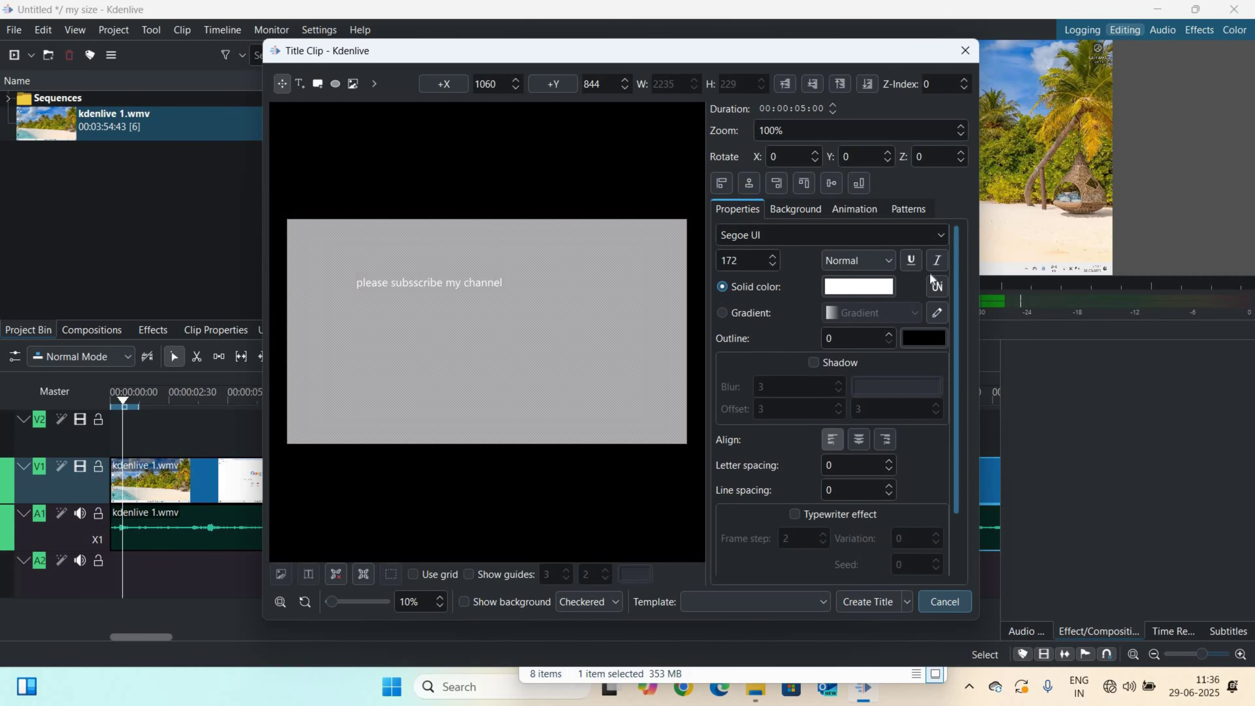
pyautogui.scroll(-3, 938, 366)
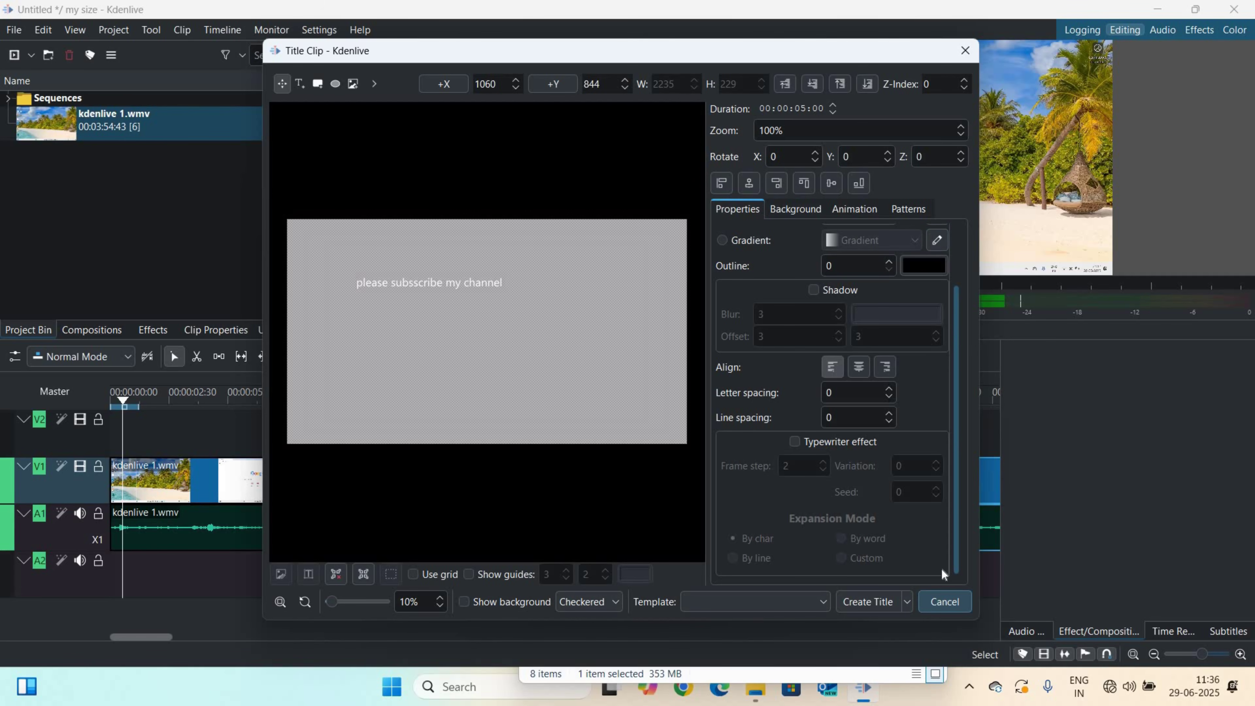
# - Create the title, place it at the start of track V2, and extend its end to about 00:00:06:41
pyautogui.click(868, 607)
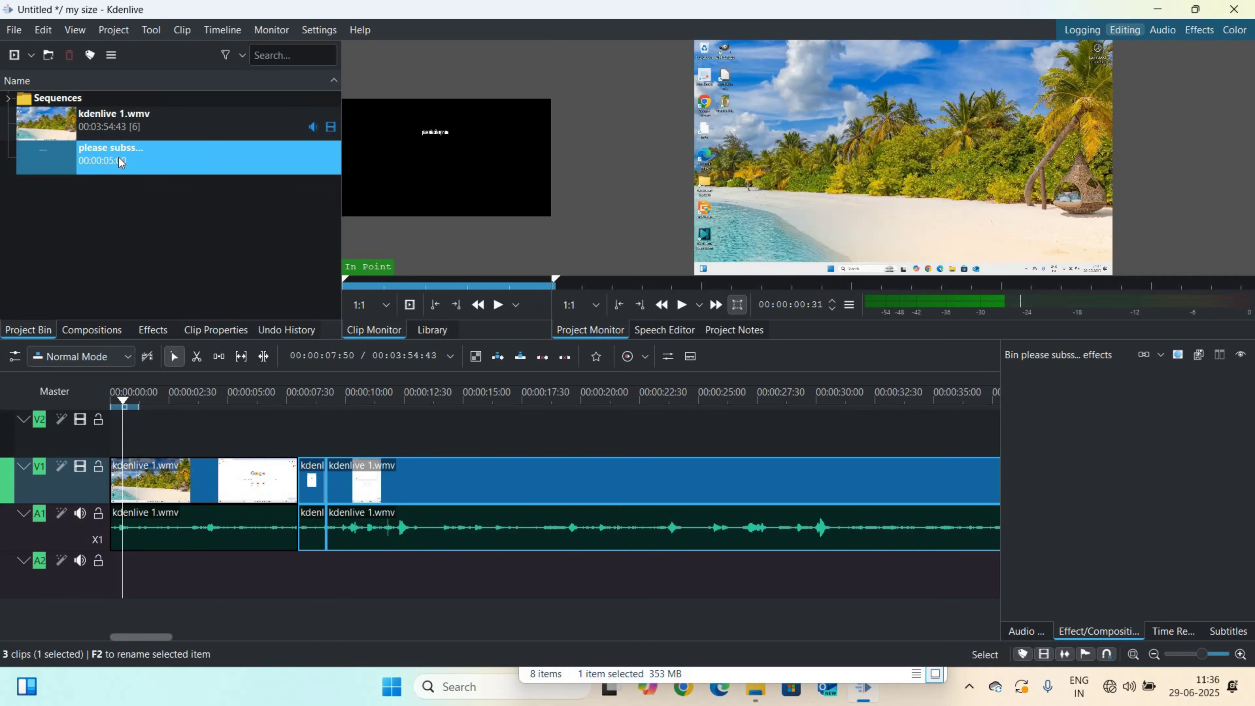
pyautogui.moveTo(97, 144); pyautogui.dragTo(126, 434)
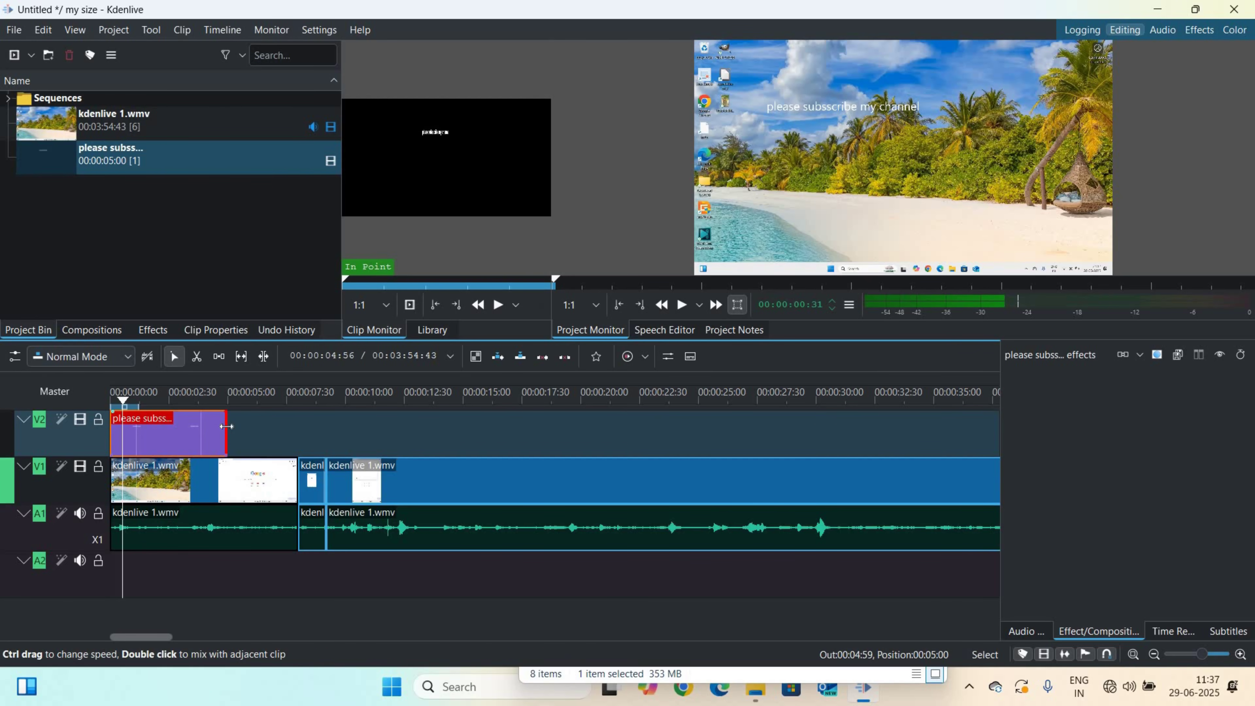
pyautogui.moveTo(226, 426); pyautogui.dragTo(266, 429)
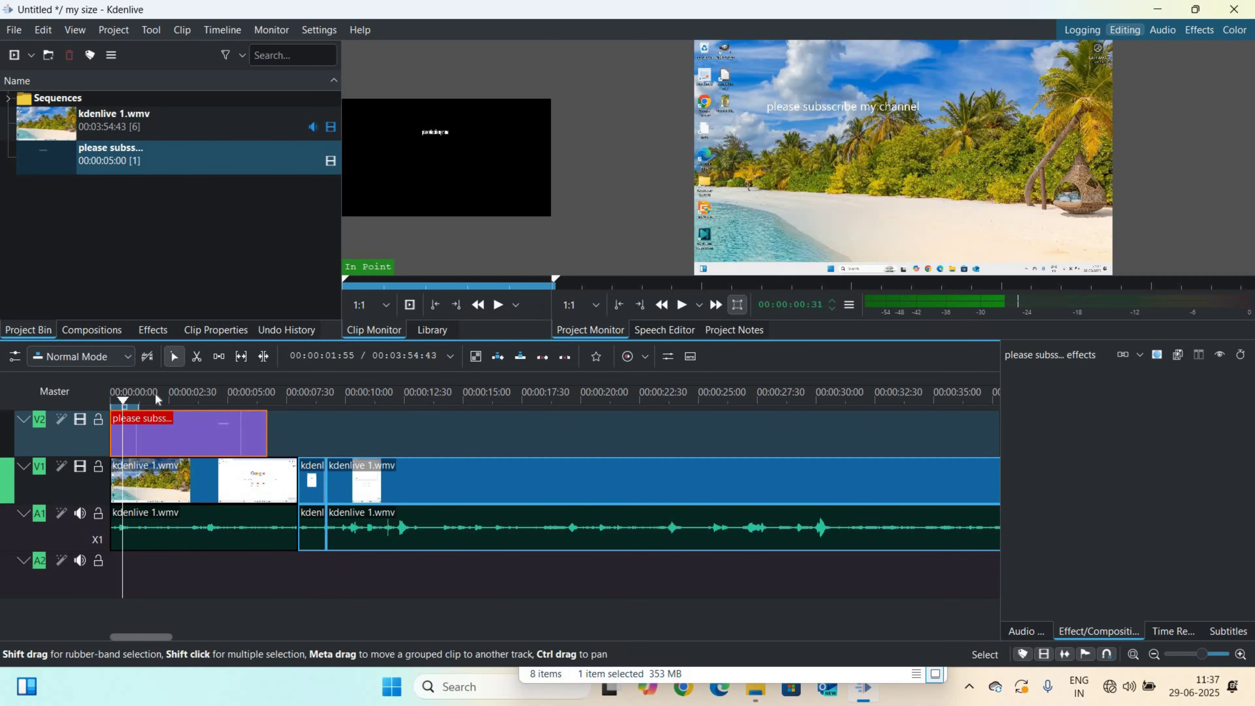
pyautogui.moveTo(414, 164); pyautogui.dragTo(638, 155)
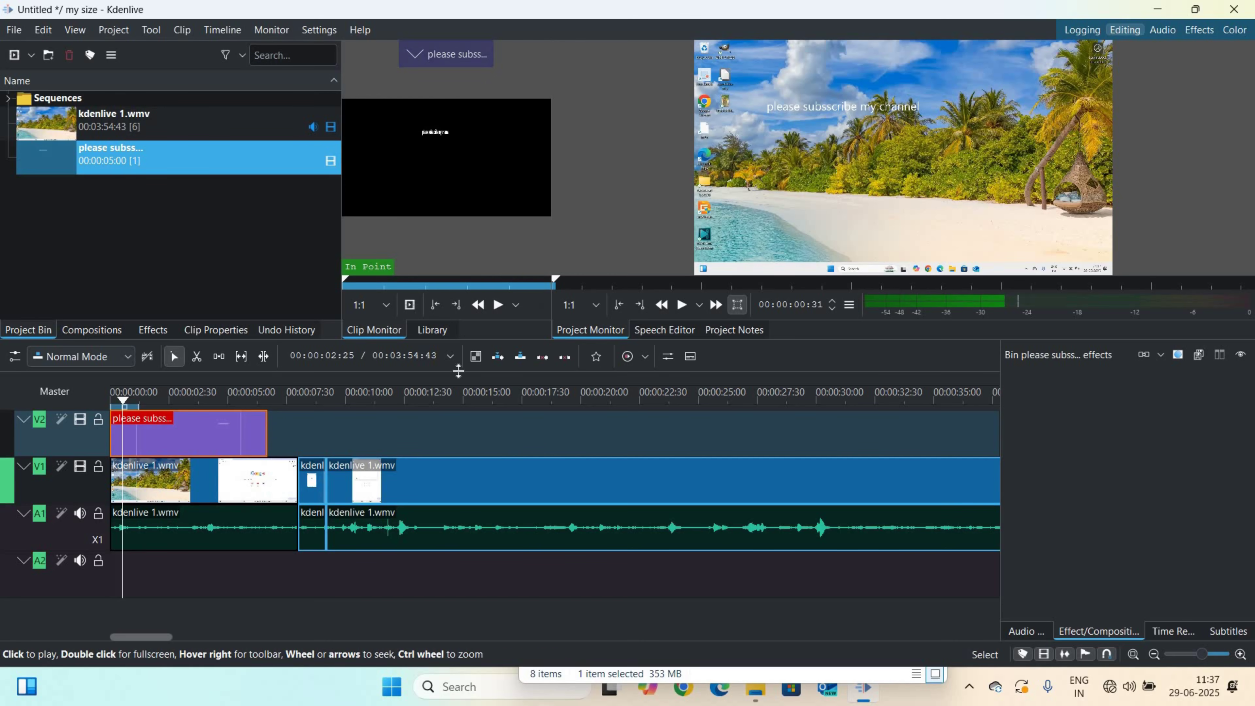
# - Move the short second segment onto V2 just after the title, starting at 00:00:06:49, and place the playhead at 00:00:07:15
pyautogui.click(385, 481)
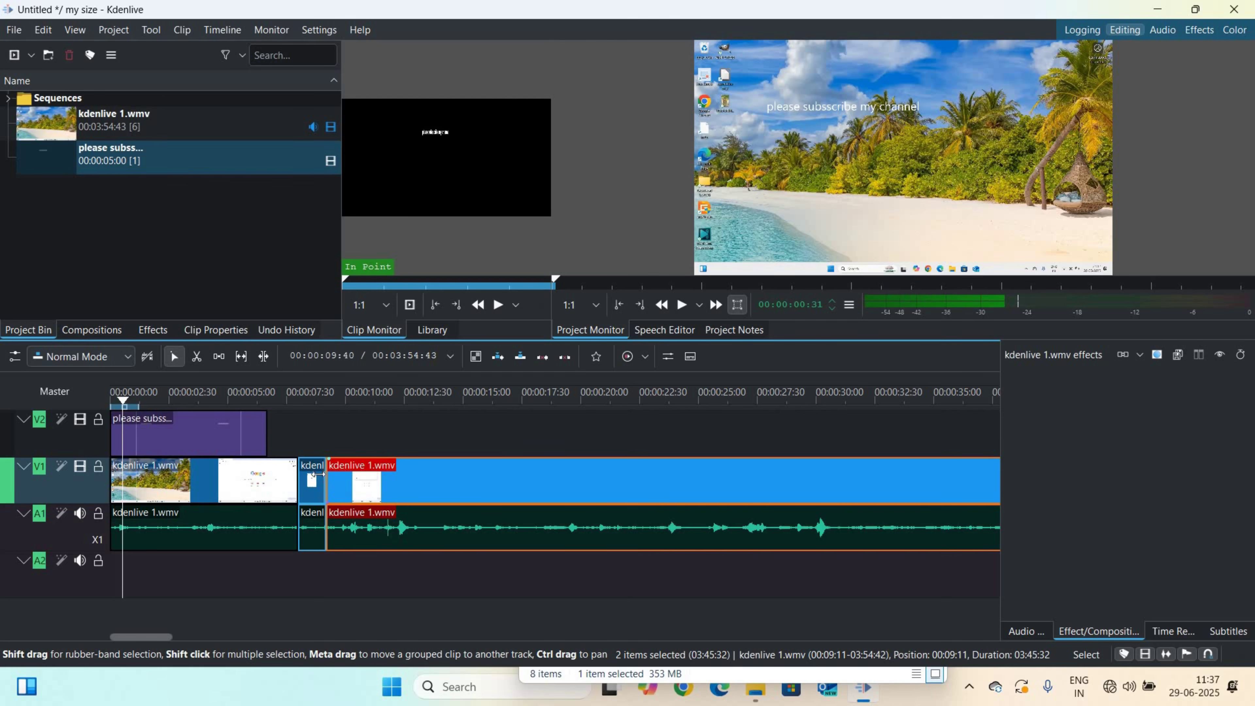
pyautogui.click(312, 482)
pyautogui.moveTo(289, 430); pyautogui.dragTo(286, 431)
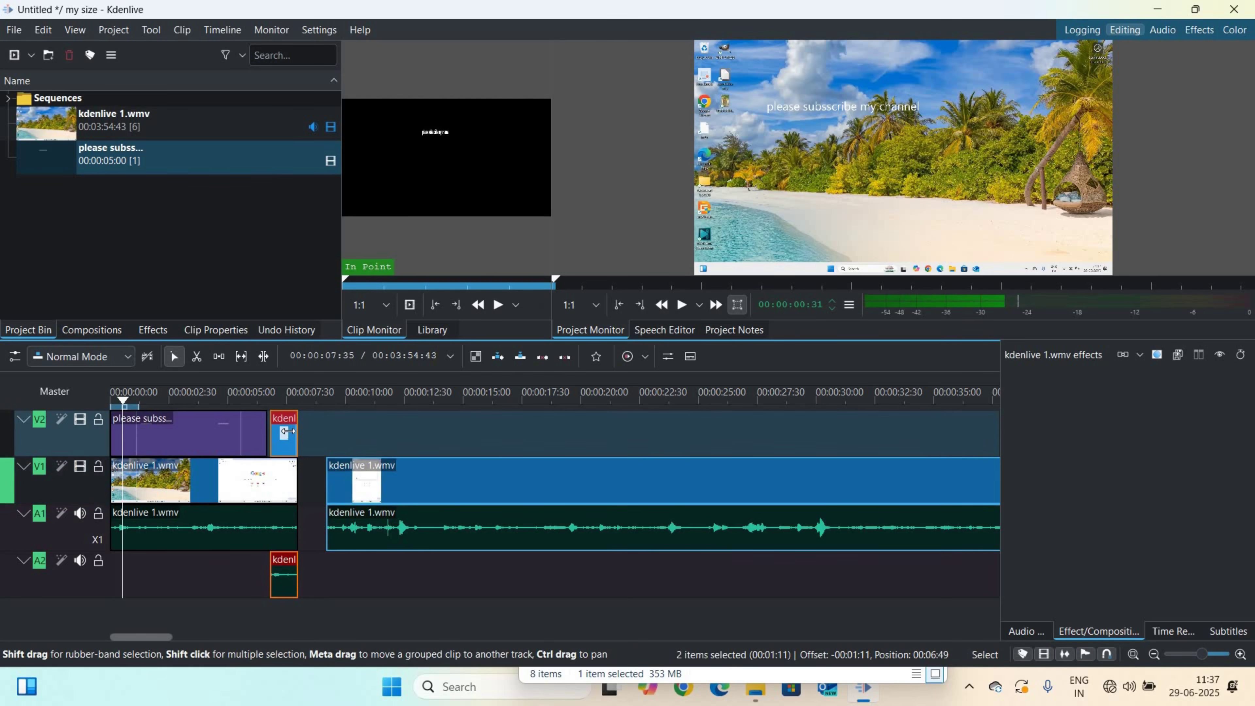
pyautogui.click(281, 401)
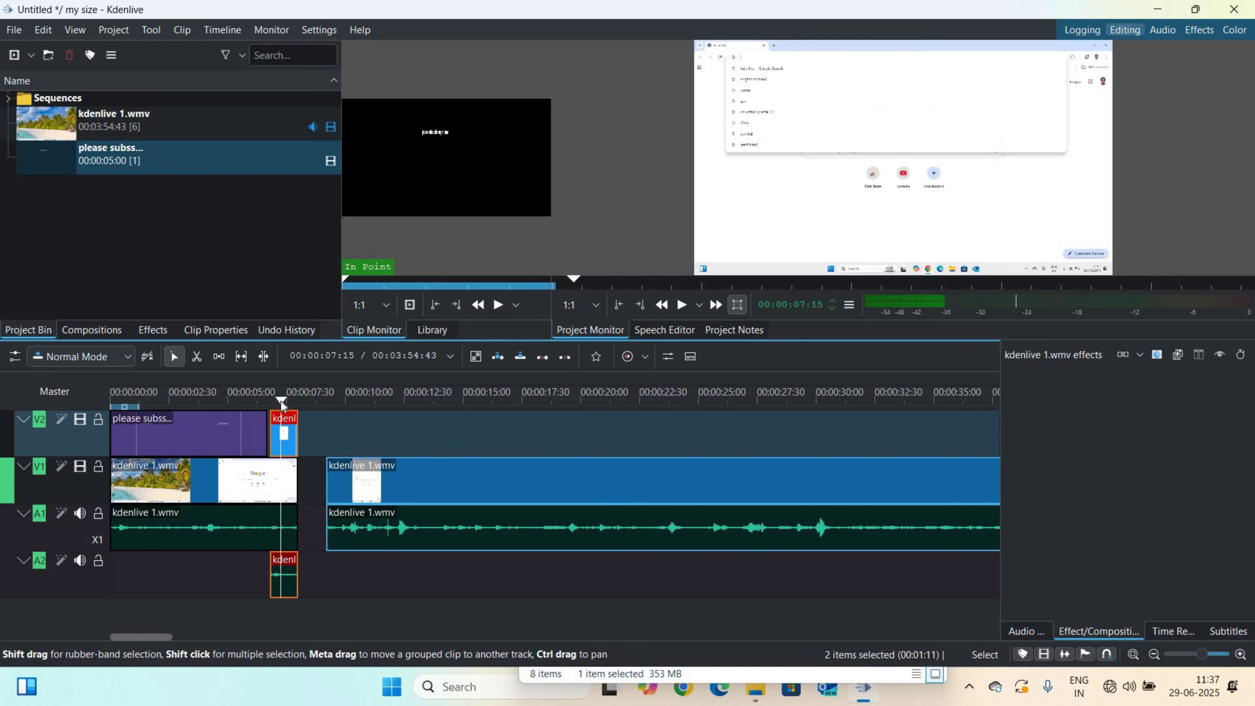
# - Apply Chroma Key: Advanced (Color Selection) to the short segment on V2 and sample white from the project monitor as its key color
pyautogui.click(150, 331)
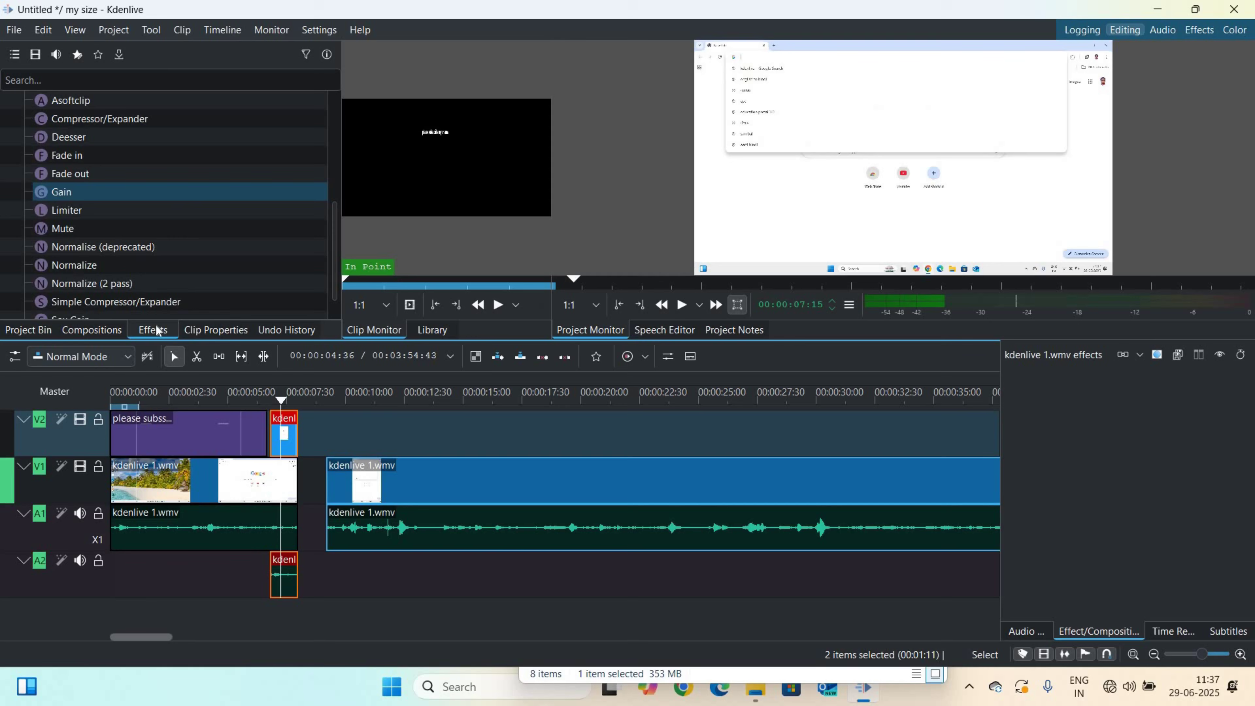
pyautogui.click(34, 74)
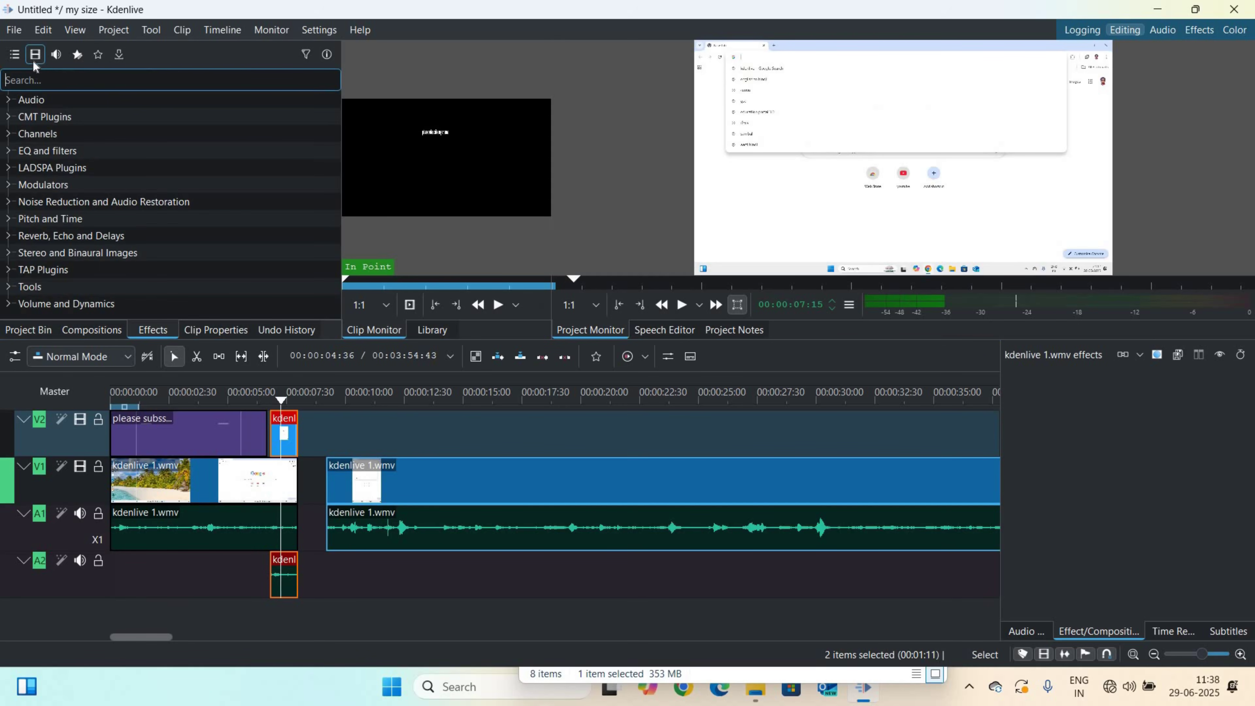
pyautogui.click(33, 58)
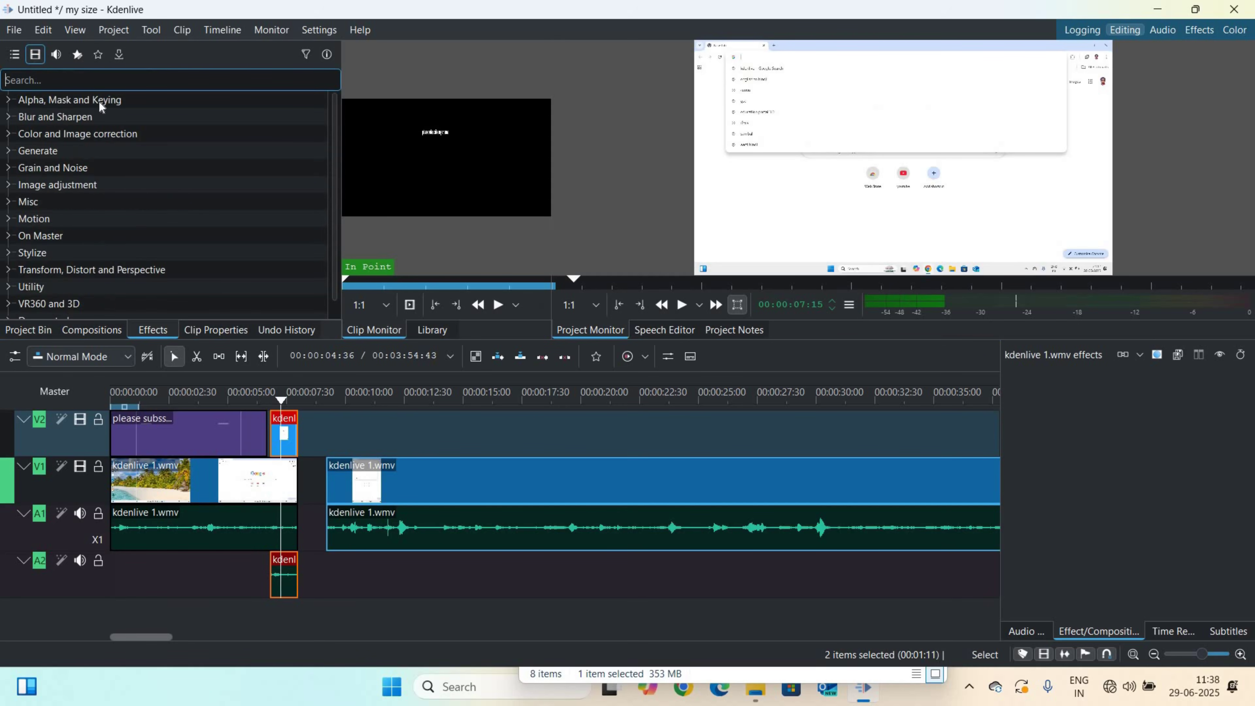
pyautogui.click(122, 102)
pyautogui.doubleClick(122, 102)
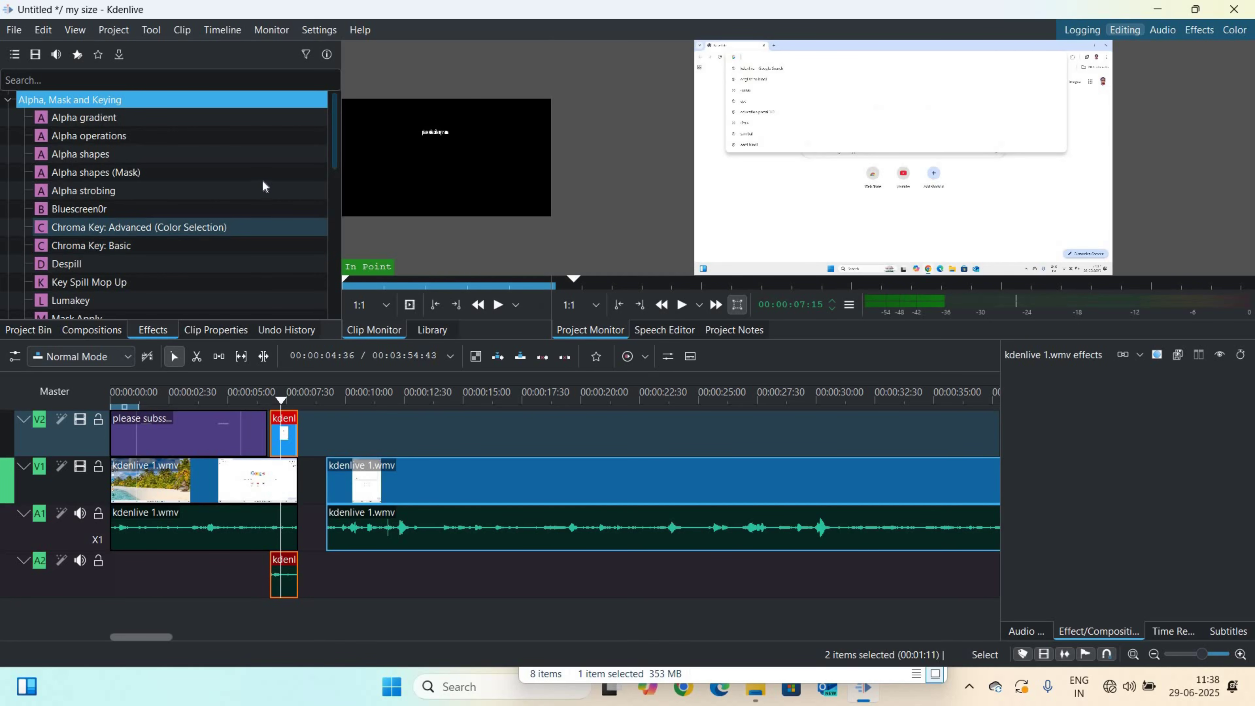
pyautogui.click(97, 228)
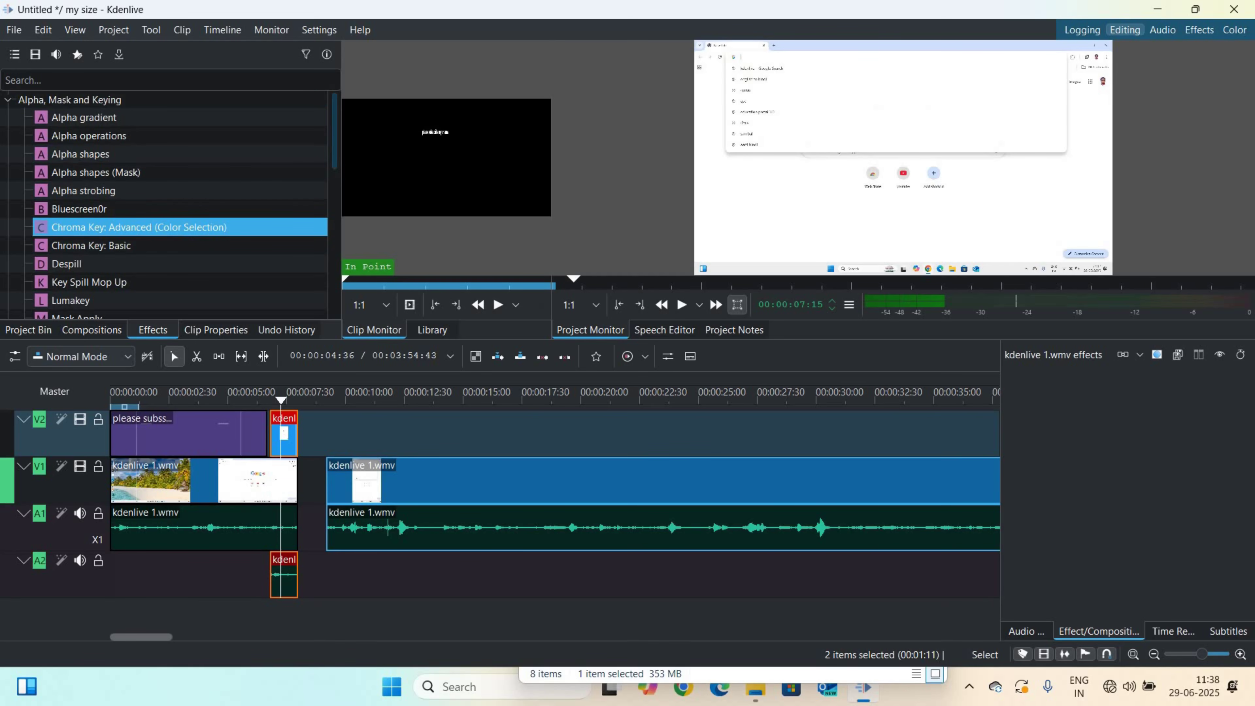
pyautogui.moveTo(284, 434); pyautogui.dragTo(282, 433)
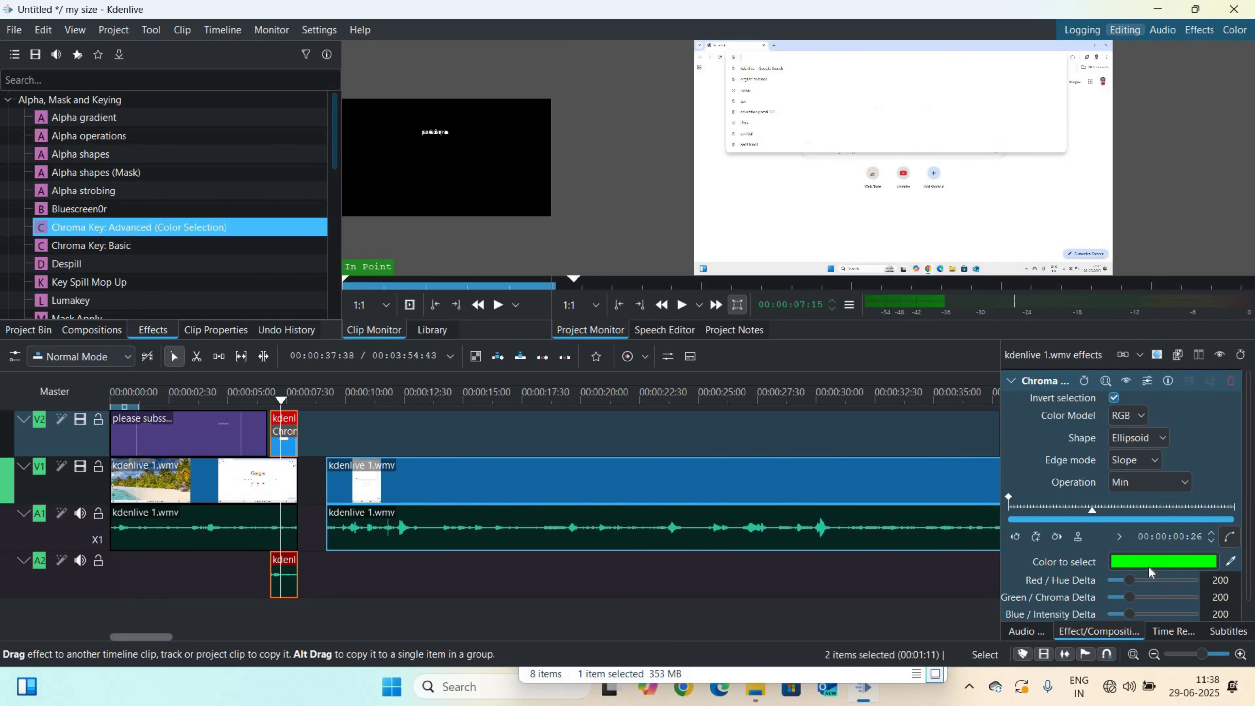
pyautogui.click(1231, 564)
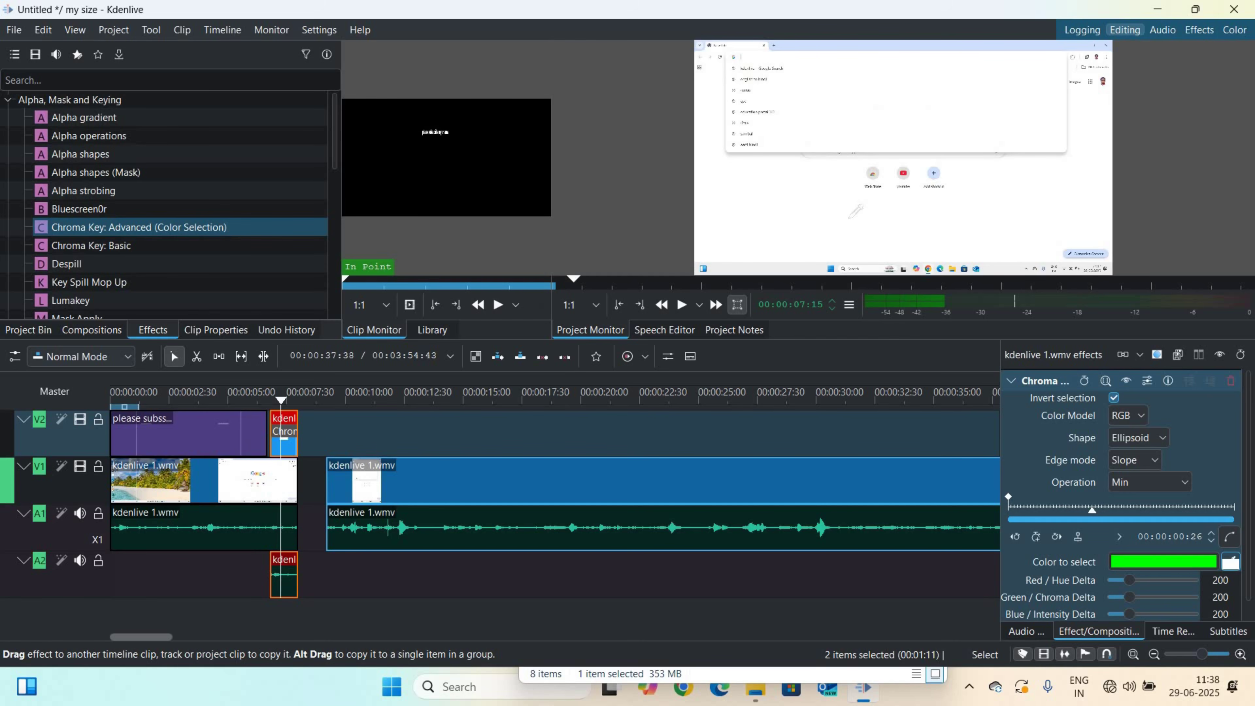
pyautogui.click(797, 203)
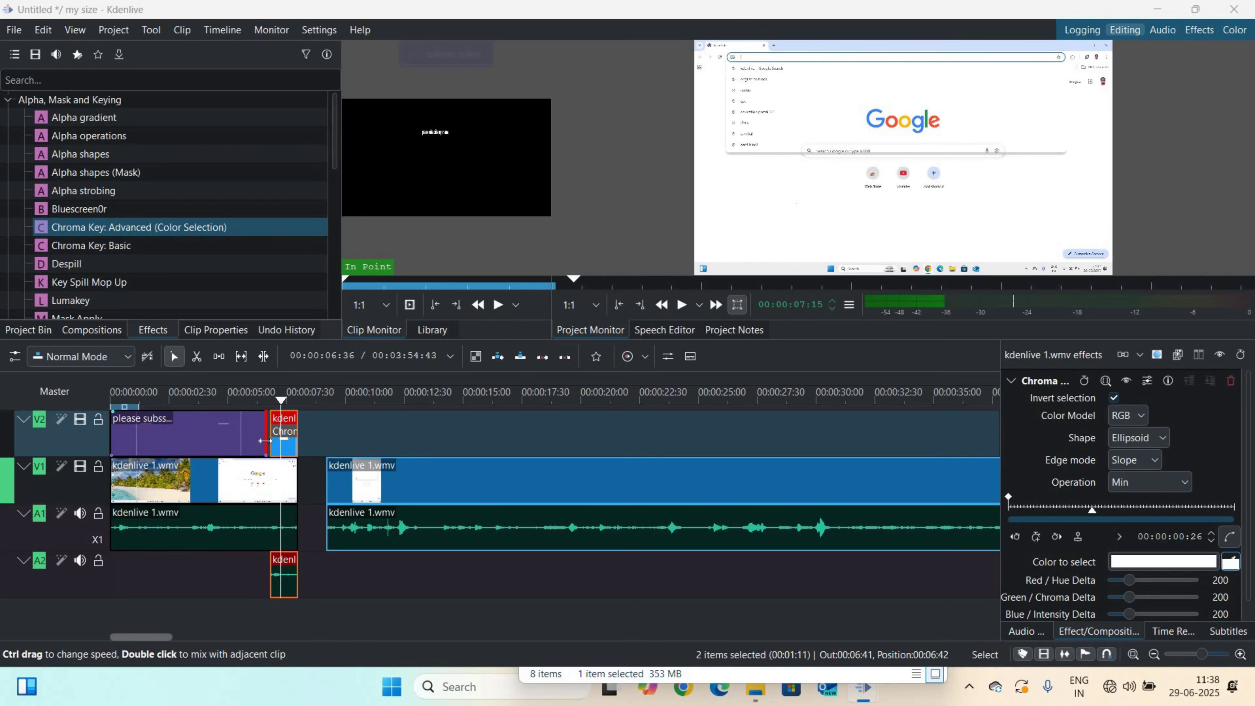
# - Move the title to 00:00:10:15 and the short V2 segment to 00:00:01:14, and preview the keying at 00:00:01:50
pyautogui.click(200, 417)
pyautogui.moveTo(432, 430); pyautogui.dragTo(439, 429)
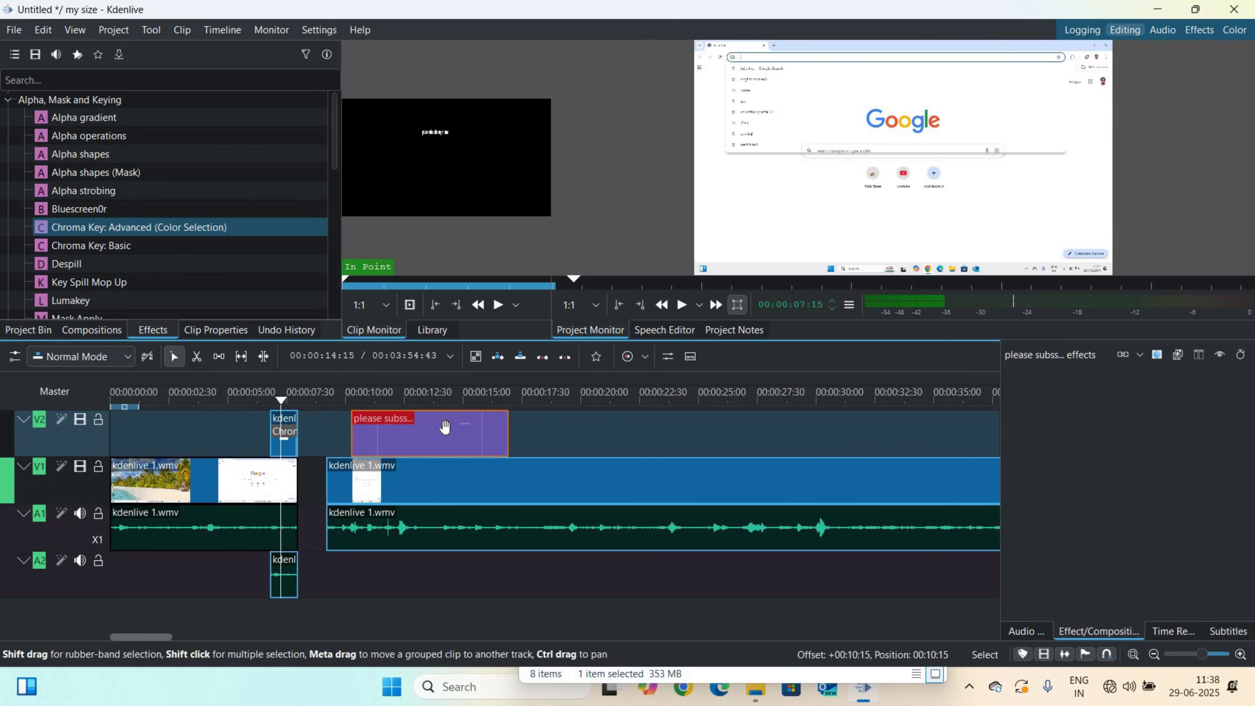
pyautogui.moveTo(284, 445); pyautogui.dragTo(146, 445)
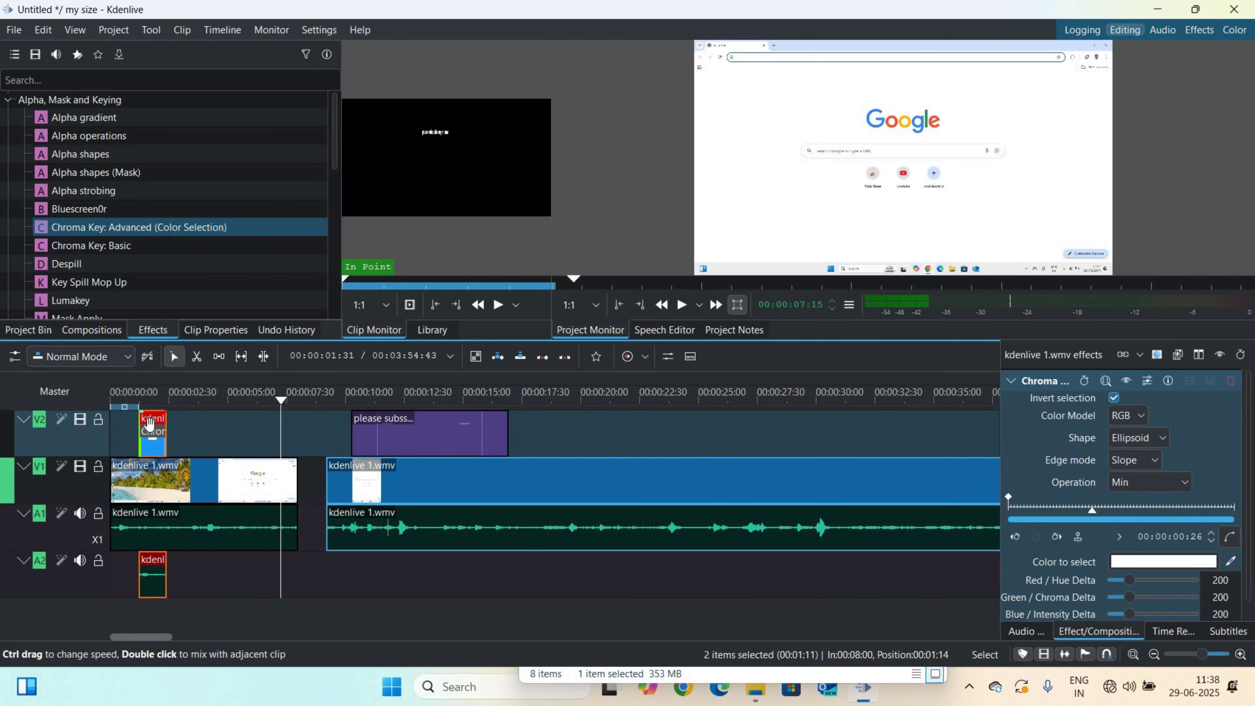
pyautogui.click(154, 399)
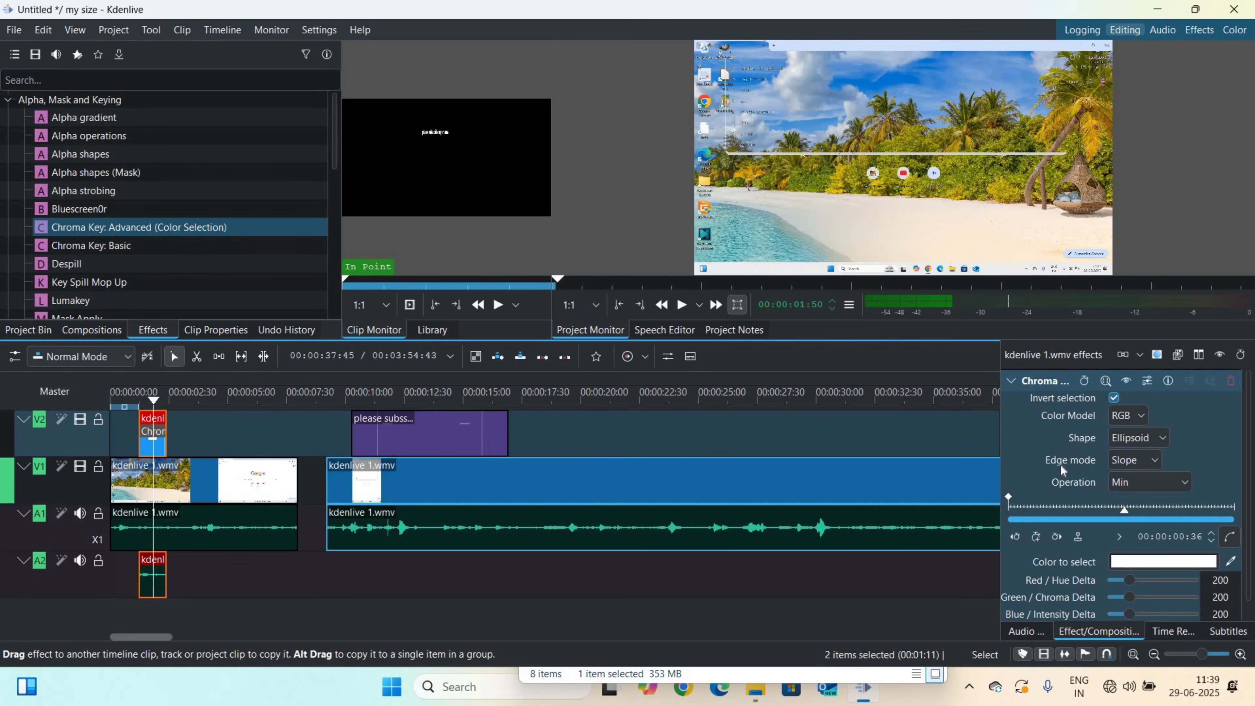
# - Undo both V2 clip moves and the white key color pick
pyautogui.hotkey('ctrl', 'z')
pyautogui.hotkey('ctrl', 'z')
pyautogui.hotkey('ctrl', 'z')
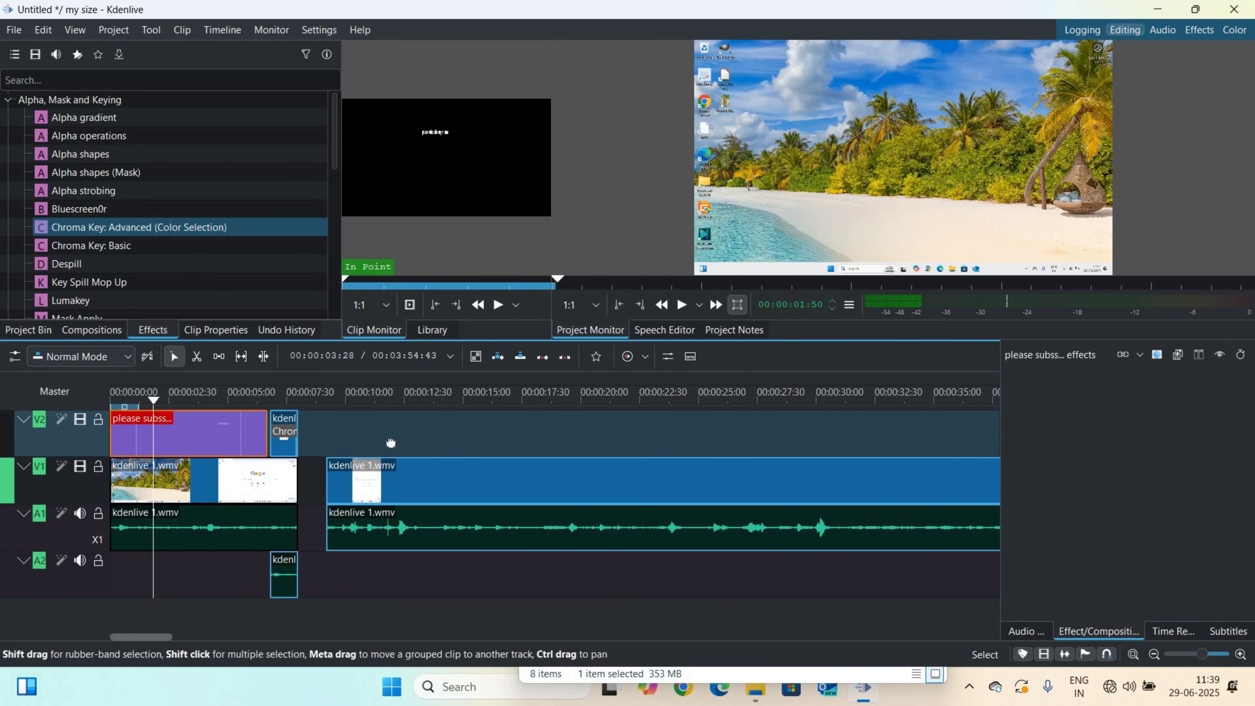
# - Move the title on V2 to just after 00:00:10:00 and the short chroma-keyed segment to 00:00:01:14 above the first V1 clip
pyautogui.moveTo(144, 431); pyautogui.dragTo(384, 431)
pyautogui.moveTo(282, 448); pyautogui.dragTo(149, 453)
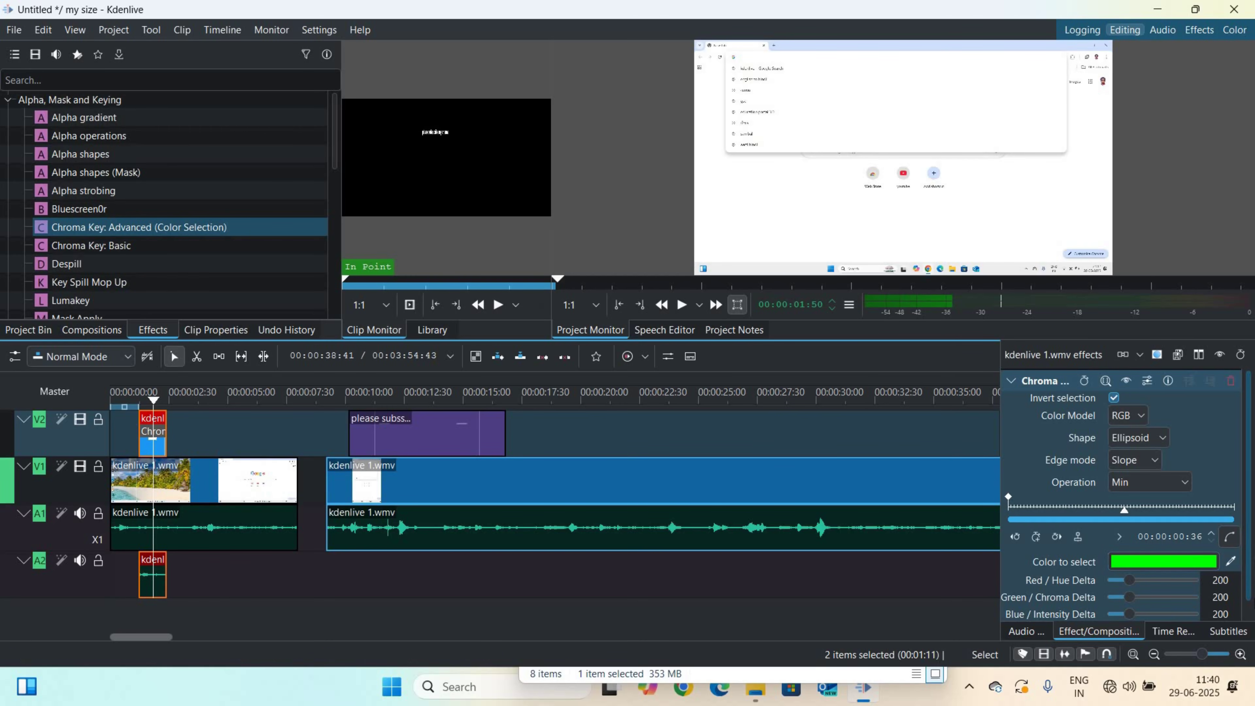
# - Sample white from the project monitor as the short segment's key color and briefly play the keyed result
pyautogui.click(1228, 565)
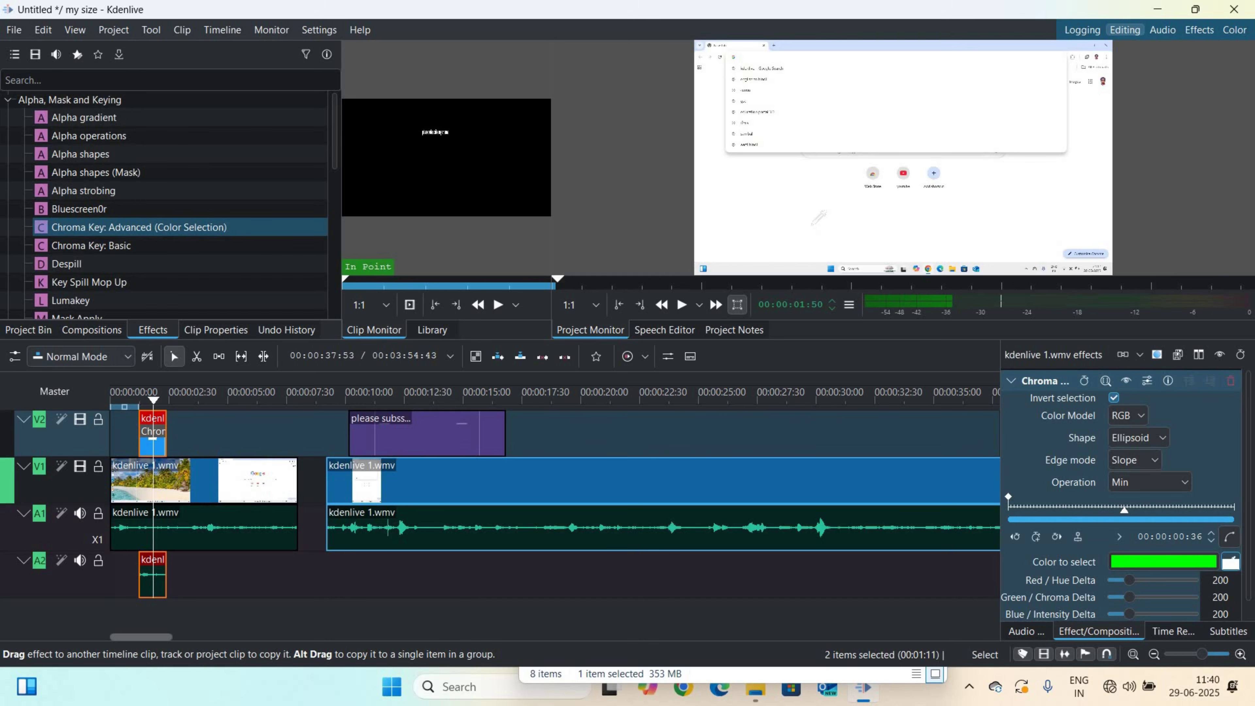
pyautogui.click(823, 226)
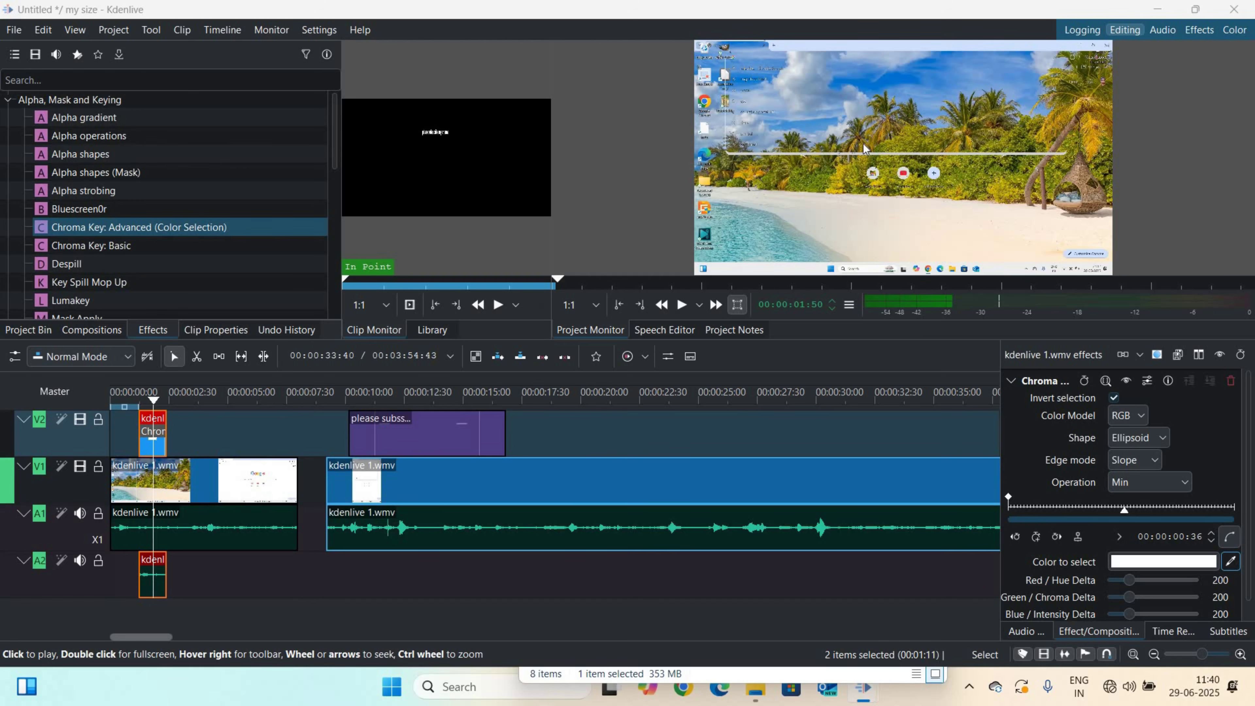
pyautogui.click(904, 174)
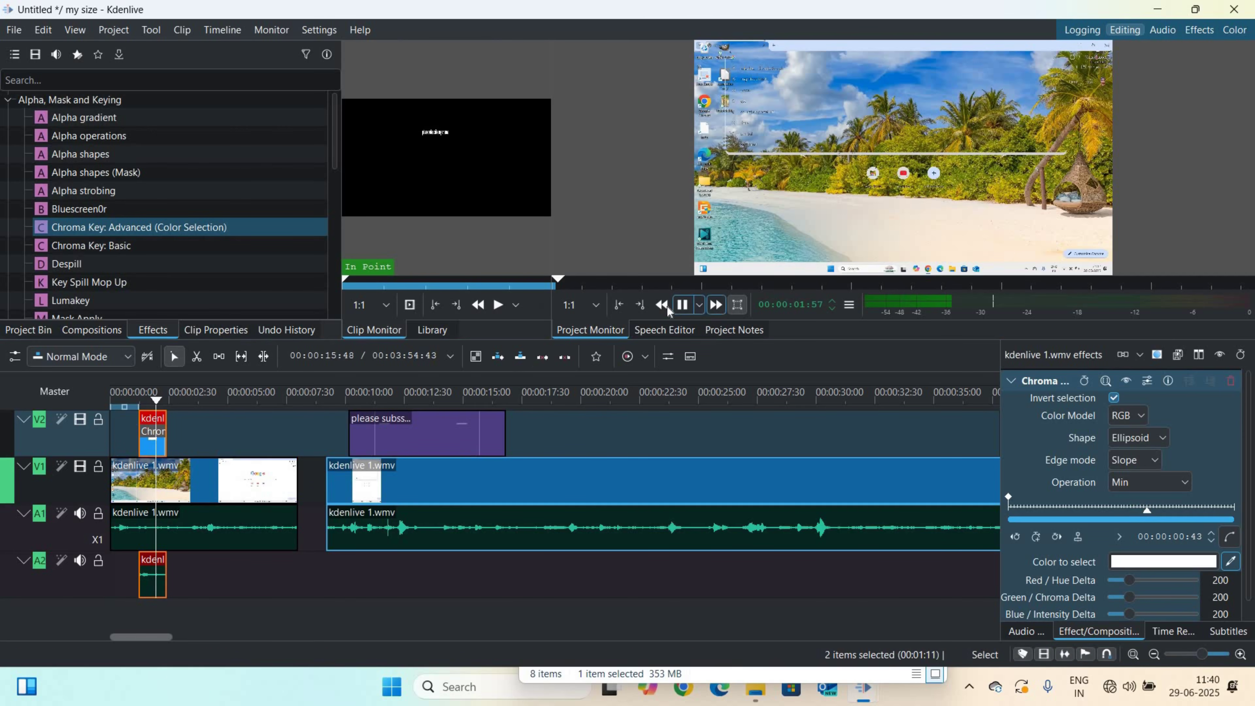
pyautogui.click(684, 309)
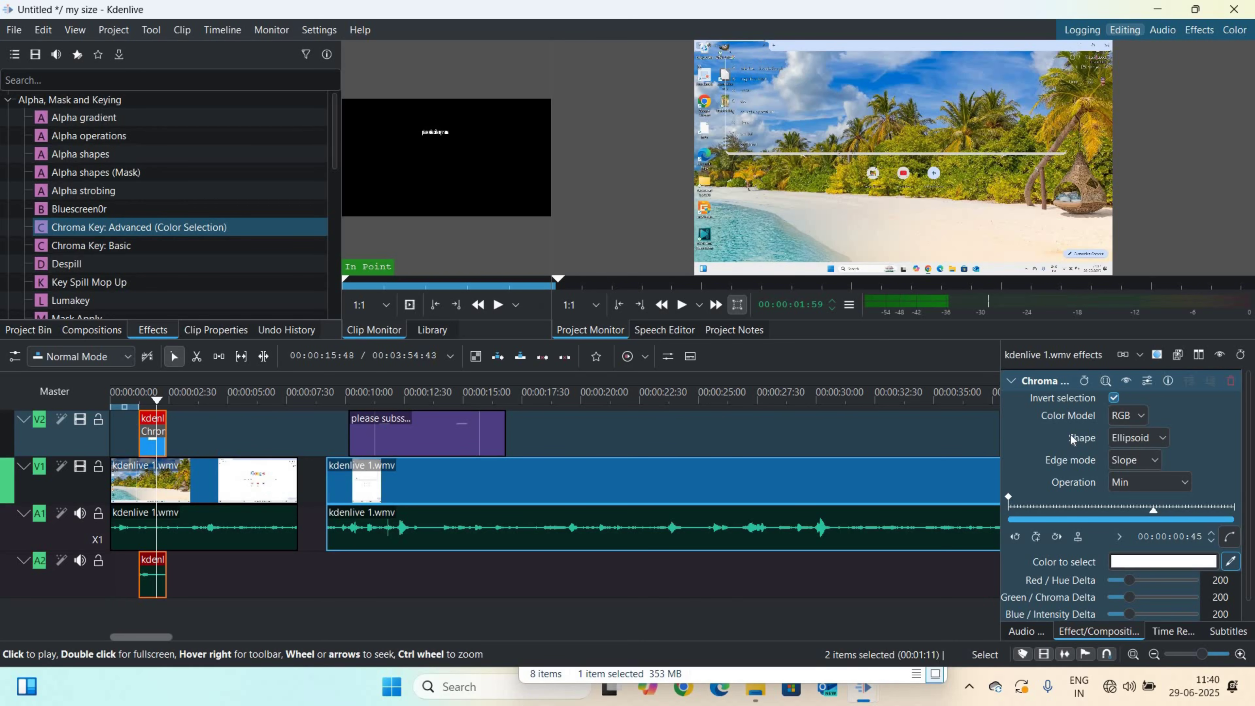
# - Keep the key's operation at Min and set Green / Chroma Delta to 464, Blue / Intensity Delta to 493 and Soften to 486
pyautogui.click(1184, 484)
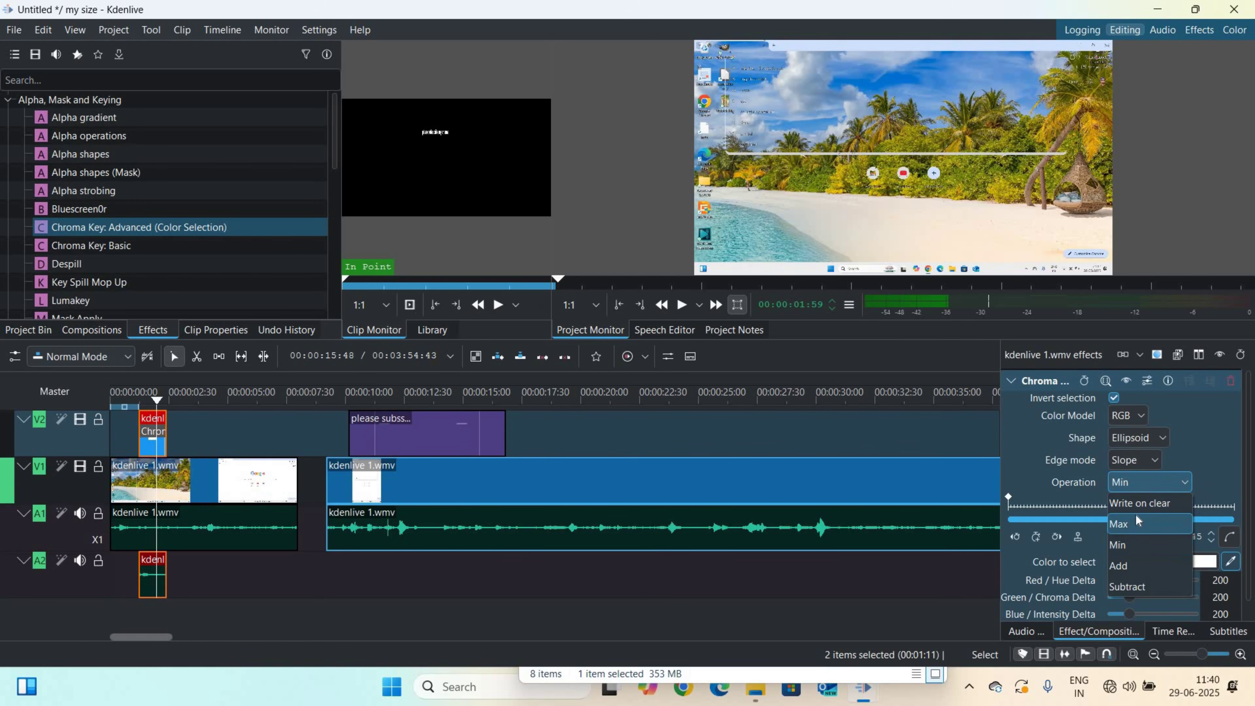
pyautogui.click(1185, 484)
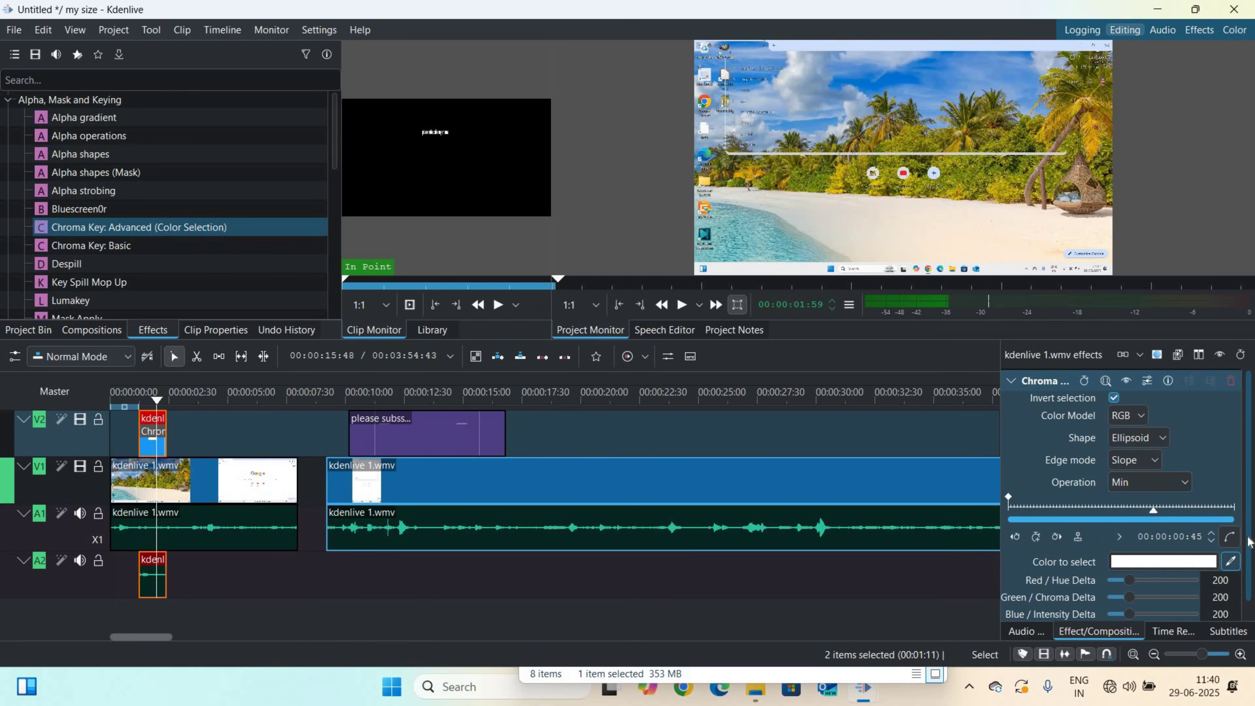
pyautogui.scroll(-2, 1236, 534)
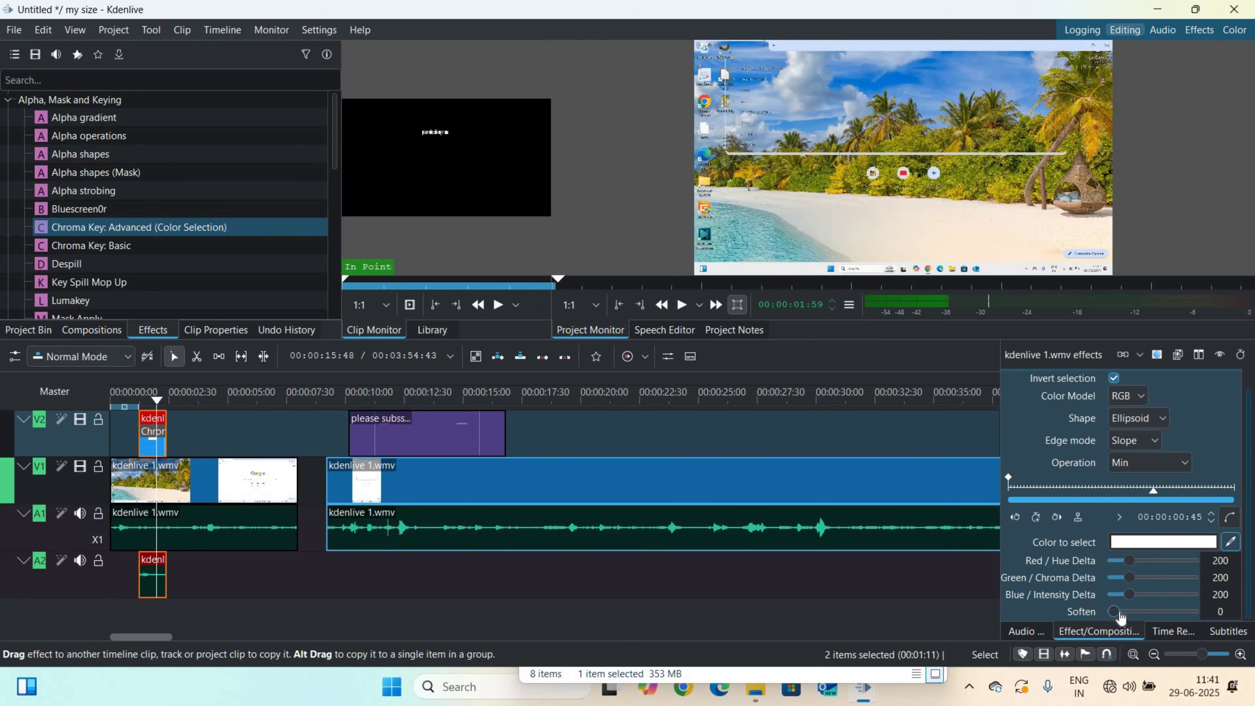
pyautogui.moveTo(1116, 613); pyautogui.dragTo(1148, 619)
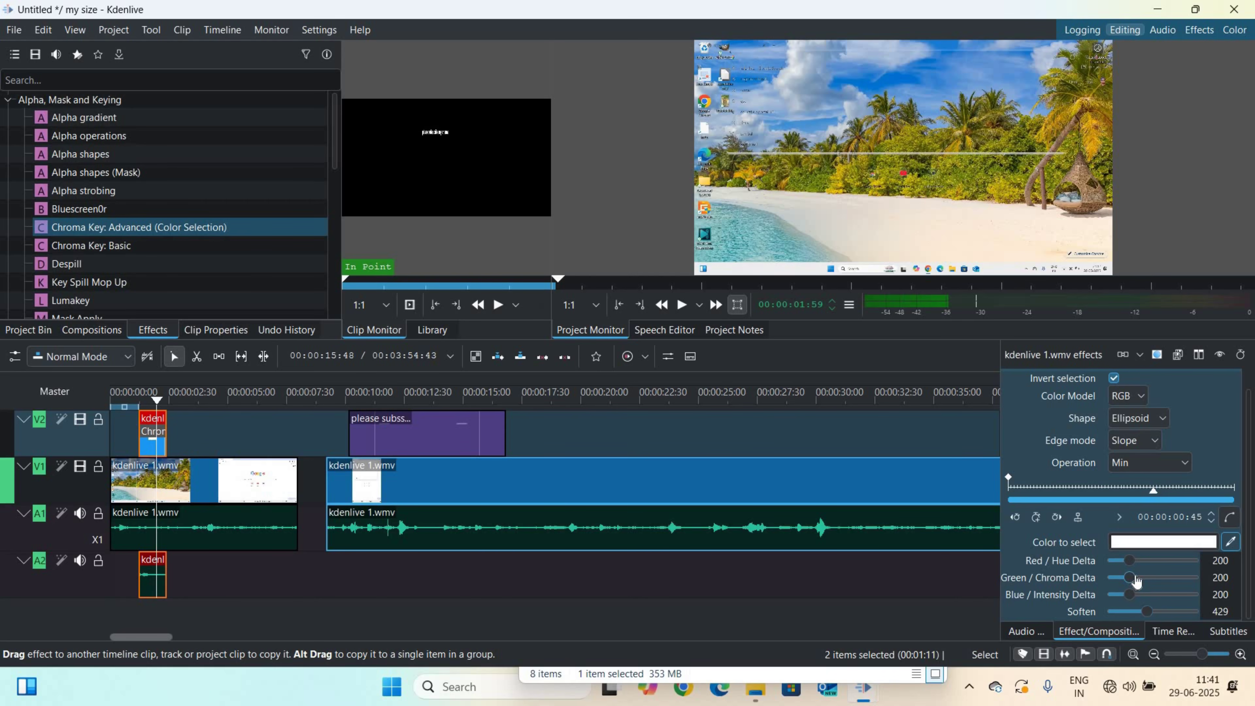
pyautogui.moveTo(1136, 582); pyautogui.dragTo(1154, 618)
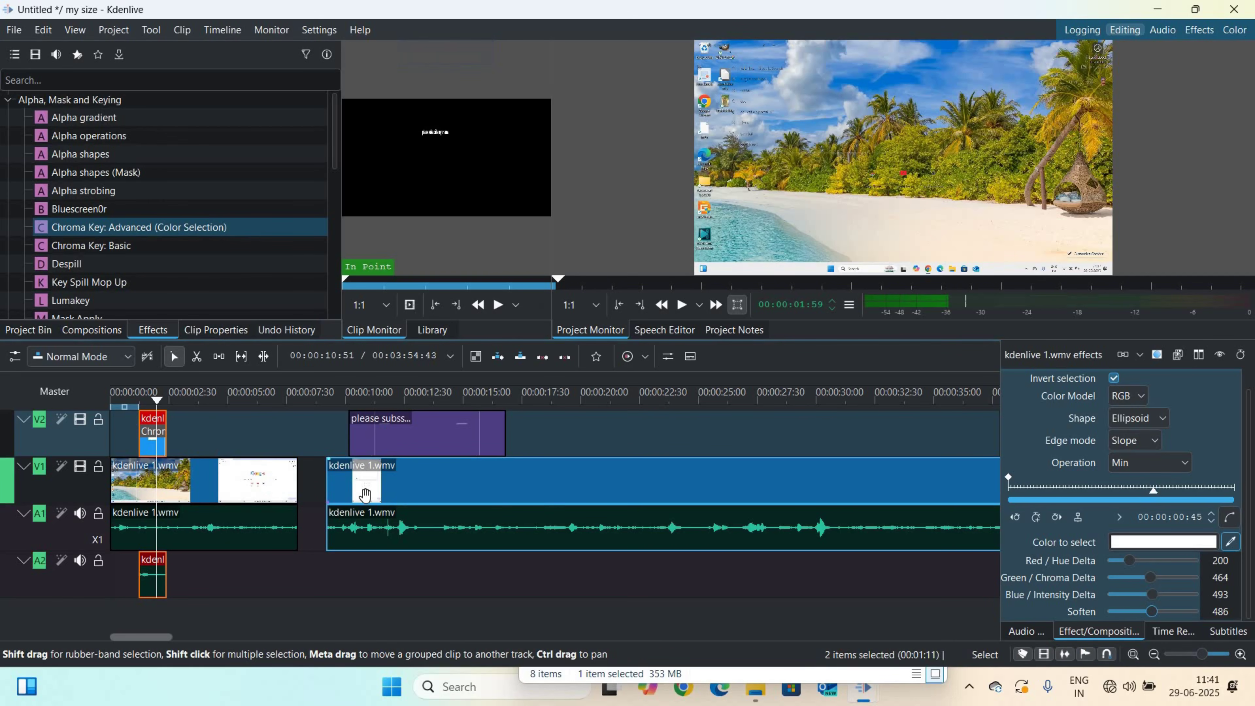
# - Delete the effects from the short V2 segment and move the second V1 clip to 00:00:08:00, directly against the first
pyautogui.rightClick(148, 455)
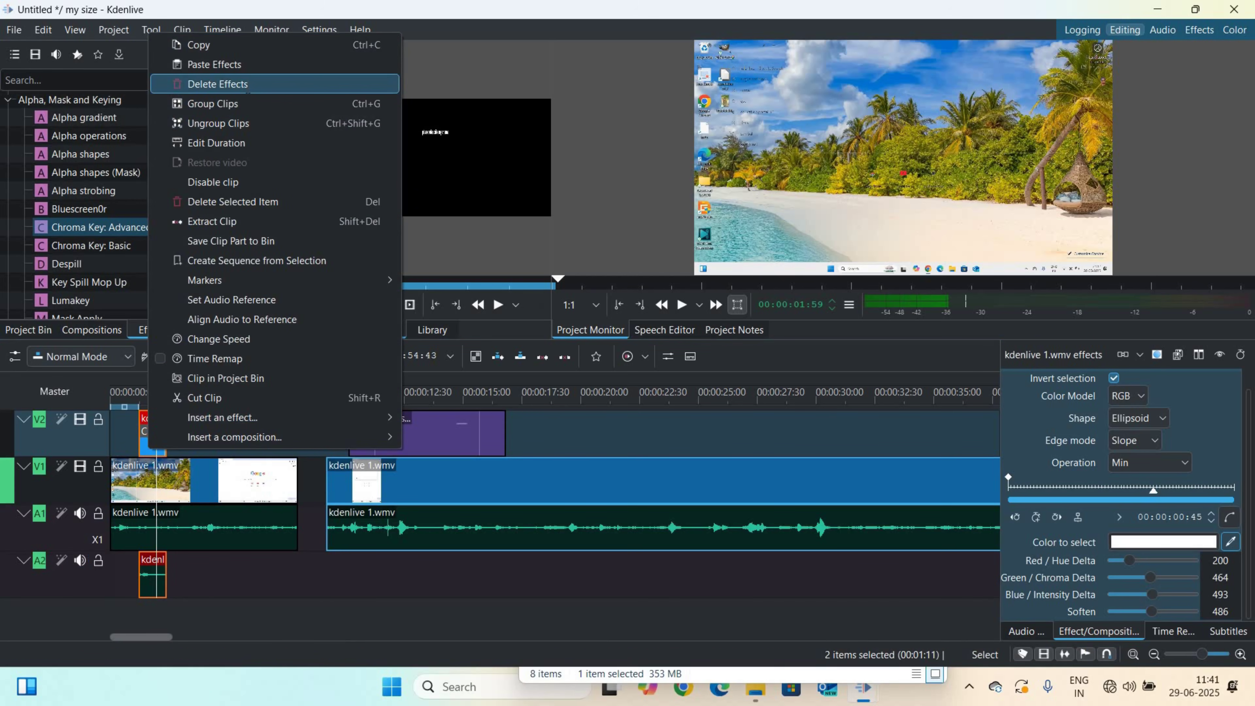
pyautogui.click(247, 85)
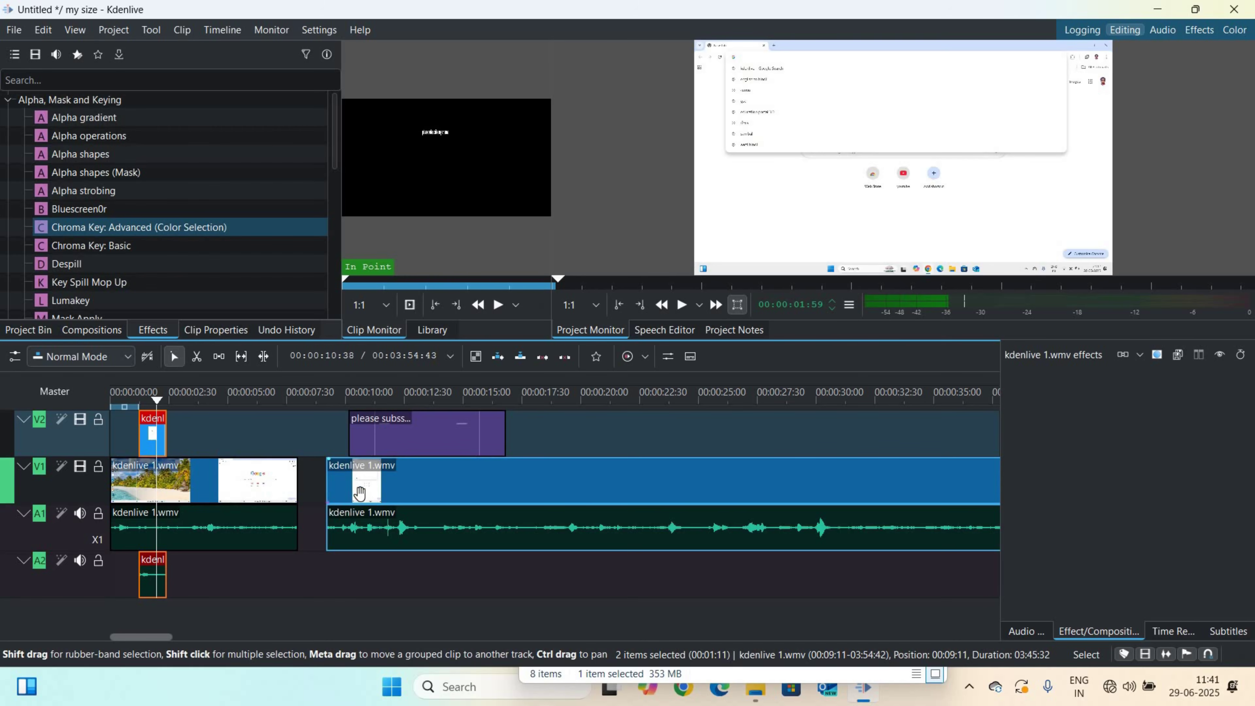
pyautogui.moveTo(360, 492); pyautogui.dragTo(336, 490)
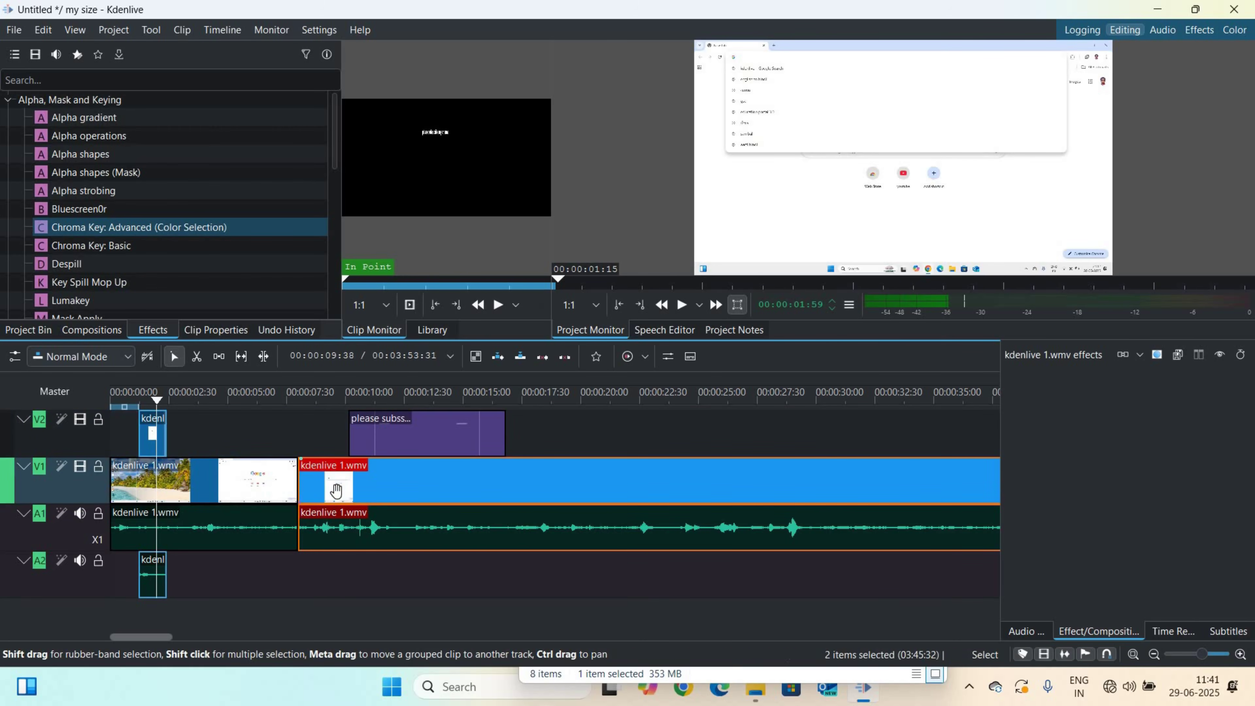
# - Add a mix between the two adjoining V1 clips and place the playhead before it at 00:00:06:26
pyautogui.click(290, 437)
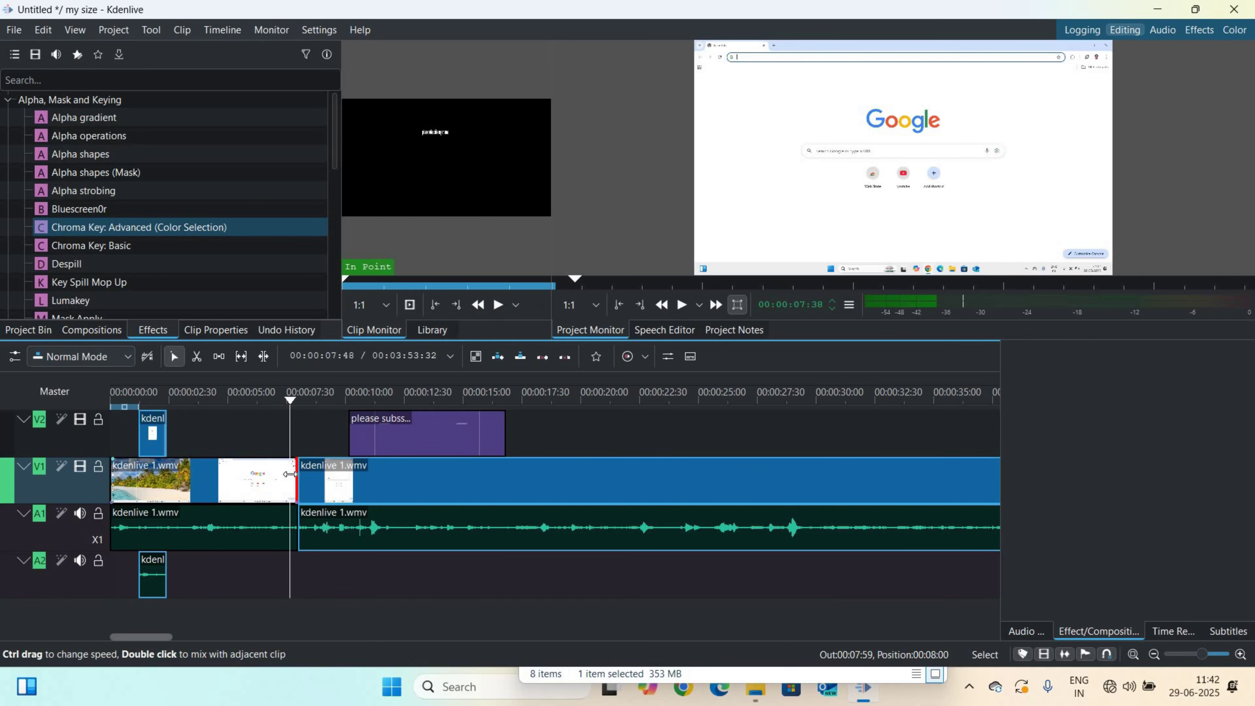
pyautogui.click(475, 357)
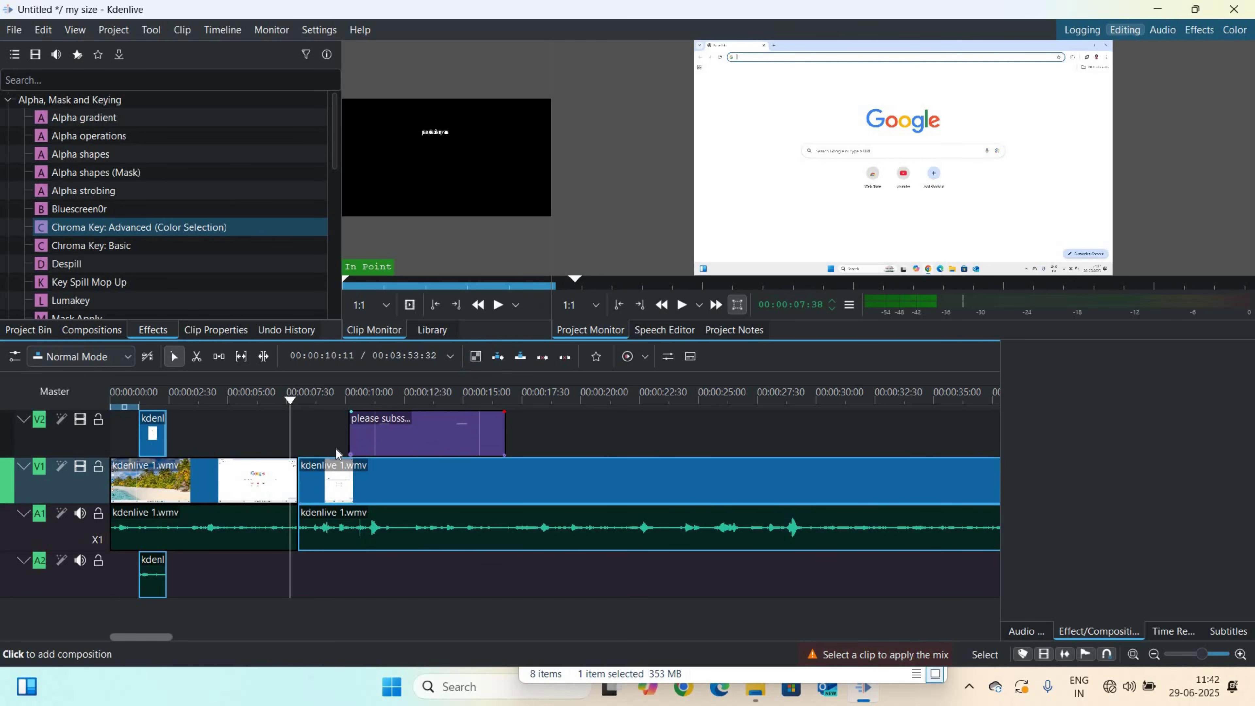
pyautogui.click(327, 483)
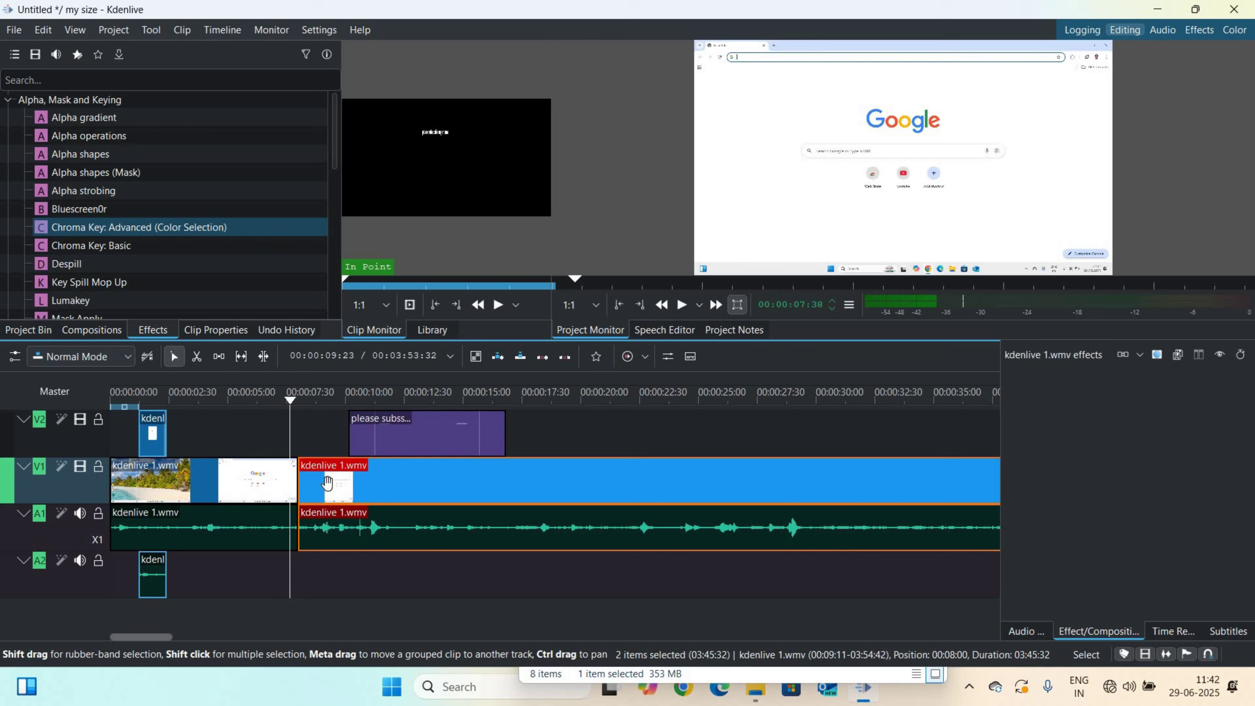
pyautogui.click(283, 487)
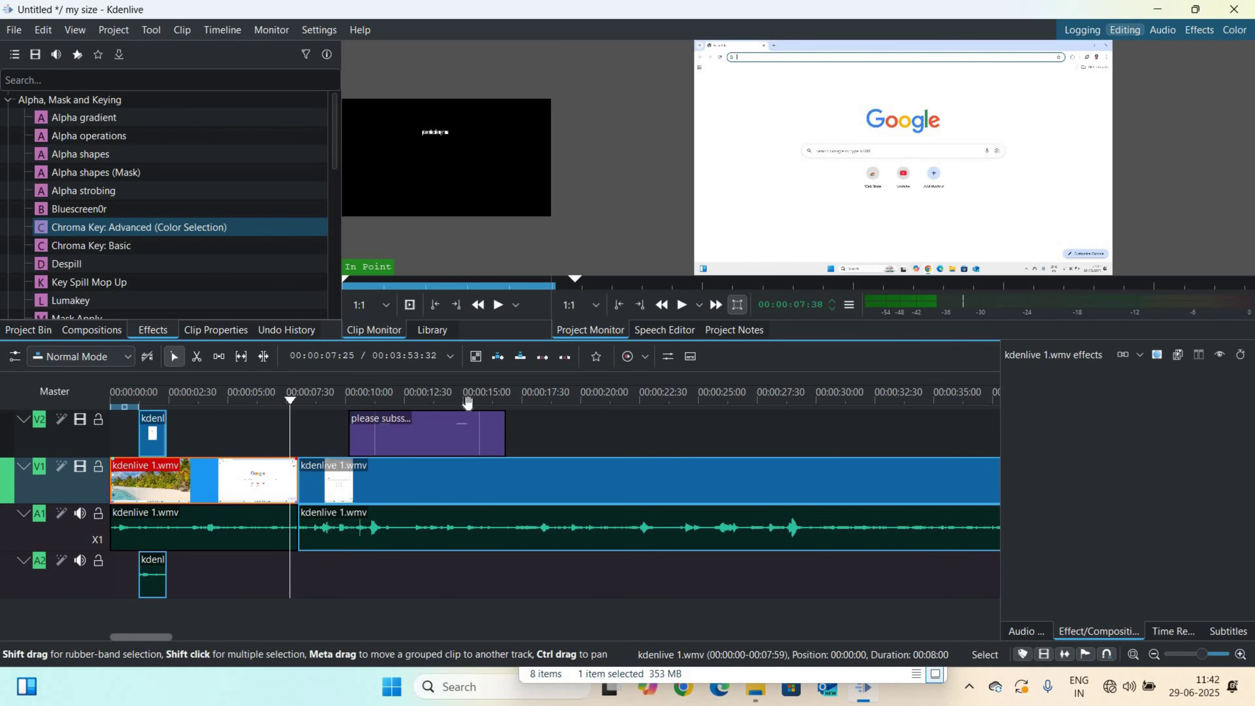
pyautogui.click(477, 356)
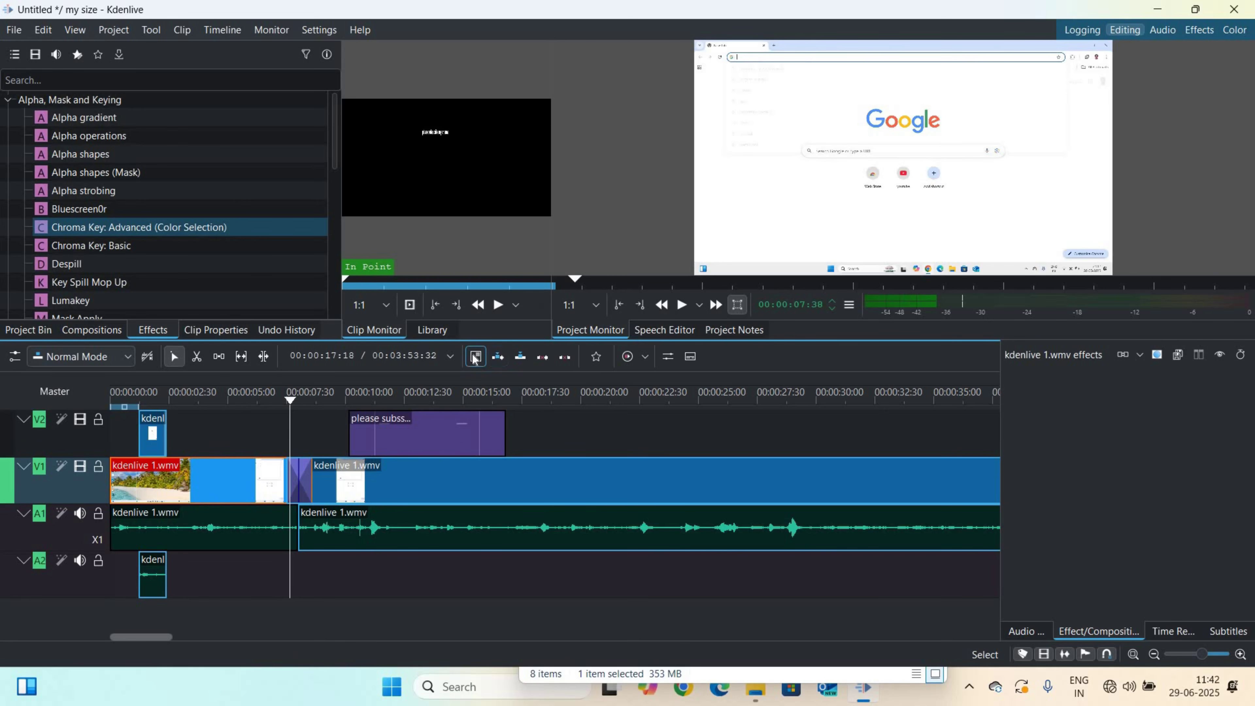
pyautogui.click(300, 488)
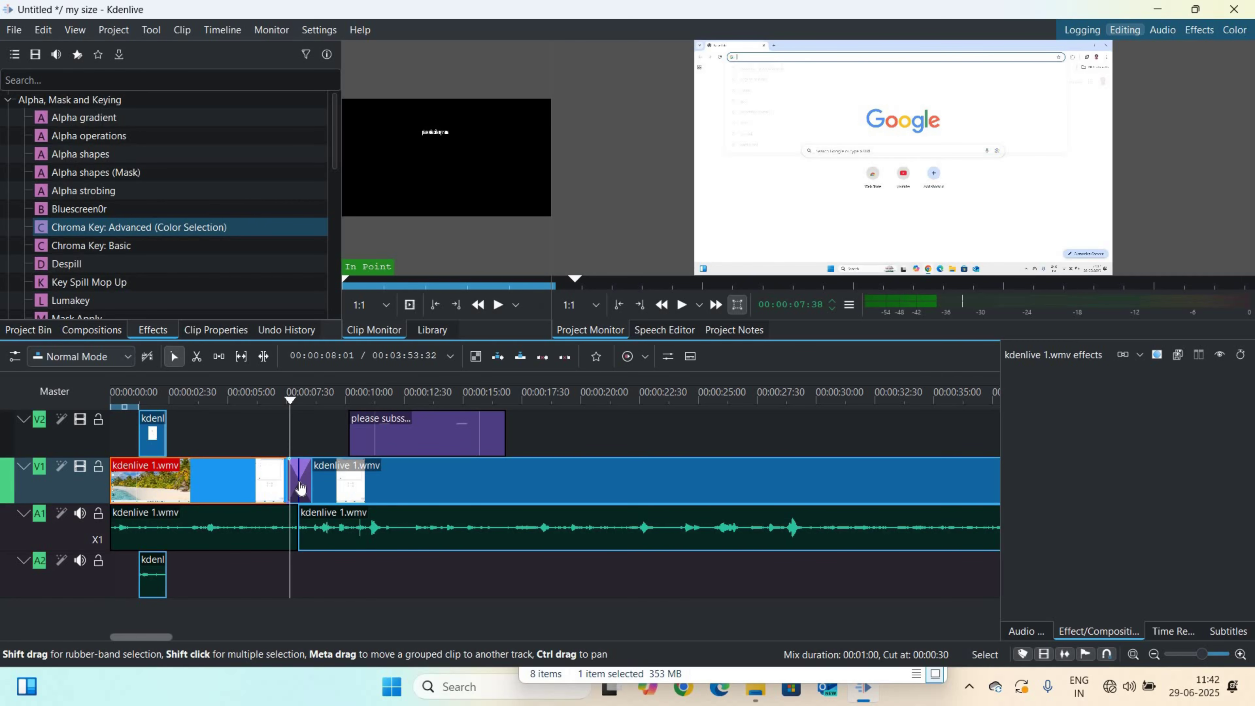
pyautogui.click(262, 392)
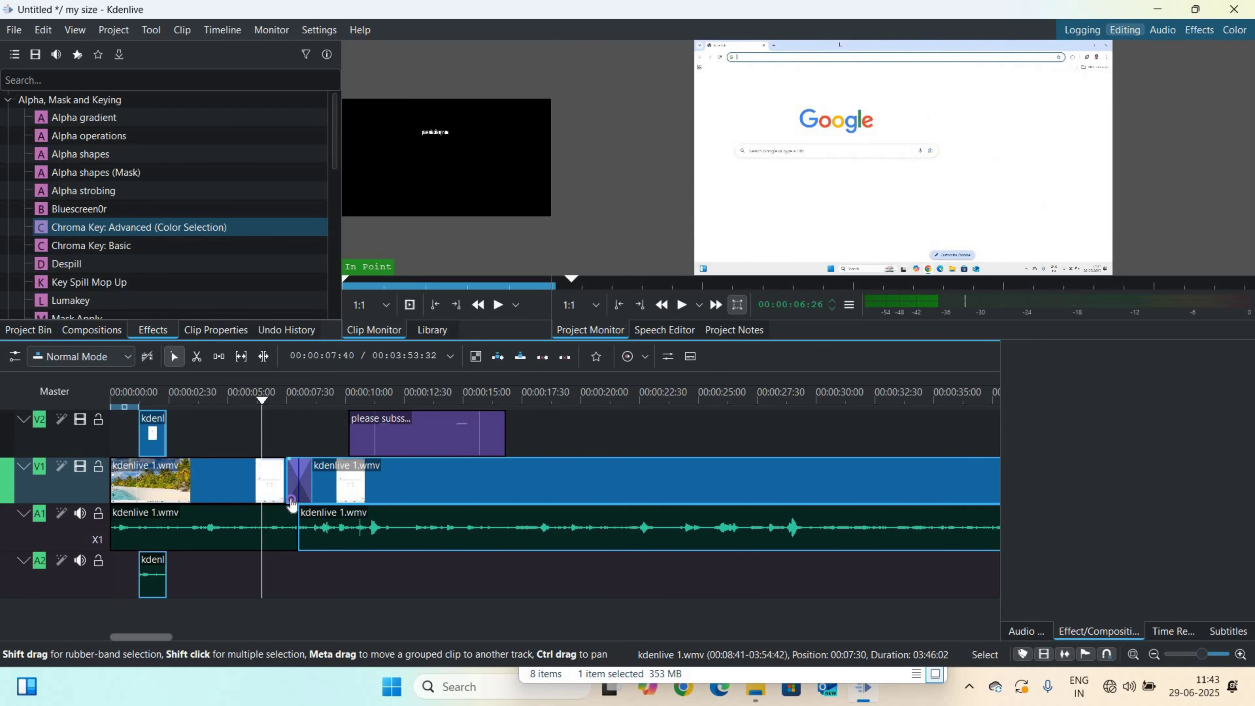
# - Add a composition at the start of the second V1 clip and change its type from Wipe to Slide Left
pyautogui.click(291, 502)
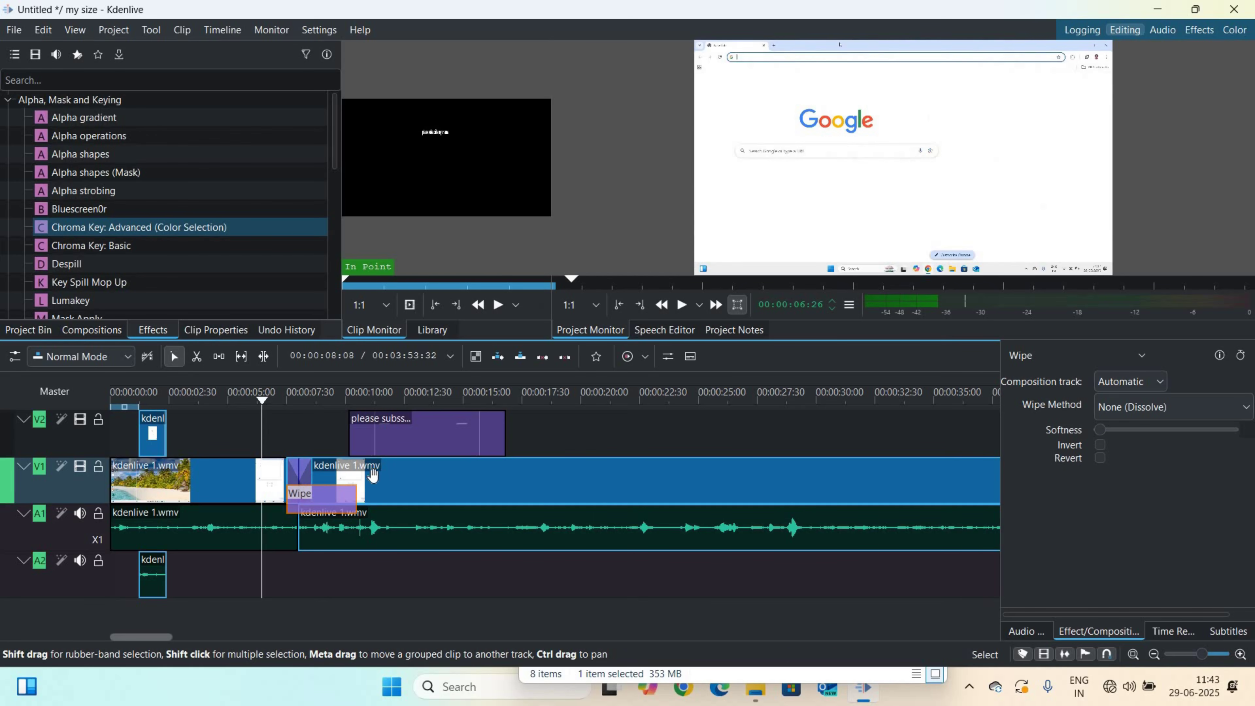
pyautogui.click(1123, 355)
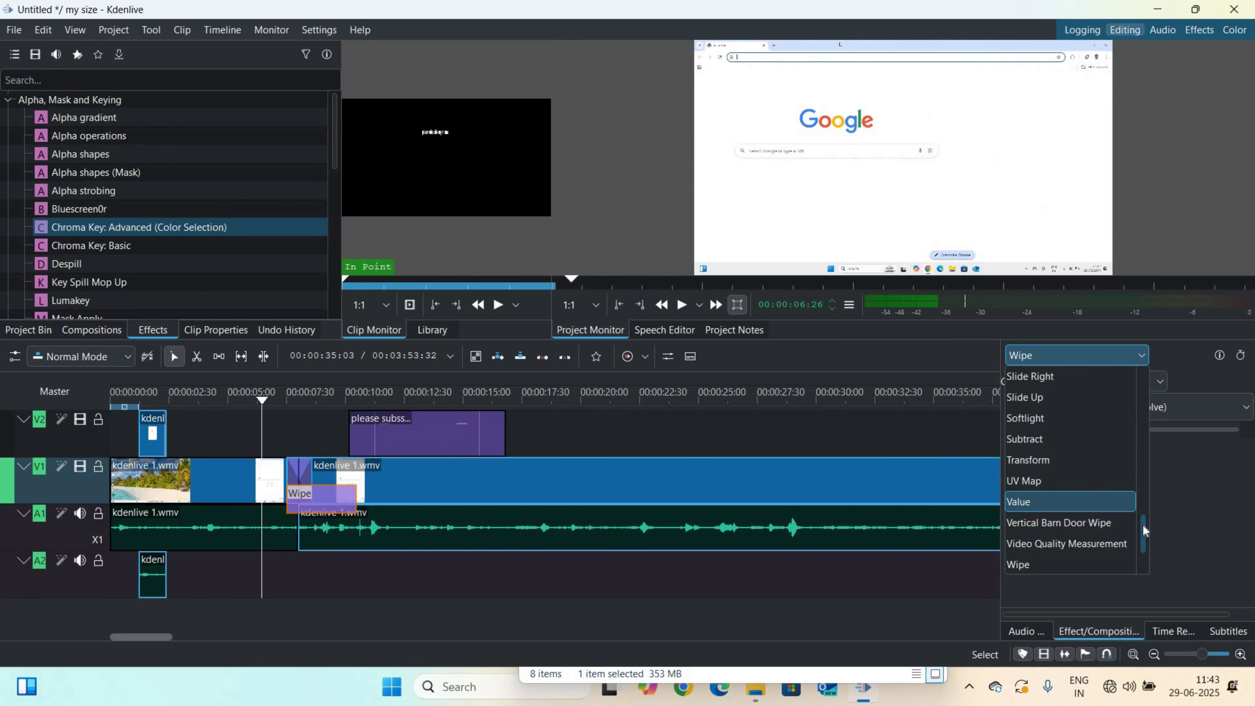
pyautogui.moveTo(1144, 540); pyautogui.dragTo(1145, 571)
pyautogui.scroll(3, 1127, 520)
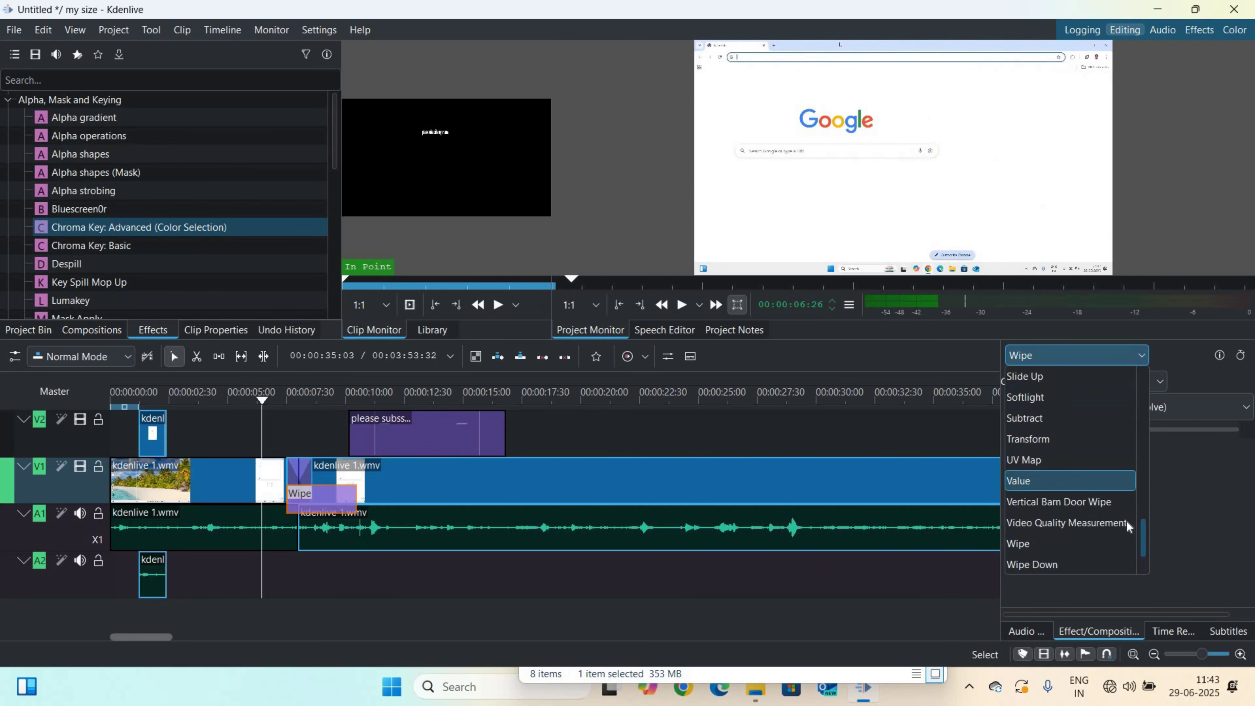
pyautogui.click(1157, 506)
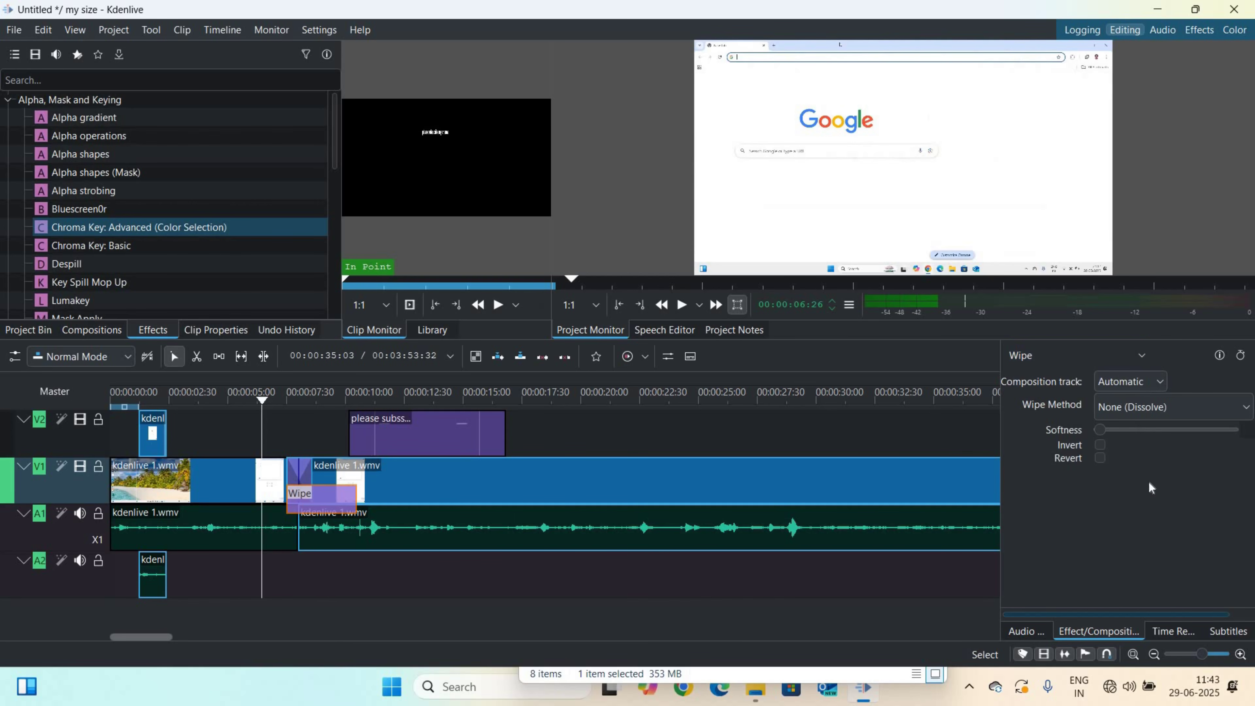
pyautogui.click(1111, 359)
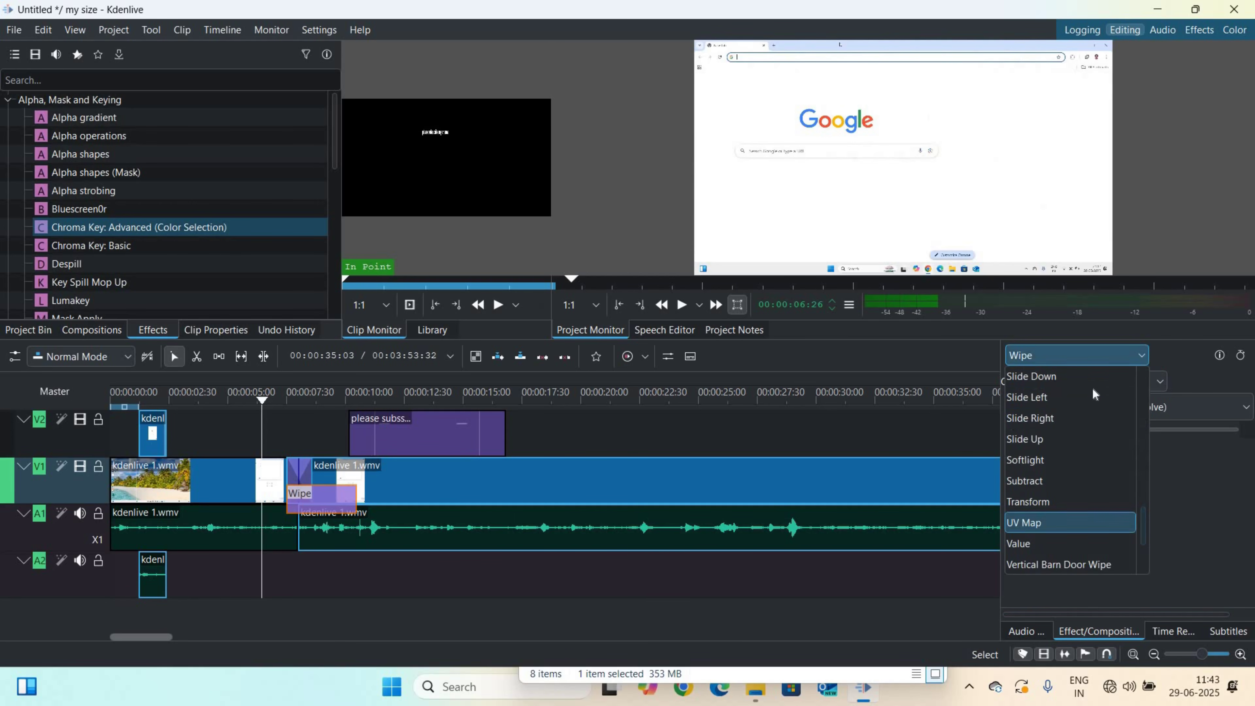
pyautogui.click(1042, 398)
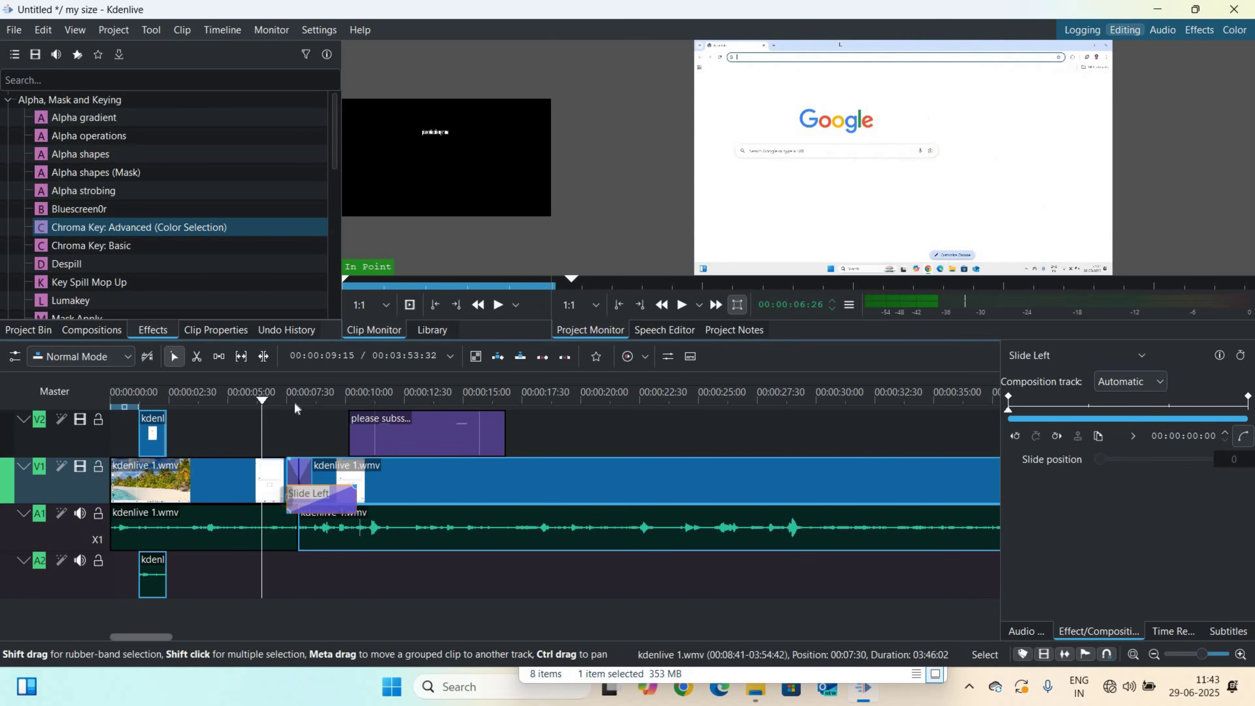
# - Play the timeline from just before the V1 mix through the Slide Left composition to review the transition
pyautogui.click(294, 567)
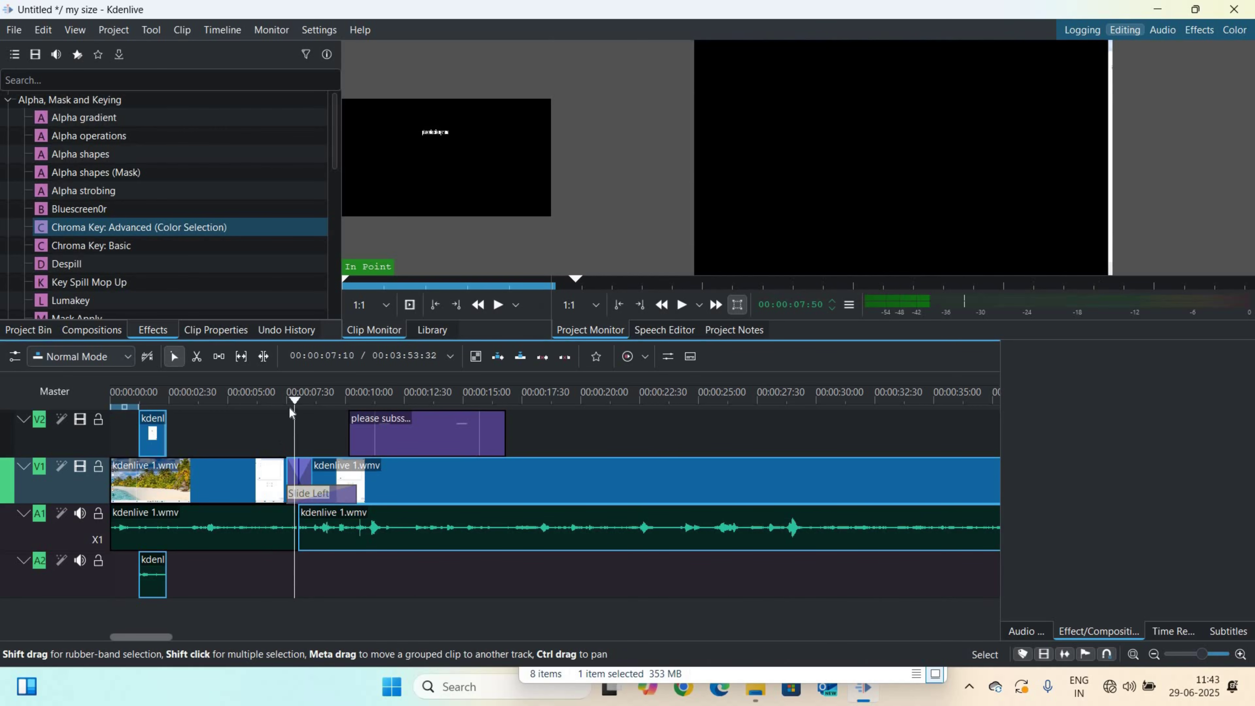
pyautogui.click(283, 391)
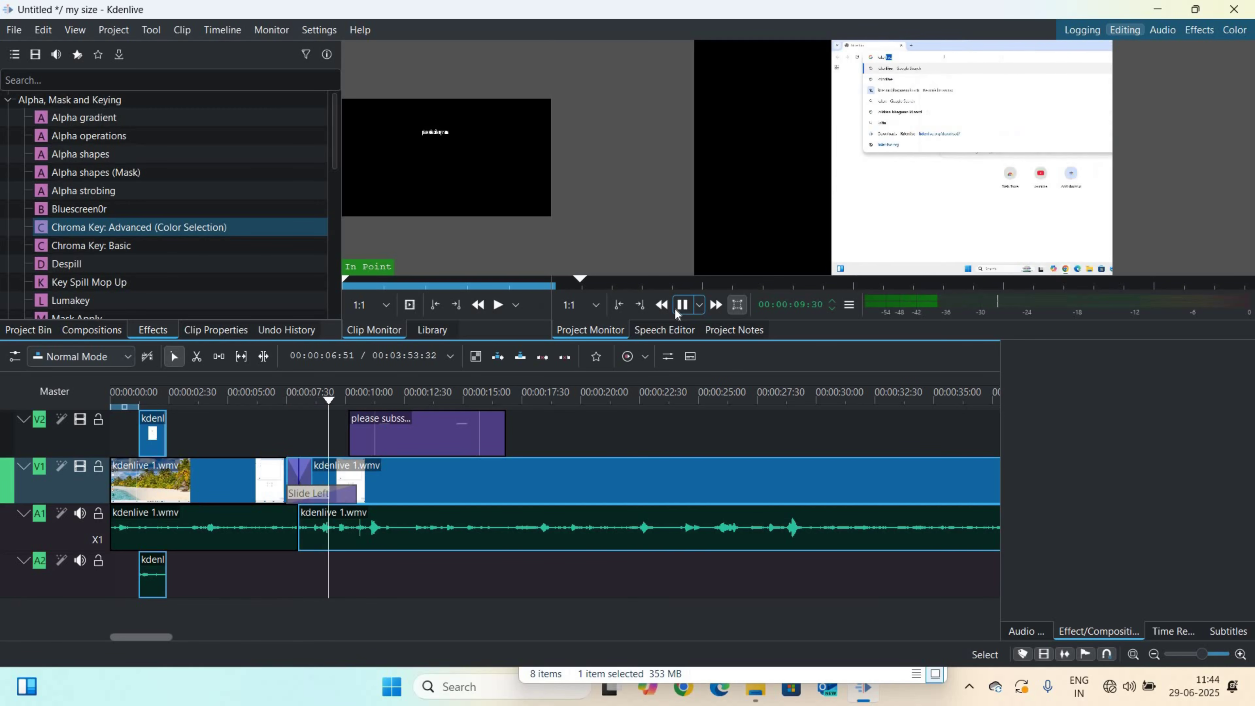
pyautogui.click(676, 311)
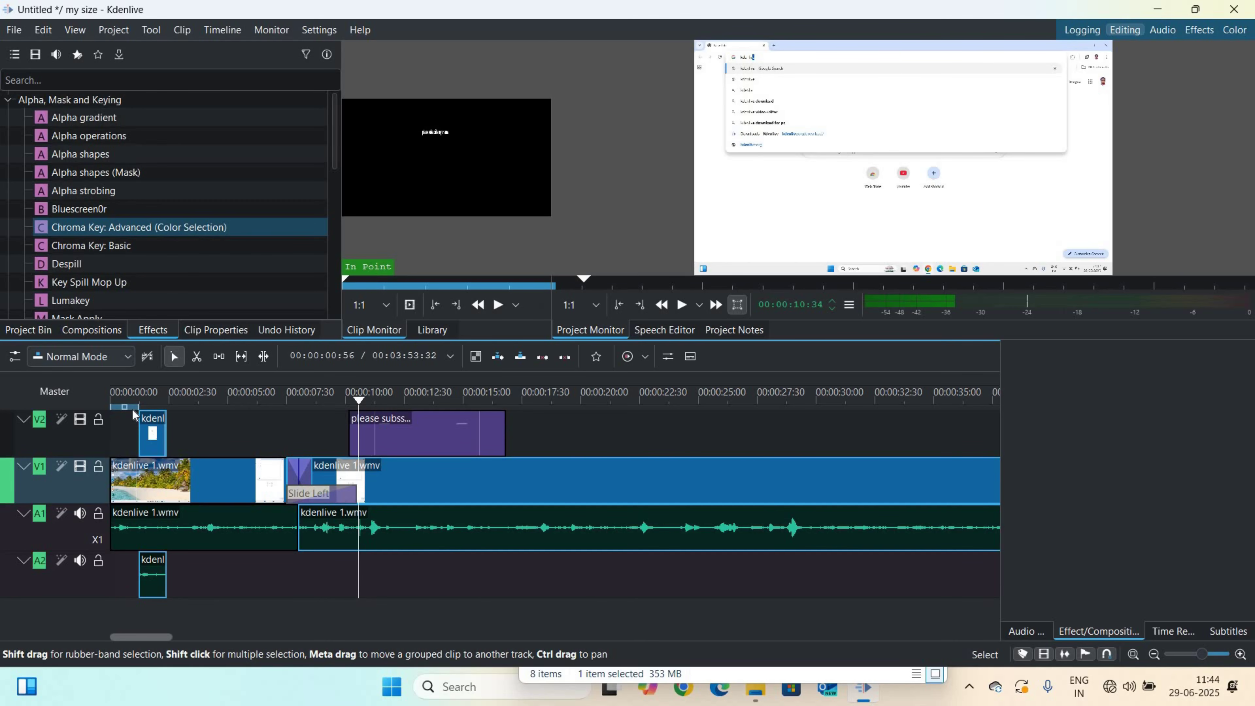
# - Look over the project bin and the effect categories available for the first V1 clip
pyautogui.click(184, 393)
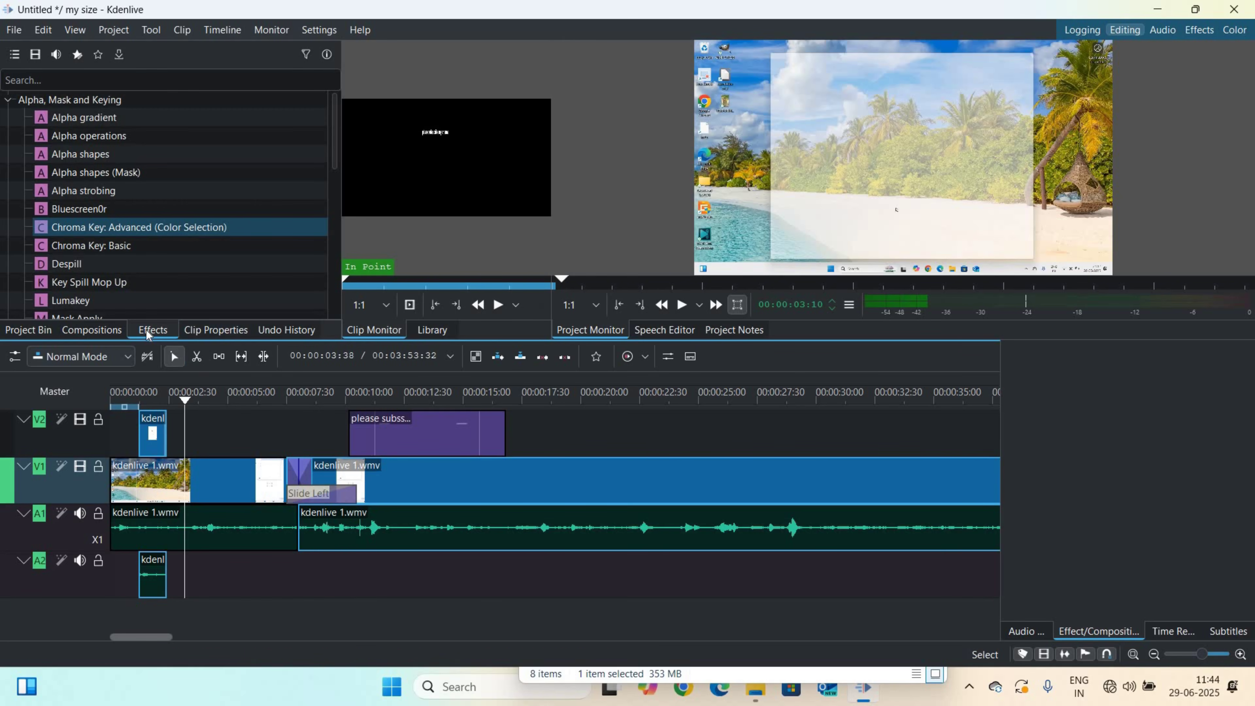
pyautogui.click(22, 331)
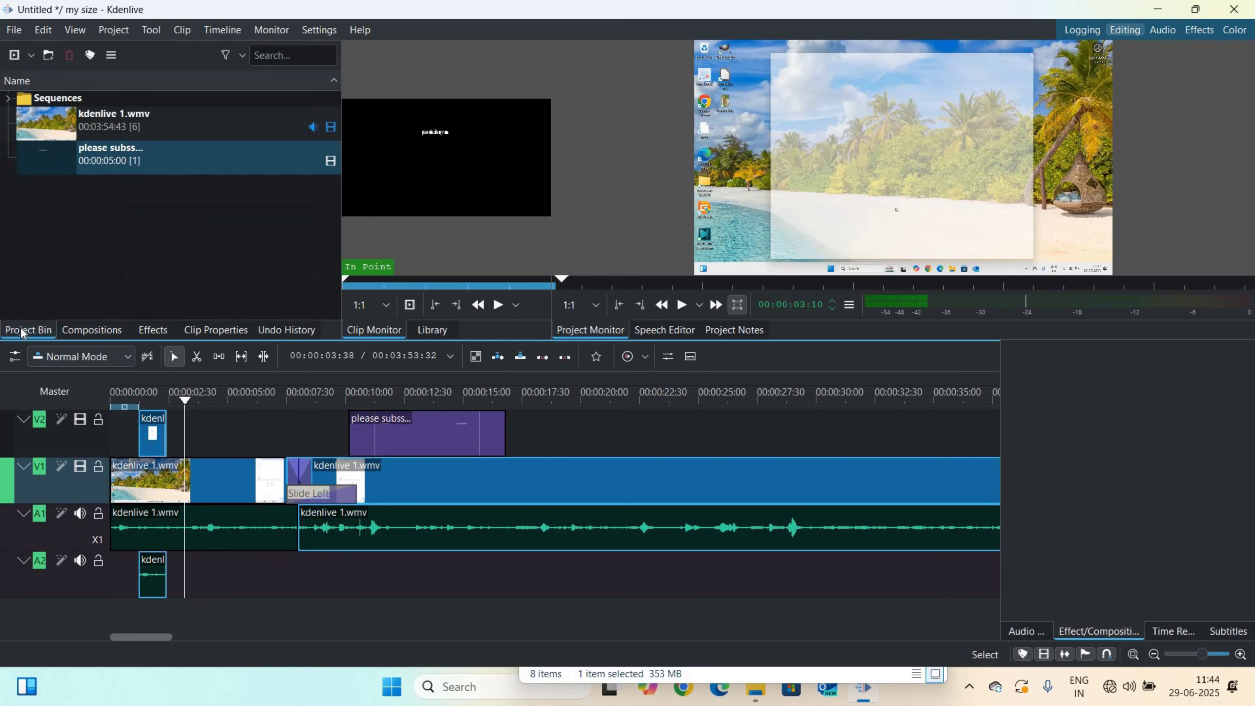
pyautogui.click(178, 480)
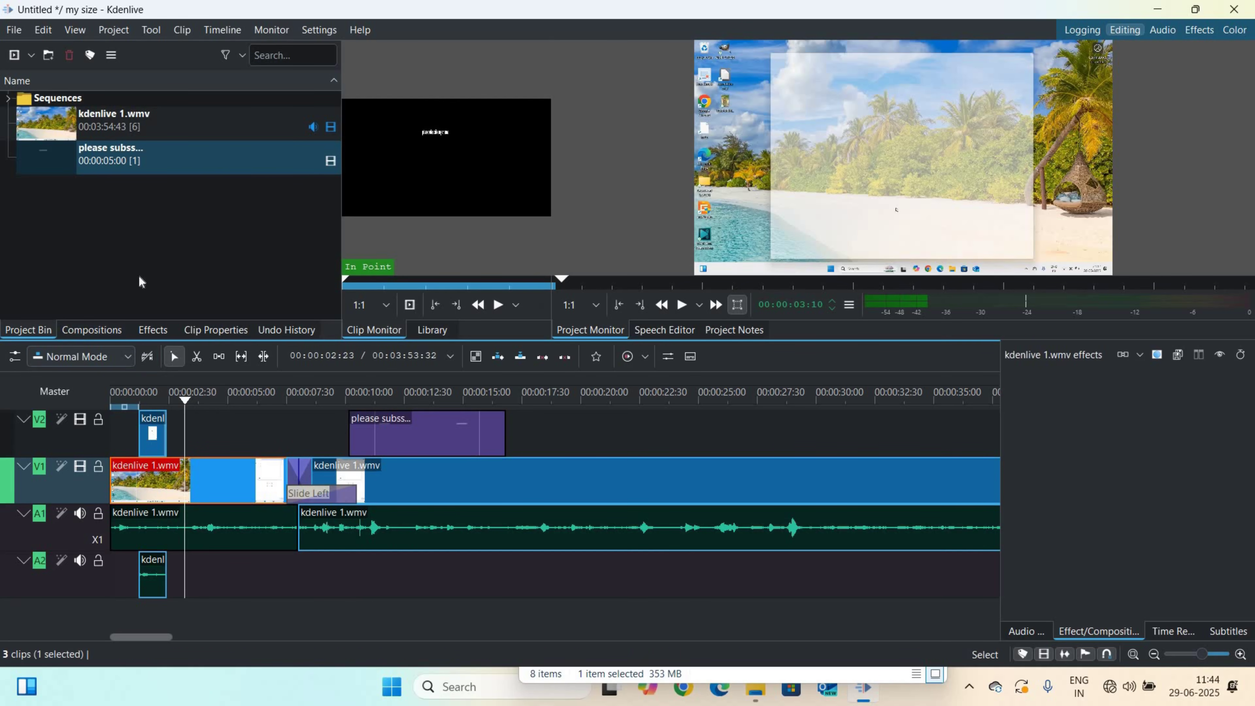
pyautogui.click(153, 331)
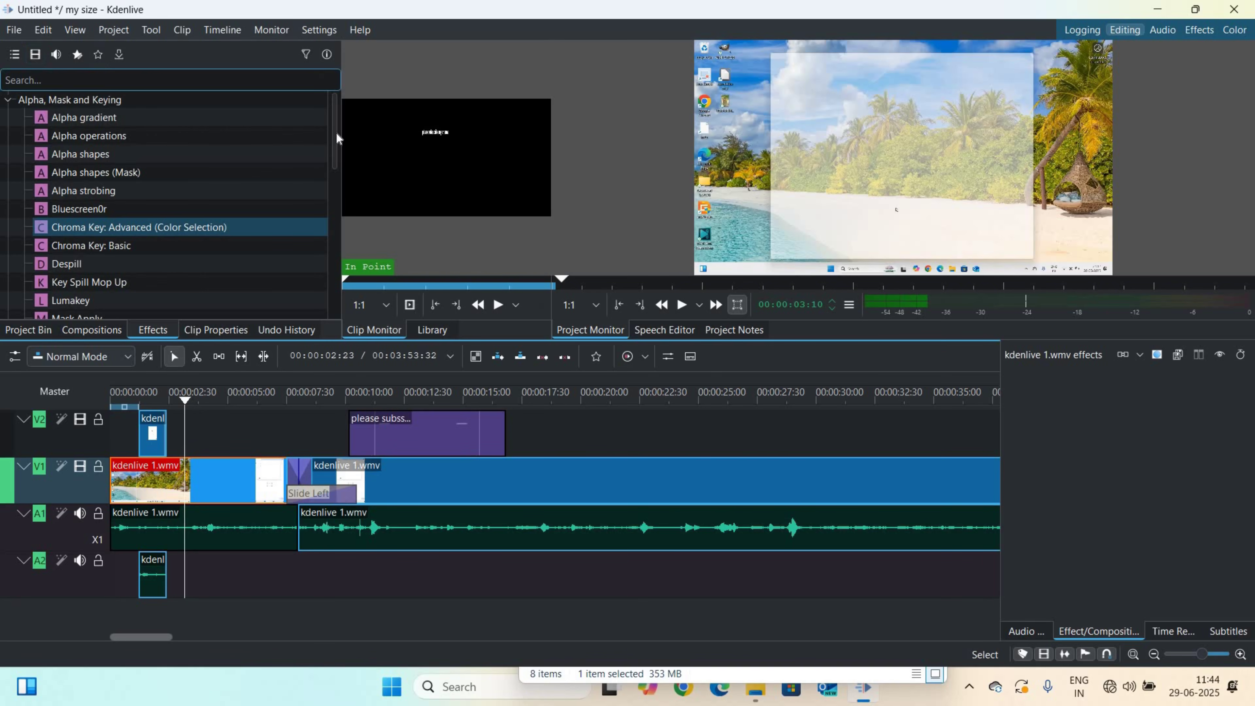
pyautogui.scroll(-2, 324, 308)
pyautogui.scroll(-4, 325, 302)
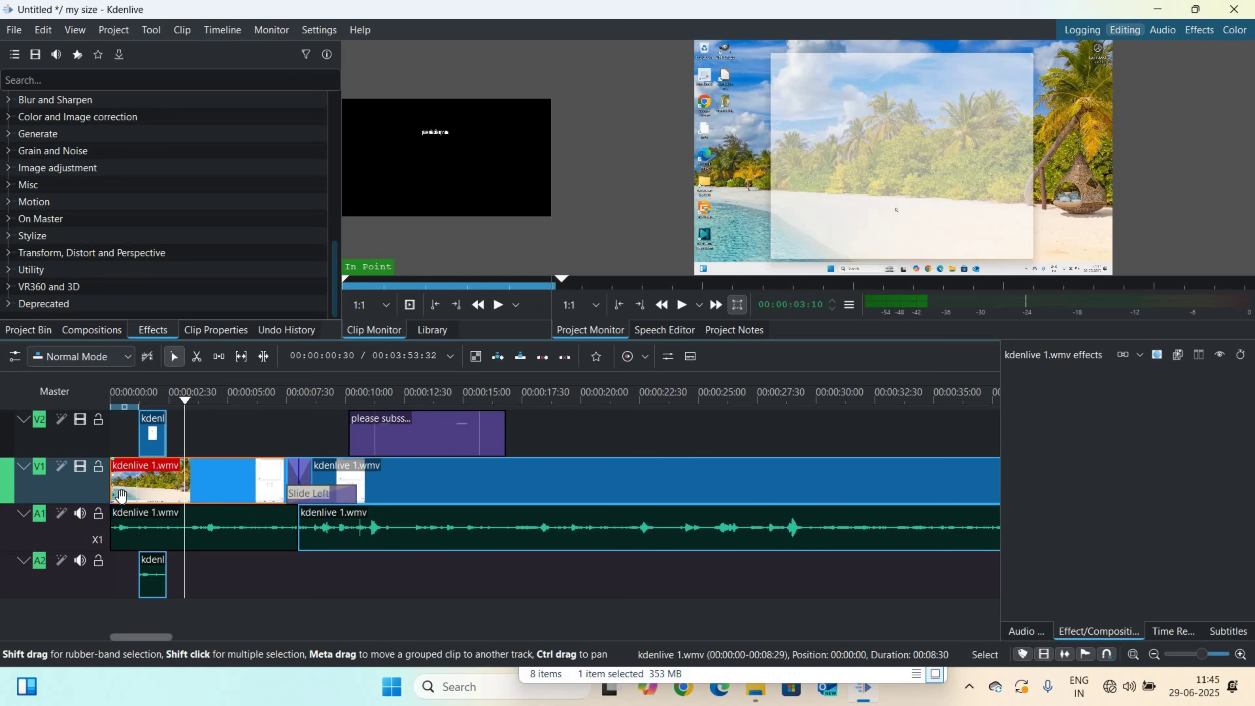
pyautogui.click(34, 330)
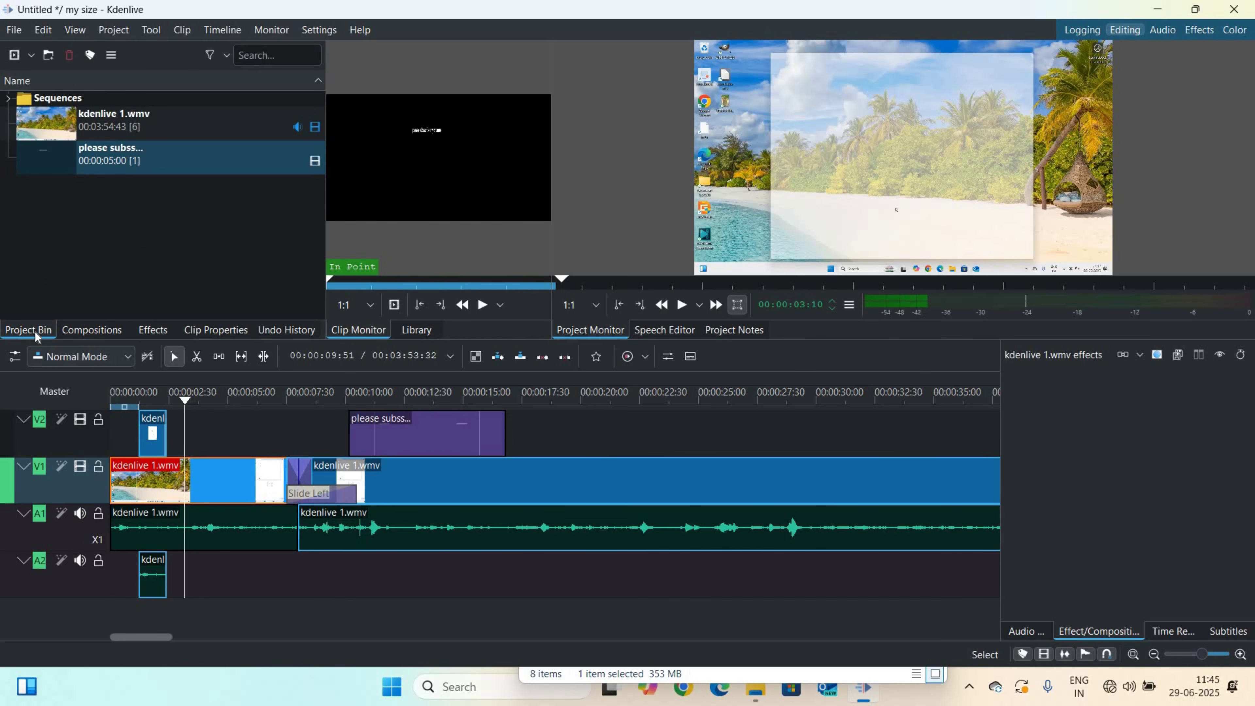
pyautogui.click(264, 597)
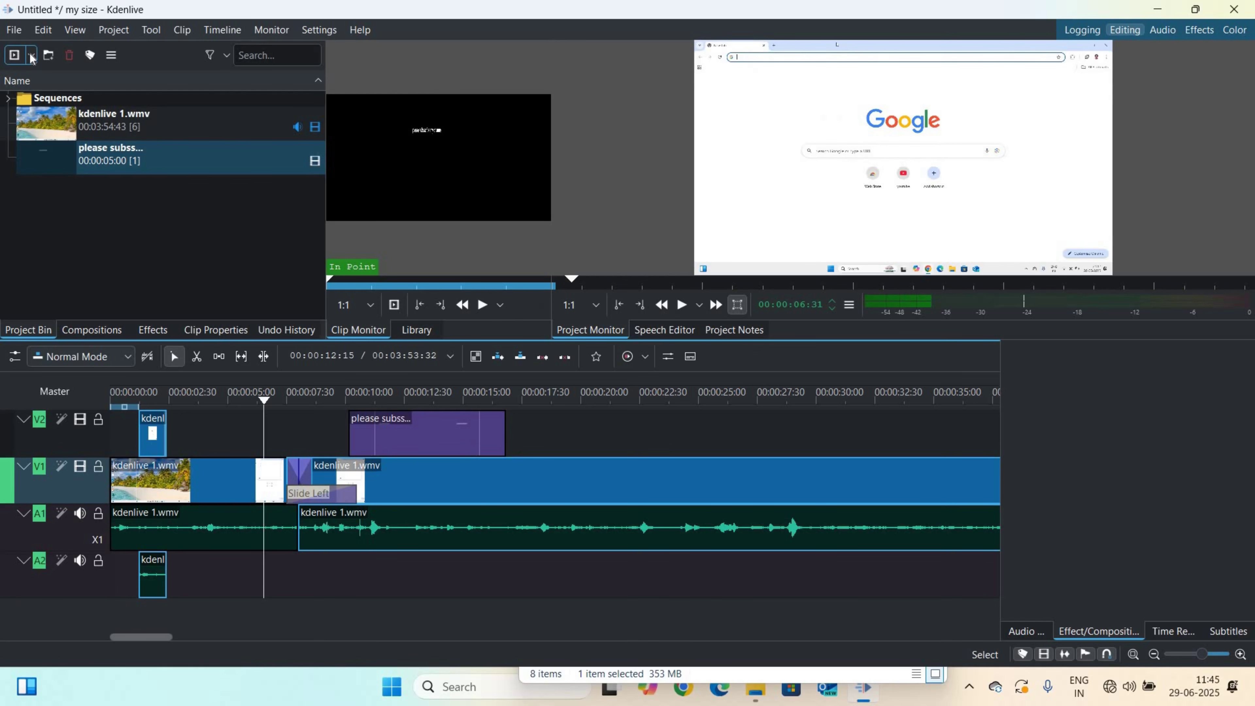
pyautogui.click(18, 34)
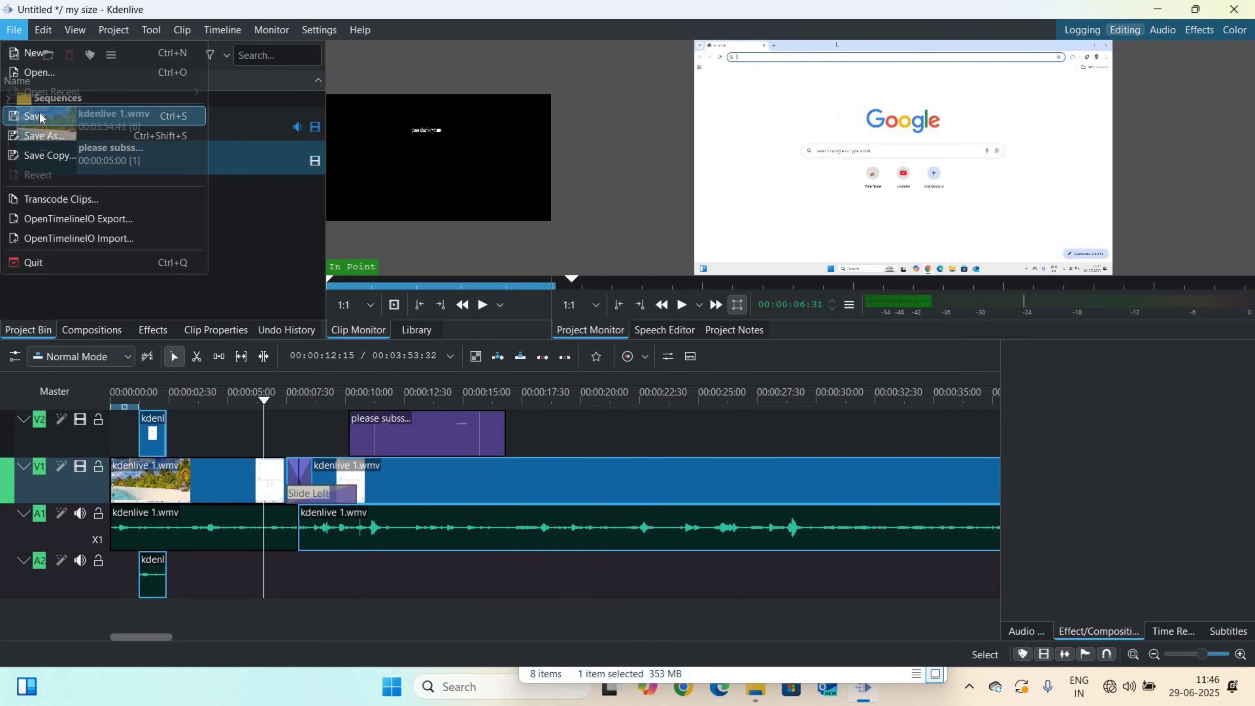
pyautogui.click(40, 116)
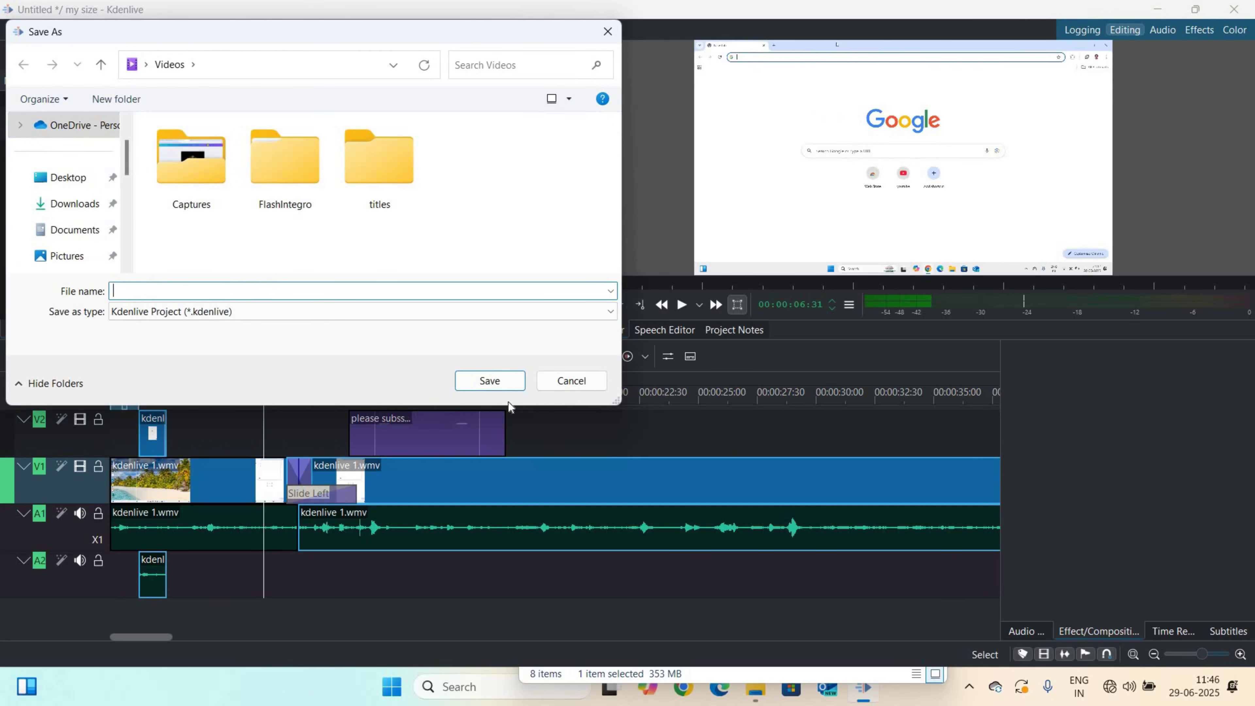
pyautogui.click(572, 381)
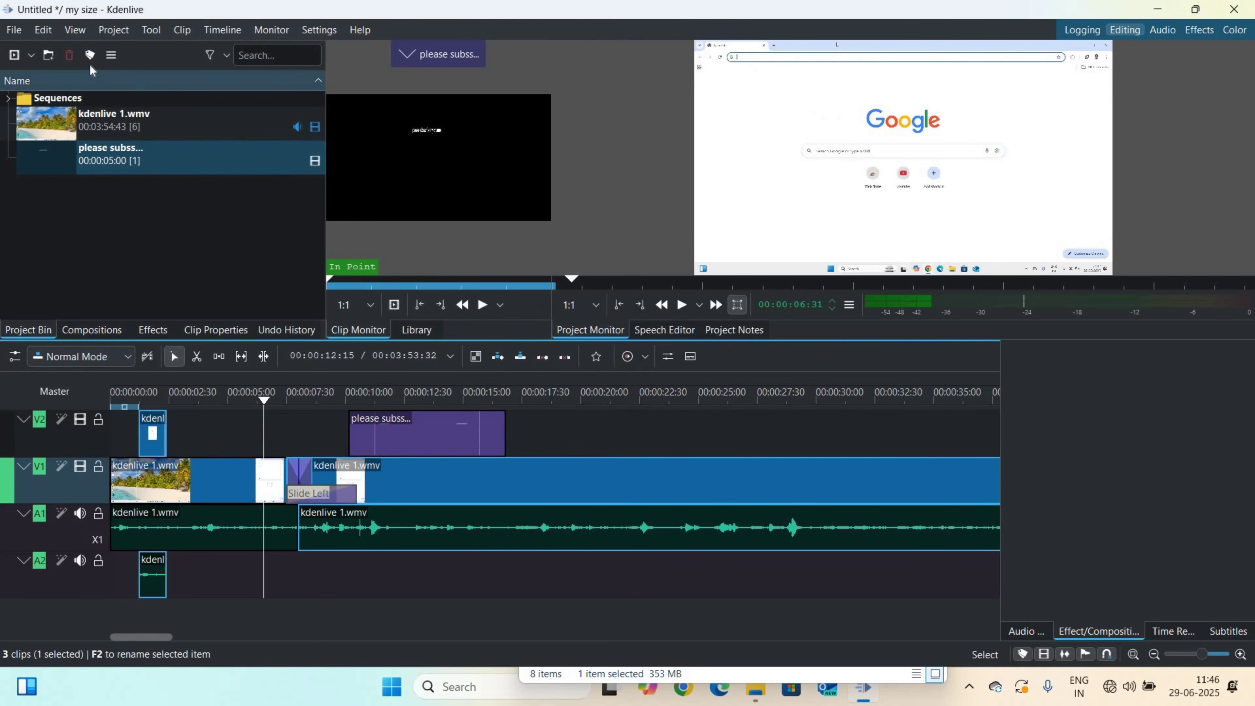
# - Open the project's rendering settings and check the output file's save location without changing it
pyautogui.click(14, 31)
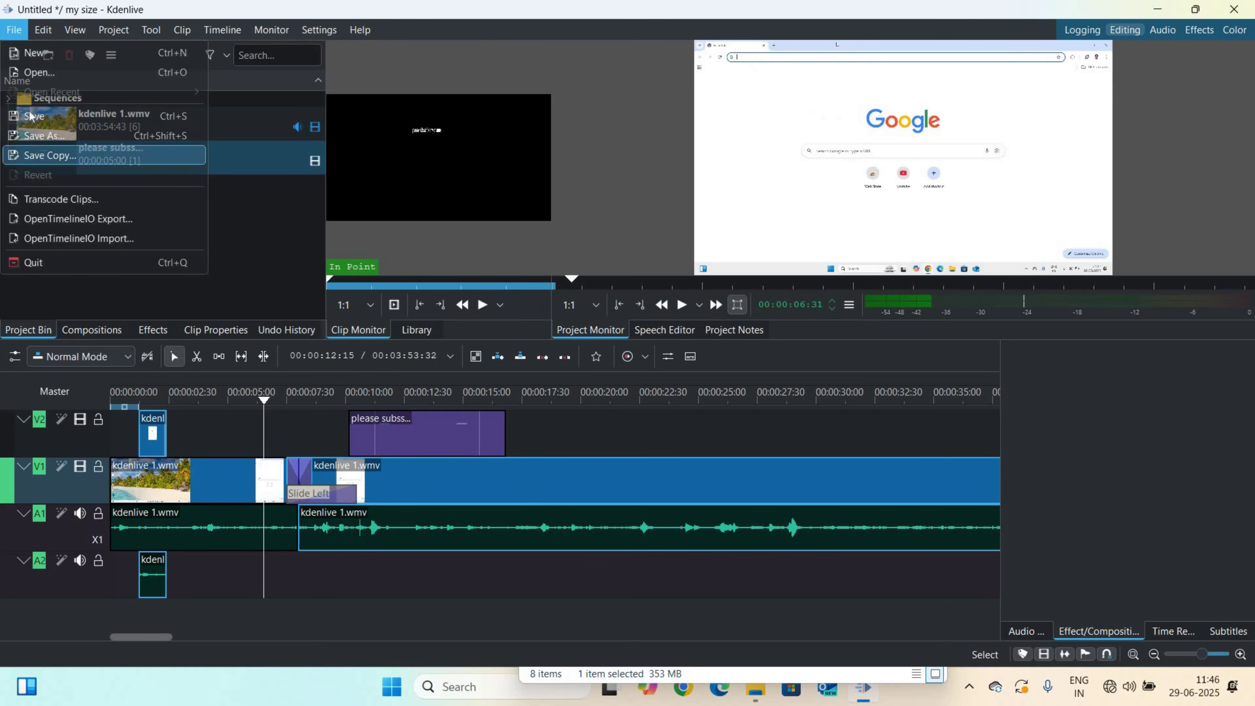
pyautogui.click(113, 32)
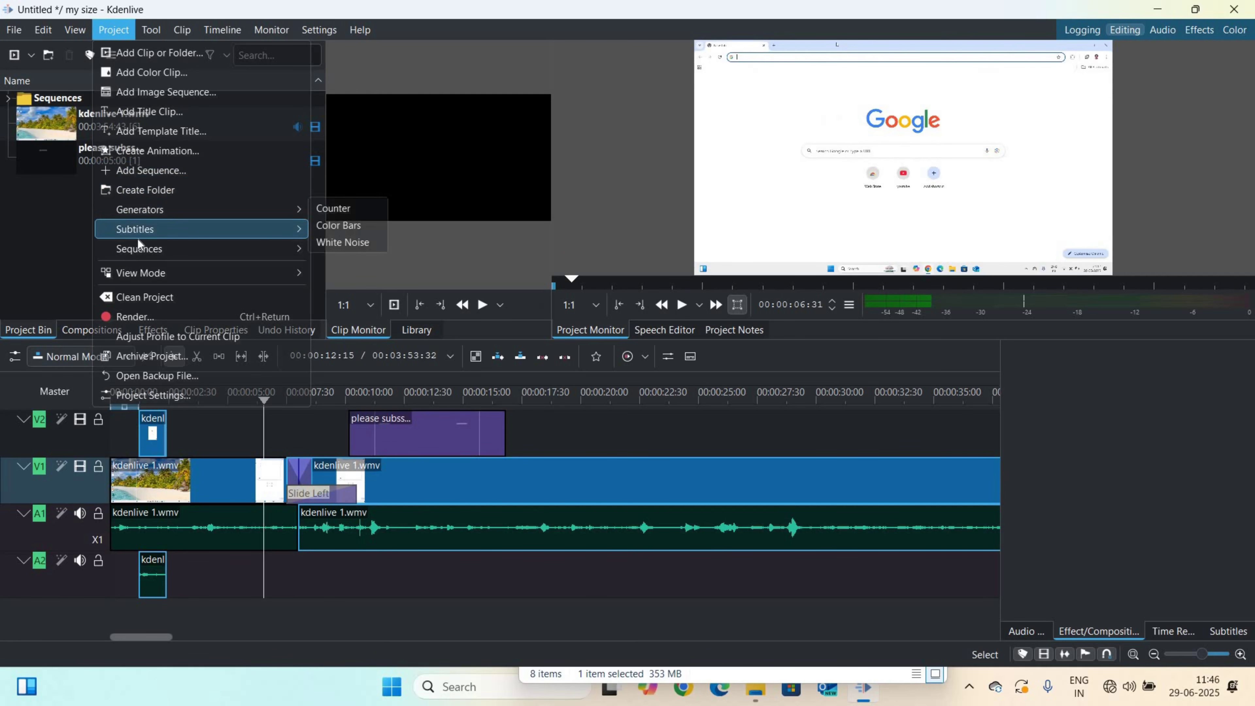
pyautogui.moveTo(144, 253)
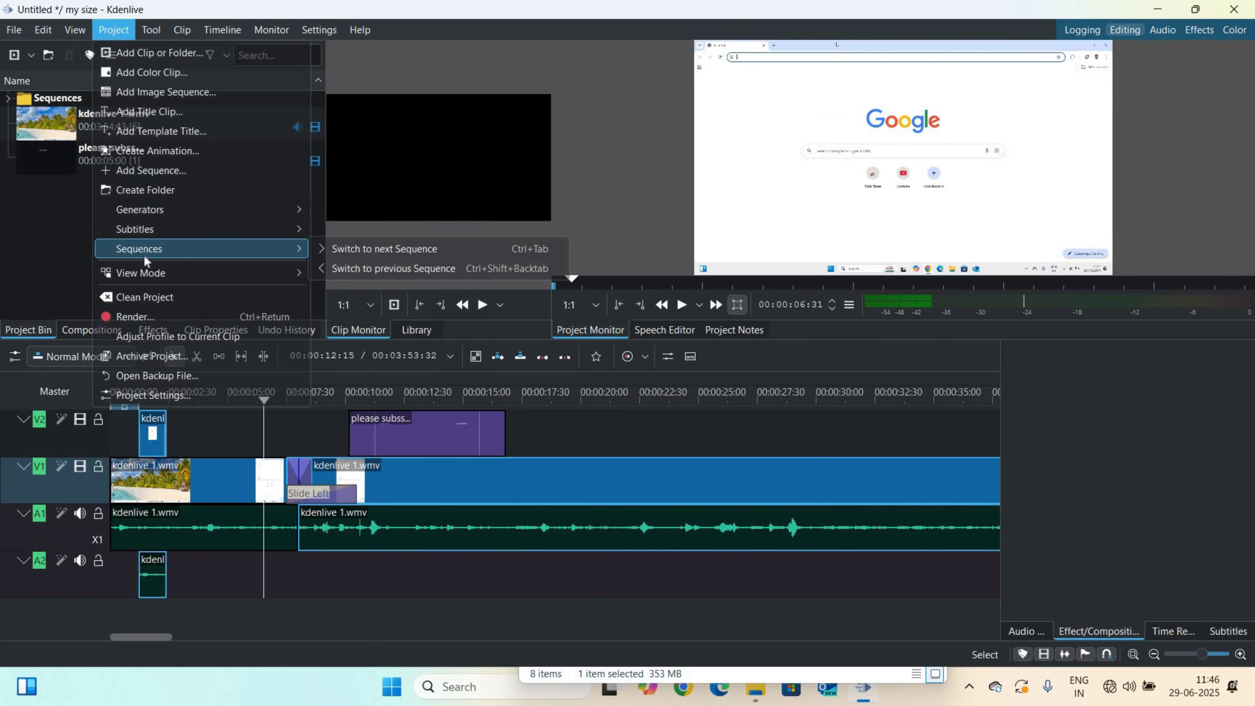
pyautogui.click(159, 318)
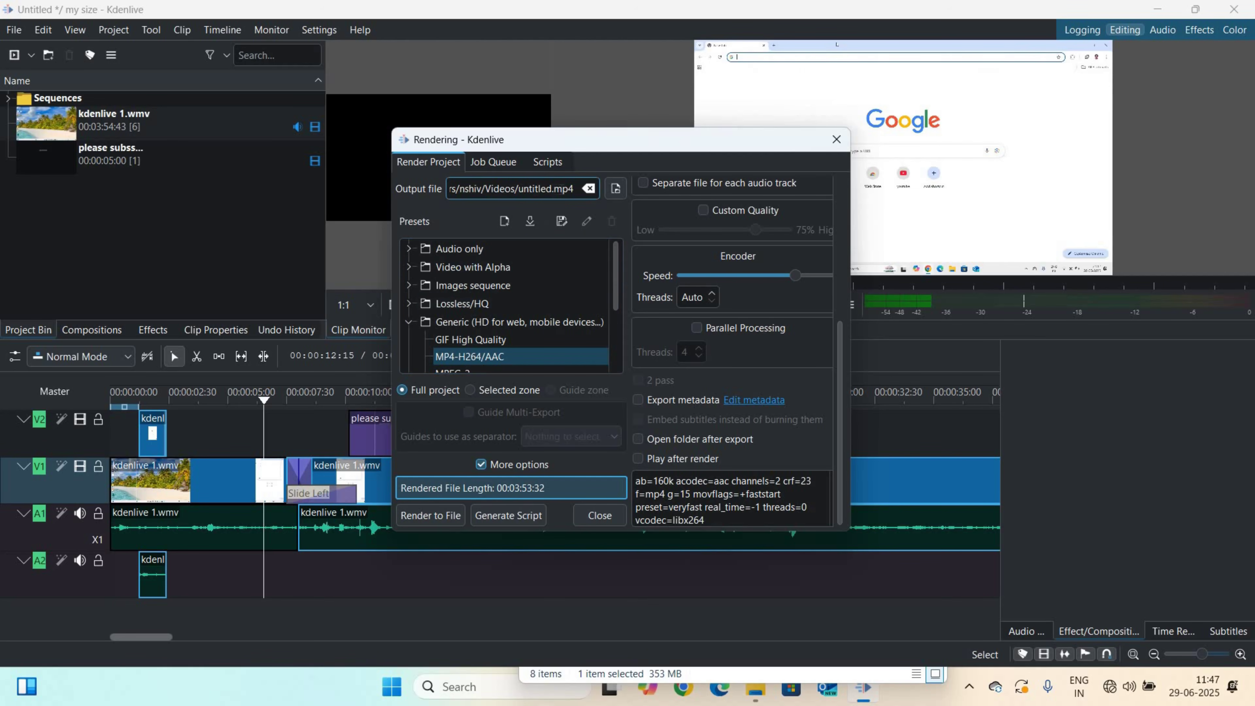
pyautogui.click(612, 191)
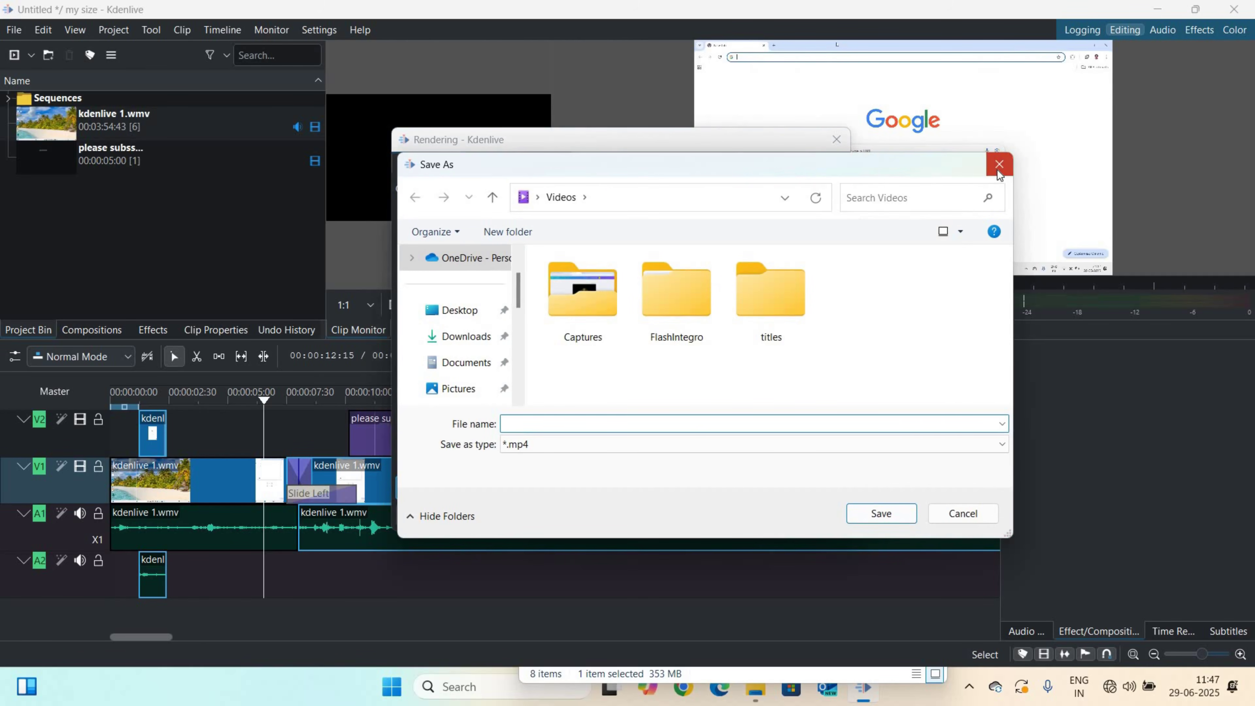
pyautogui.click(997, 170)
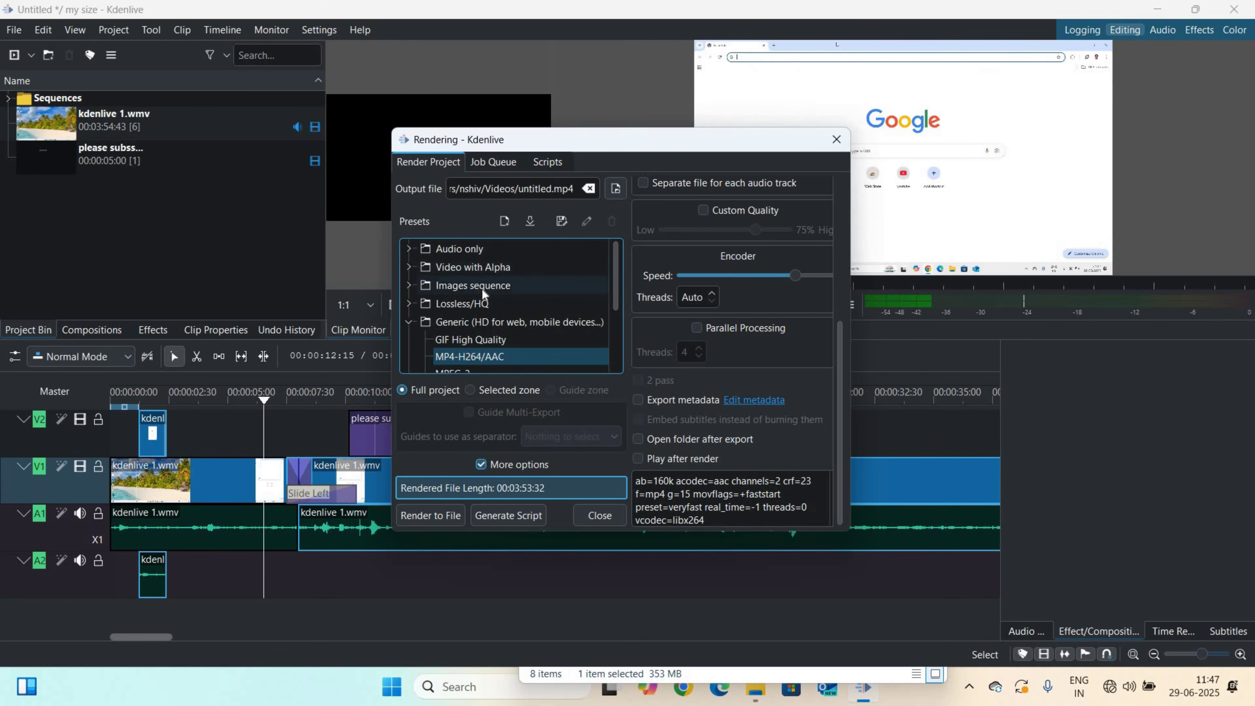
# - Examine the render presets, the interpolation choices and the remaining video and audio output options
pyautogui.click(616, 300)
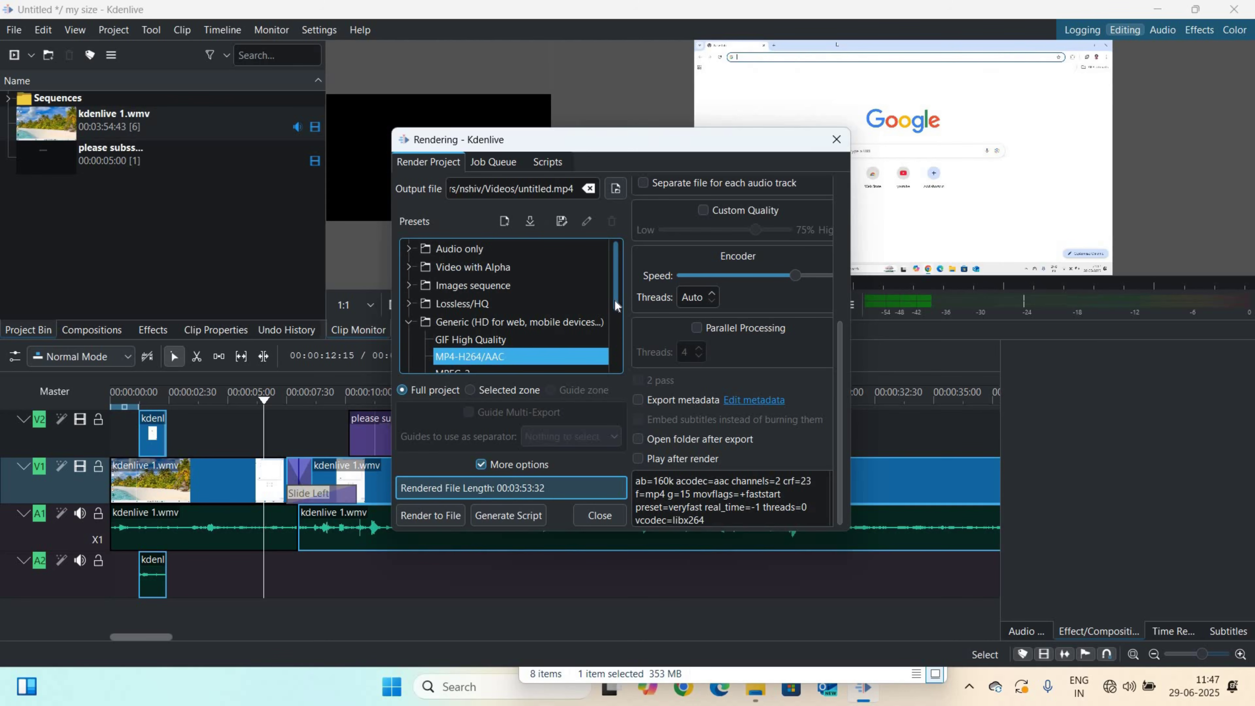
pyautogui.moveTo(615, 300); pyautogui.dragTo(615, 304)
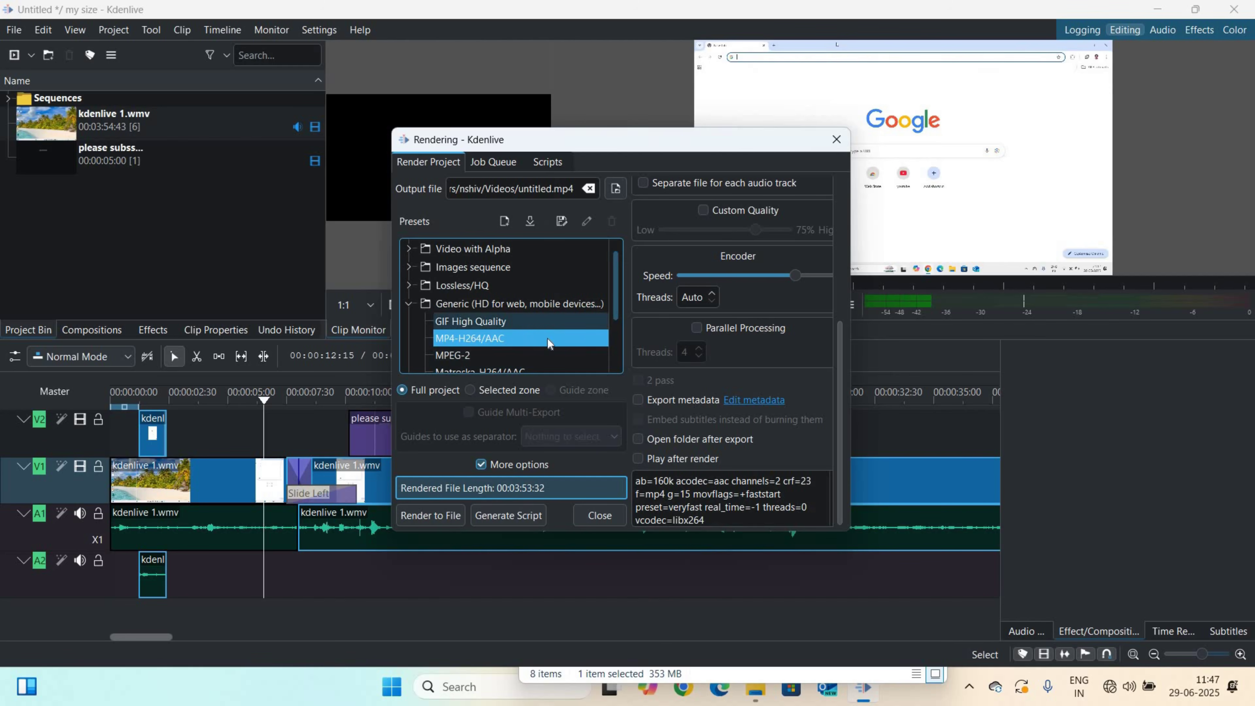
pyautogui.moveTo(613, 309); pyautogui.dragTo(611, 362)
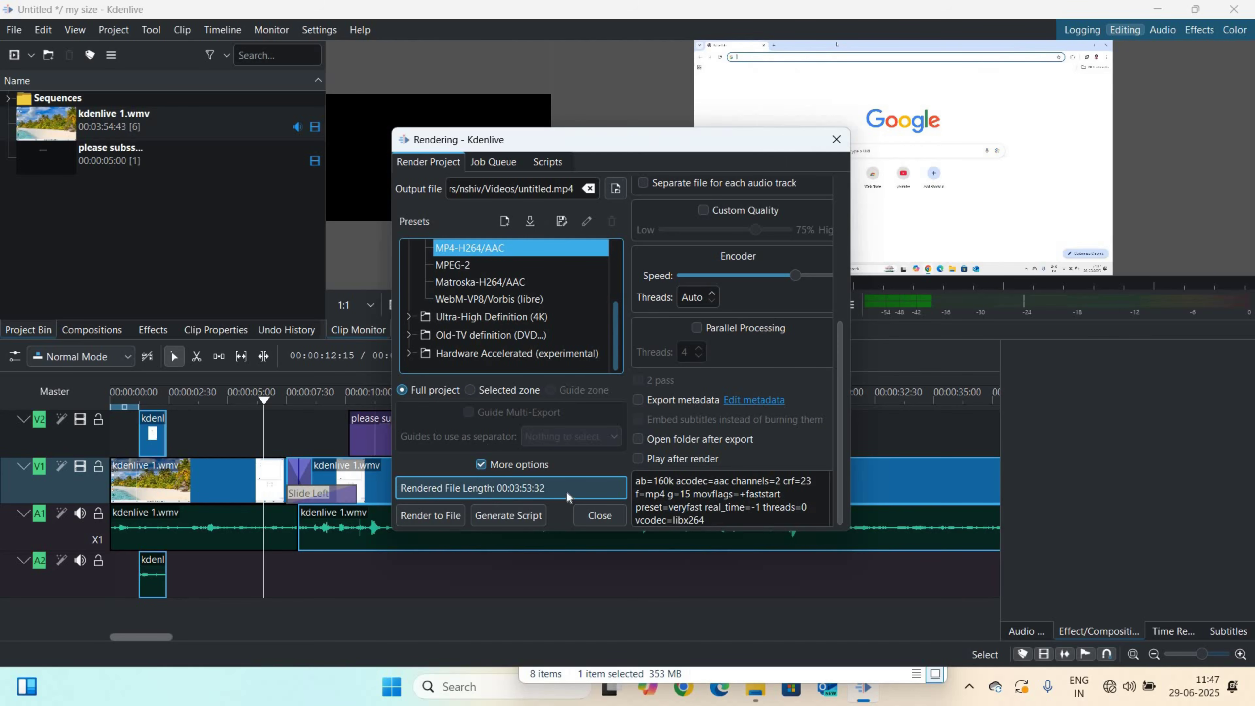
pyautogui.moveTo(839, 355); pyautogui.dragTo(823, 127)
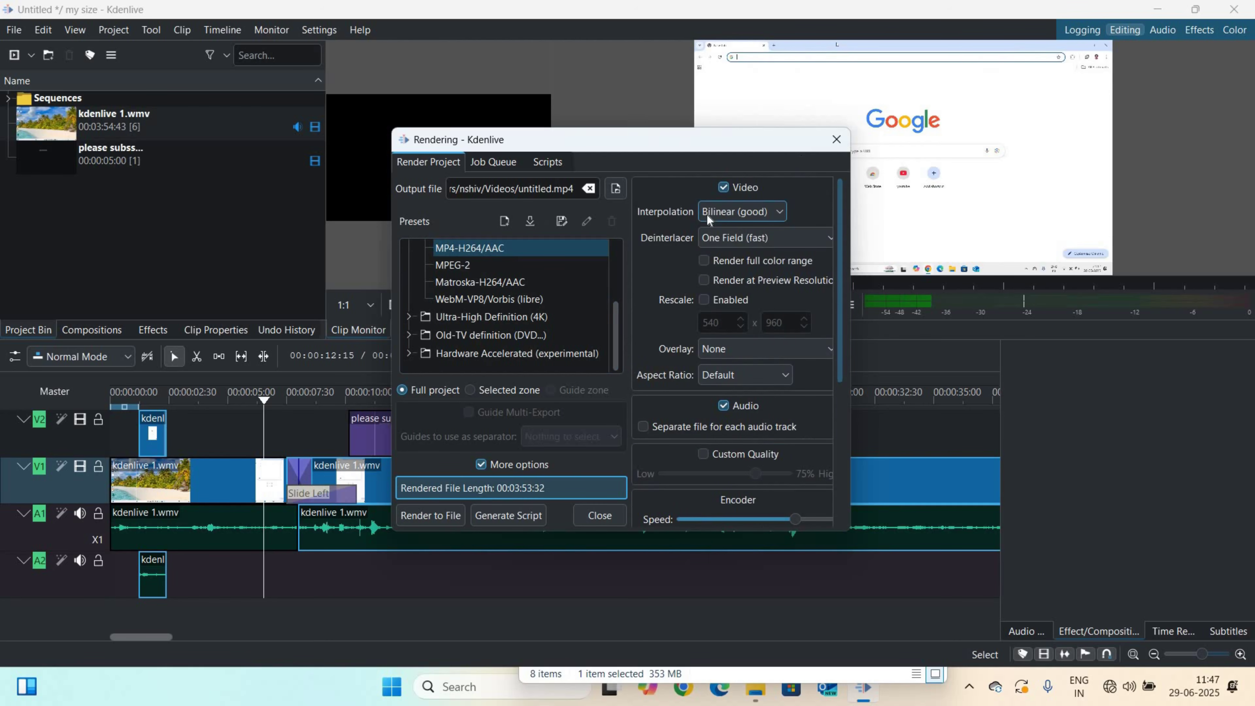
pyautogui.click(771, 210)
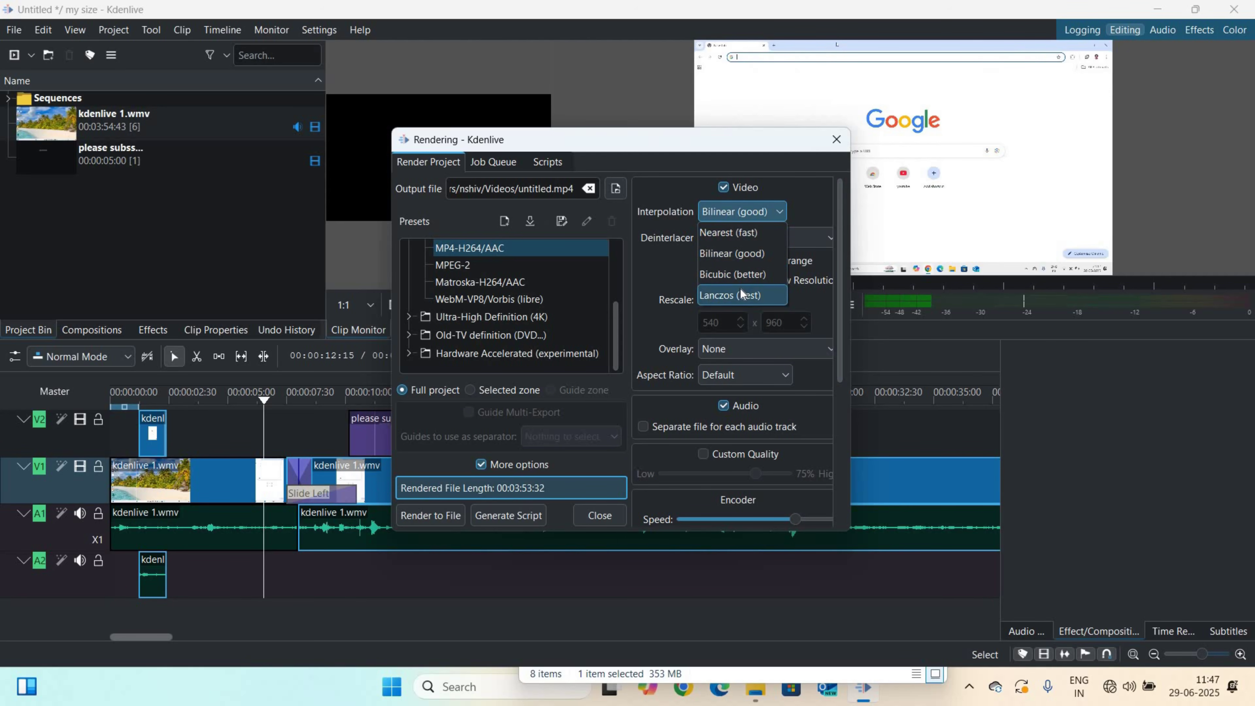
pyautogui.click(820, 203)
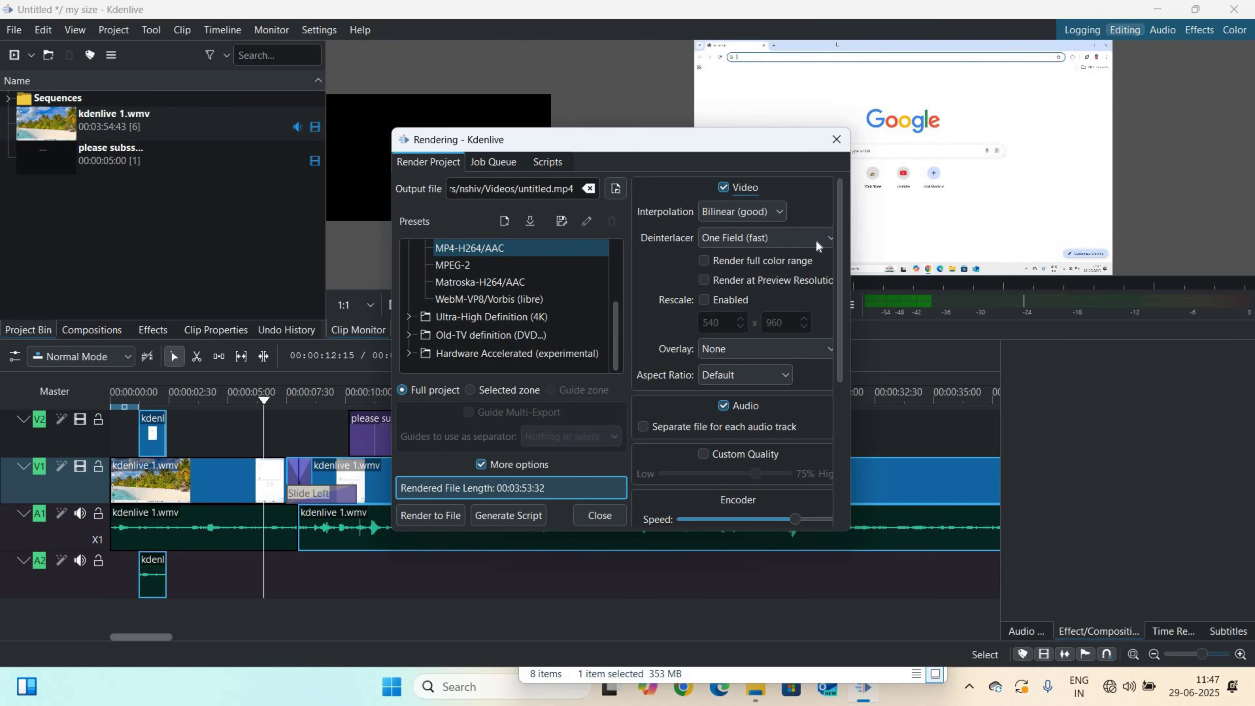
pyautogui.moveTo(840, 269); pyautogui.dragTo(839, 351)
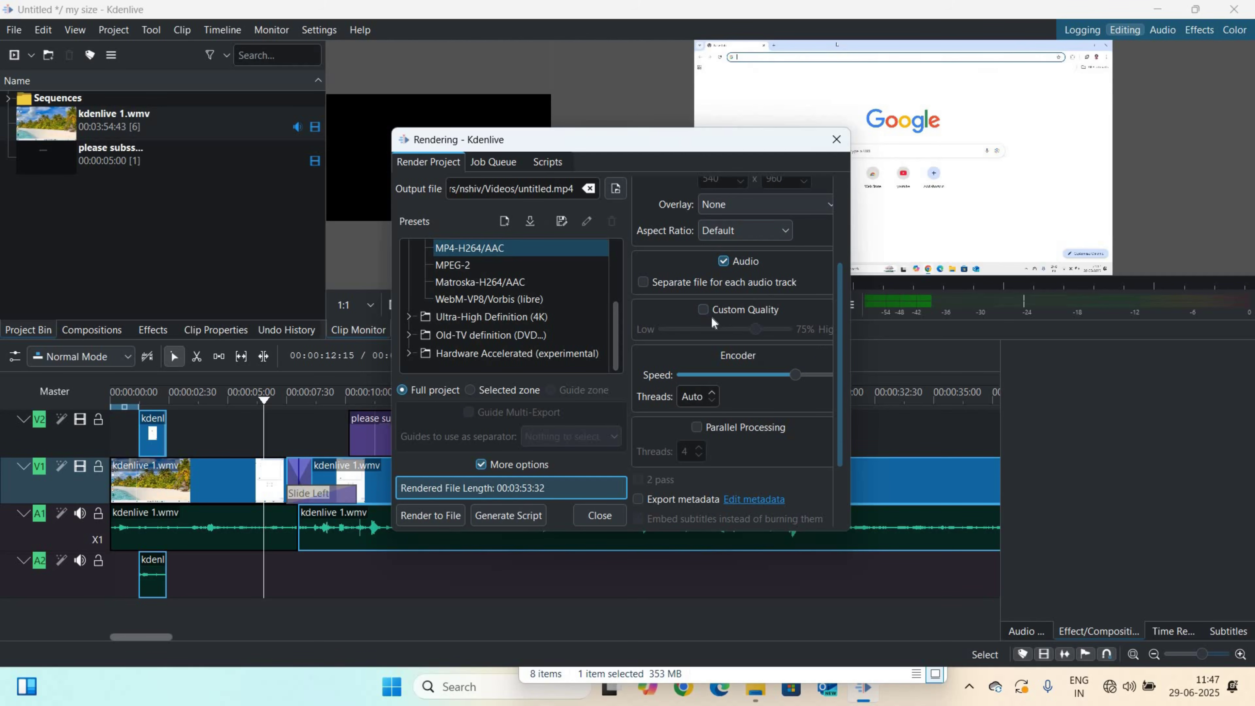
# - Enable custom quality at 100% and render the full project to untitled.mp4 in the Videos folder
pyautogui.click(703, 309)
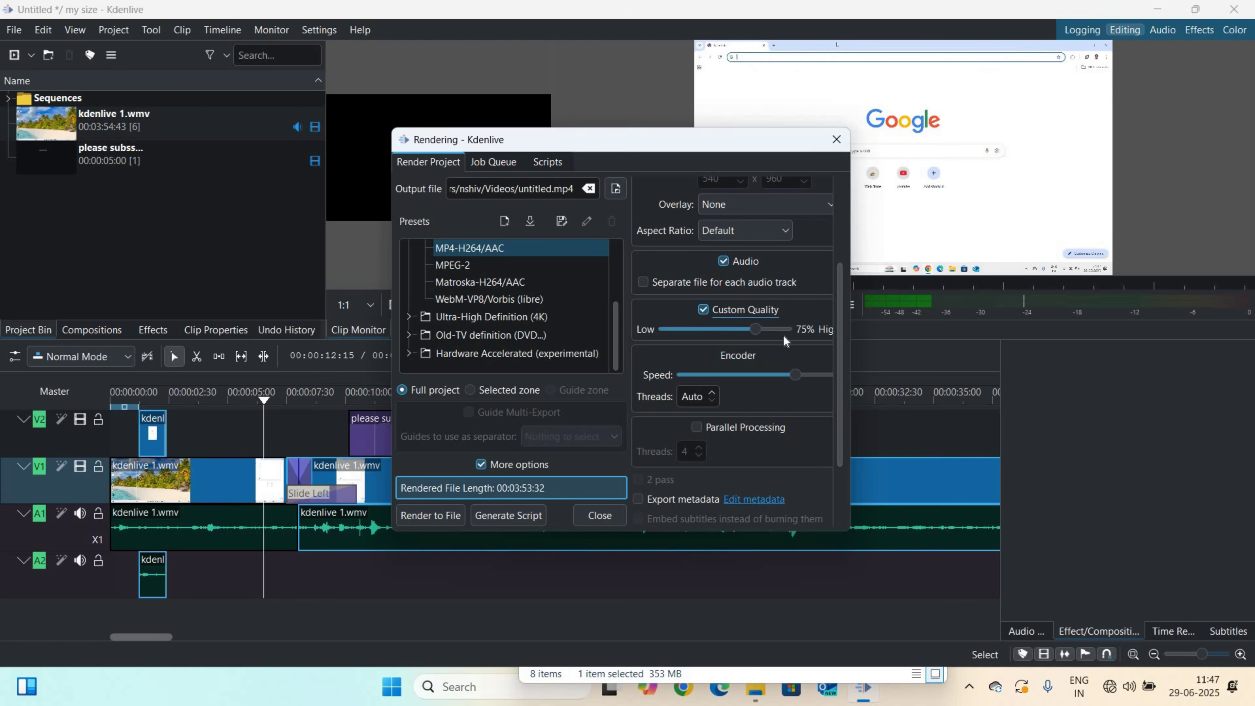
pyautogui.moveTo(762, 327); pyautogui.dragTo(850, 410)
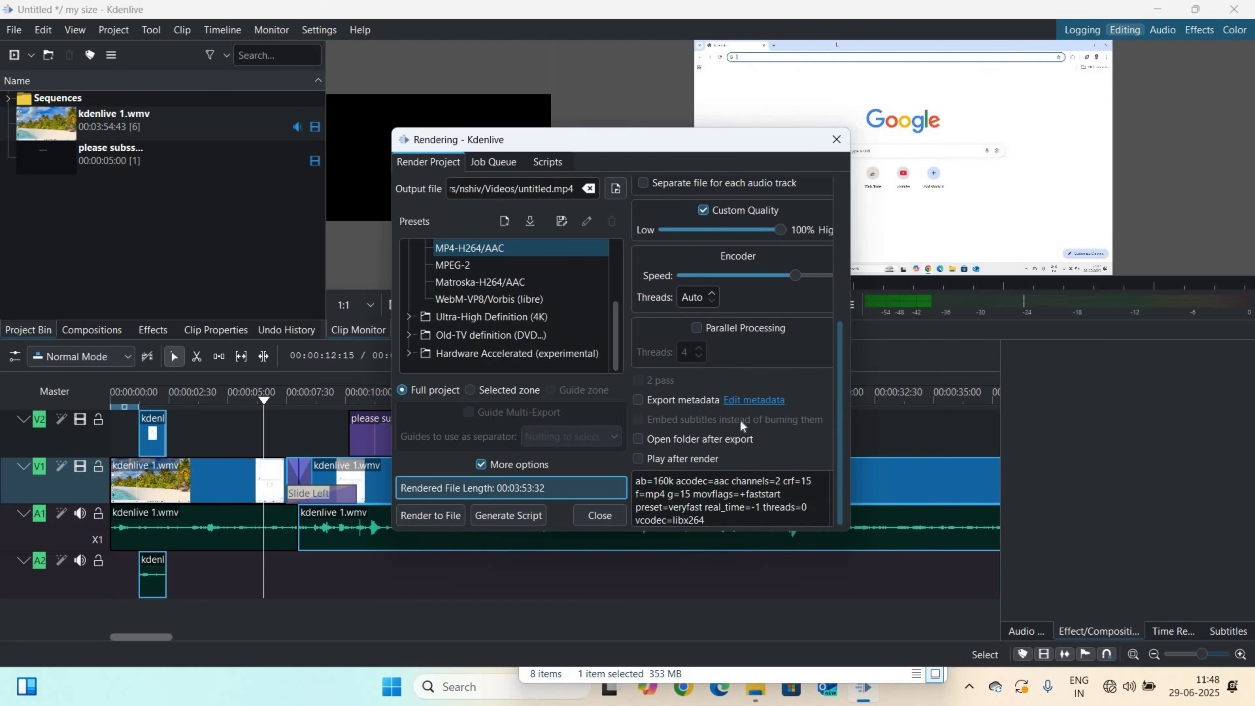
pyautogui.click(425, 515)
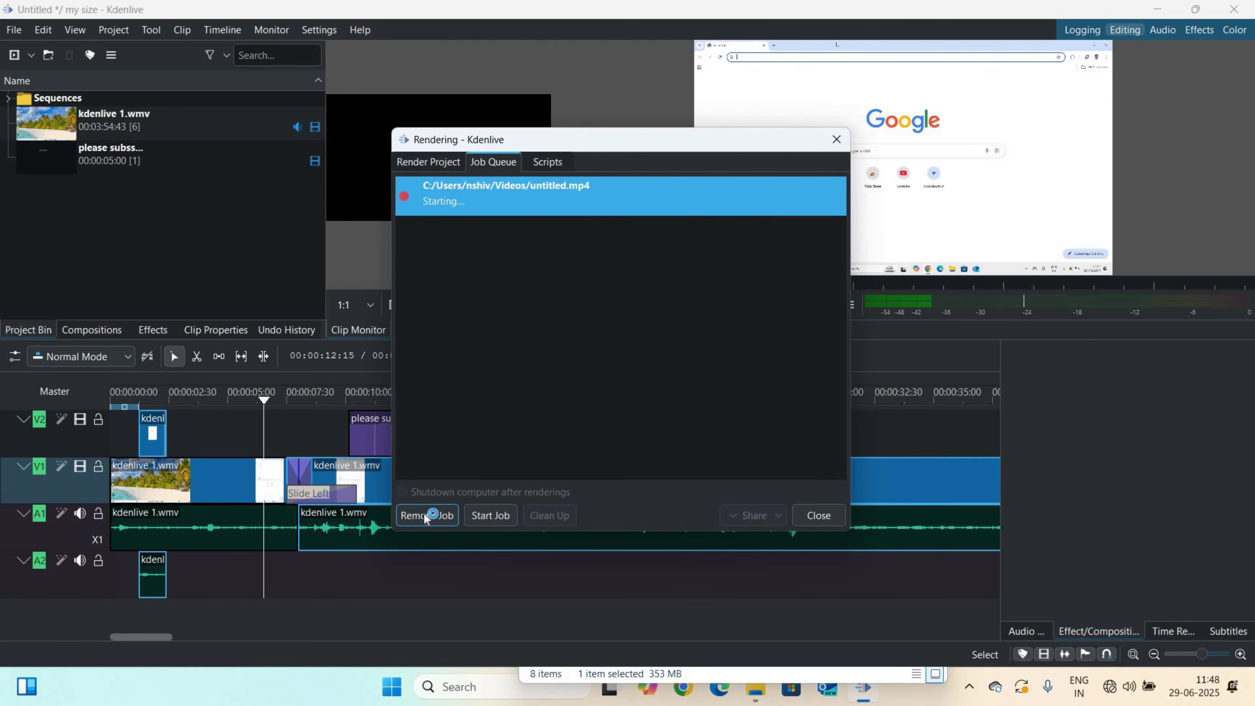